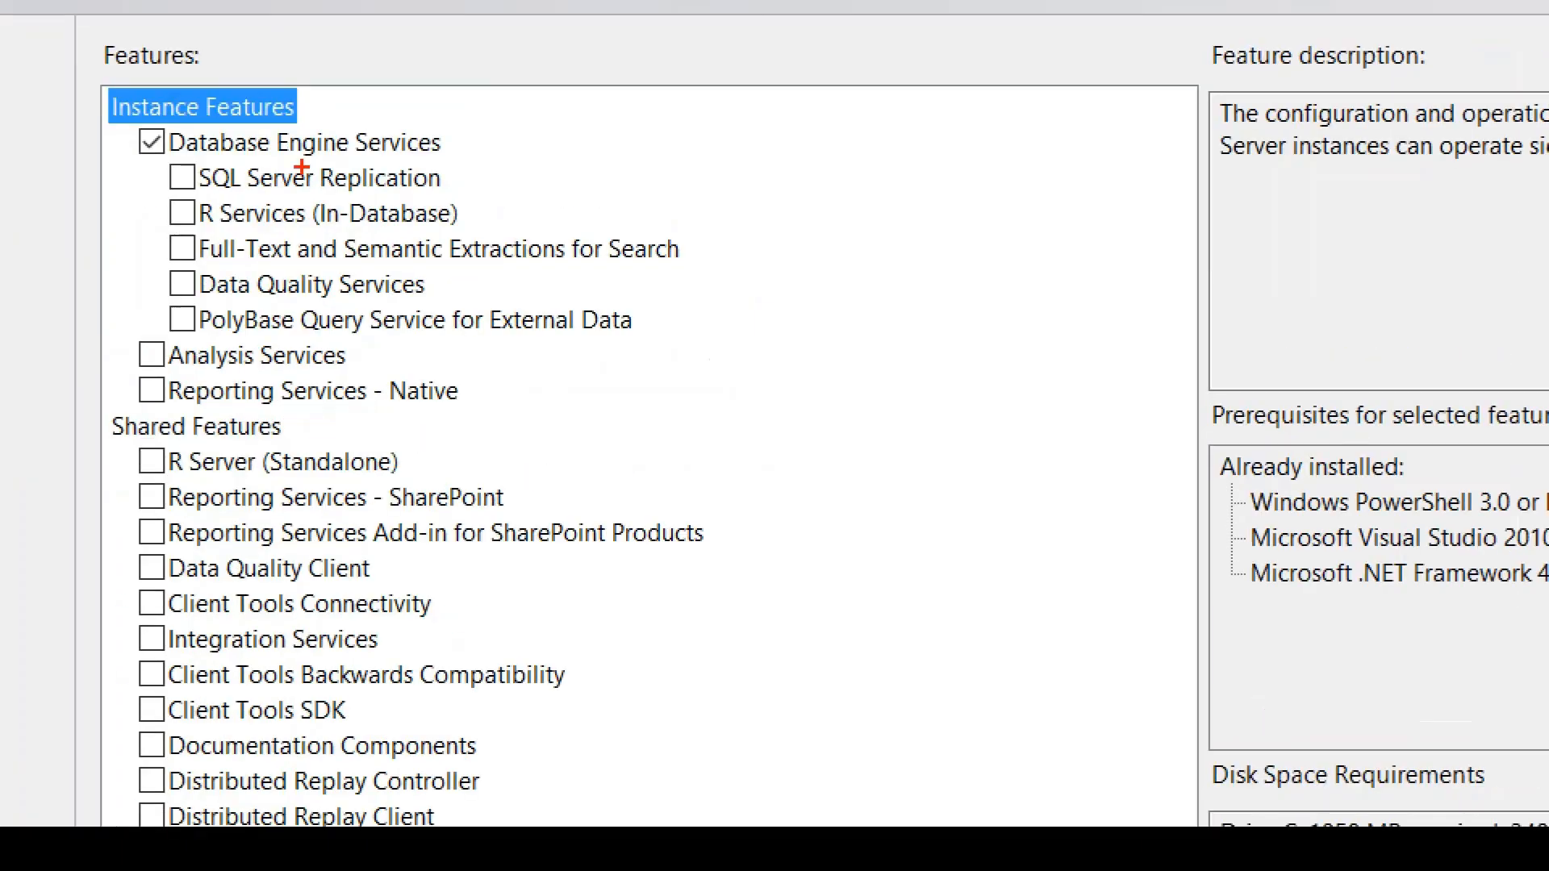
mouse_move(279, 40)
mouse_down()
mouse_move(45, 83)
mouse_move(401, 76)
mouse_move(121, 31)
mouse_up()
mouse_move(319, 418)
mouse_down()
mouse_move(17, 423)
mouse_move(31, 410)
mouse_up()
drag(340, 402, 315, 513)
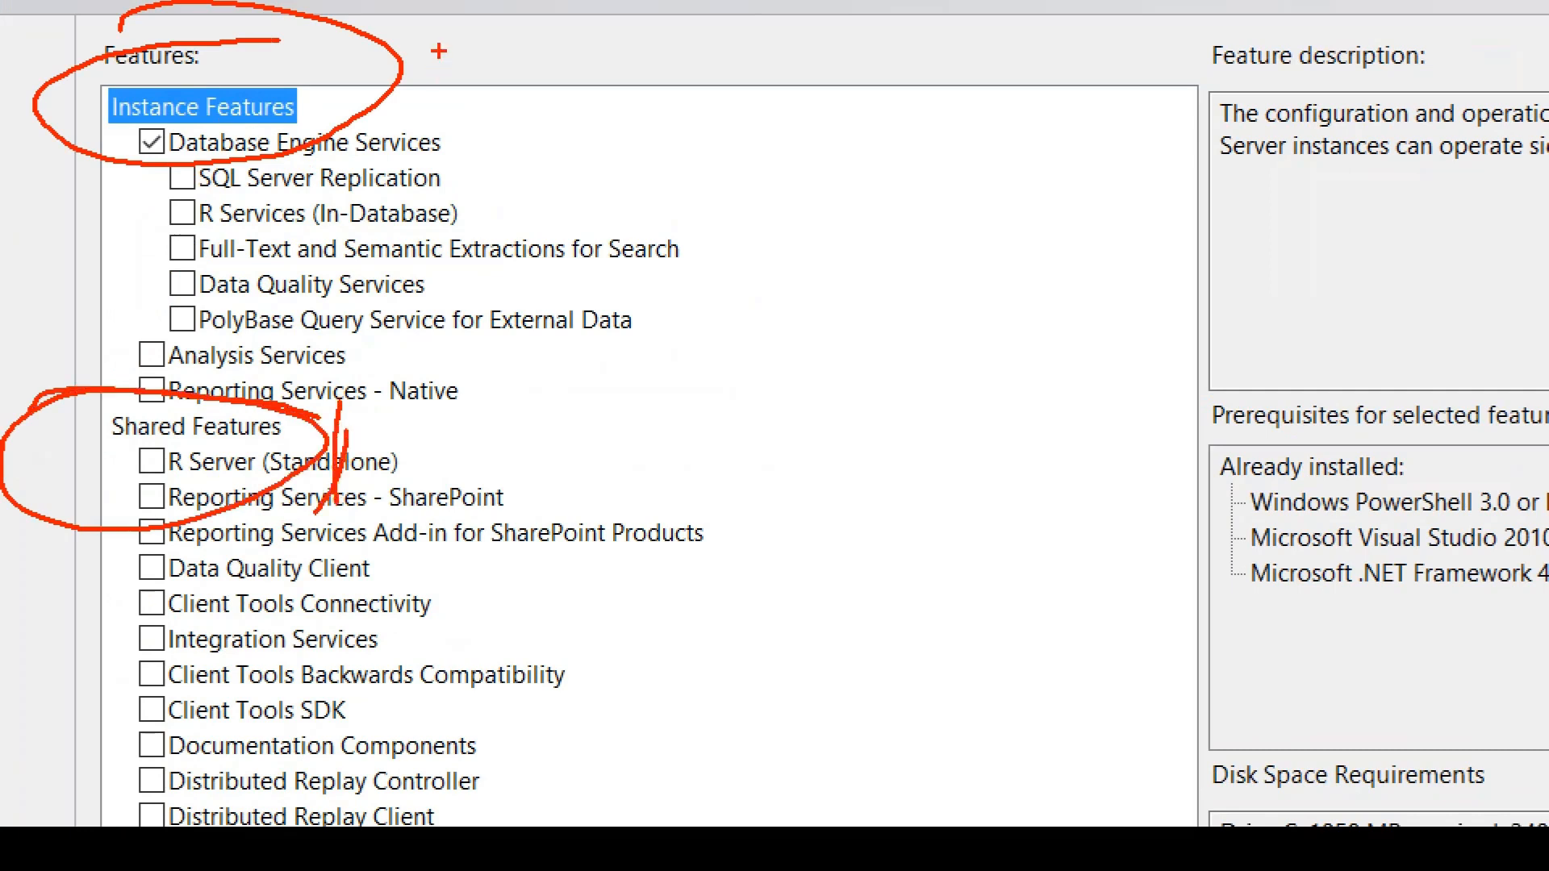
drag(415, 58, 383, 160)
drag(426, 103, 399, 191)
drag(393, 184, 413, 179)
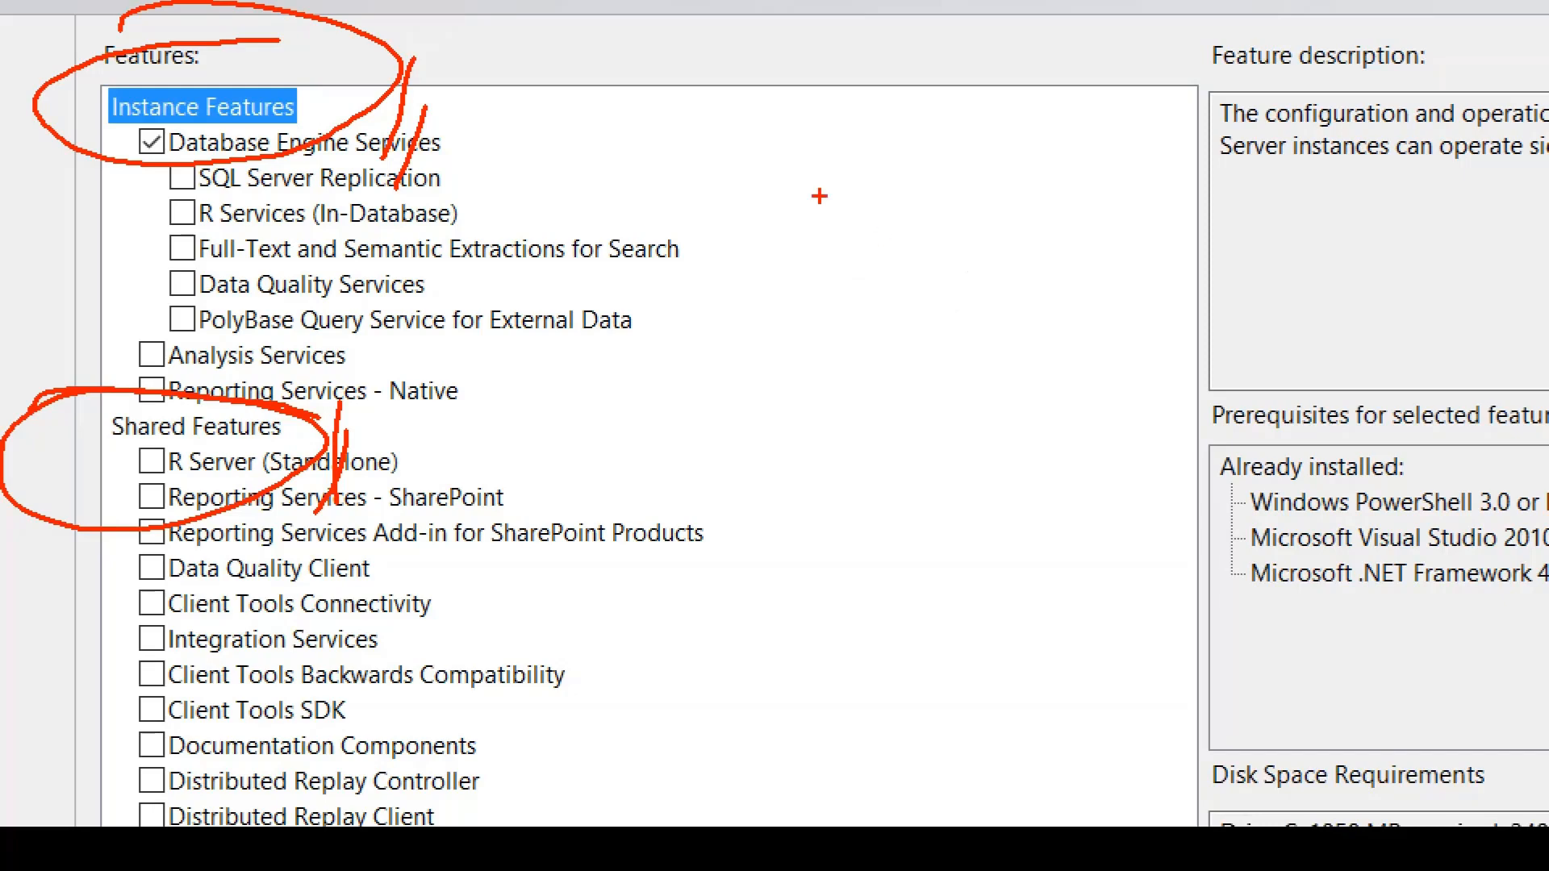
mouse_move(926, 164)
mouse_down()
mouse_move(845, 256)
mouse_move(928, 257)
mouse_up()
click(990, 240)
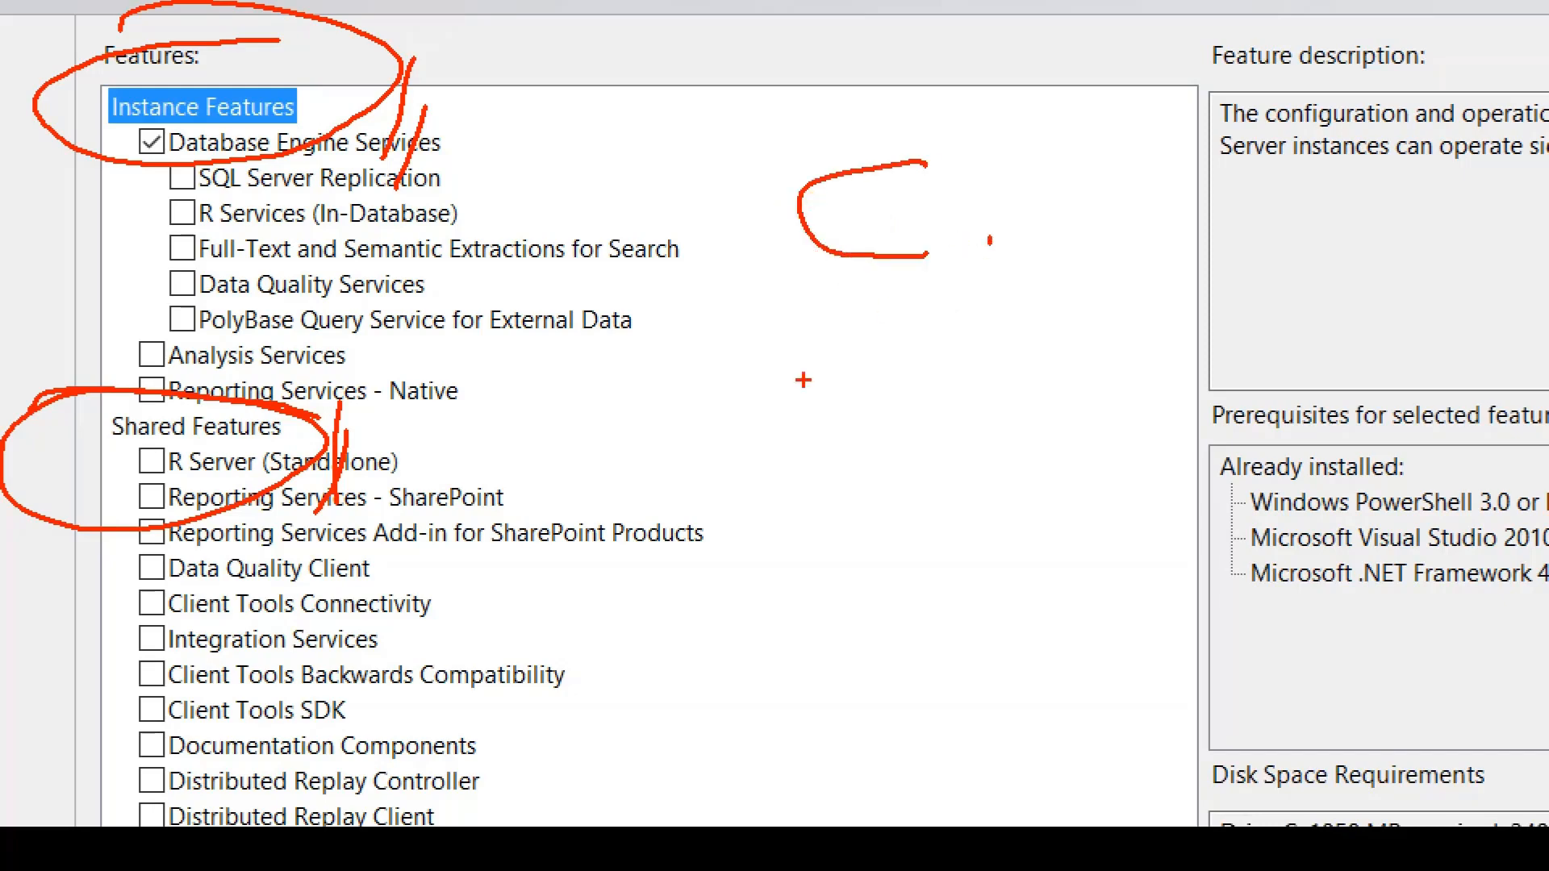
mouse_move(856, 150)
mouse_down()
mouse_move(700, 165)
mouse_move(964, 303)
mouse_up()
mouse_move(801, 389)
mouse_down()
mouse_move(885, 401)
mouse_move(853, 492)
mouse_up()
mouse_move(955, 456)
mouse_down()
mouse_move(967, 395)
mouse_move(945, 513)
mouse_up()
drag(797, 516, 890, 498)
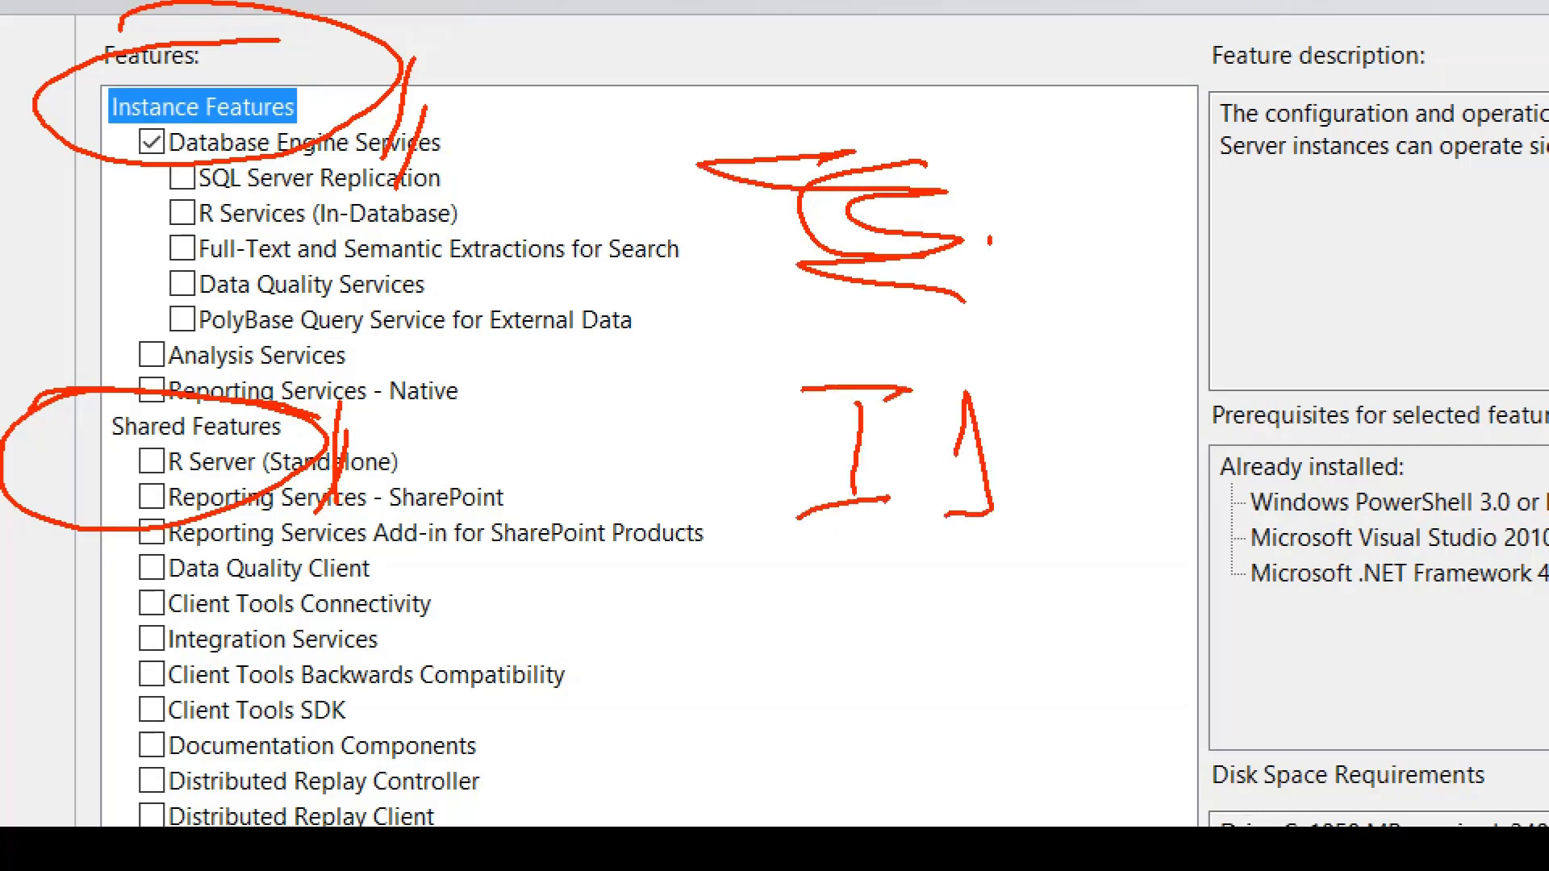
mouse_move(847, 628)
mouse_down()
mouse_move(855, 731)
mouse_move(899, 731)
mouse_up()
drag(784, 627, 864, 613)
drag(997, 644, 1089, 726)
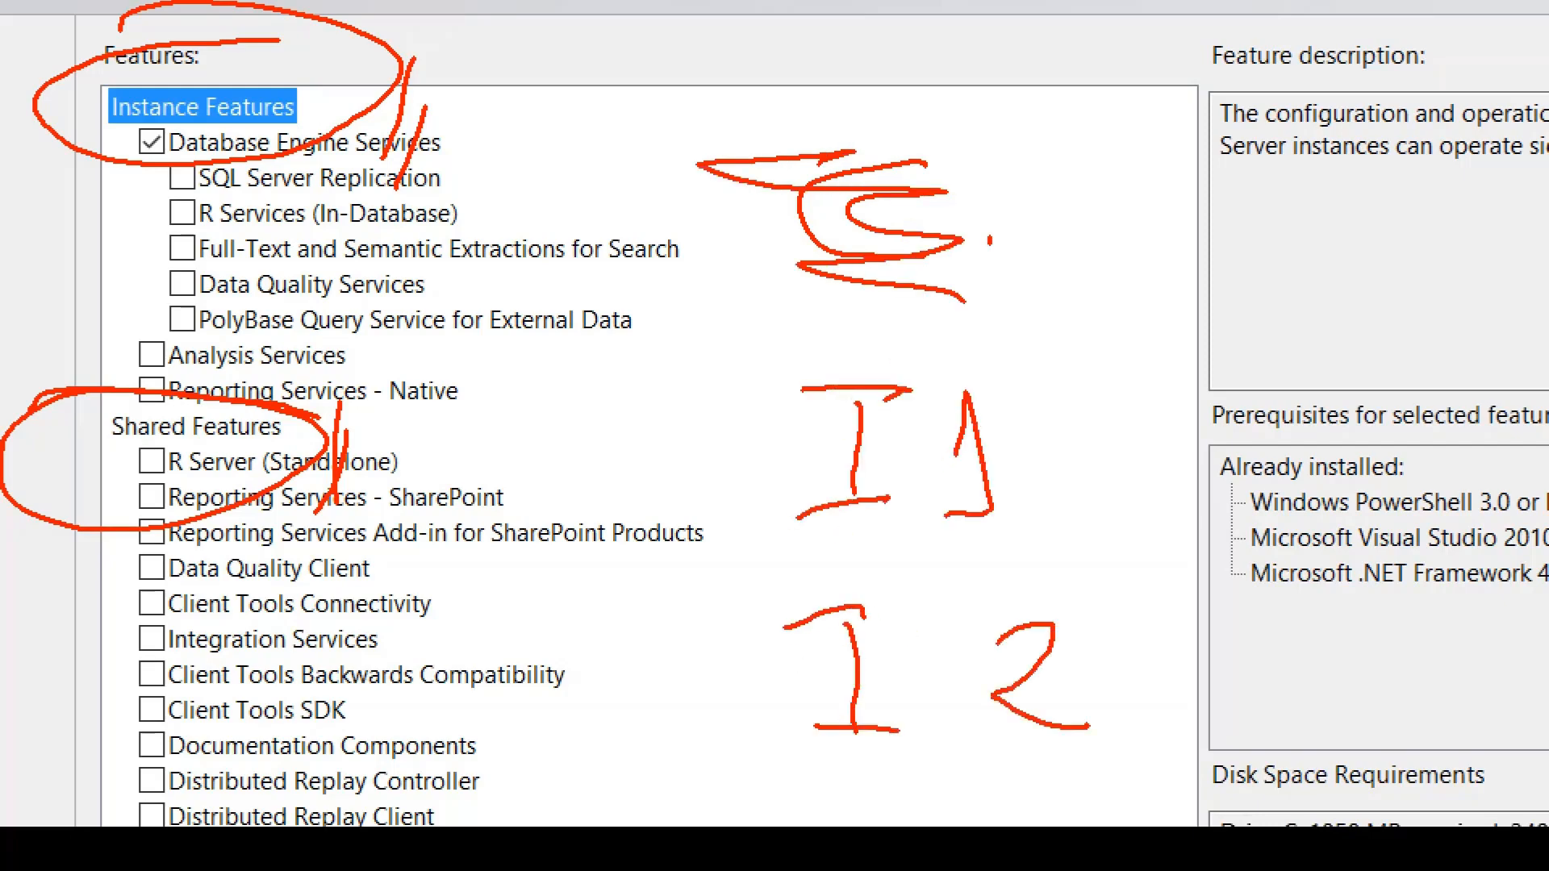
drag(810, 759, 1116, 773)
drag(786, 537, 1131, 540)
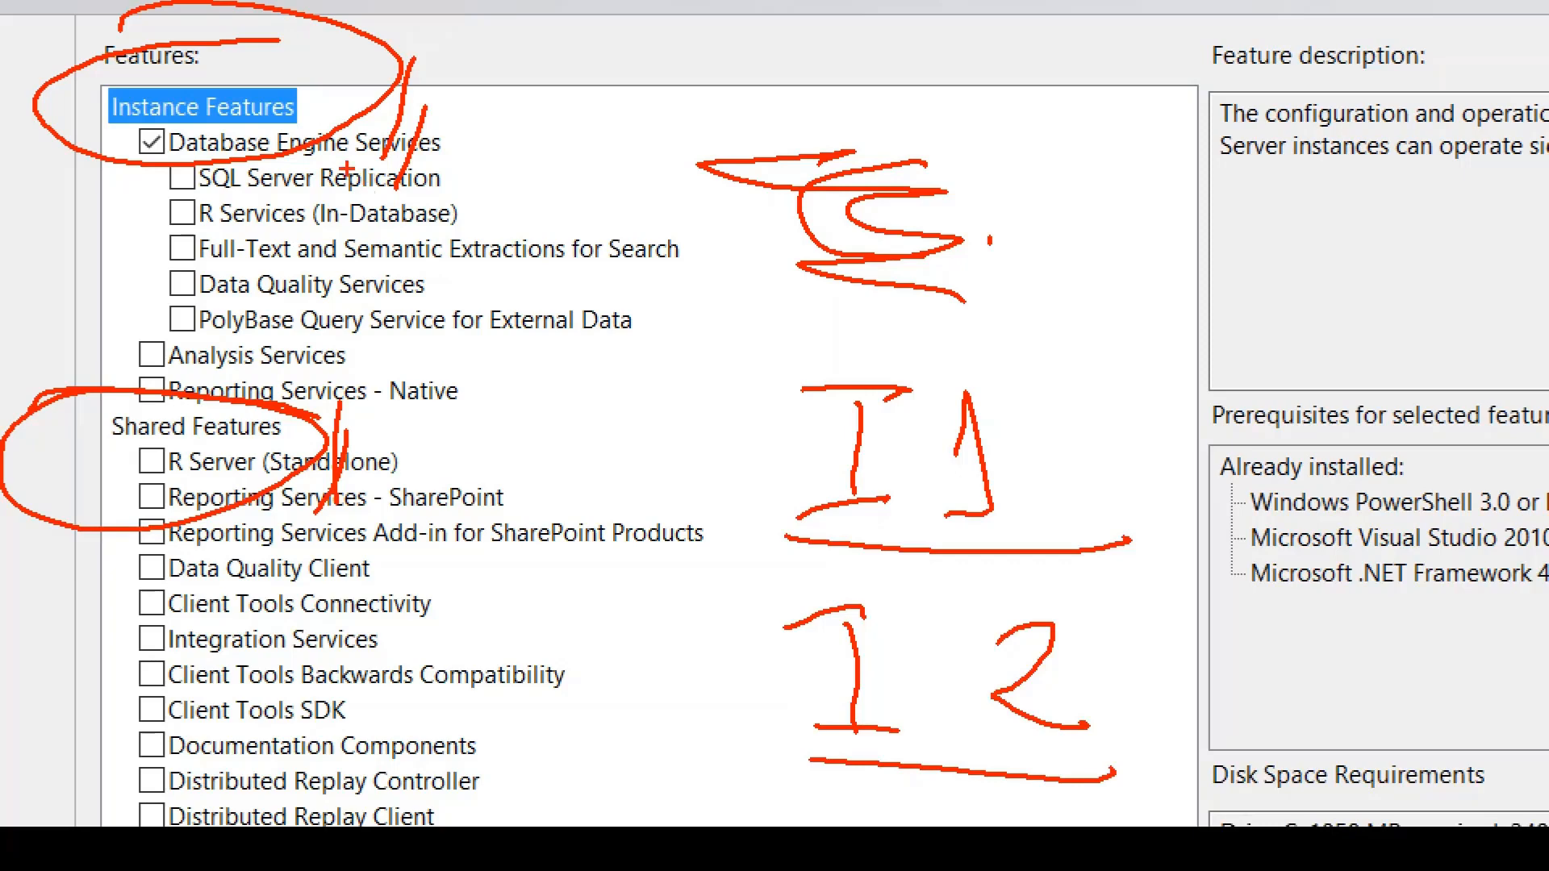
drag(50, 351, 14, 494)
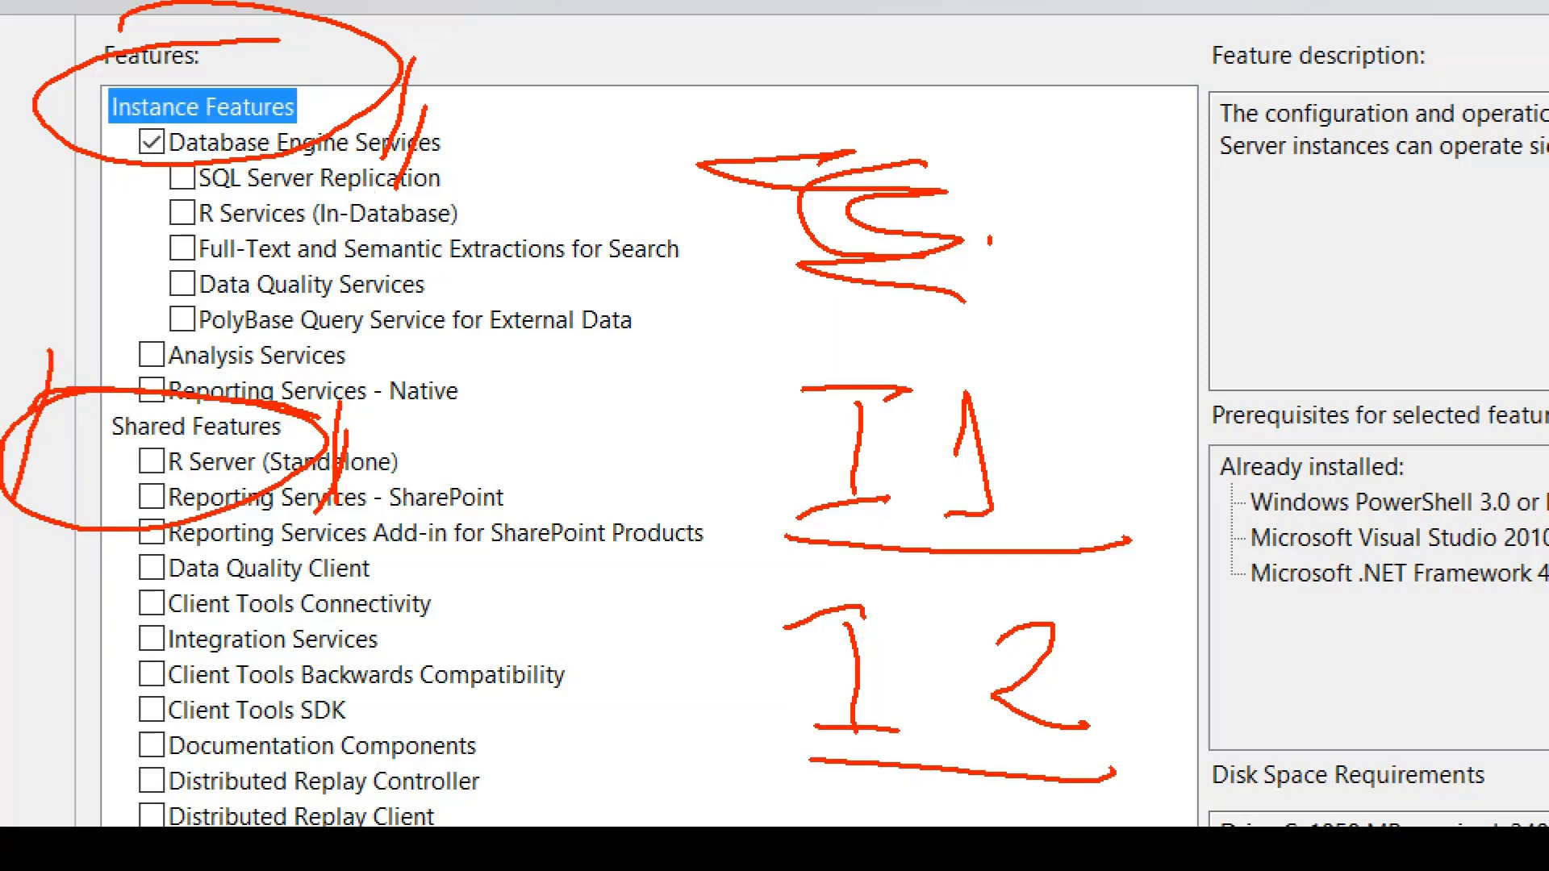
drag(55, 357, 31, 482)
drag(127, 823, 197, 823)
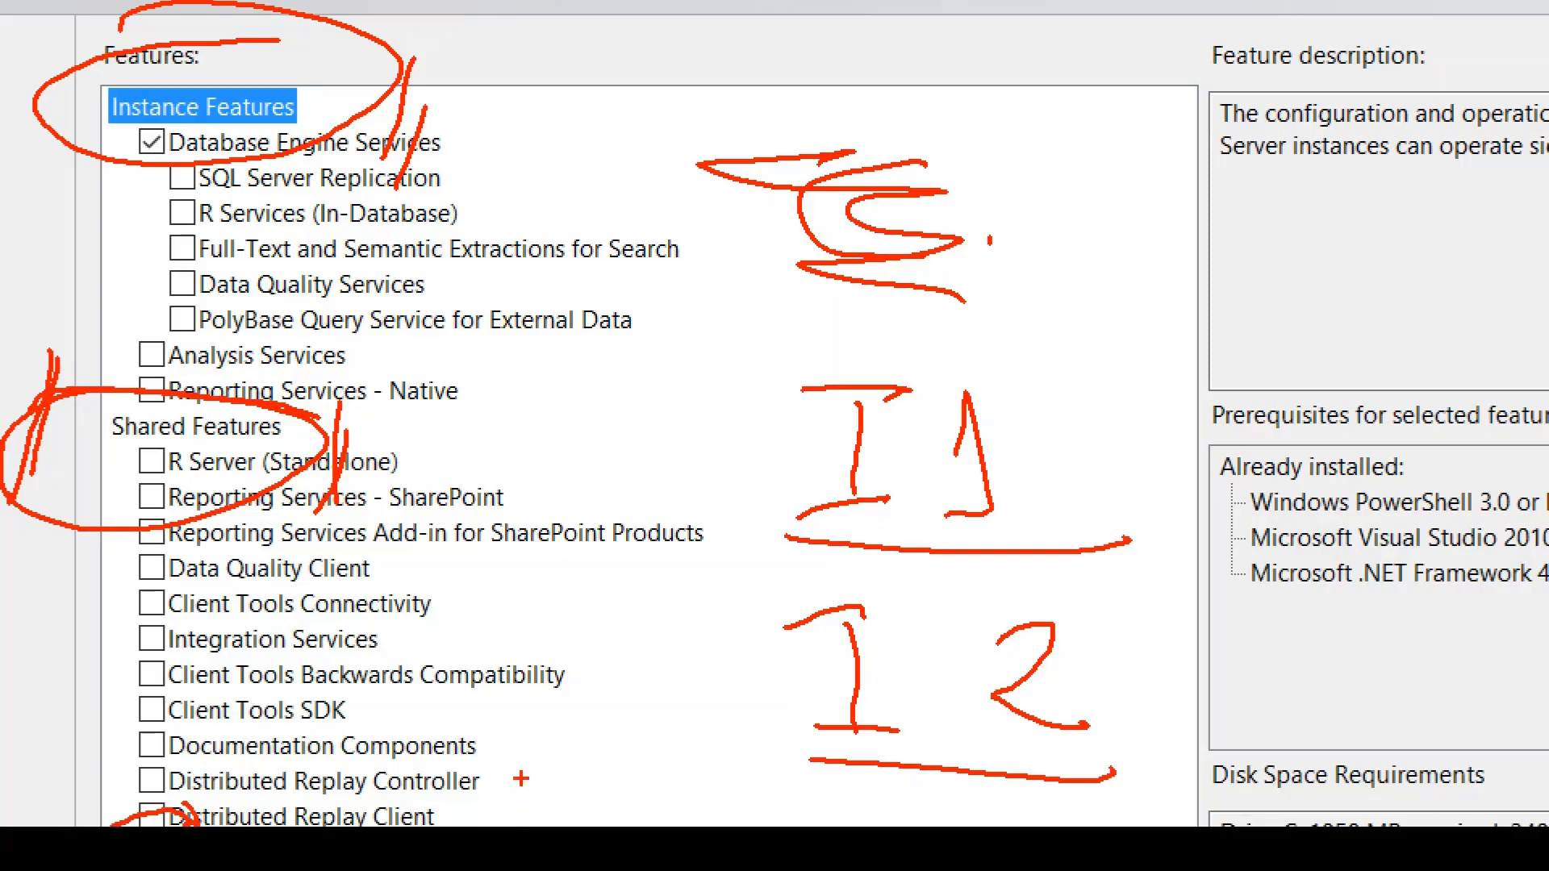
key(Escape)
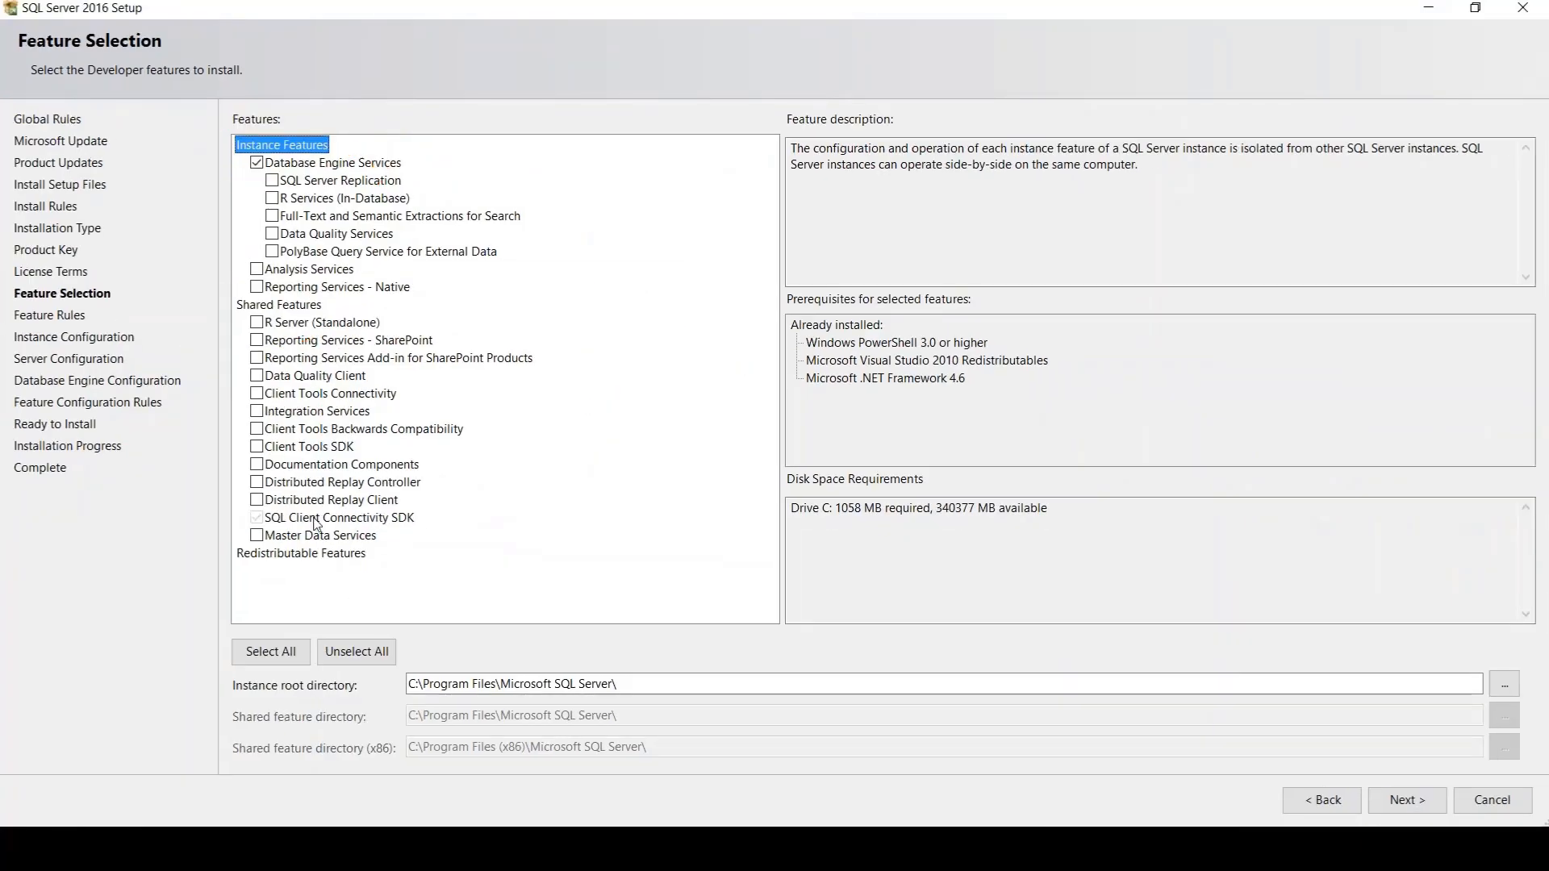
Read the descriptions of the shared and instance feature groups, SQL Client Connectivity SDK, Database Engine Services, R Server and Analysis Services
click(315, 518)
click(279, 307)
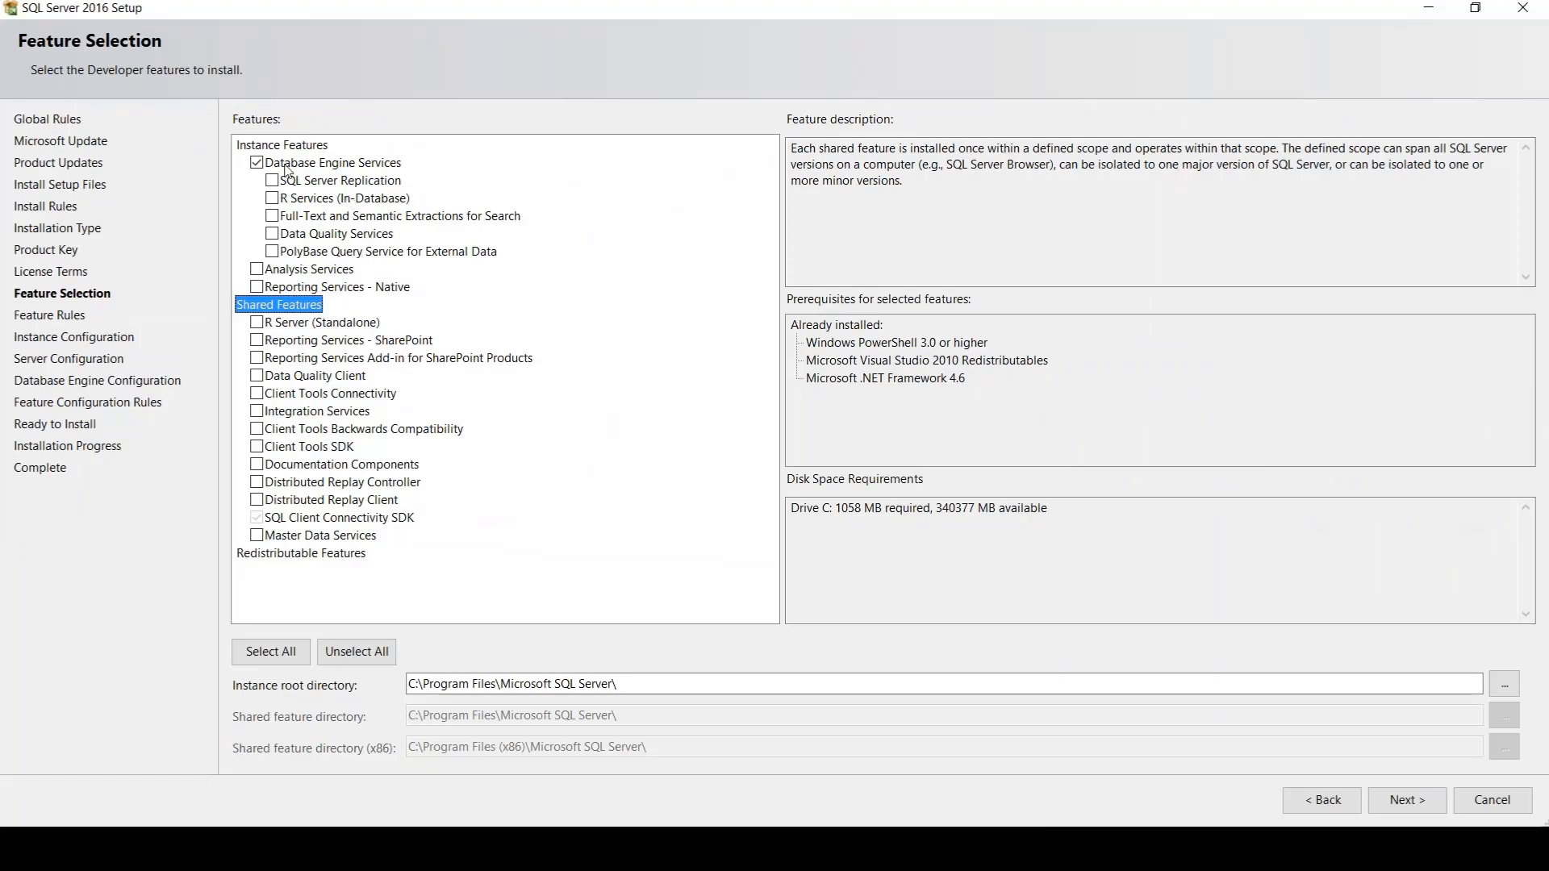
click(284, 149)
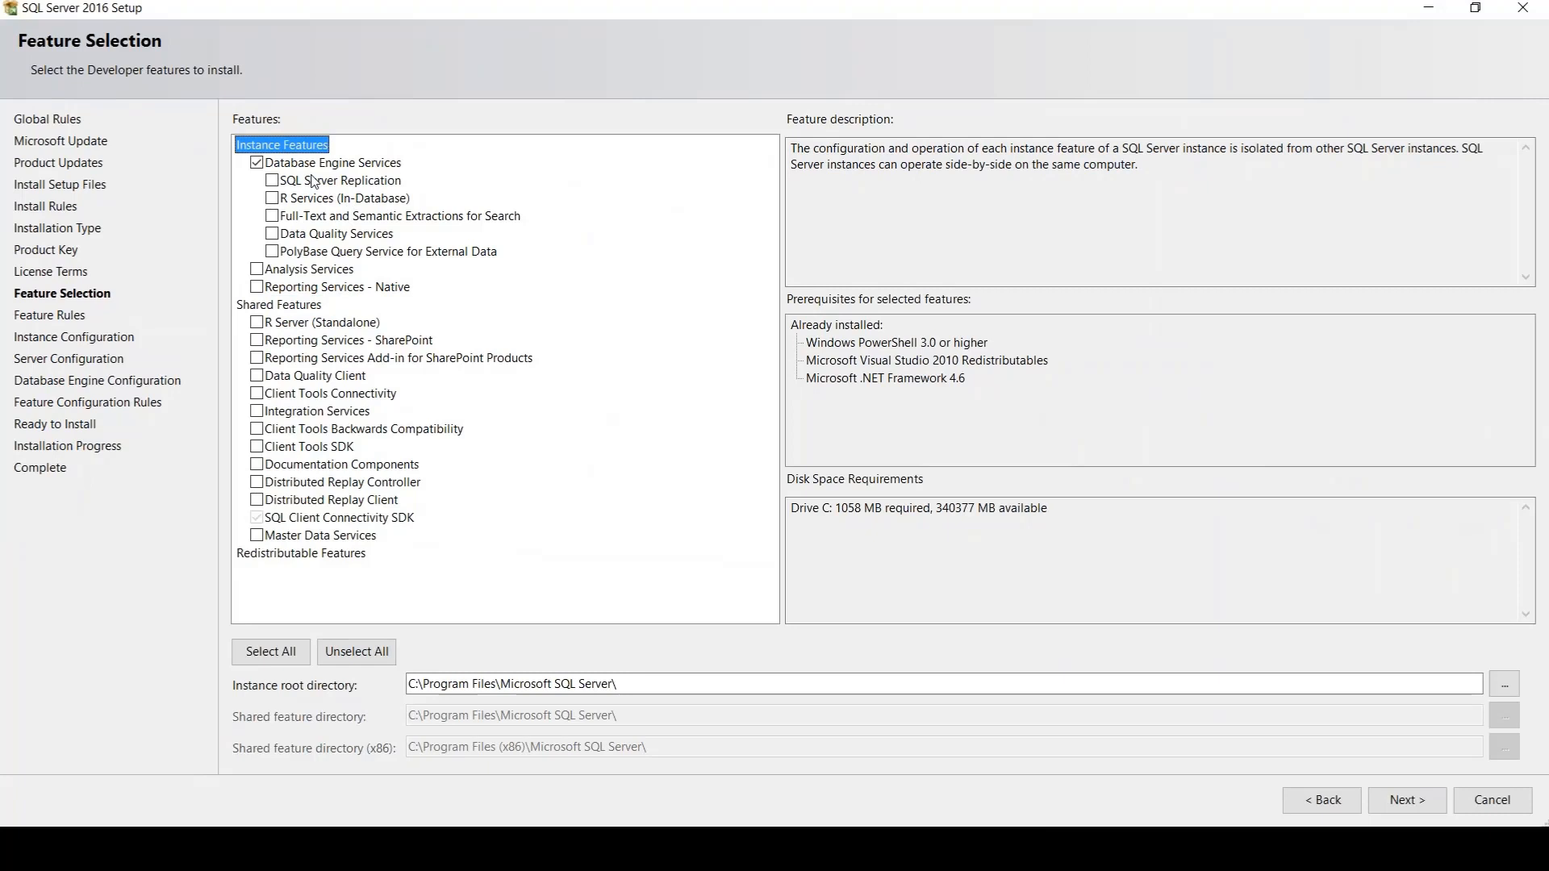
click(312, 169)
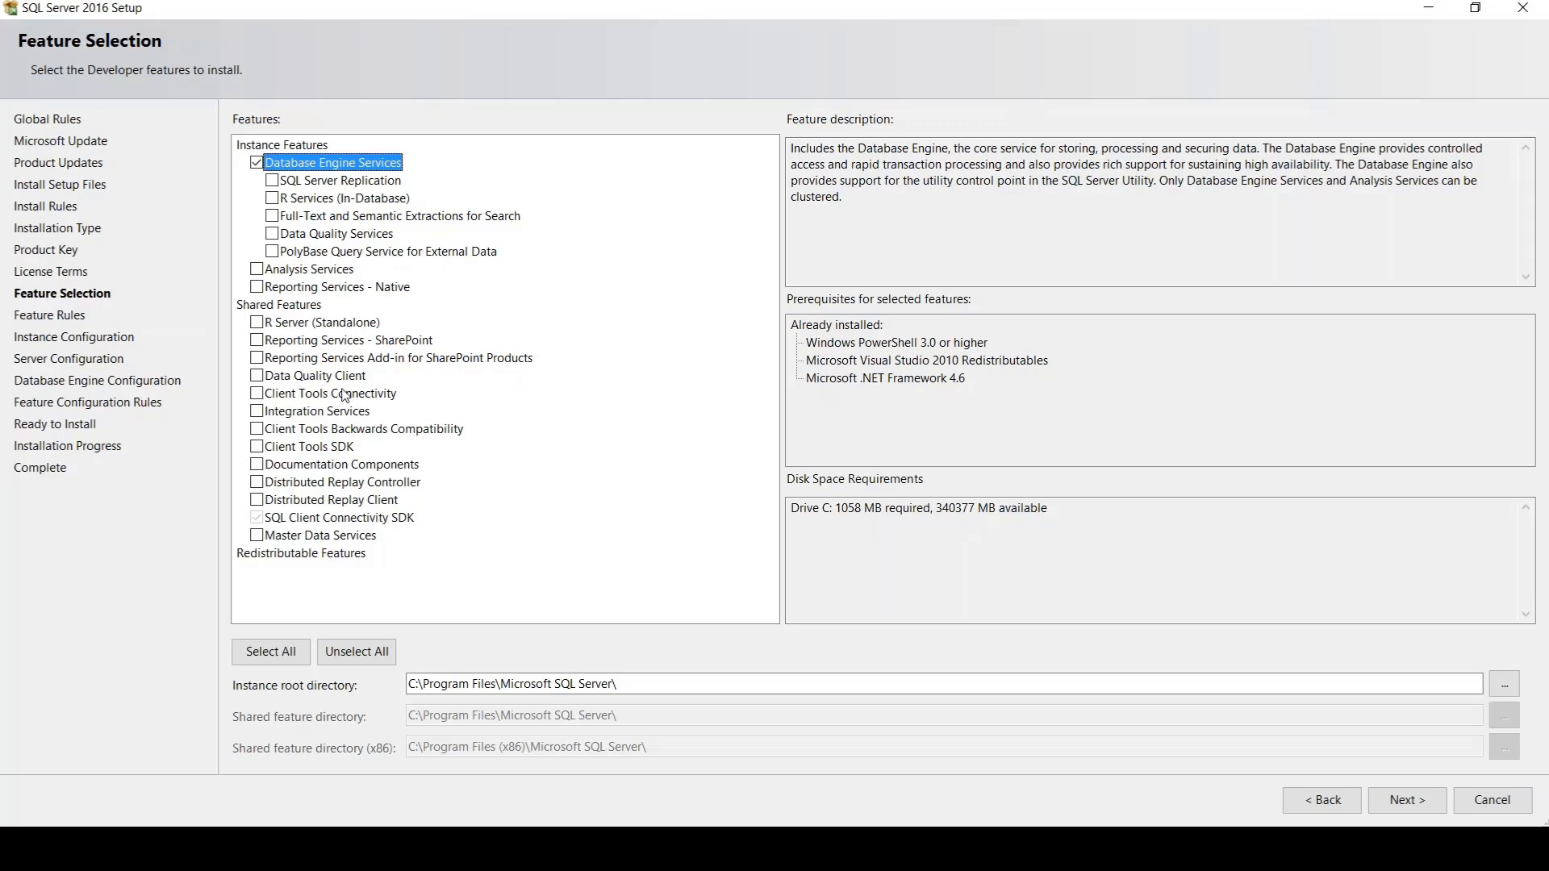
click(313, 327)
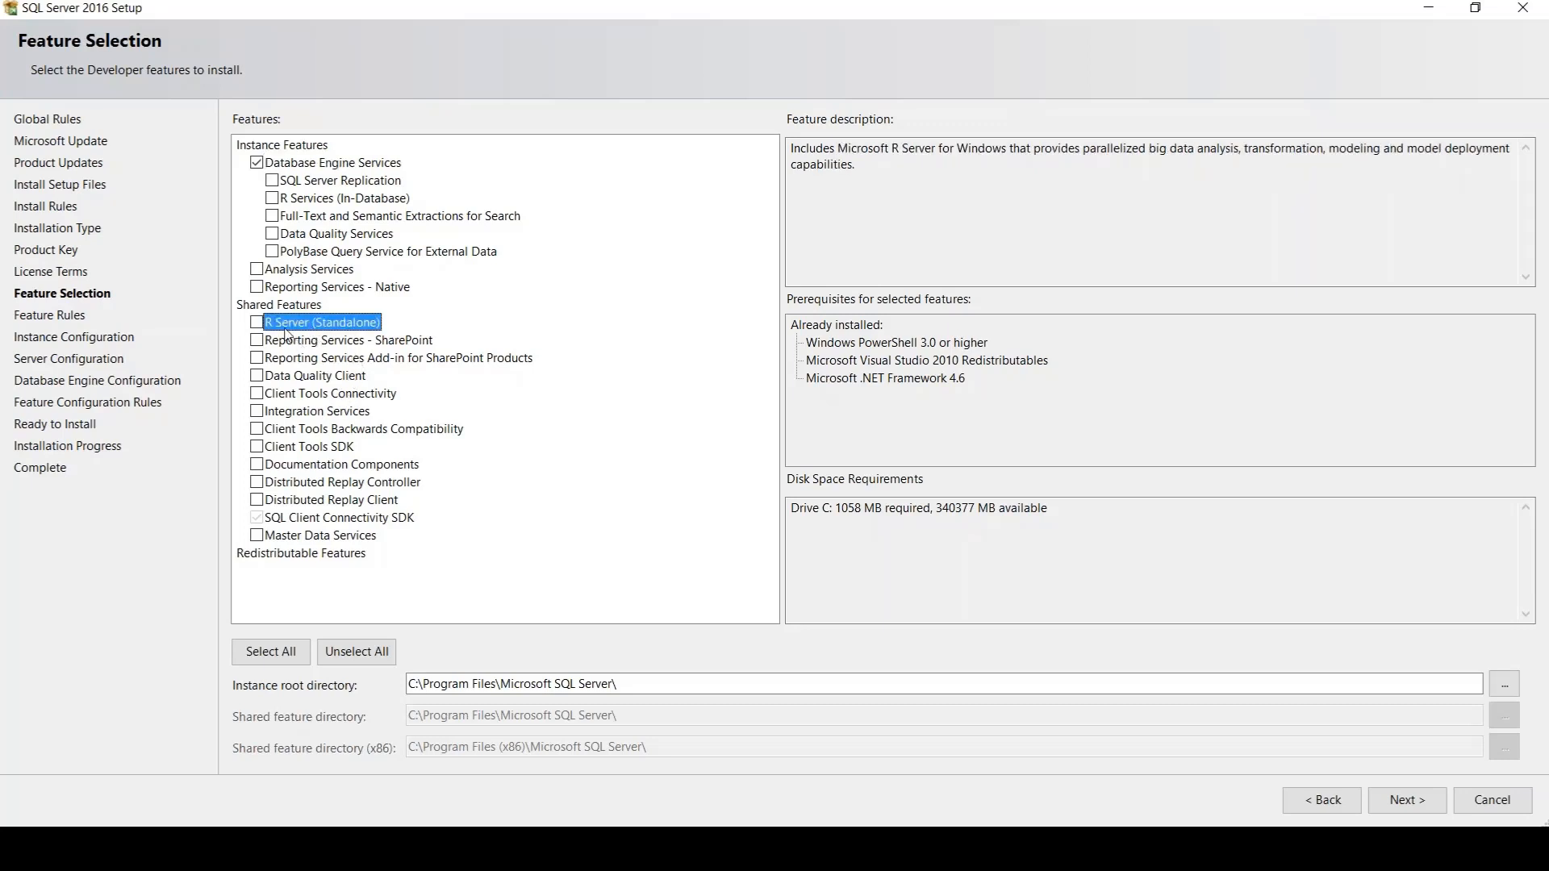
click(321, 271)
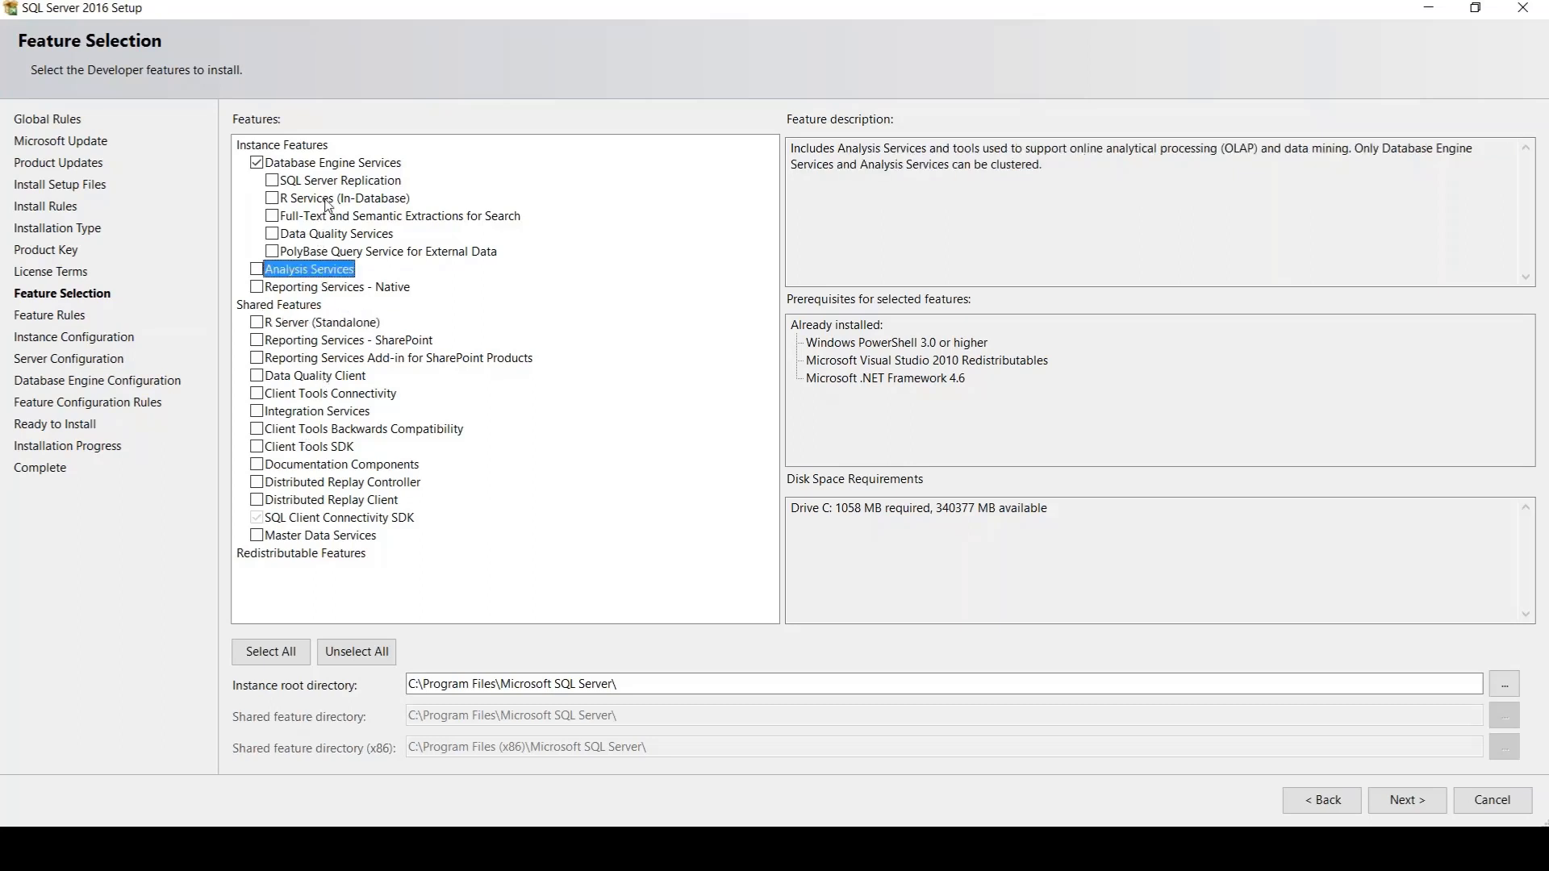
click(332, 165)
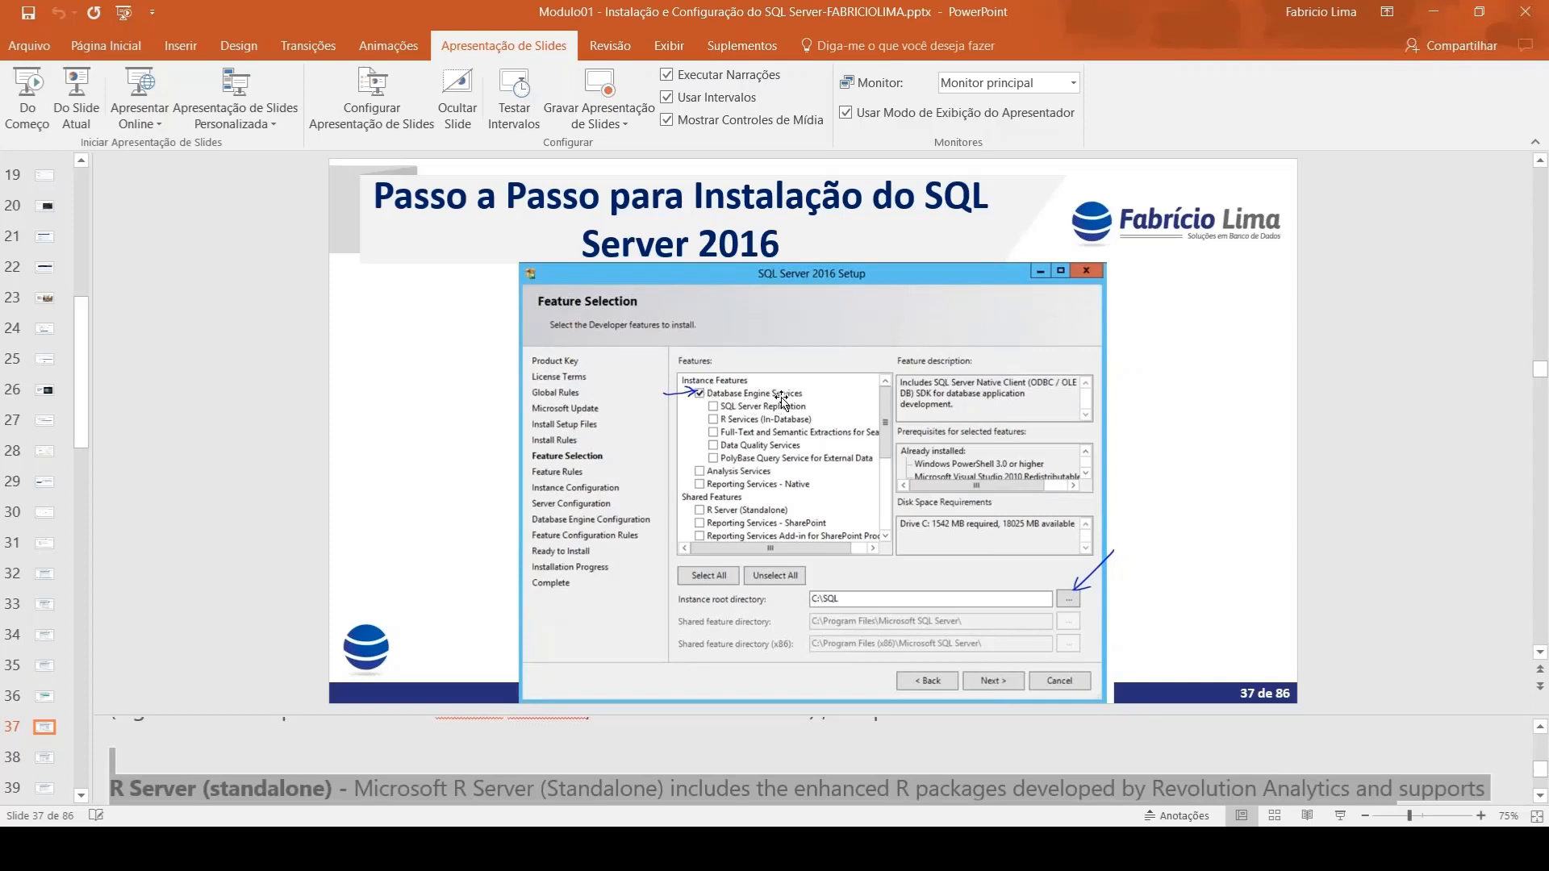
Look through the feature notes on slides 37 and 38 in PowerPoint and return to SQL Server 2016 Setup
scroll(721, 746, down, 2)
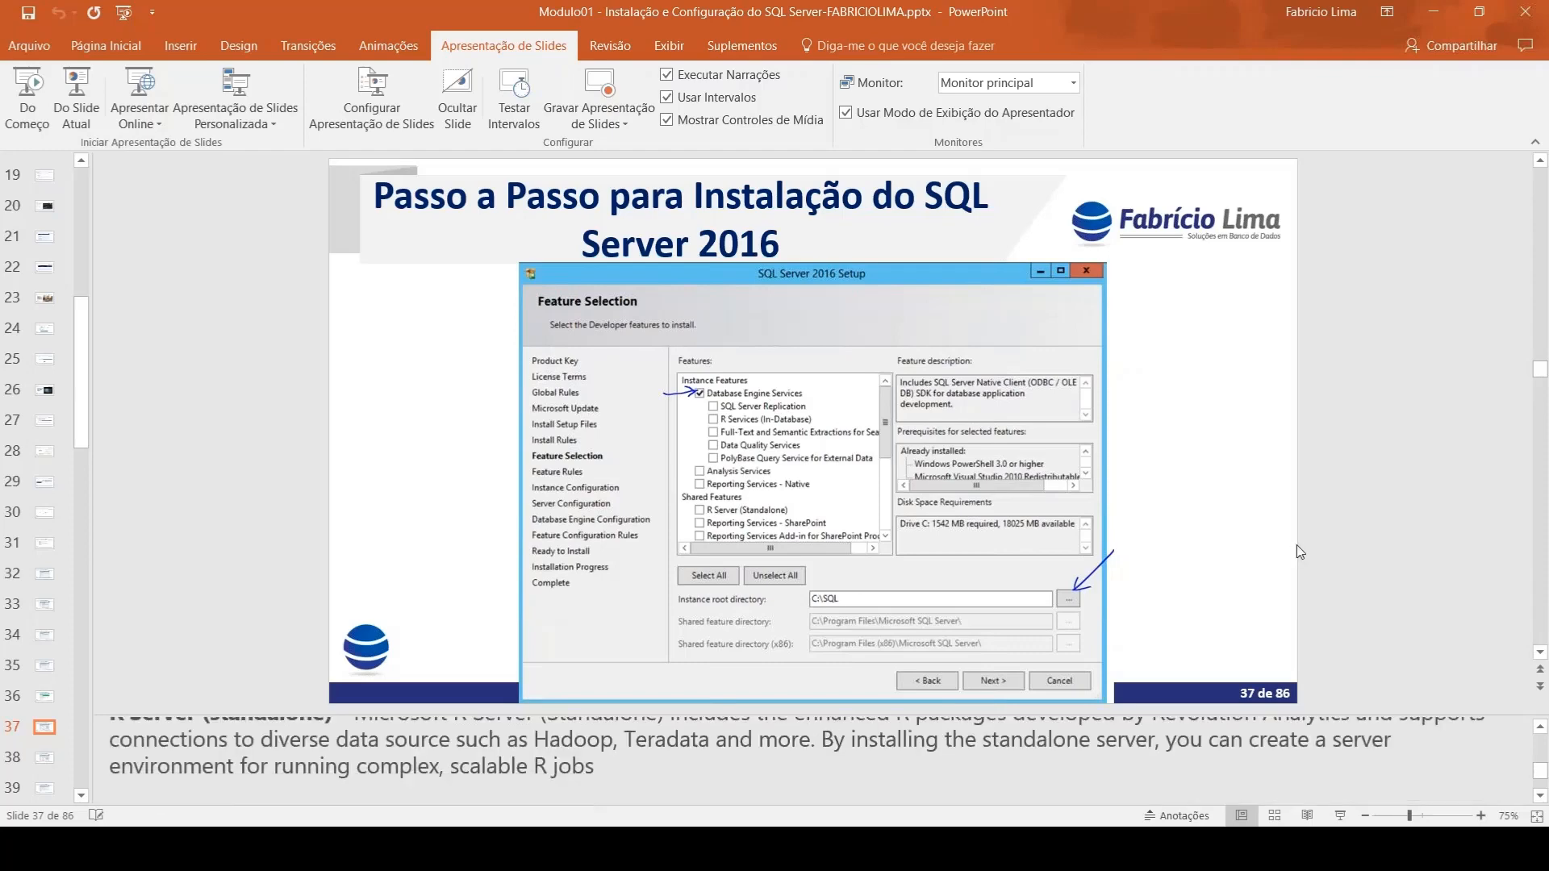
scroll(1299, 553, down, 1)
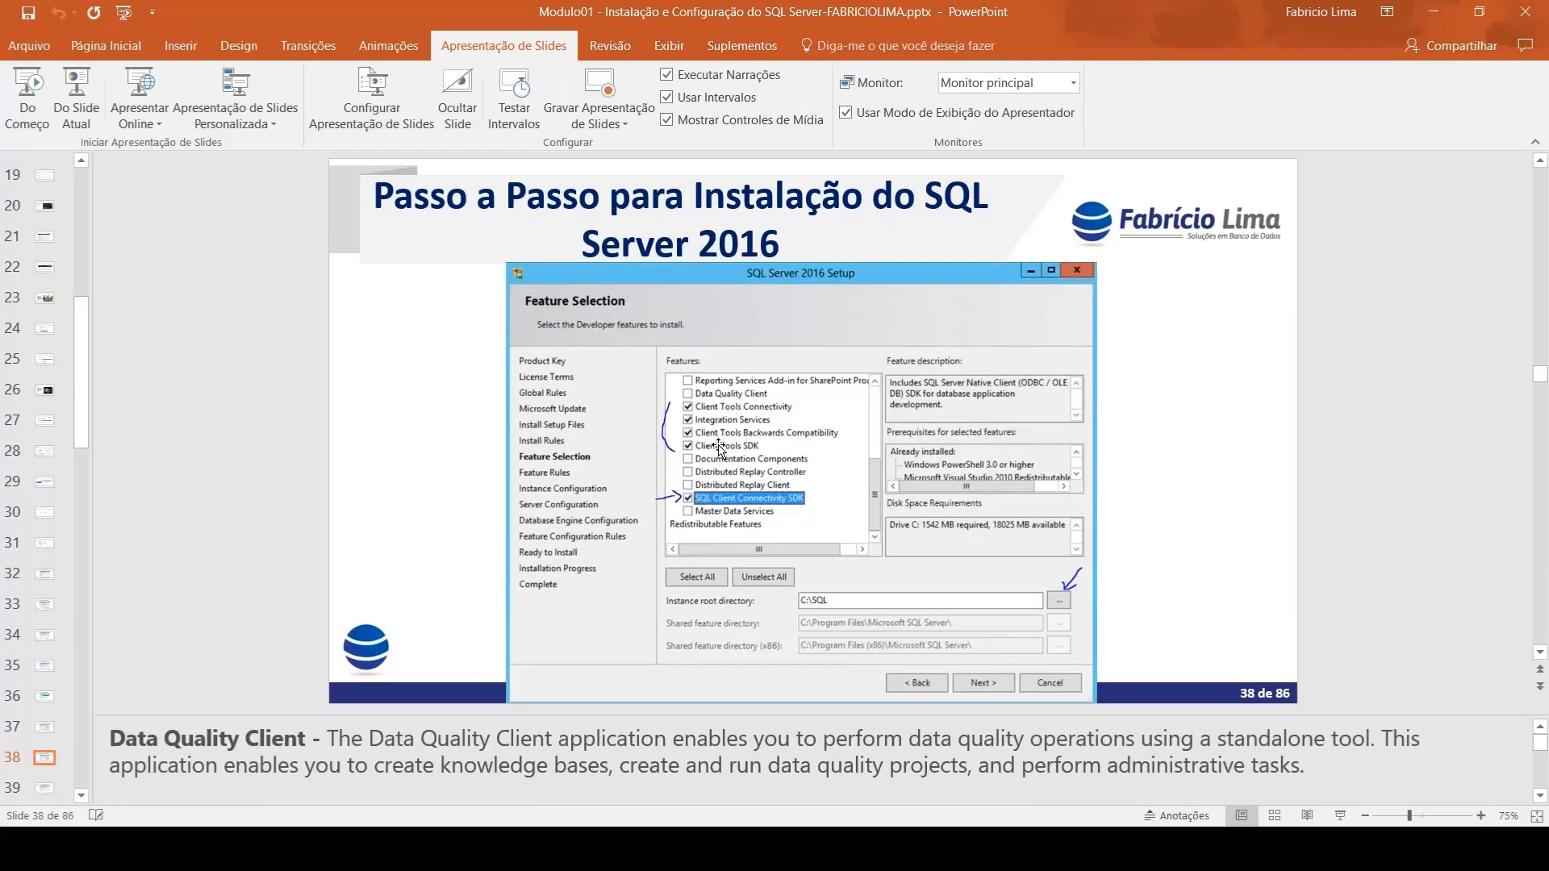
key(alt+Tab)
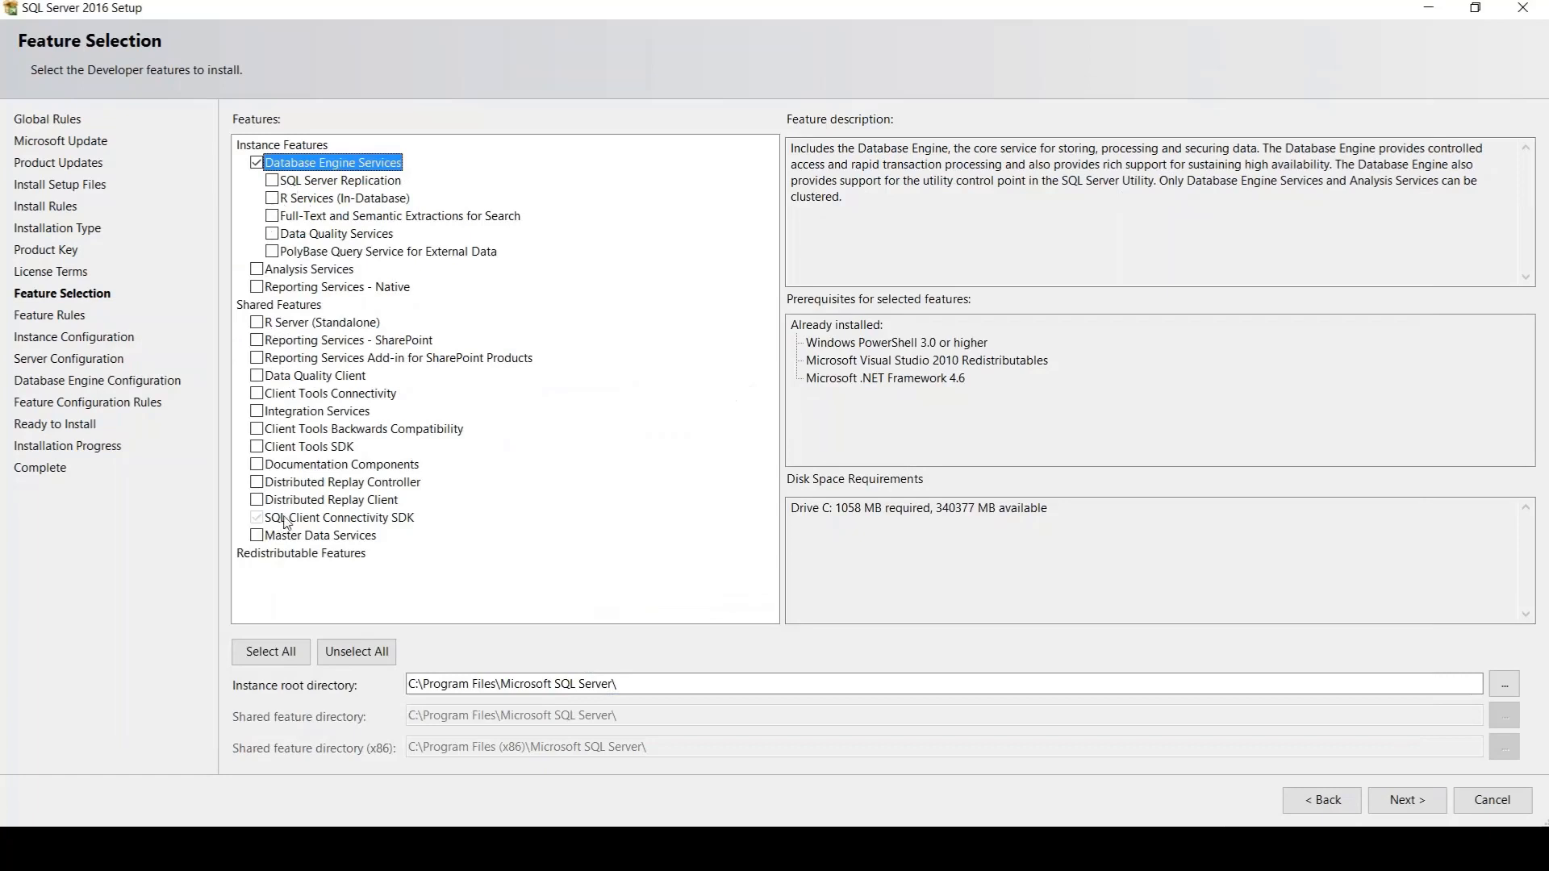
Add Client Tools SDK, Client Tools Backwards Compatibility, Client Tools Connectivity and Integration Services to the shared features for installation
click(279, 520)
click(255, 447)
click(256, 430)
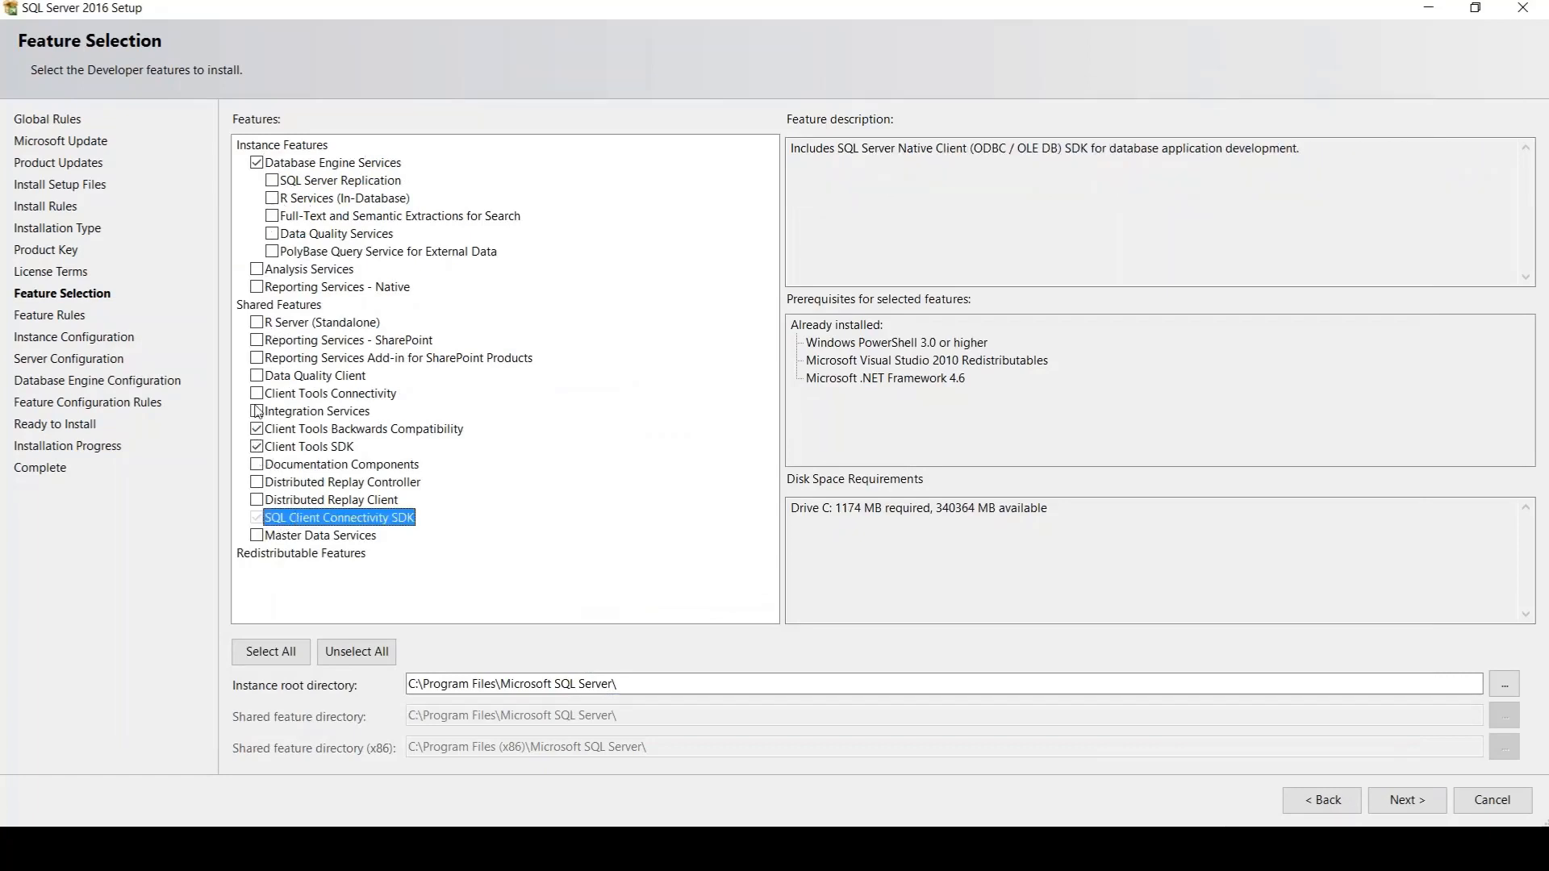
click(257, 393)
click(257, 411)
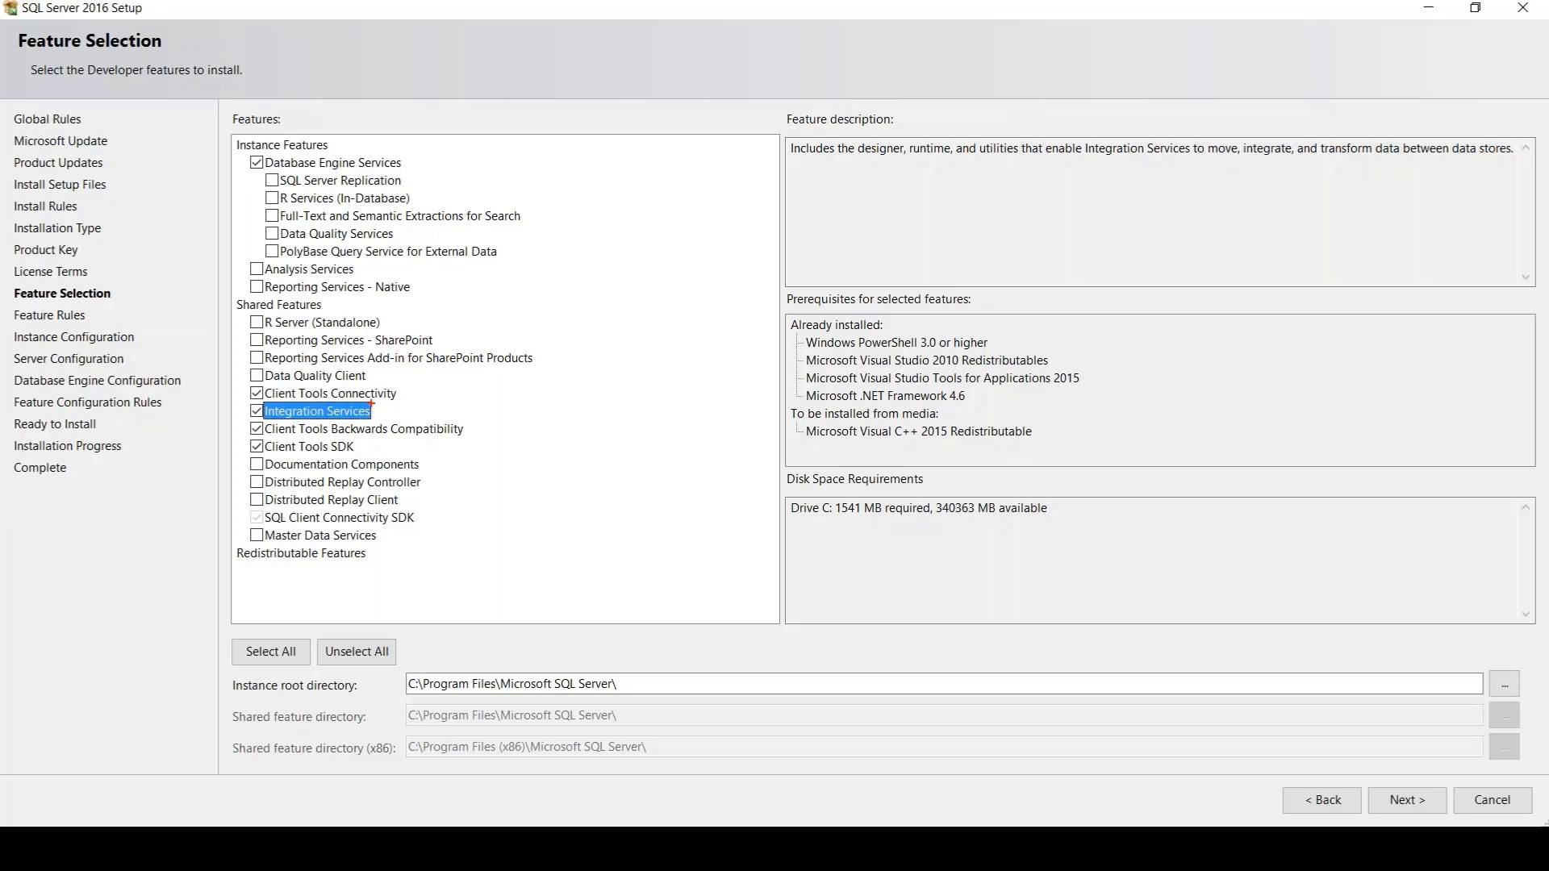
mouse_move(371, 403)
mouse_down()
mouse_move(203, 397)
mouse_move(408, 413)
mouse_up()
mouse_move(310, 284)
mouse_down()
mouse_move(368, 318)
mouse_move(246, 309)
mouse_up()
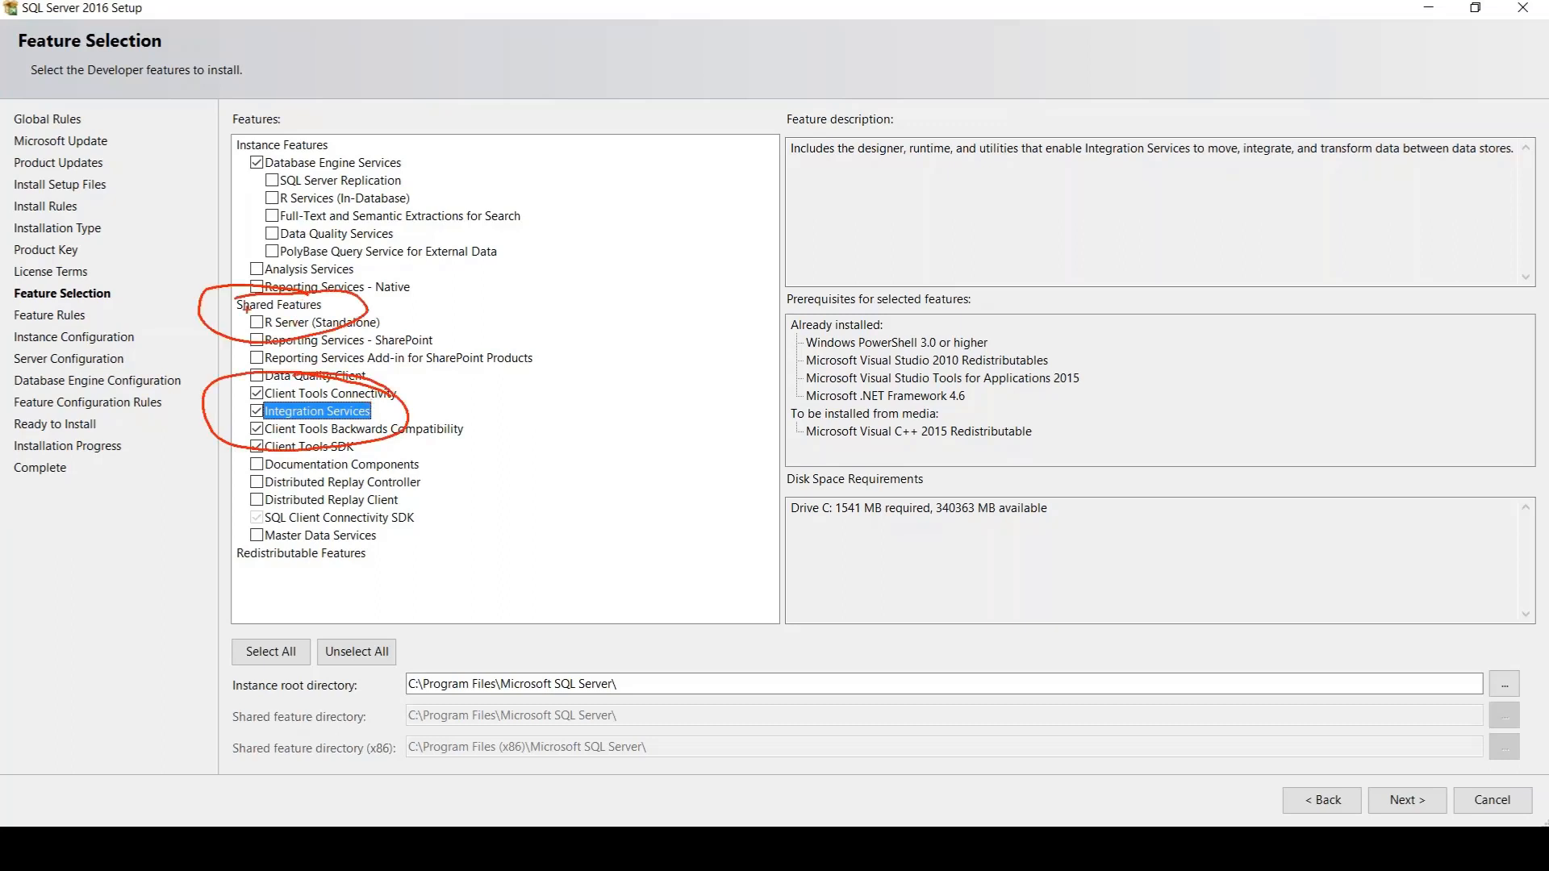
mouse_move(360, 269)
mouse_down()
mouse_move(481, 277)
mouse_move(250, 263)
mouse_move(484, 232)
mouse_move(500, 280)
mouse_up()
drag(503, 242, 487, 283)
mouse_move(357, 142)
mouse_down()
mouse_move(300, 122)
mouse_move(117, 116)
mouse_up()
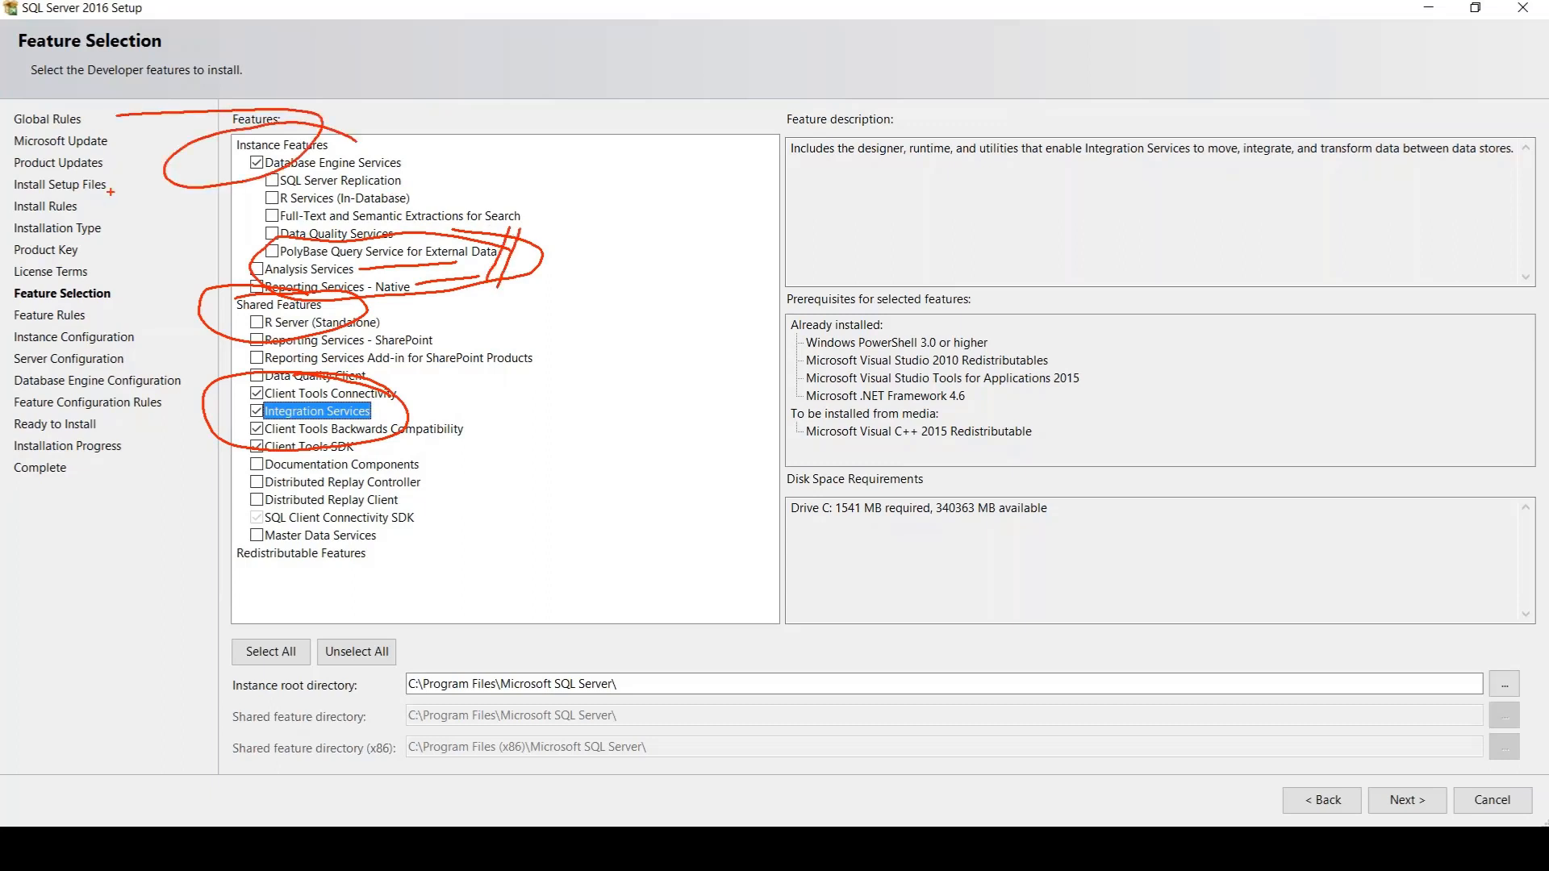
key(Escape)
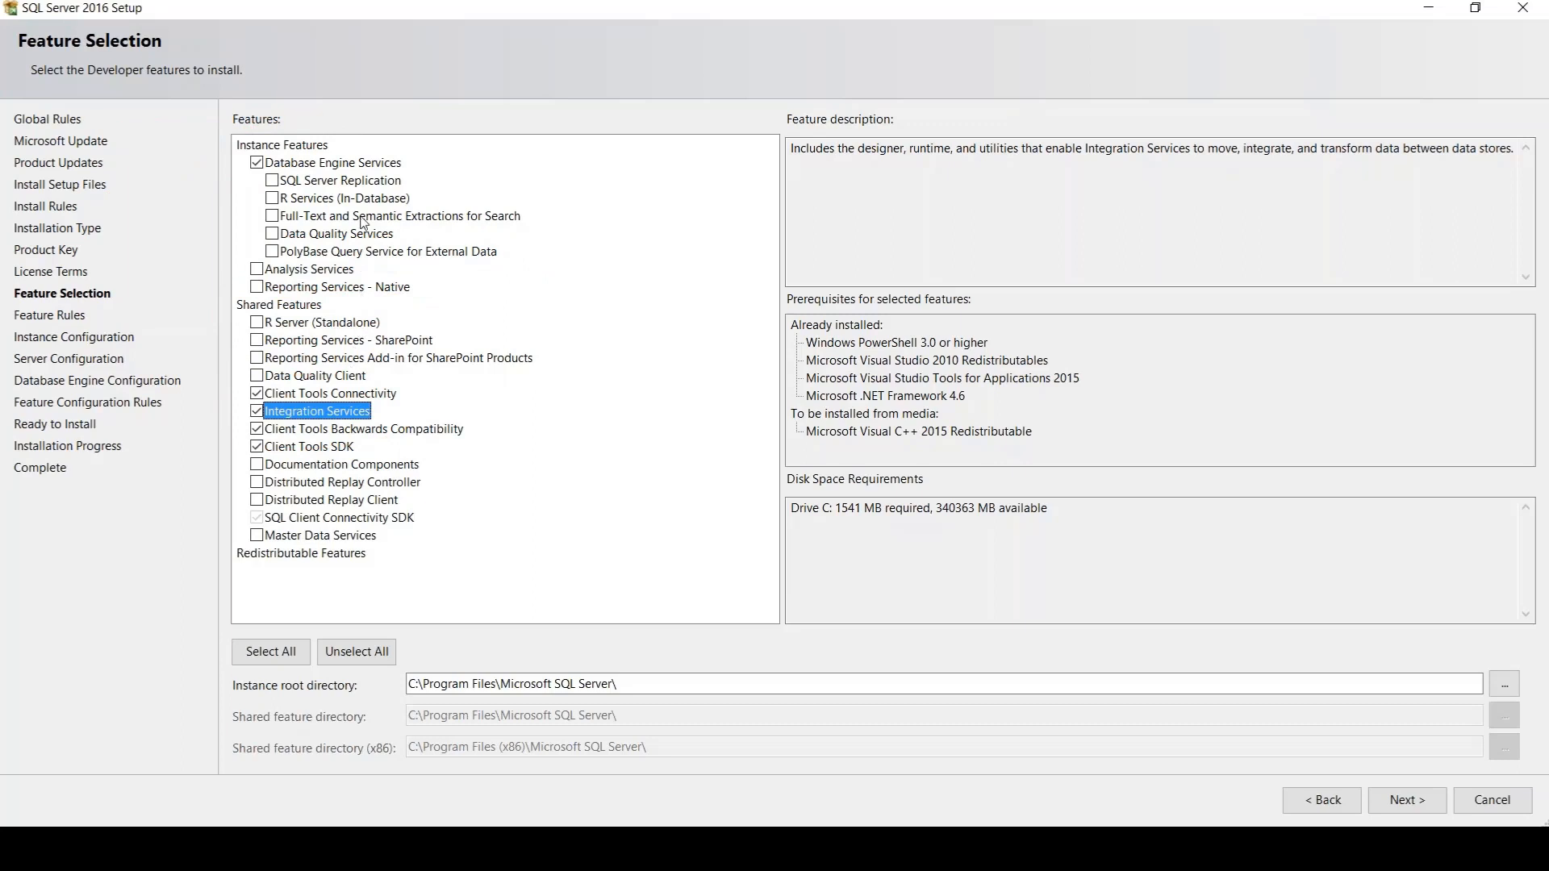
Read the descriptions of SQL Server Replication, Full-Text and Semantic Extractions for Search, Analysis Services and Data Quality Services
click(359, 180)
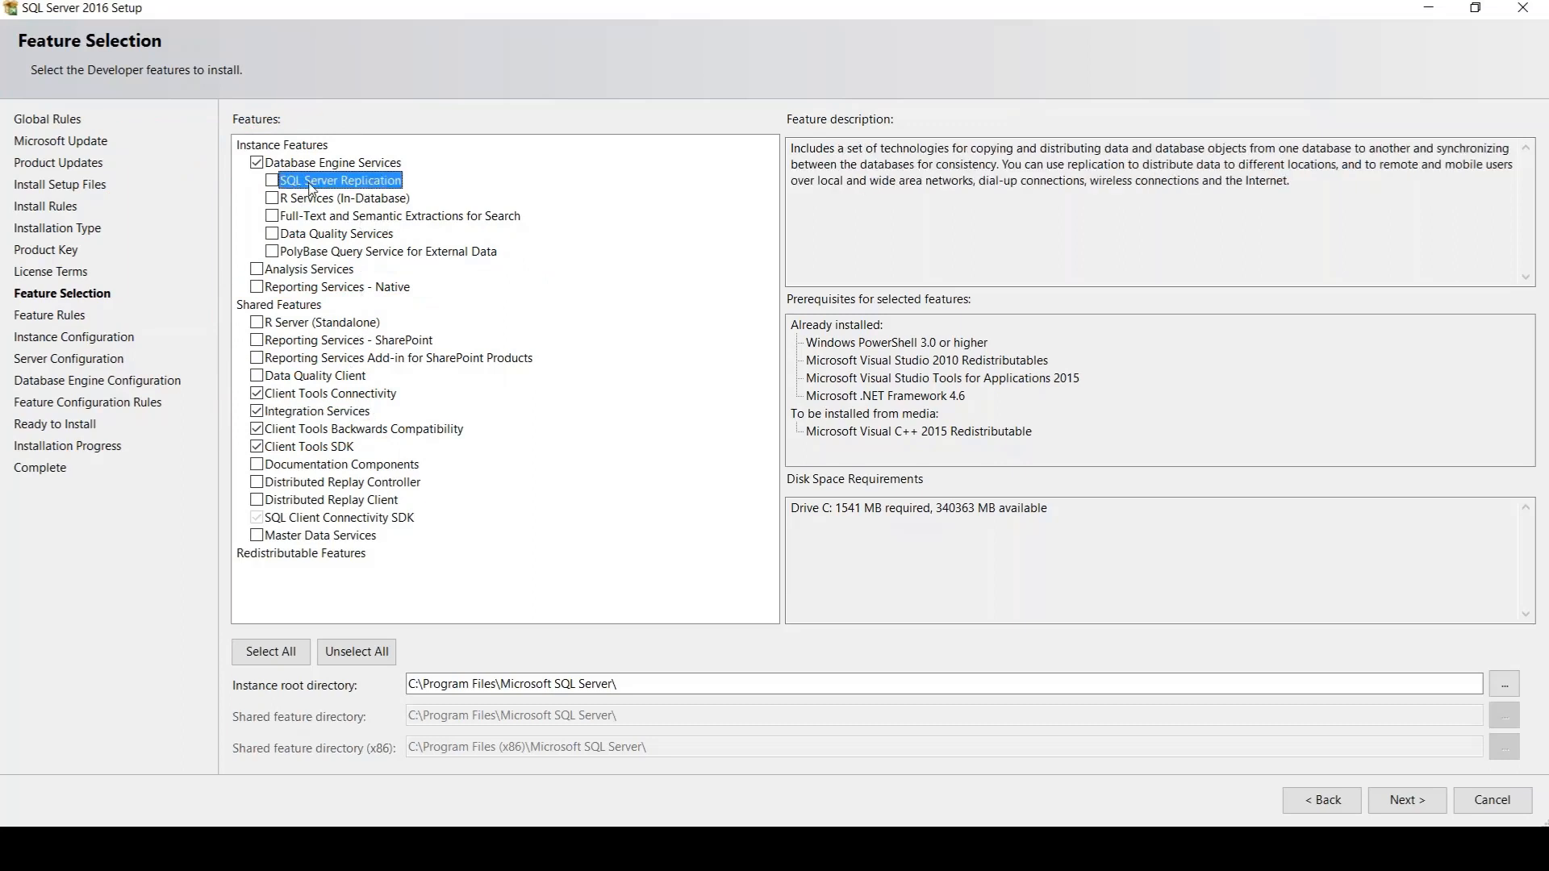
click(327, 218)
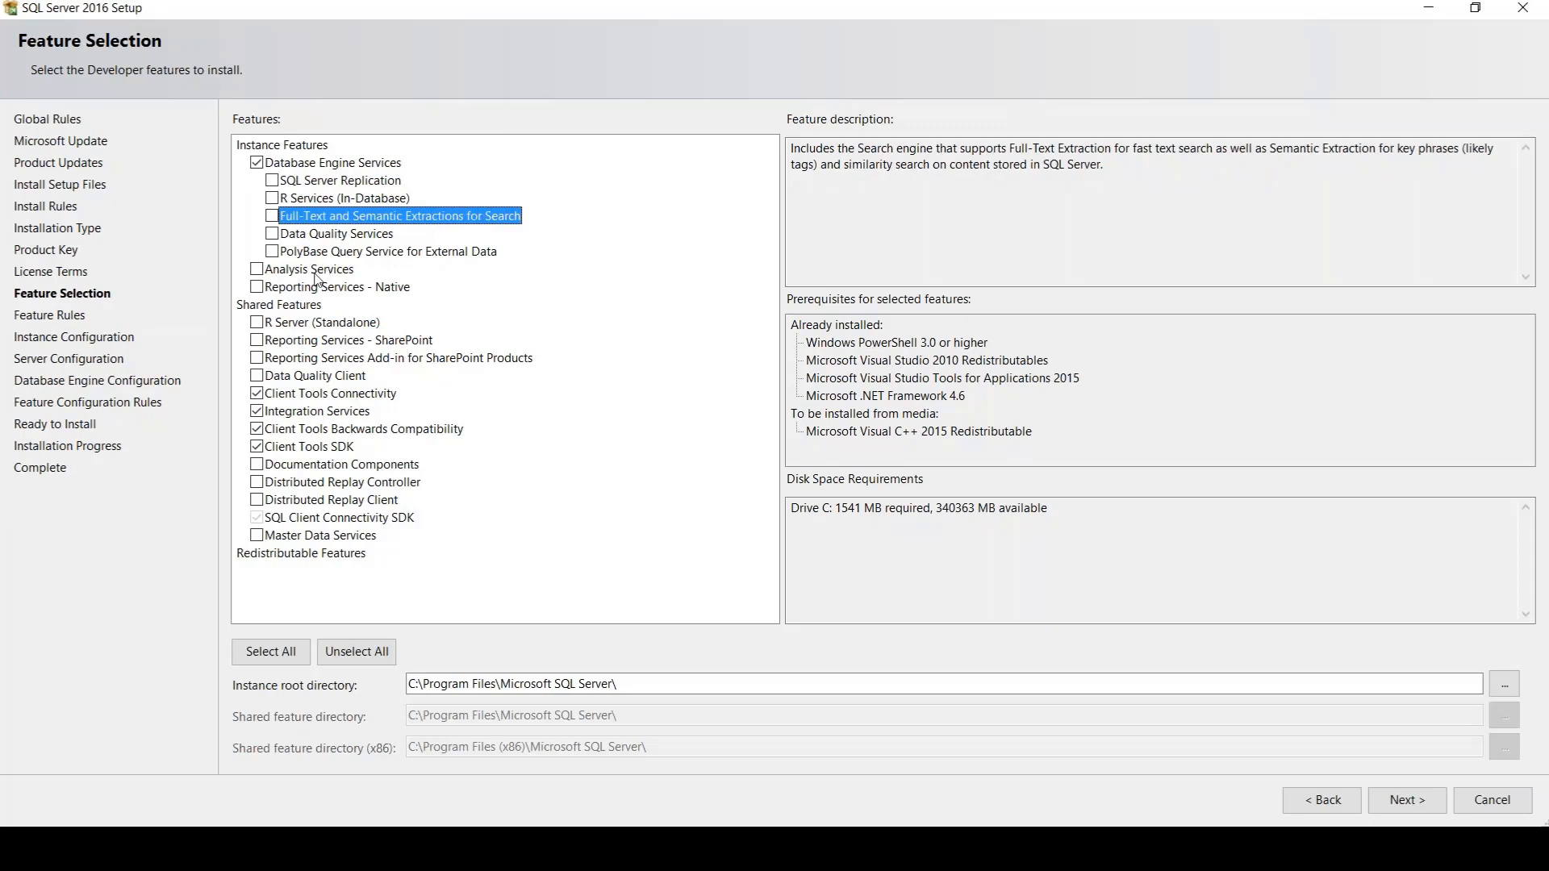
click(315, 272)
click(336, 234)
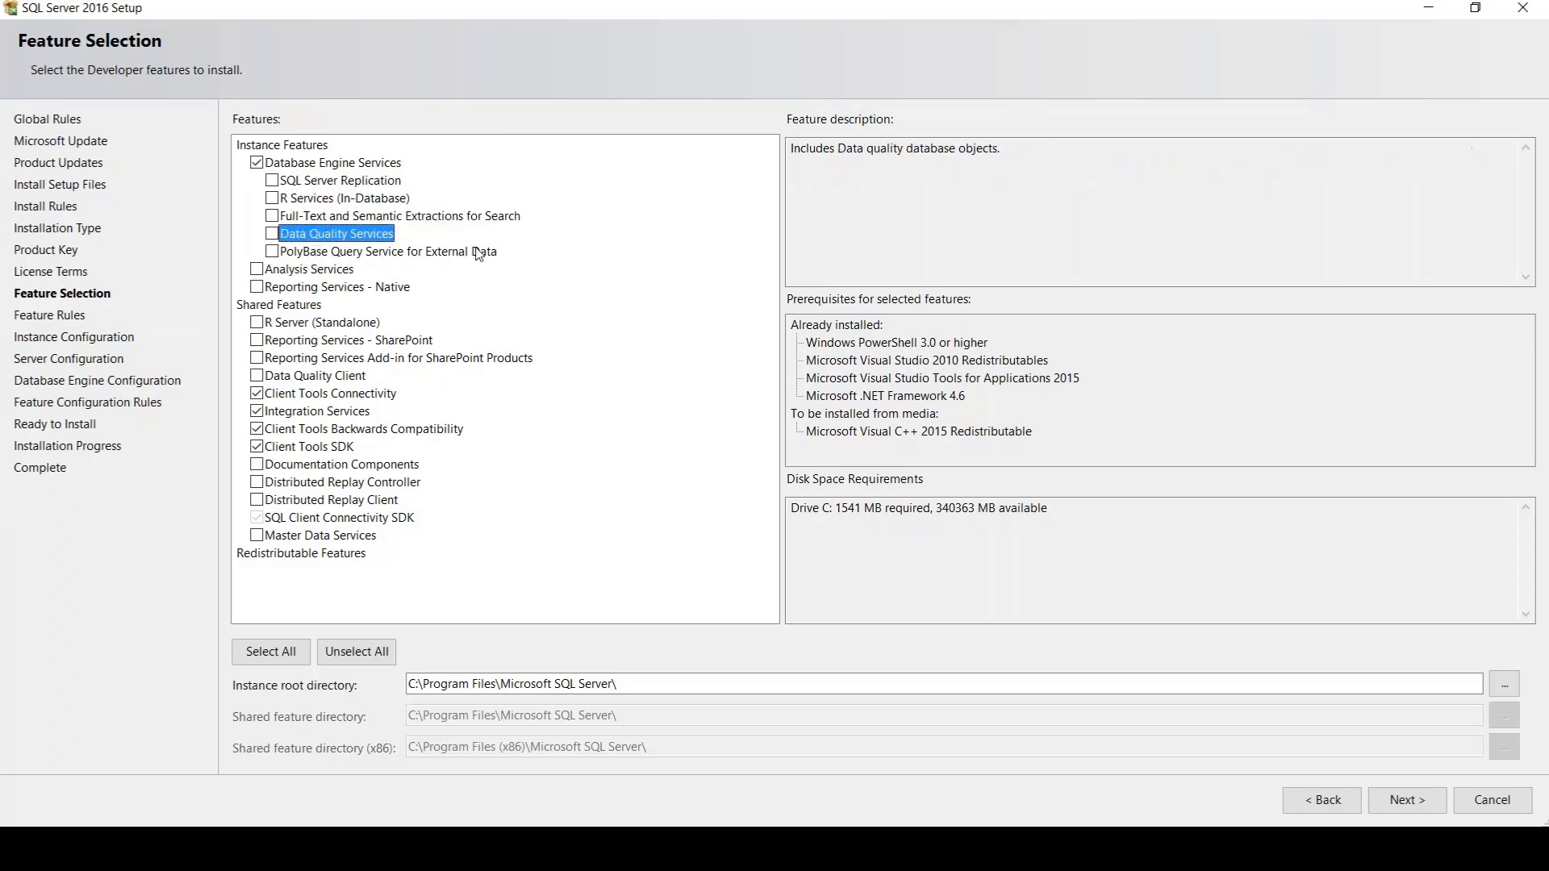
Add Full-Text and Semantic Extractions for Search to the instance features for installation
click(395, 216)
click(272, 216)
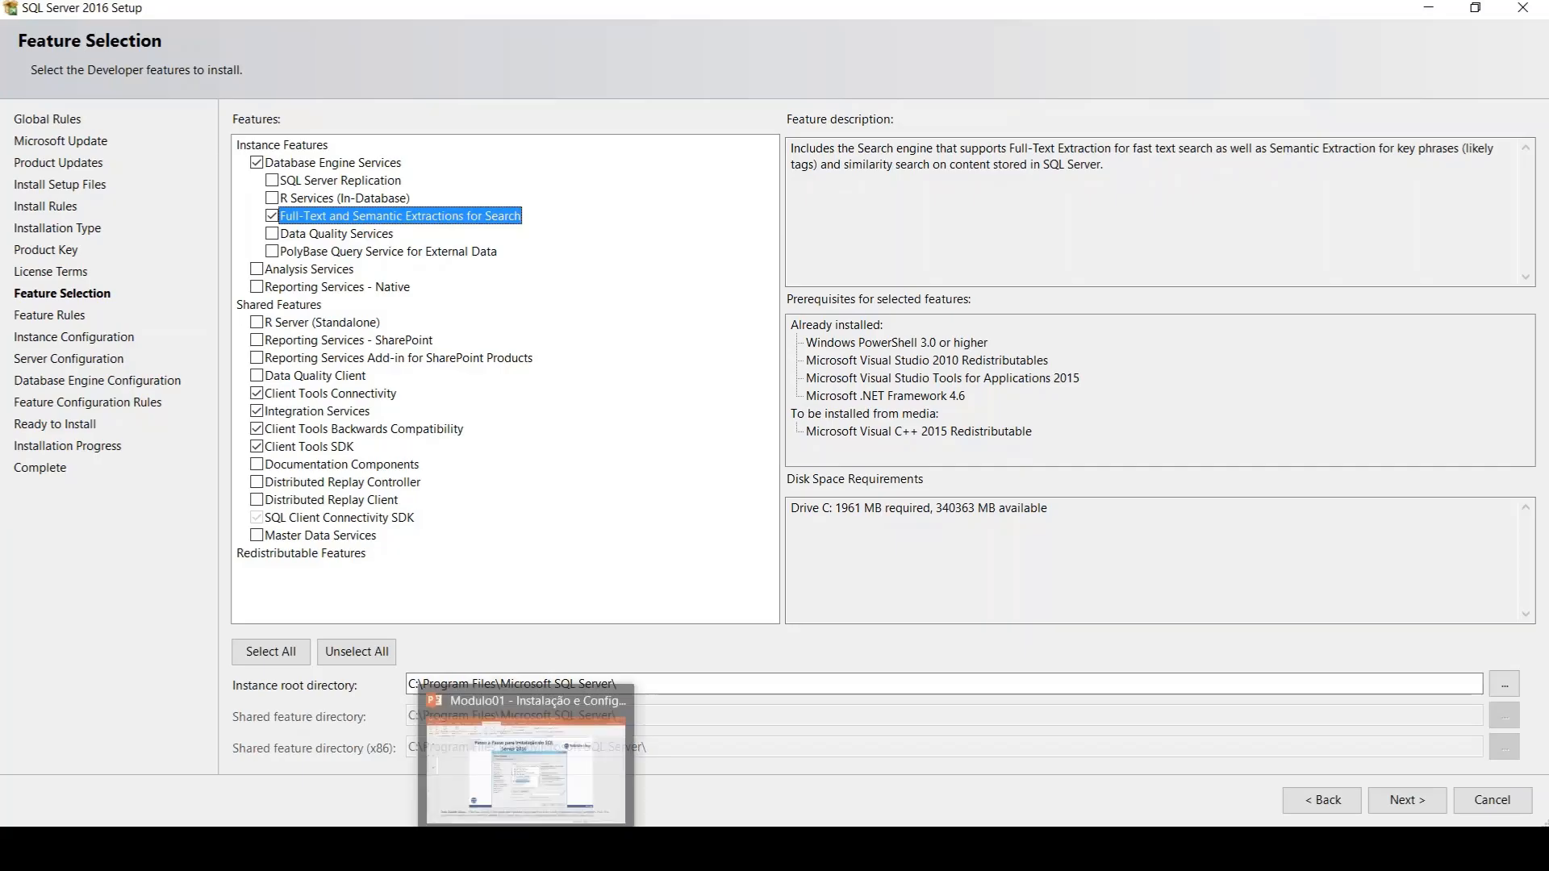
Switch to the PowerPoint presentation and review the instance and shared feature notes on slides 37 and 38
click(528, 848)
scroll(819, 663, up, 1)
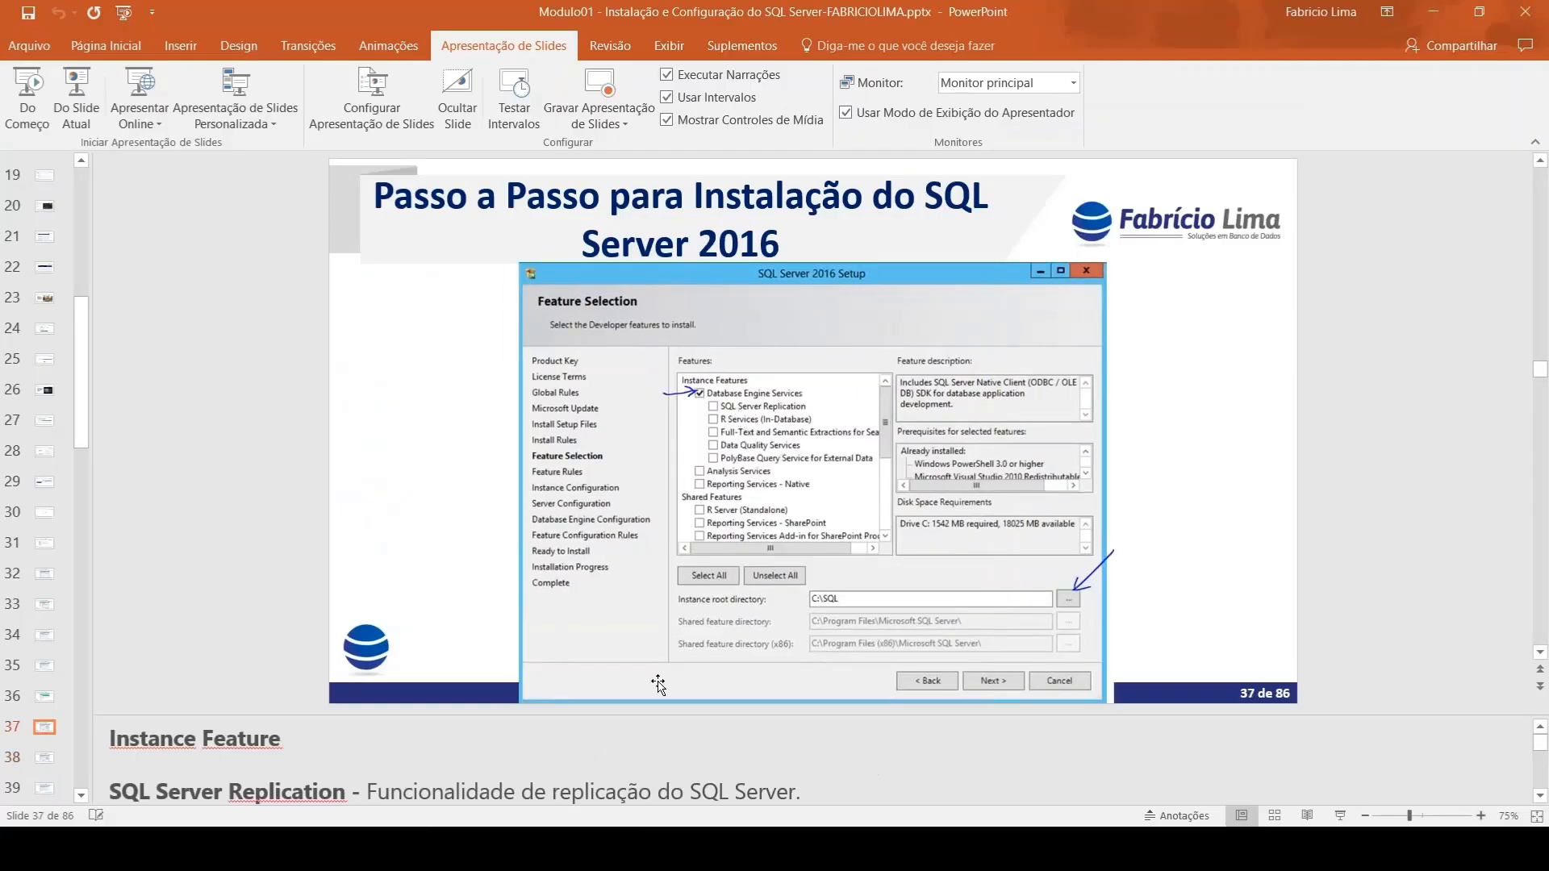
scroll(660, 685, down, 1)
scroll(612, 767, down, 6)
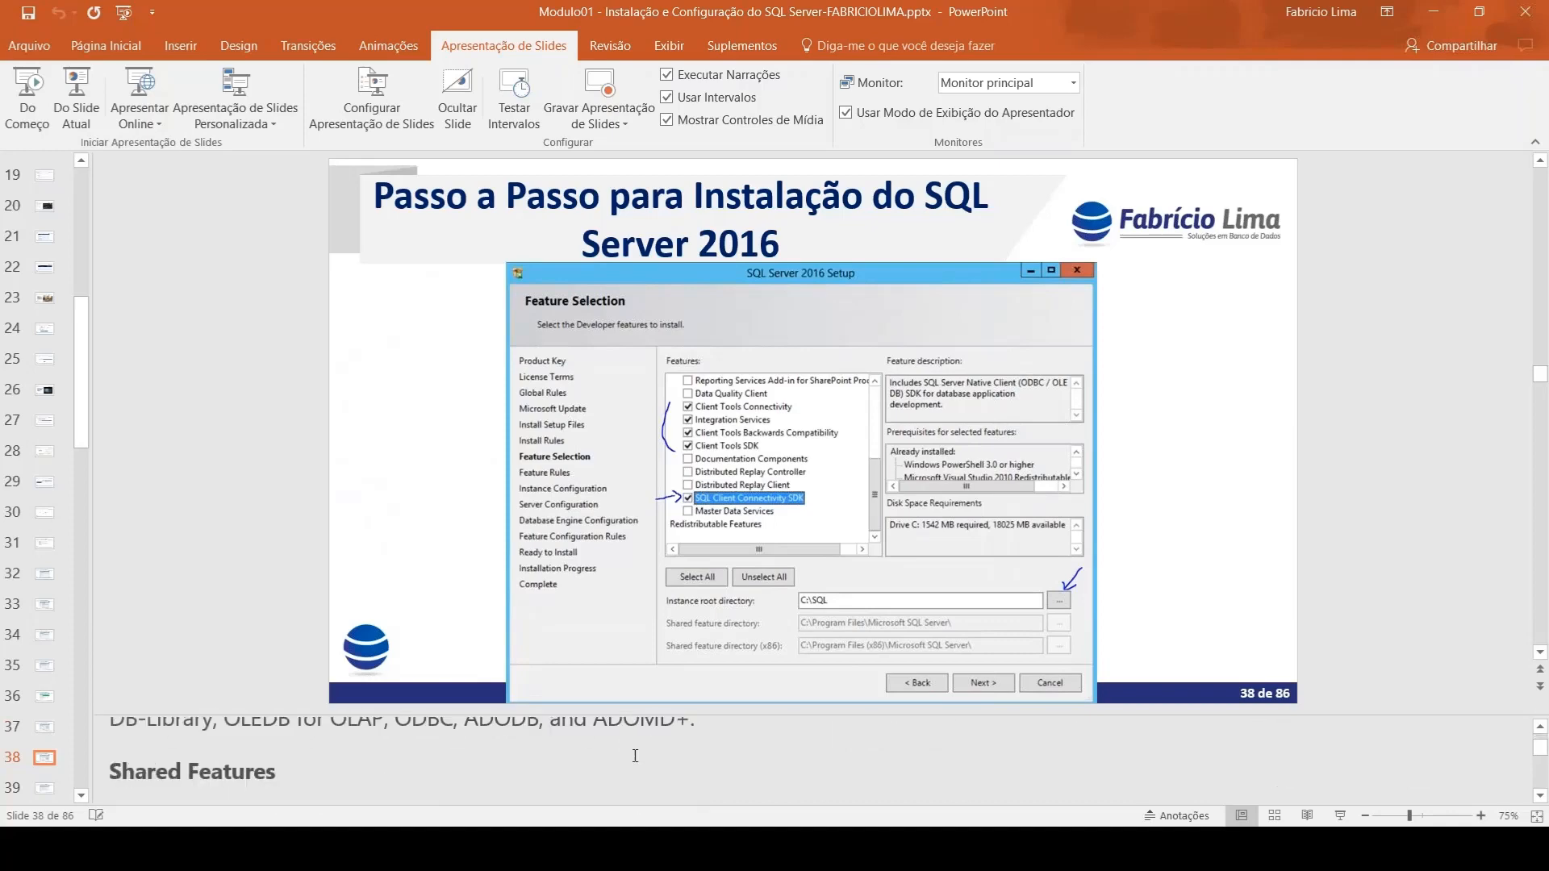
scroll(670, 748, down, 6)
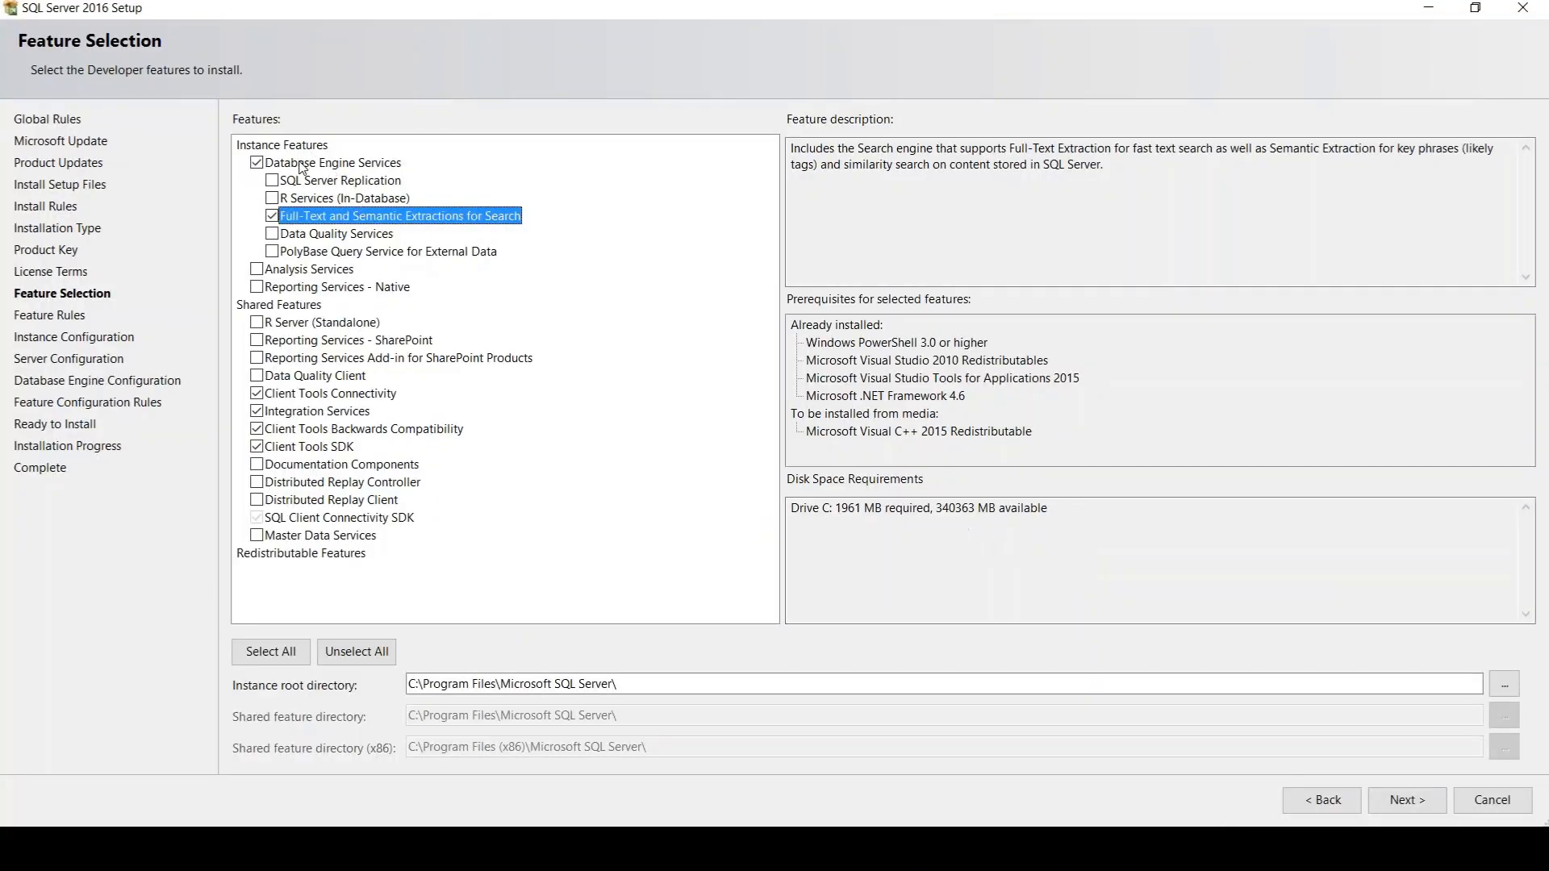
Highlight Database Engine Services in the setup and remove Full-Text and Semantic Extractions for Search from the selected features
click(307, 164)
click(272, 216)
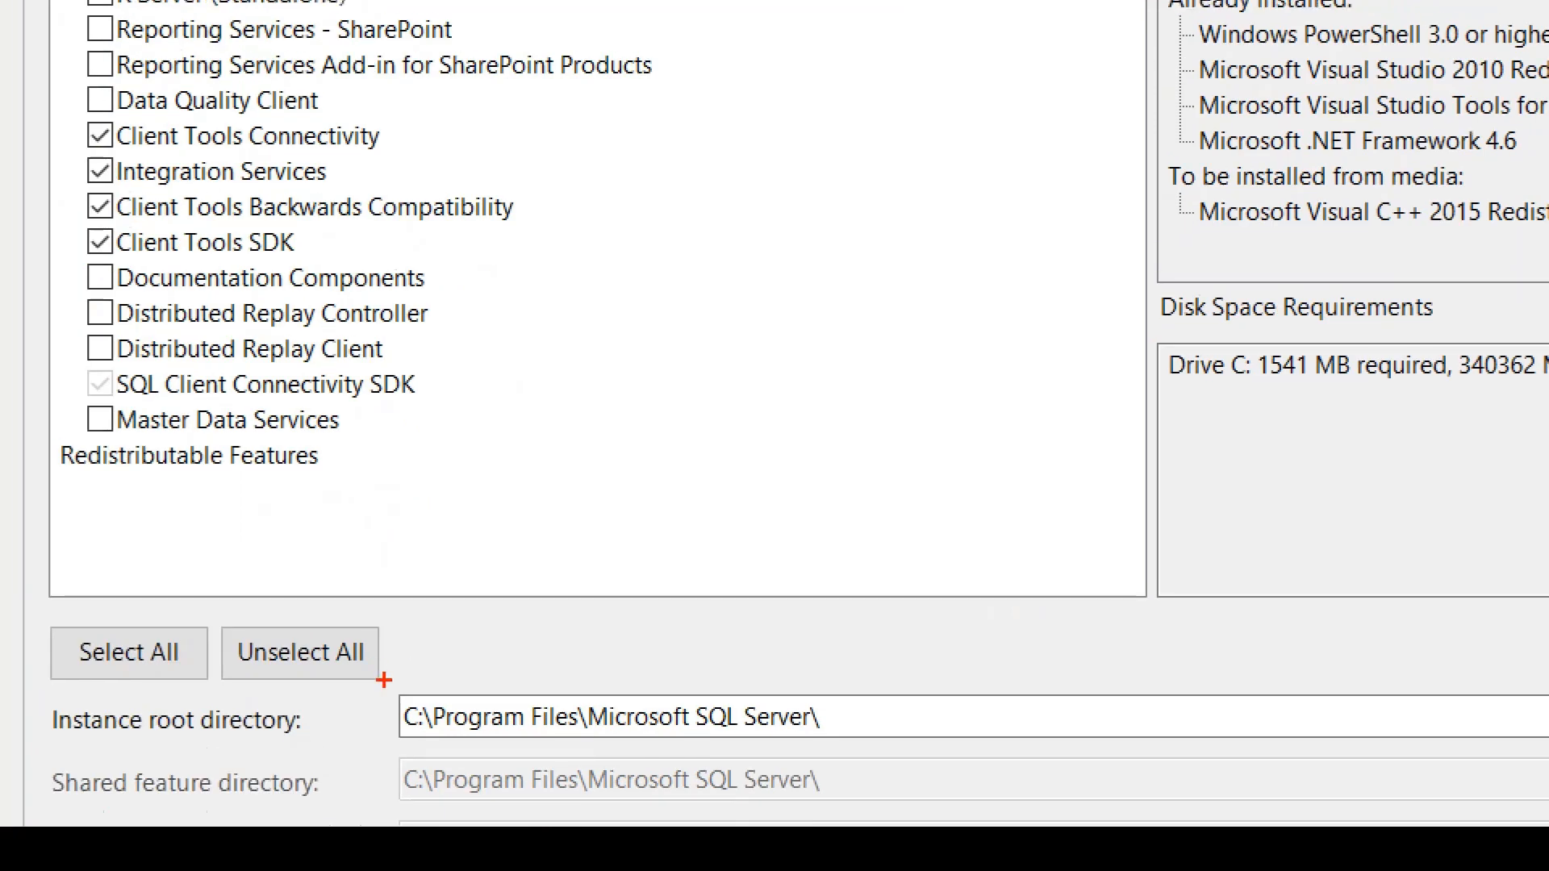
drag(402, 666, 283, 727)
mouse_move(153, 805)
mouse_down()
mouse_move(589, 793)
mouse_move(549, 648)
mouse_move(301, 666)
mouse_up()
drag(852, 658, 882, 728)
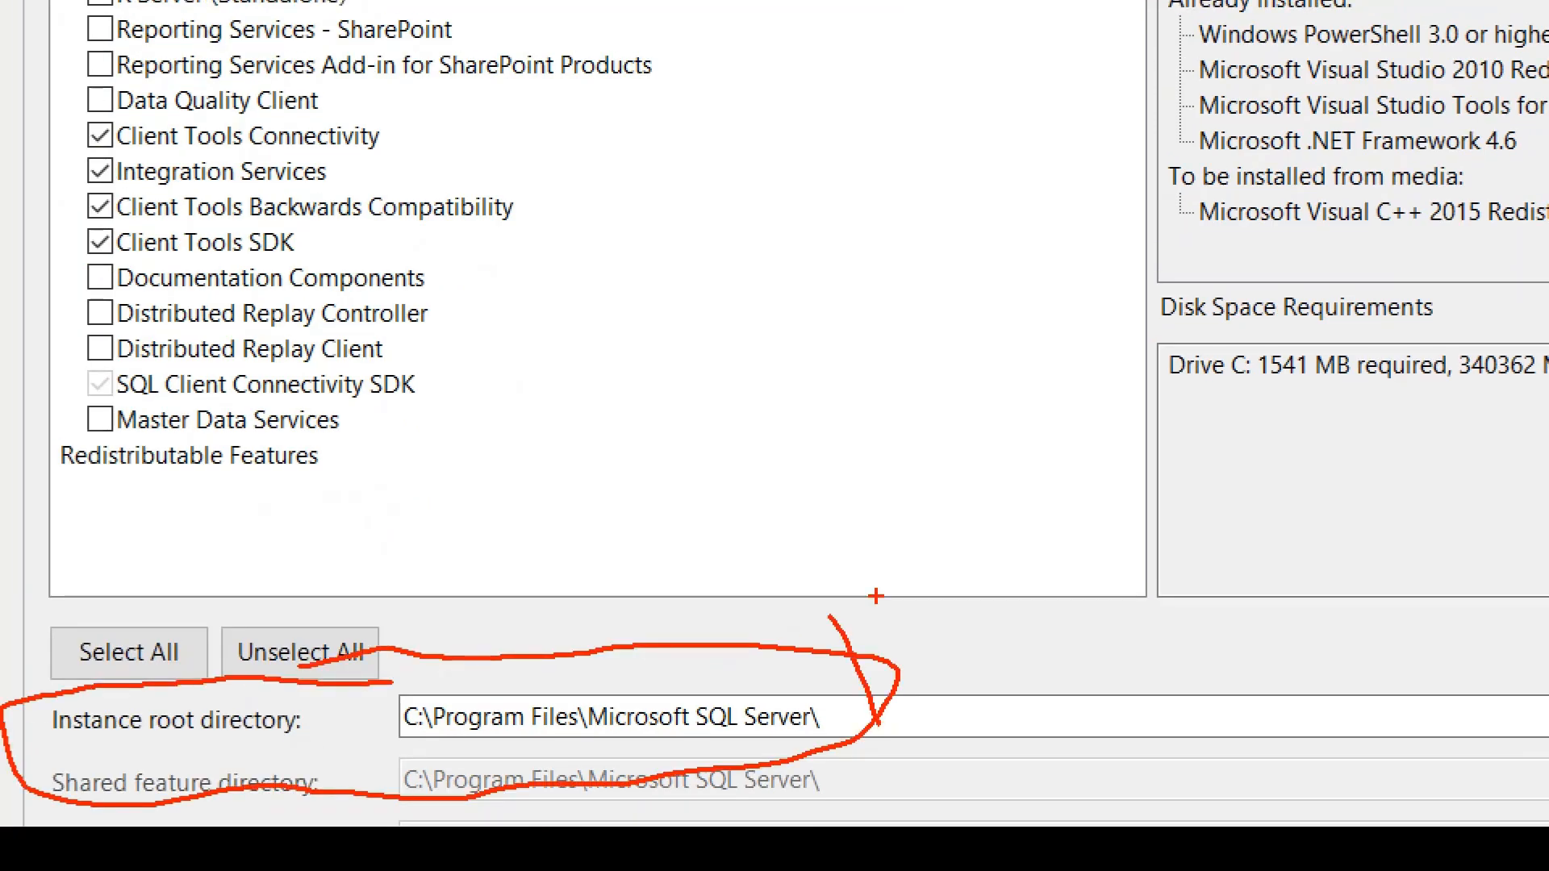
drag(875, 598, 903, 731)
key(Escape)
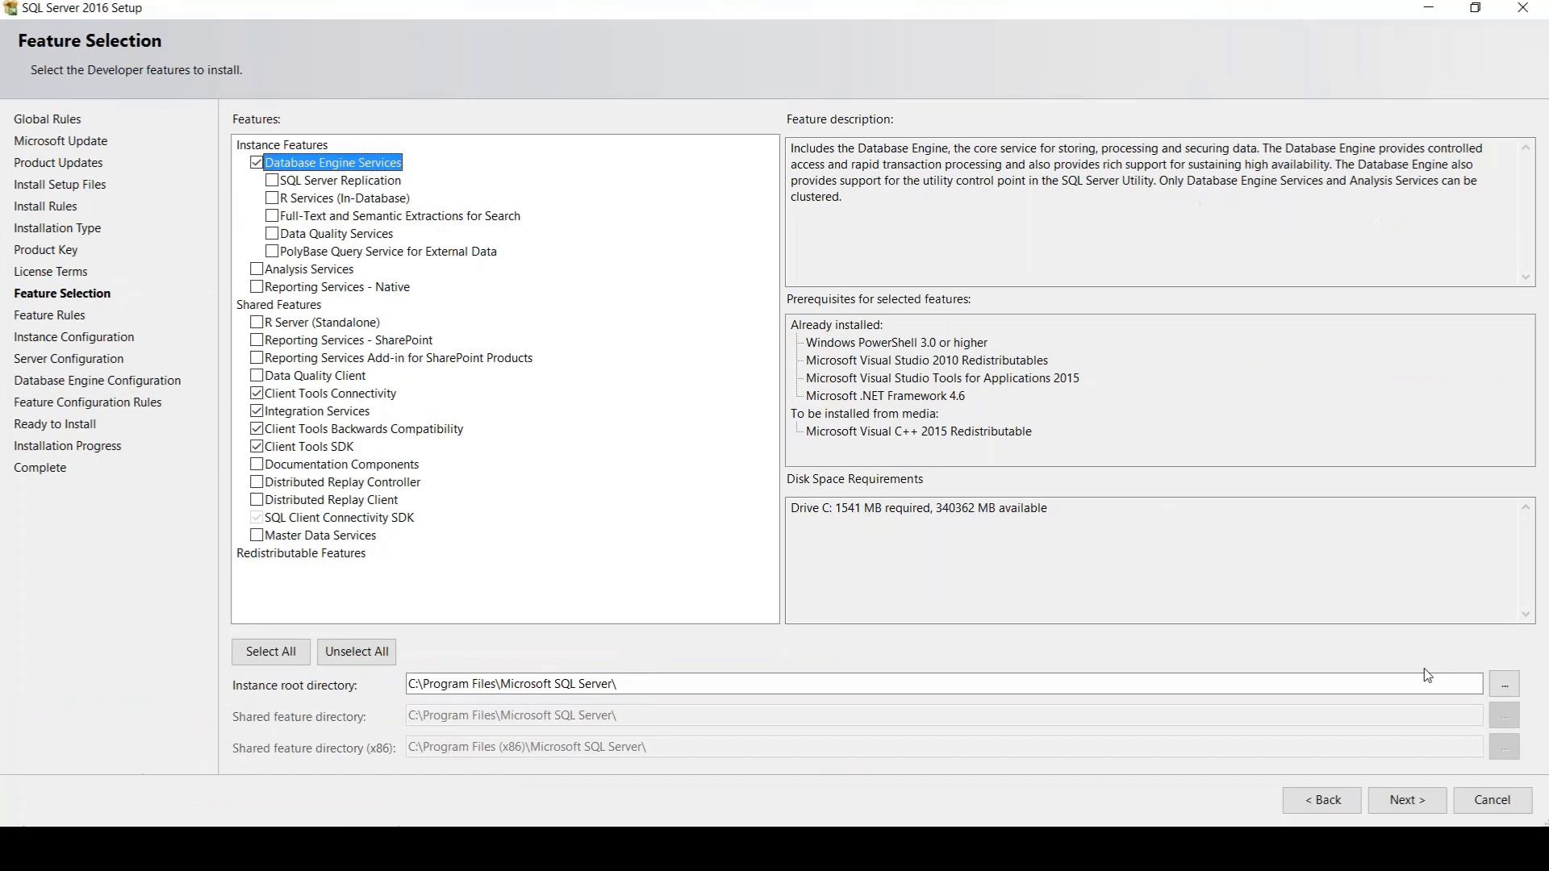
Set the instance root directory to a new folder named TESTEINSTALACAO created on drive G:
click(1504, 683)
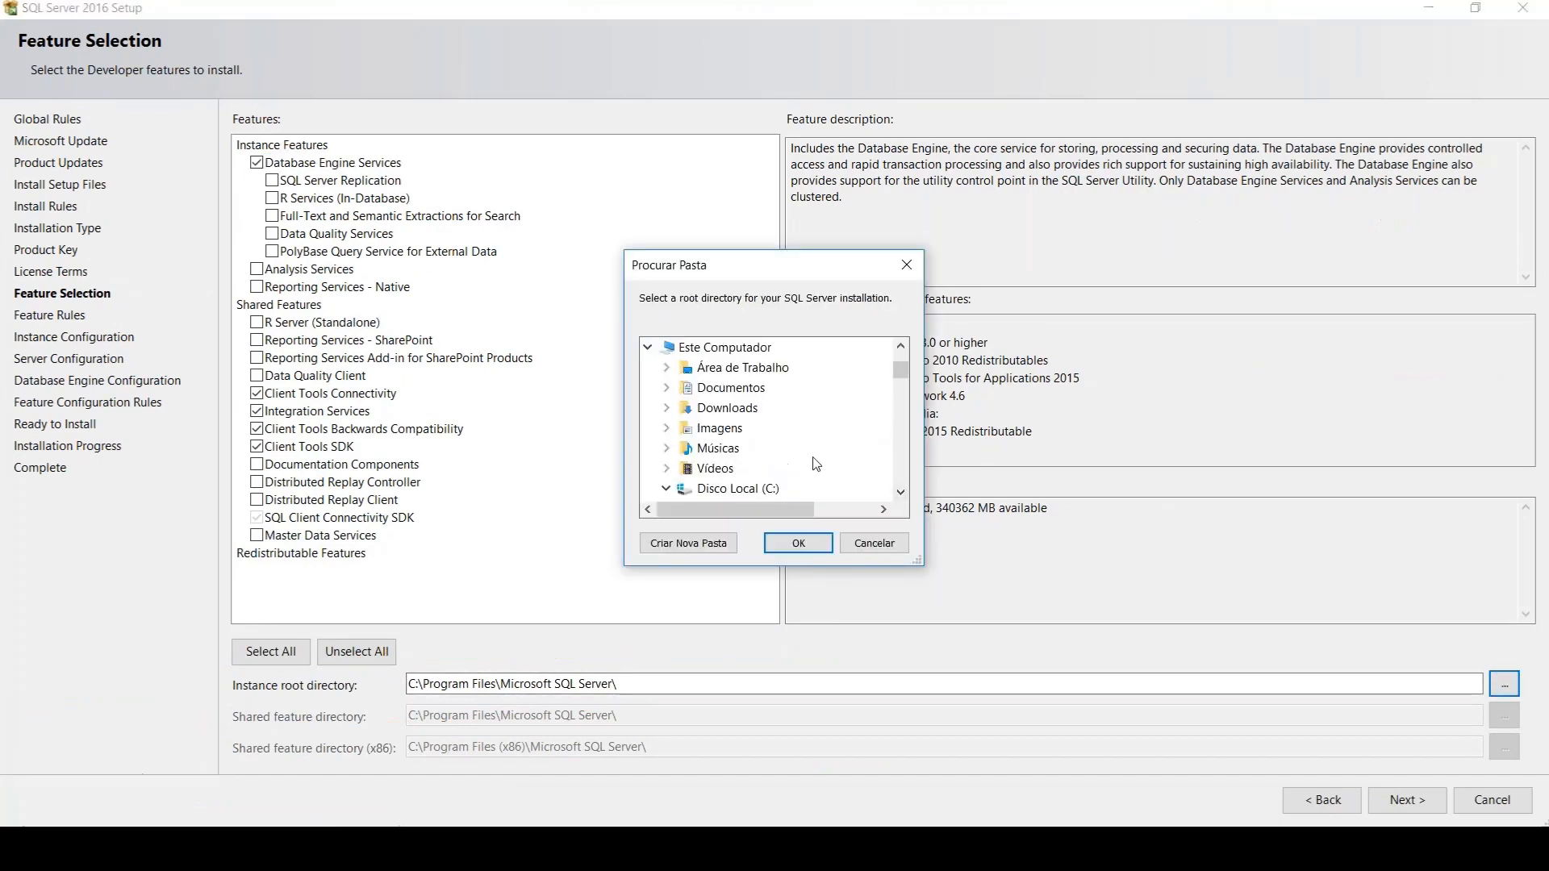
double_click(722, 348)
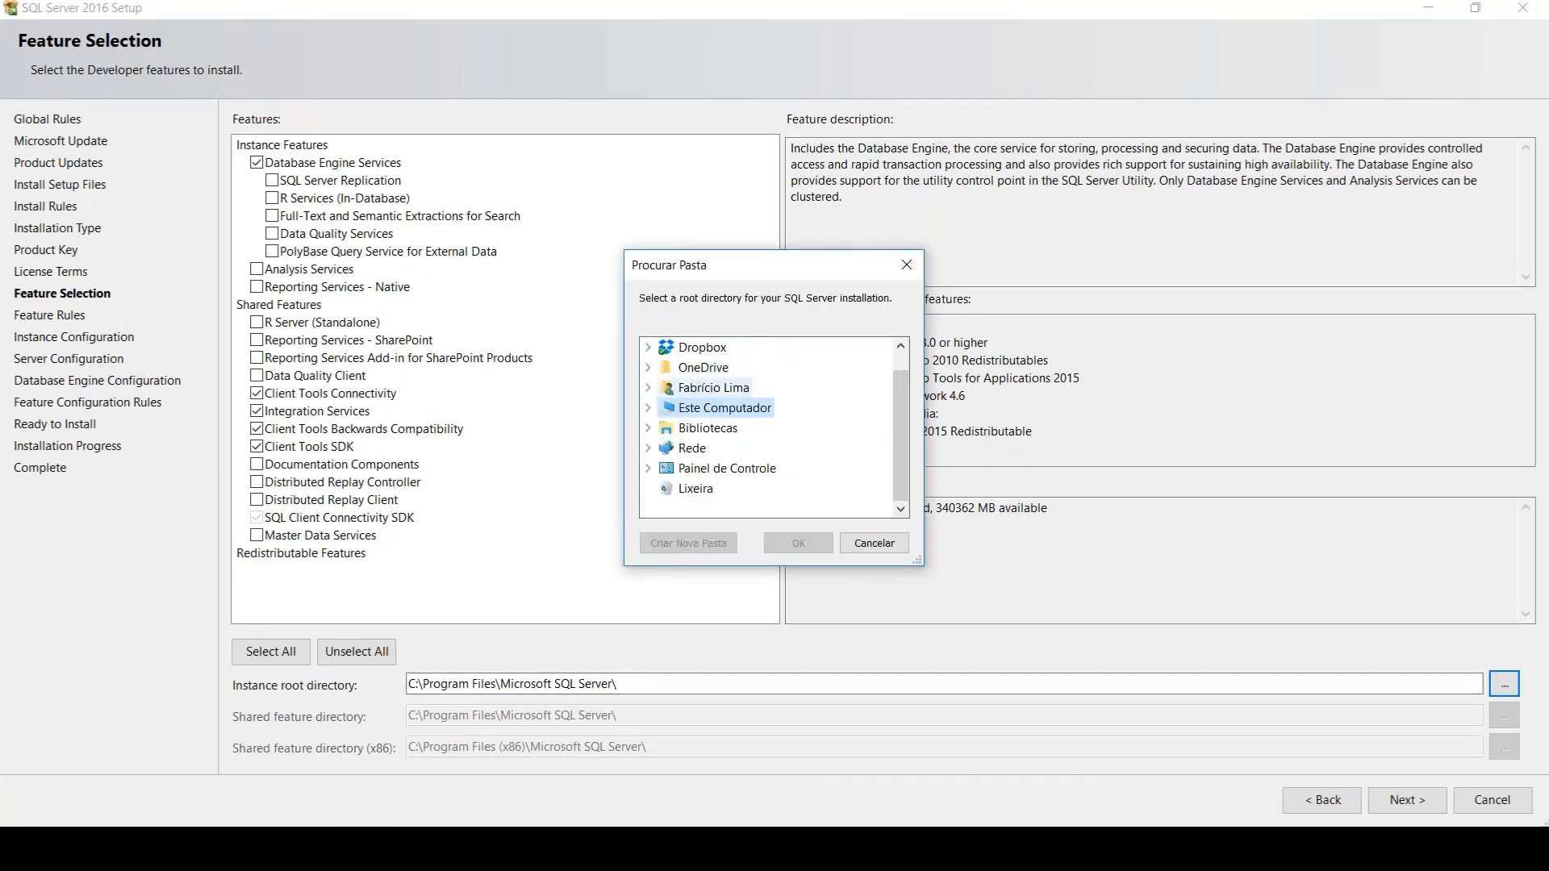
double_click(722, 408)
click(726, 488)
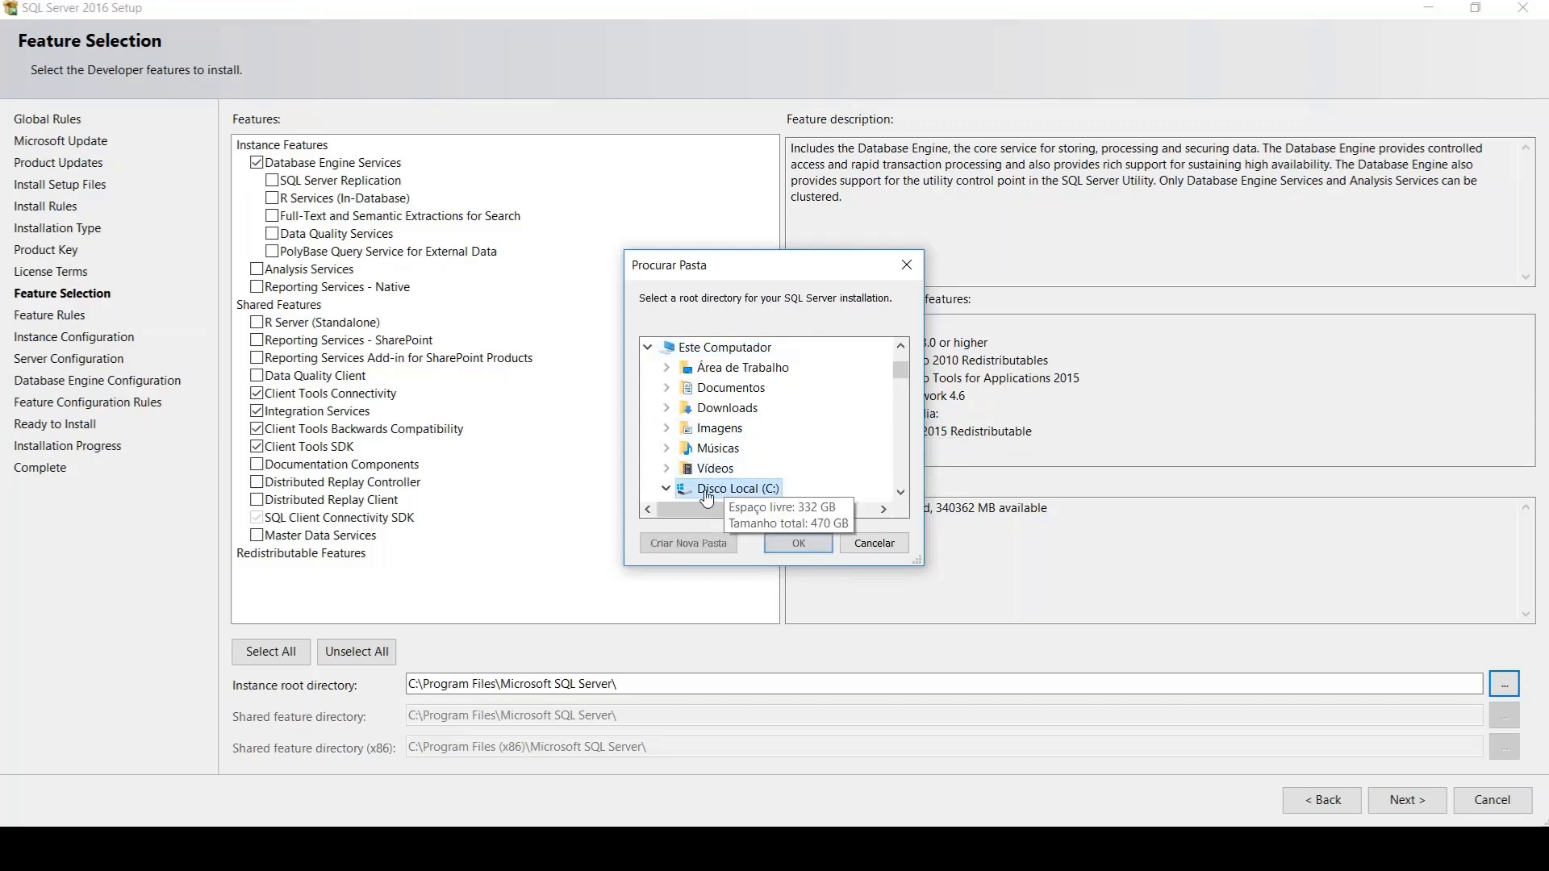
drag(901, 373, 899, 483)
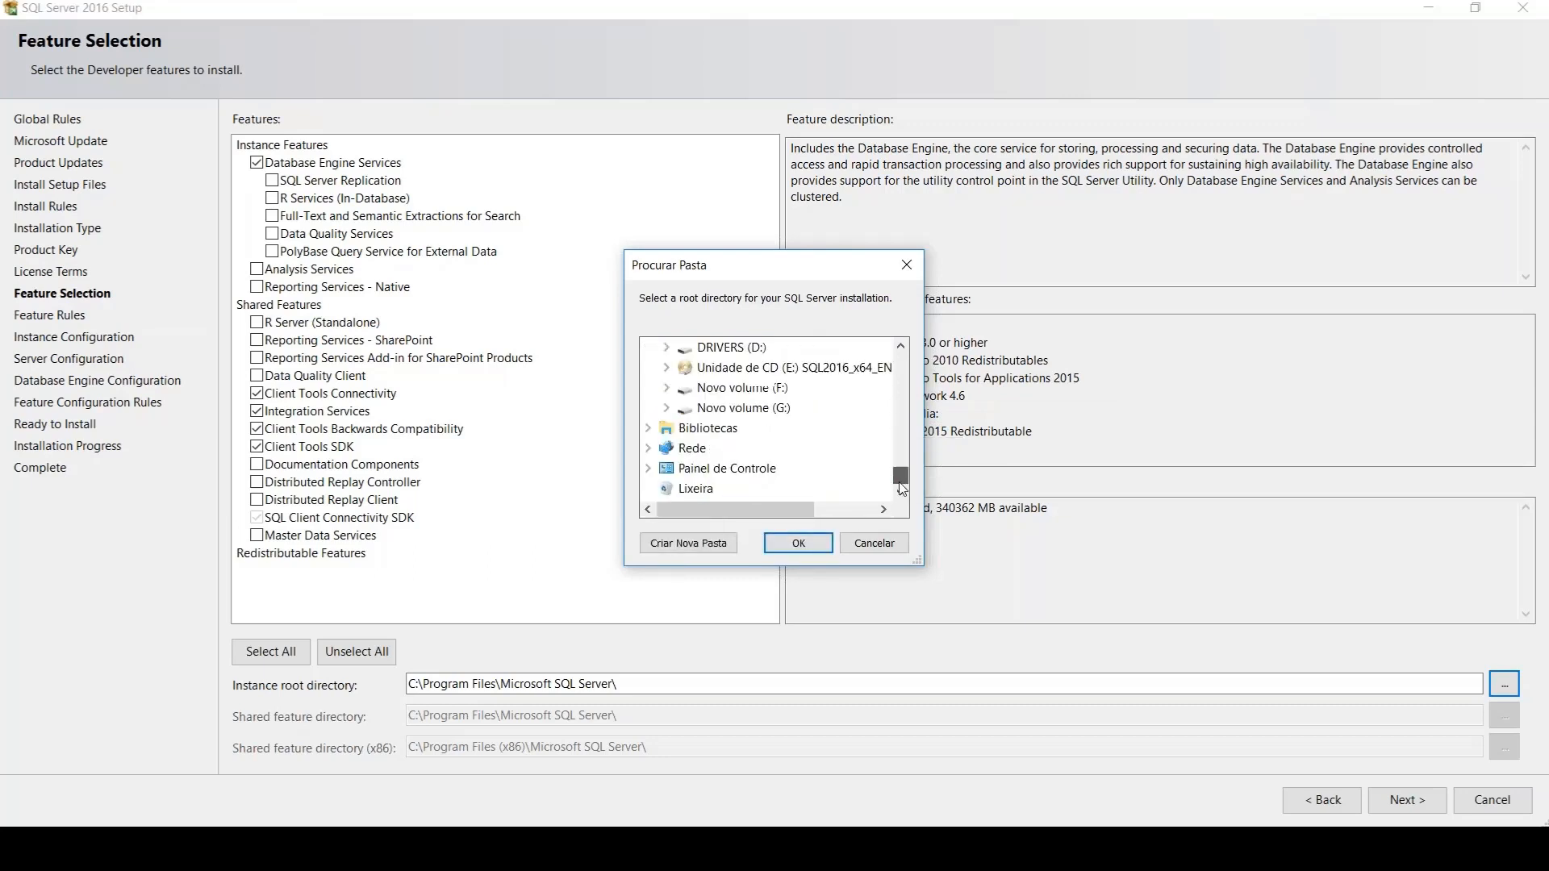
click(743, 408)
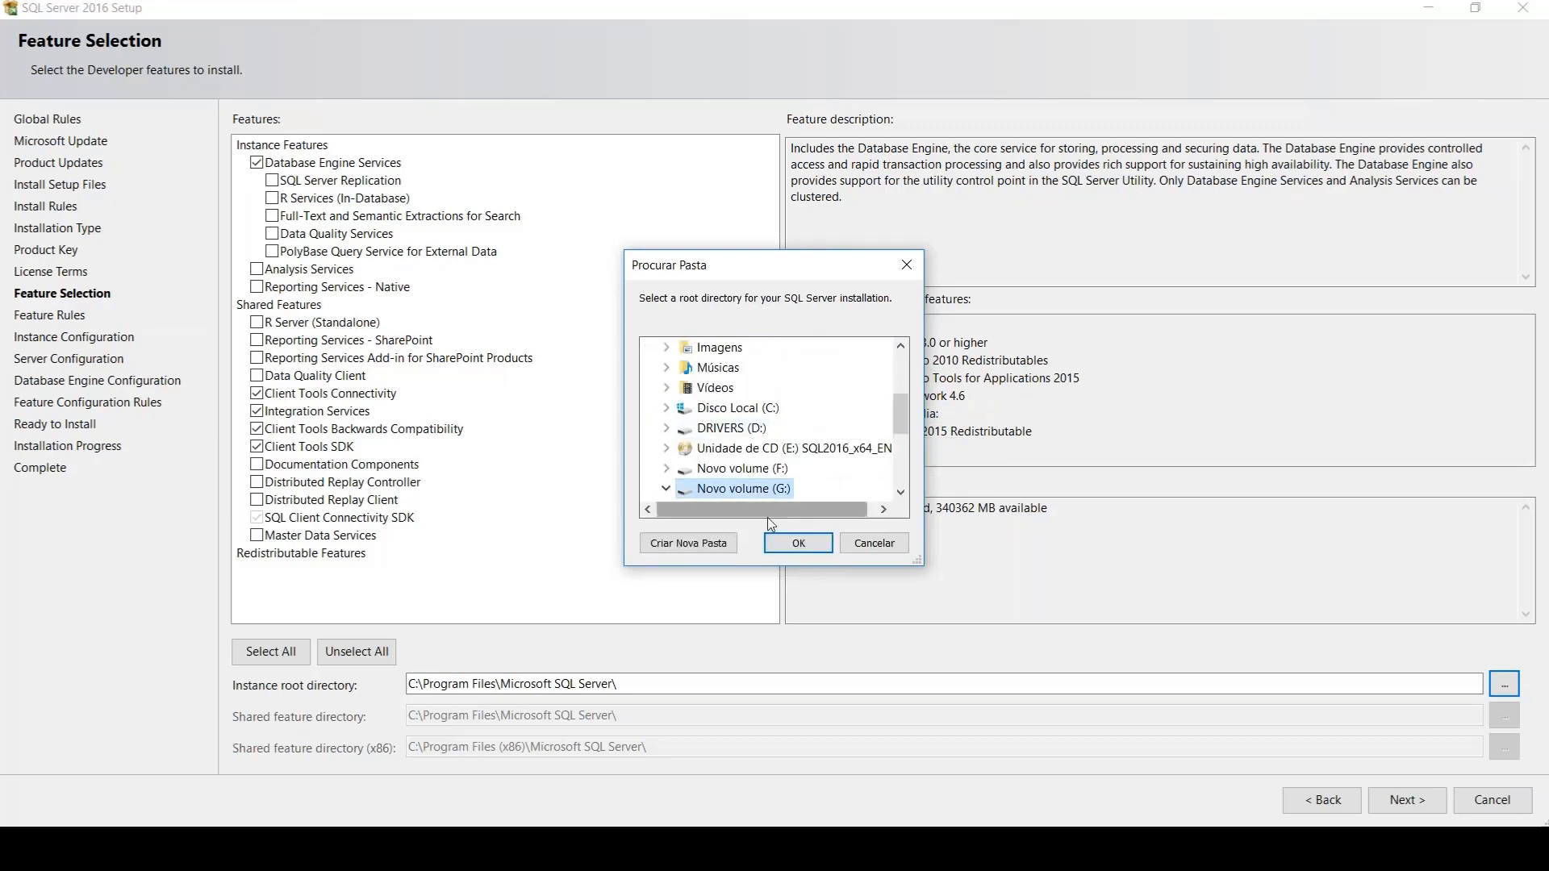
click(688, 543)
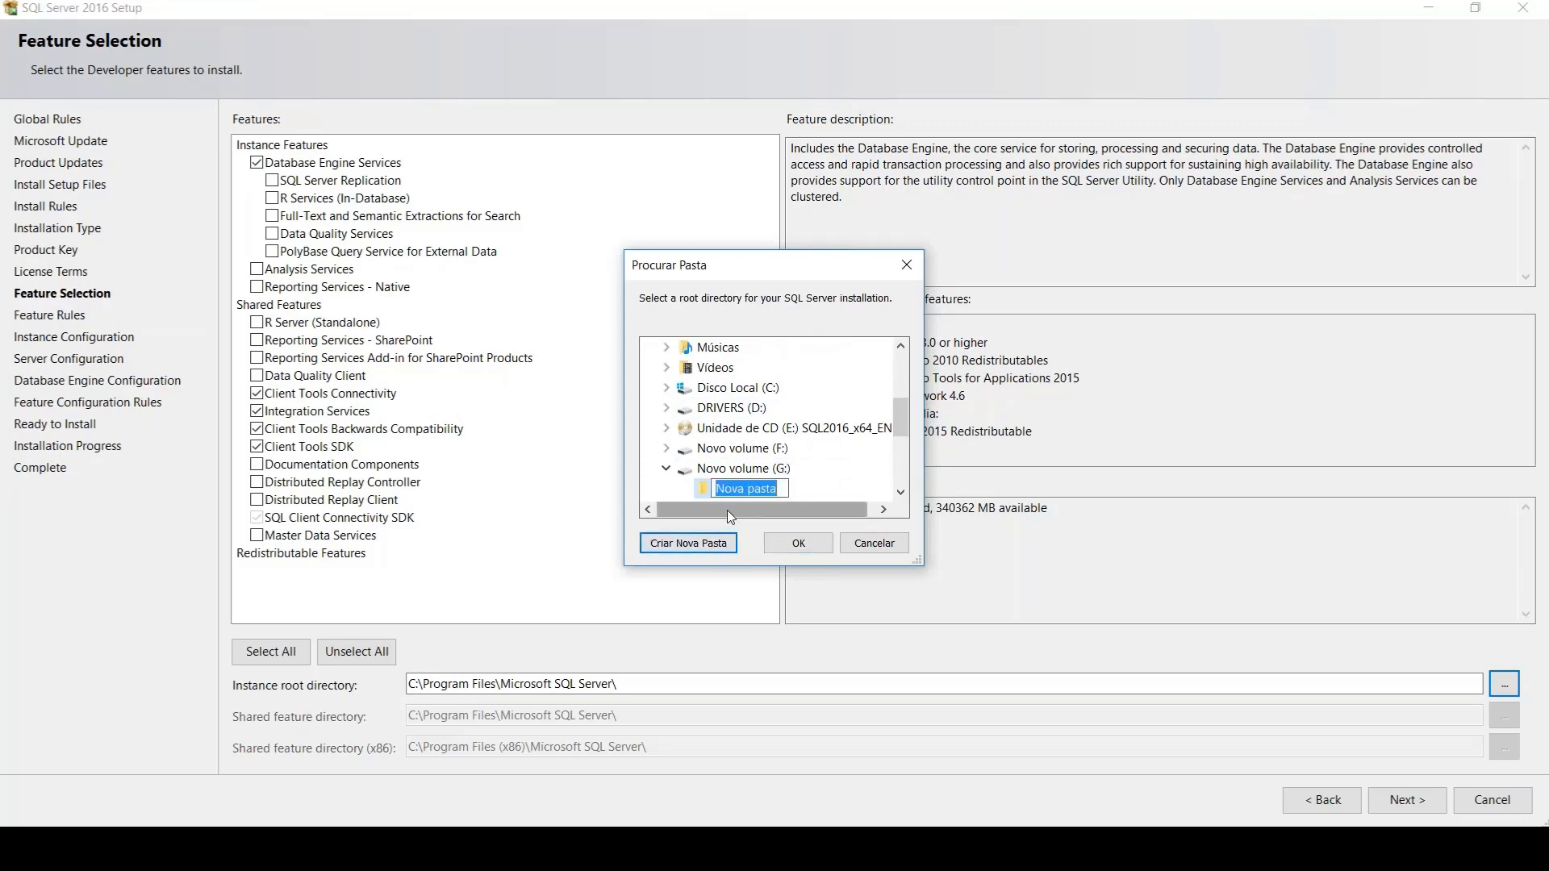
text(TESTEINSTALACAO)
key(Return)
click(795, 543)
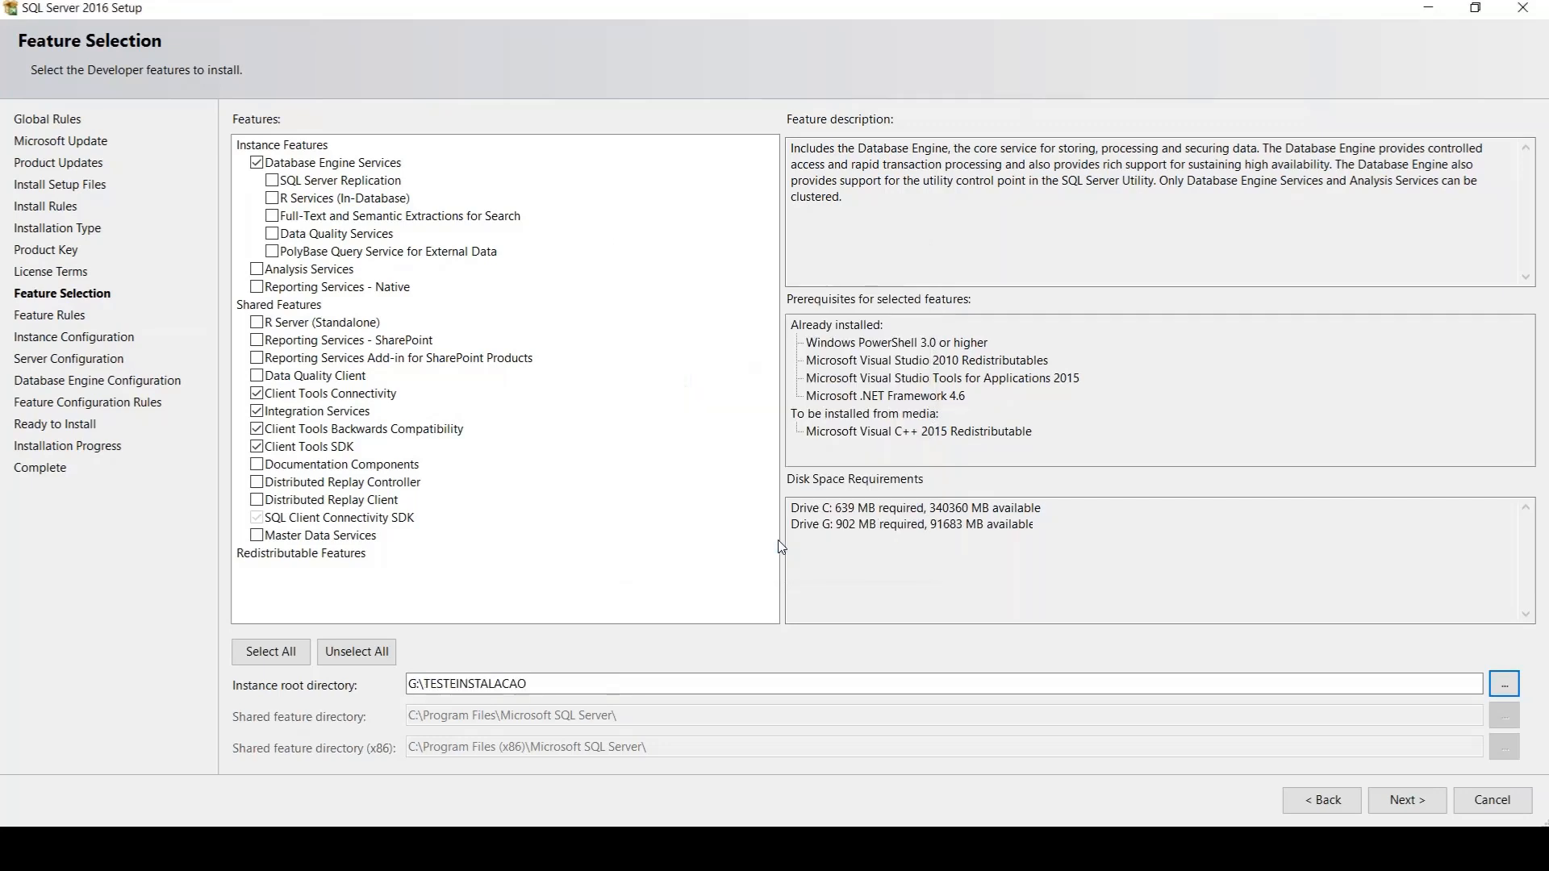
Examine the instance root and shared feature directories along with the selected shared features, marking them with temporary on-screen annotations
click(600, 679)
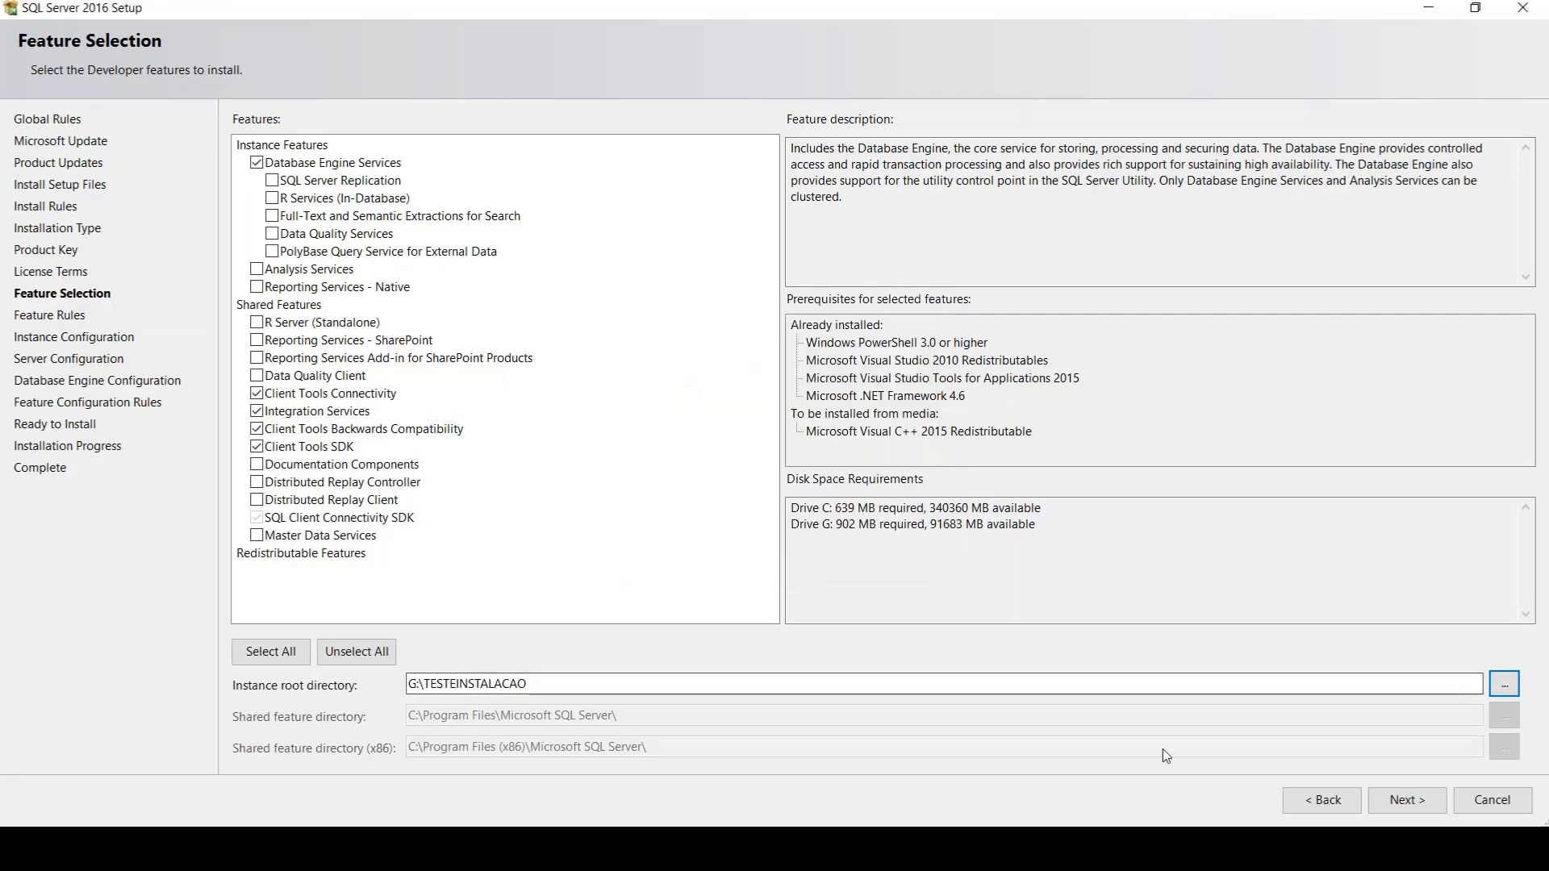
drag(599, 680, 323, 655)
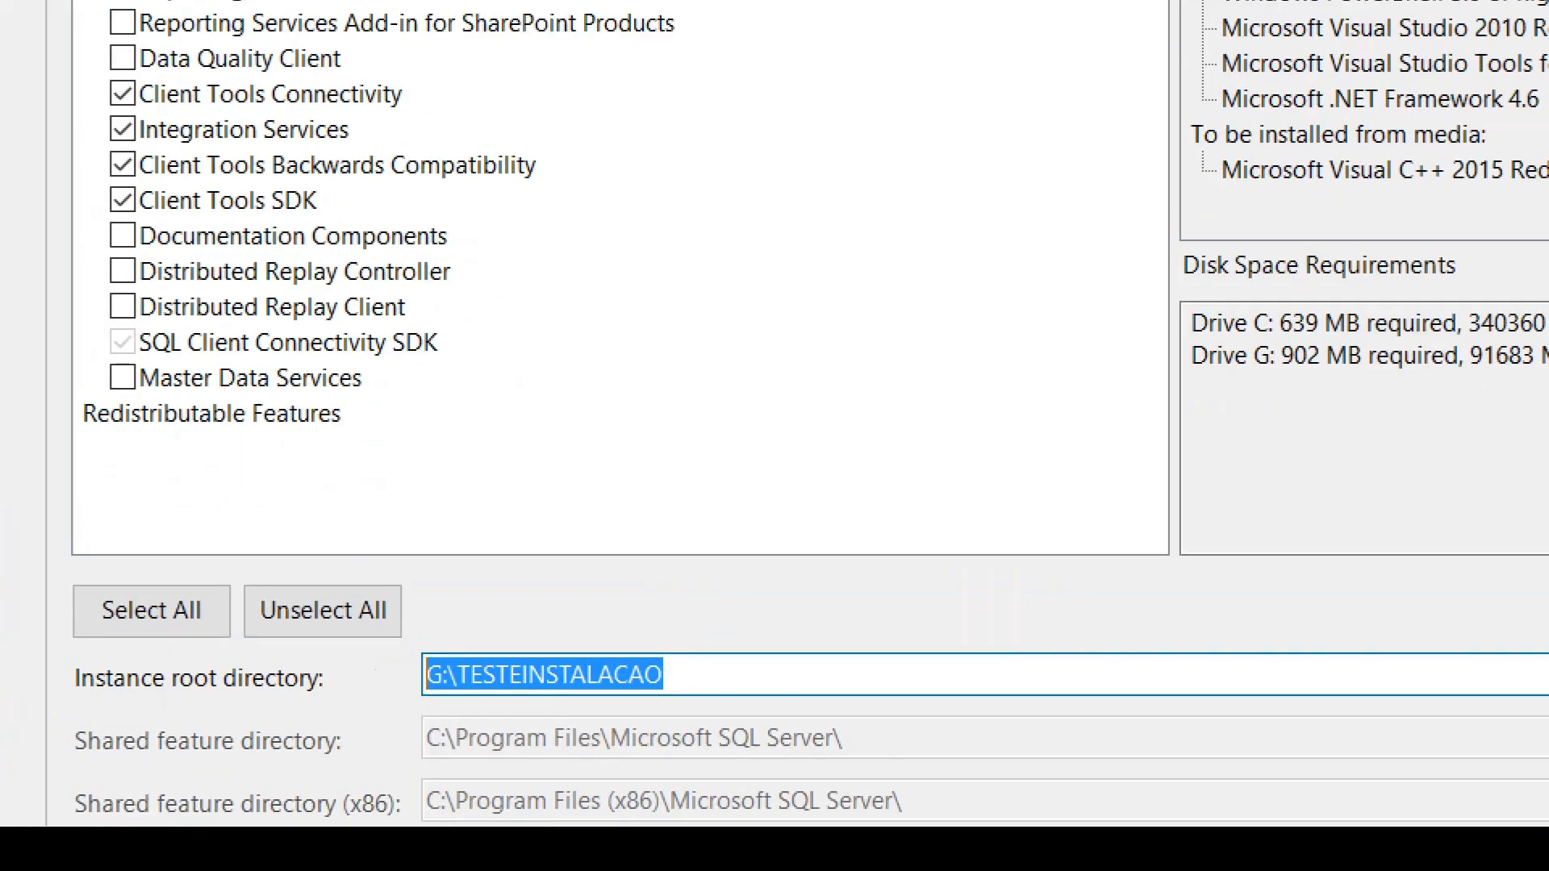
mouse_move(506, 771)
mouse_down()
mouse_move(405, 797)
mouse_move(493, 802)
mouse_move(488, 752)
mouse_up()
drag(107, 770, 241, 768)
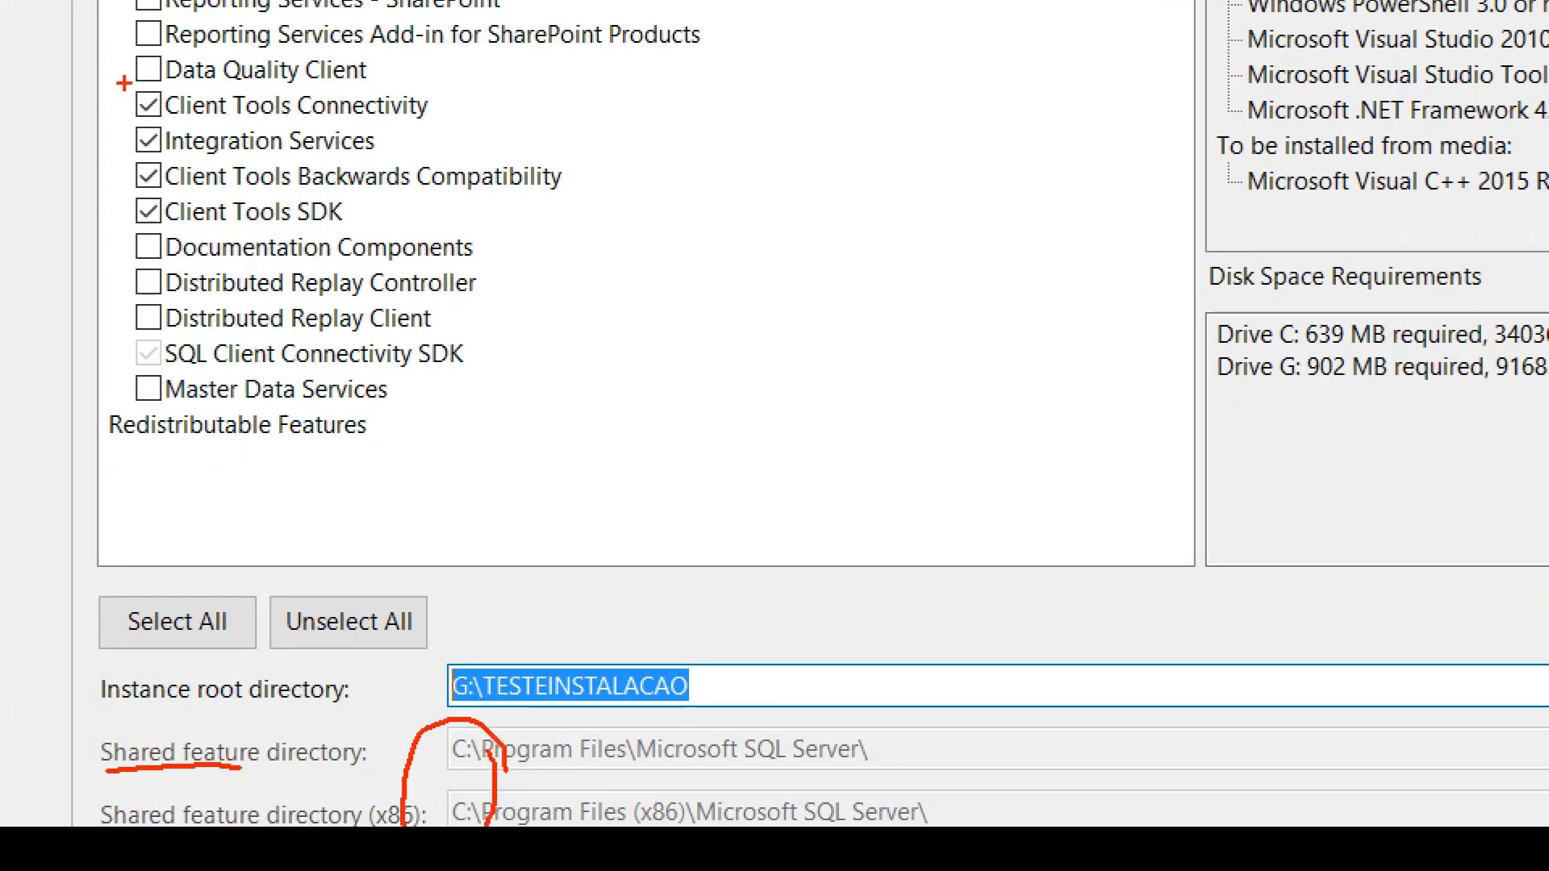
mouse_move(123, 82)
mouse_down()
mouse_move(240, 266)
mouse_move(258, 79)
mouse_move(89, 113)
mouse_up()
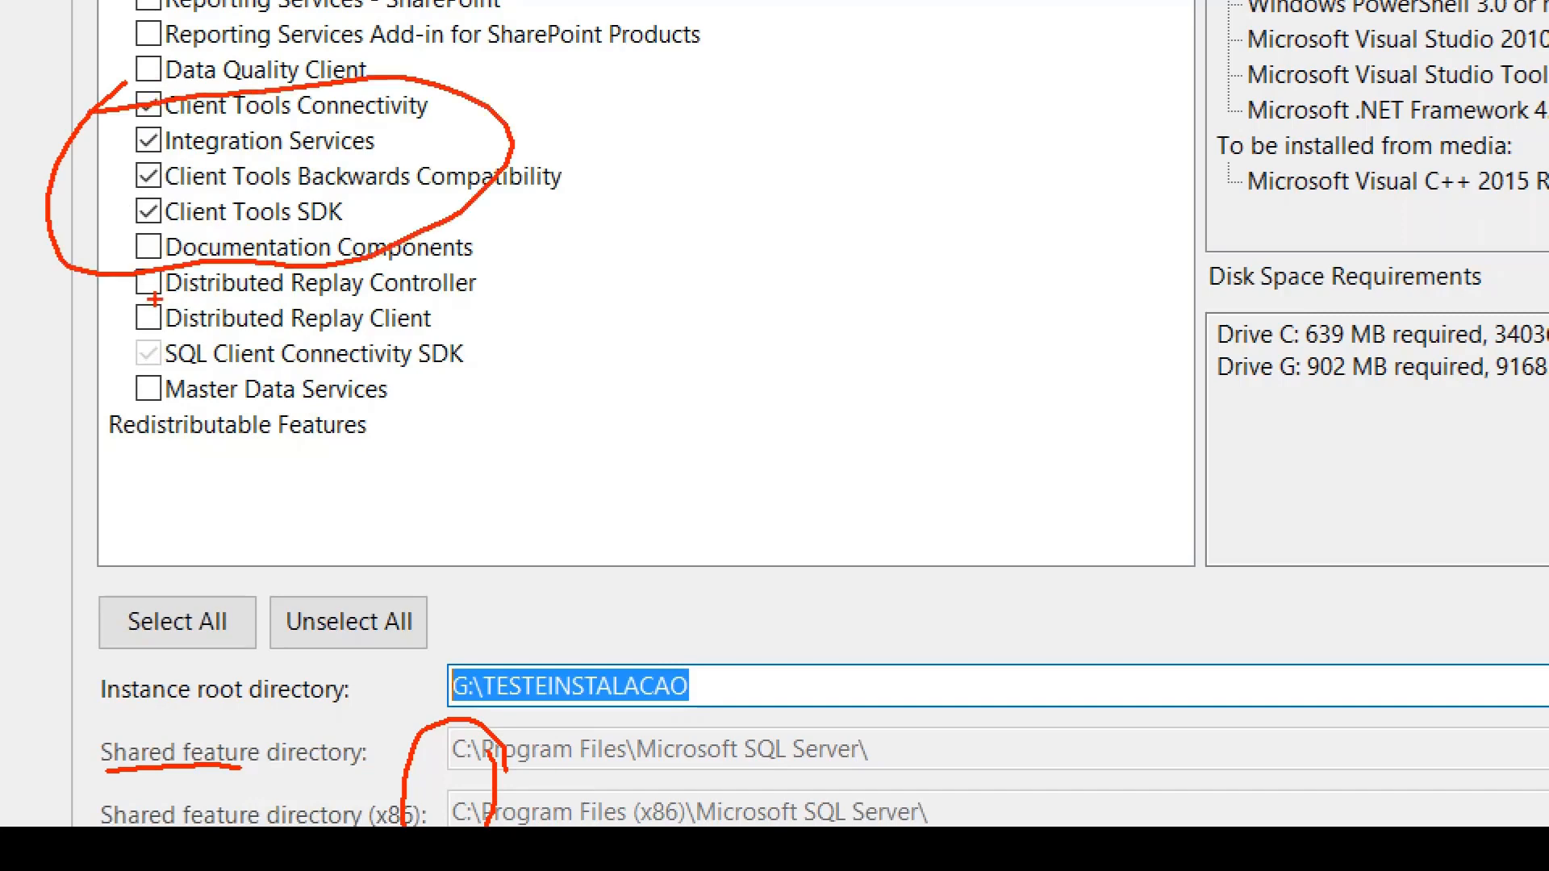
mouse_move(153, 299)
mouse_down()
mouse_move(454, 284)
mouse_move(81, 369)
mouse_move(260, 305)
mouse_up()
drag(752, 432, 1157, 247)
mouse_move(1141, 236)
mouse_down()
mouse_move(1213, 226)
mouse_move(1179, 276)
mouse_up()
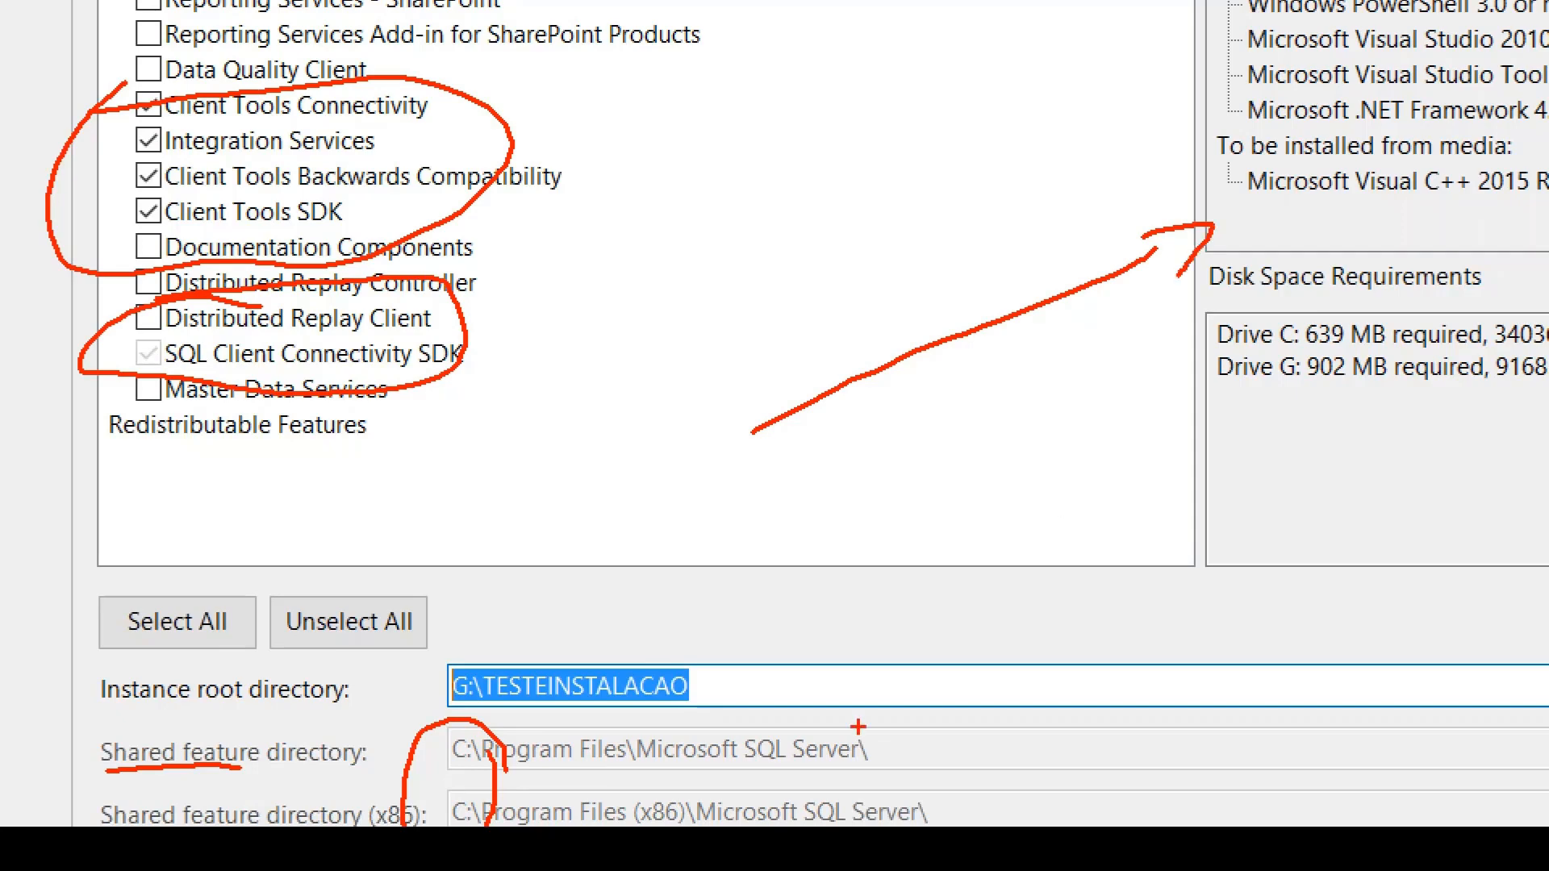
mouse_move(419, 773)
mouse_down()
mouse_move(964, 783)
mouse_move(829, 780)
mouse_up()
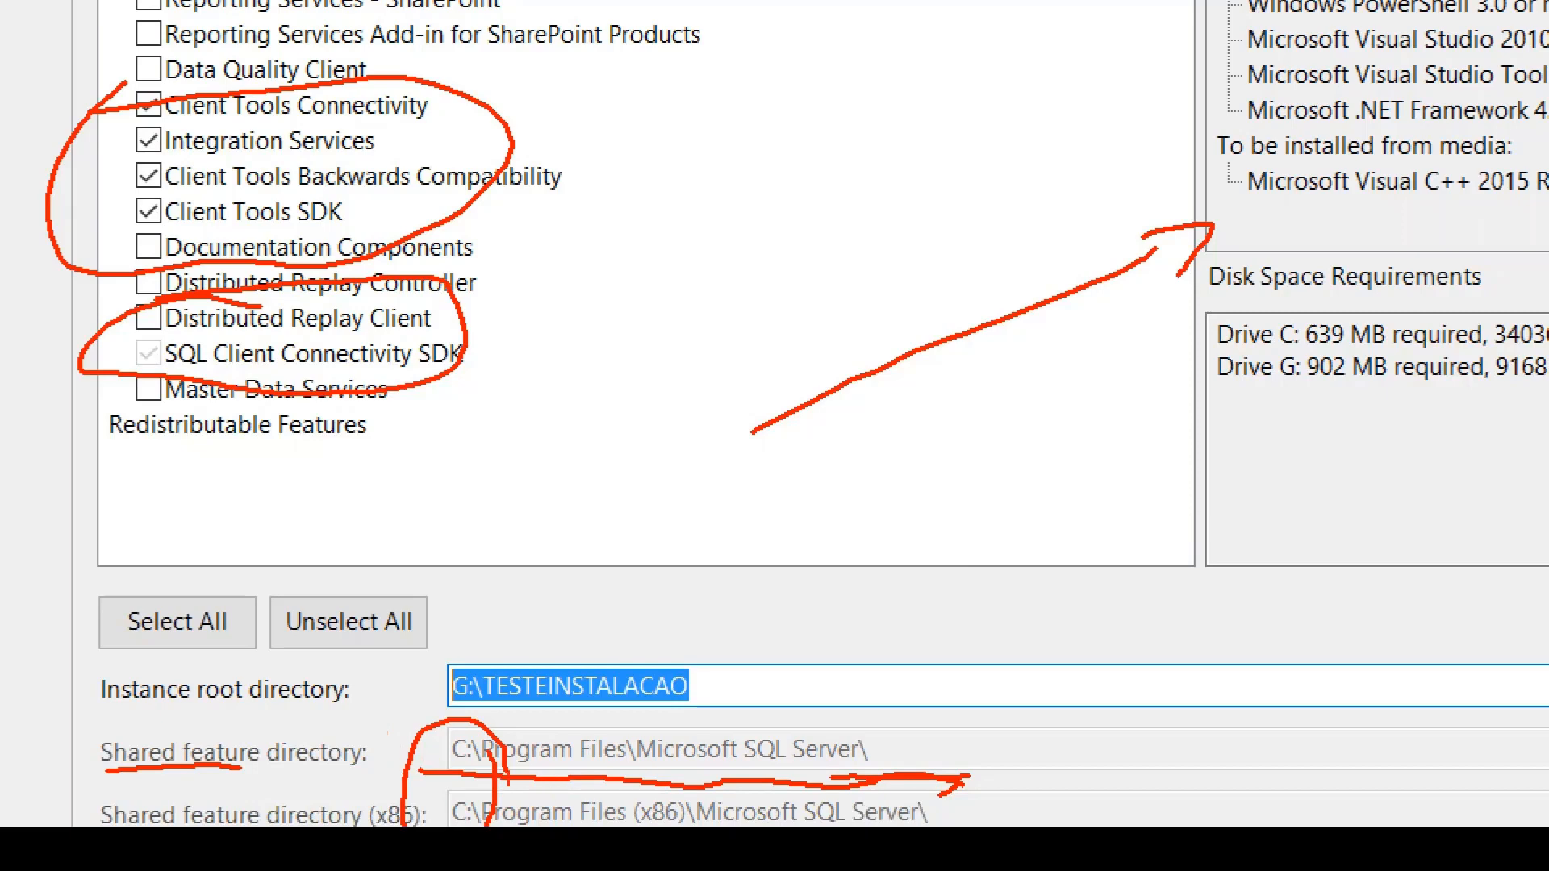
mouse_move(414, 777)
mouse_down()
mouse_move(629, 784)
mouse_move(658, 801)
mouse_up()
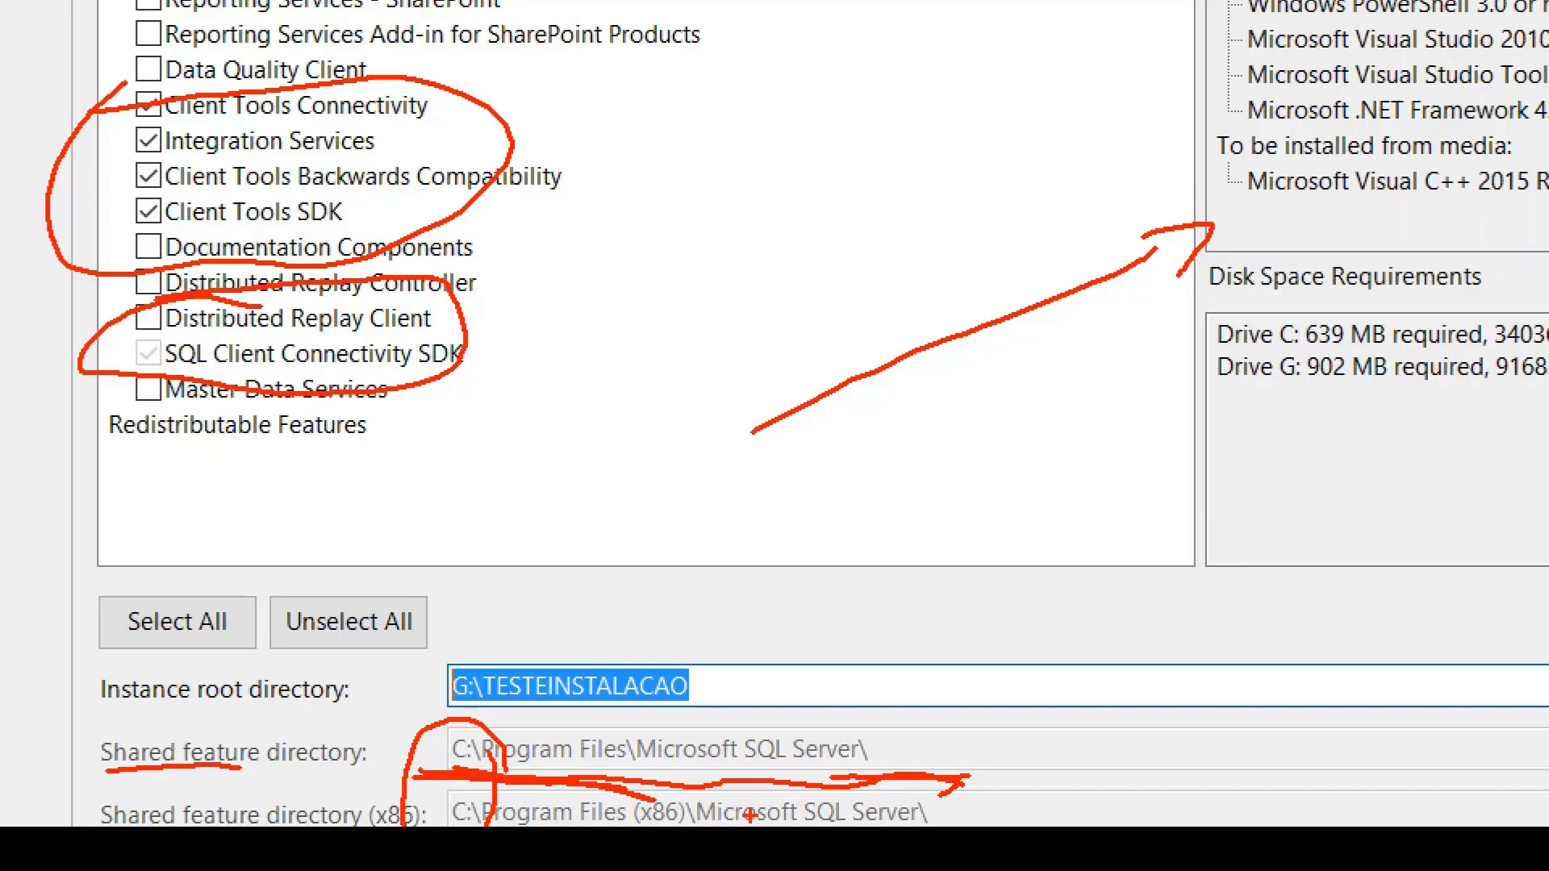
key(Escape)
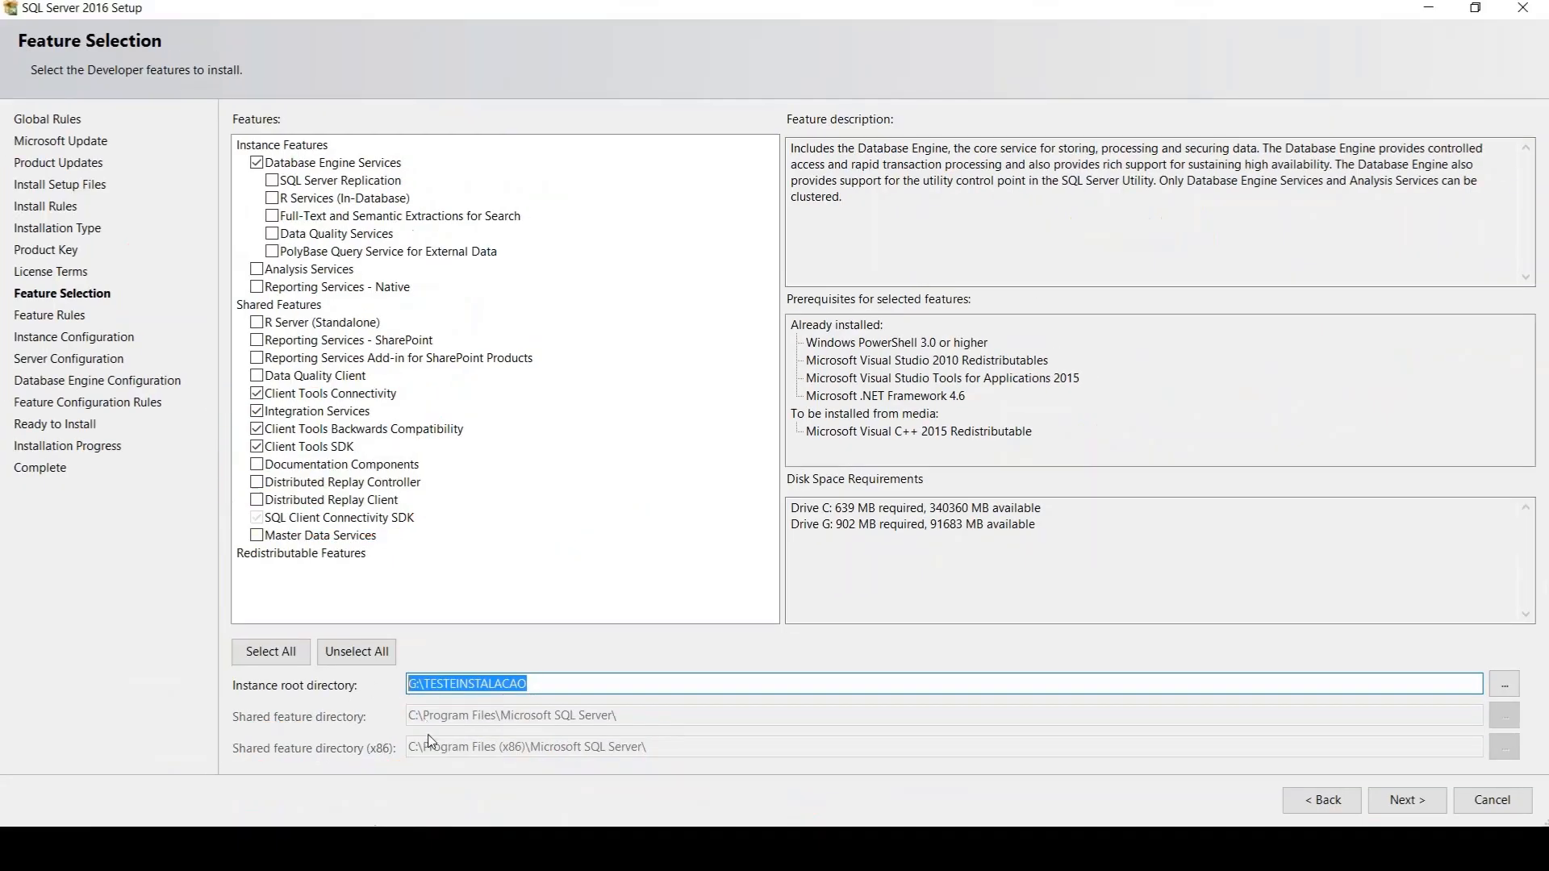
Check the marked instance root directory and proceed to the instance configuration
mouse_move(466, 664)
mouse_down()
mouse_move(271, 663)
mouse_move(371, 700)
mouse_move(516, 637)
mouse_move(407, 644)
mouse_up()
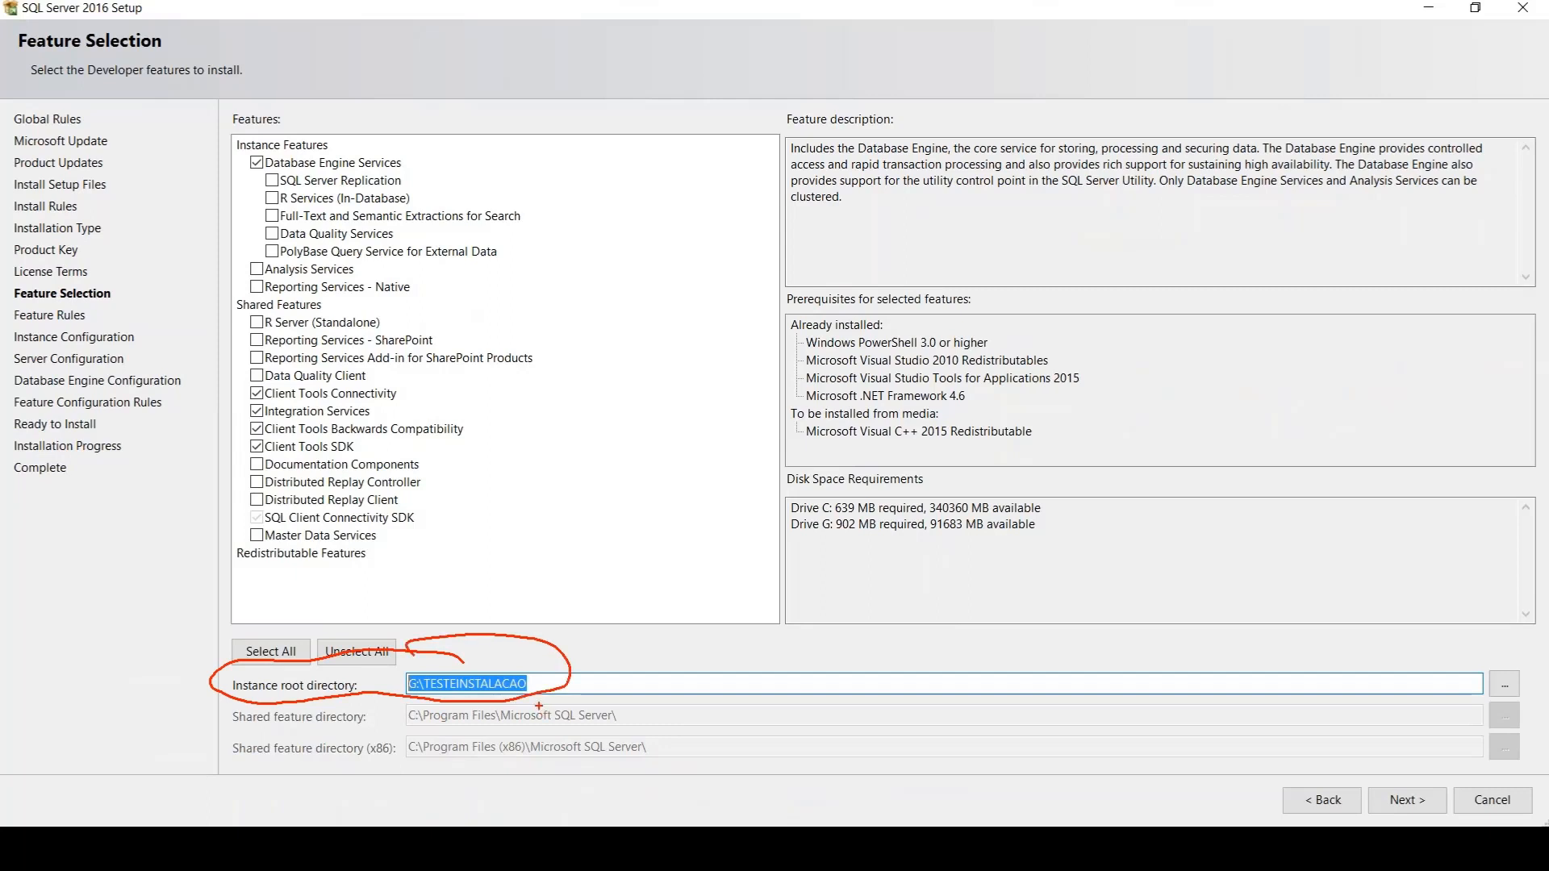
key(Escape)
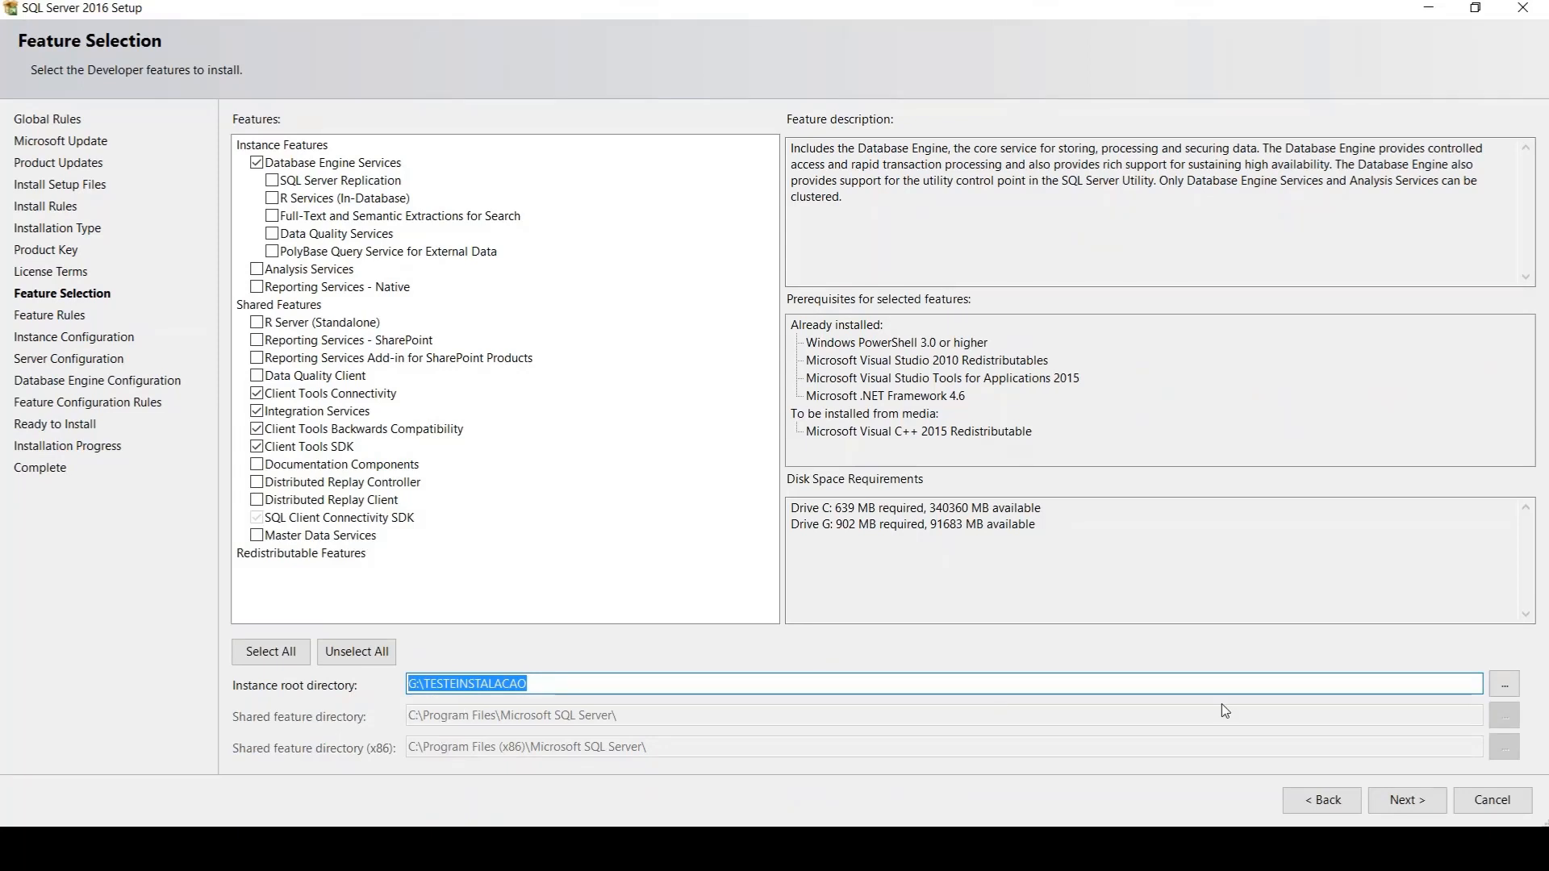
click(1411, 809)
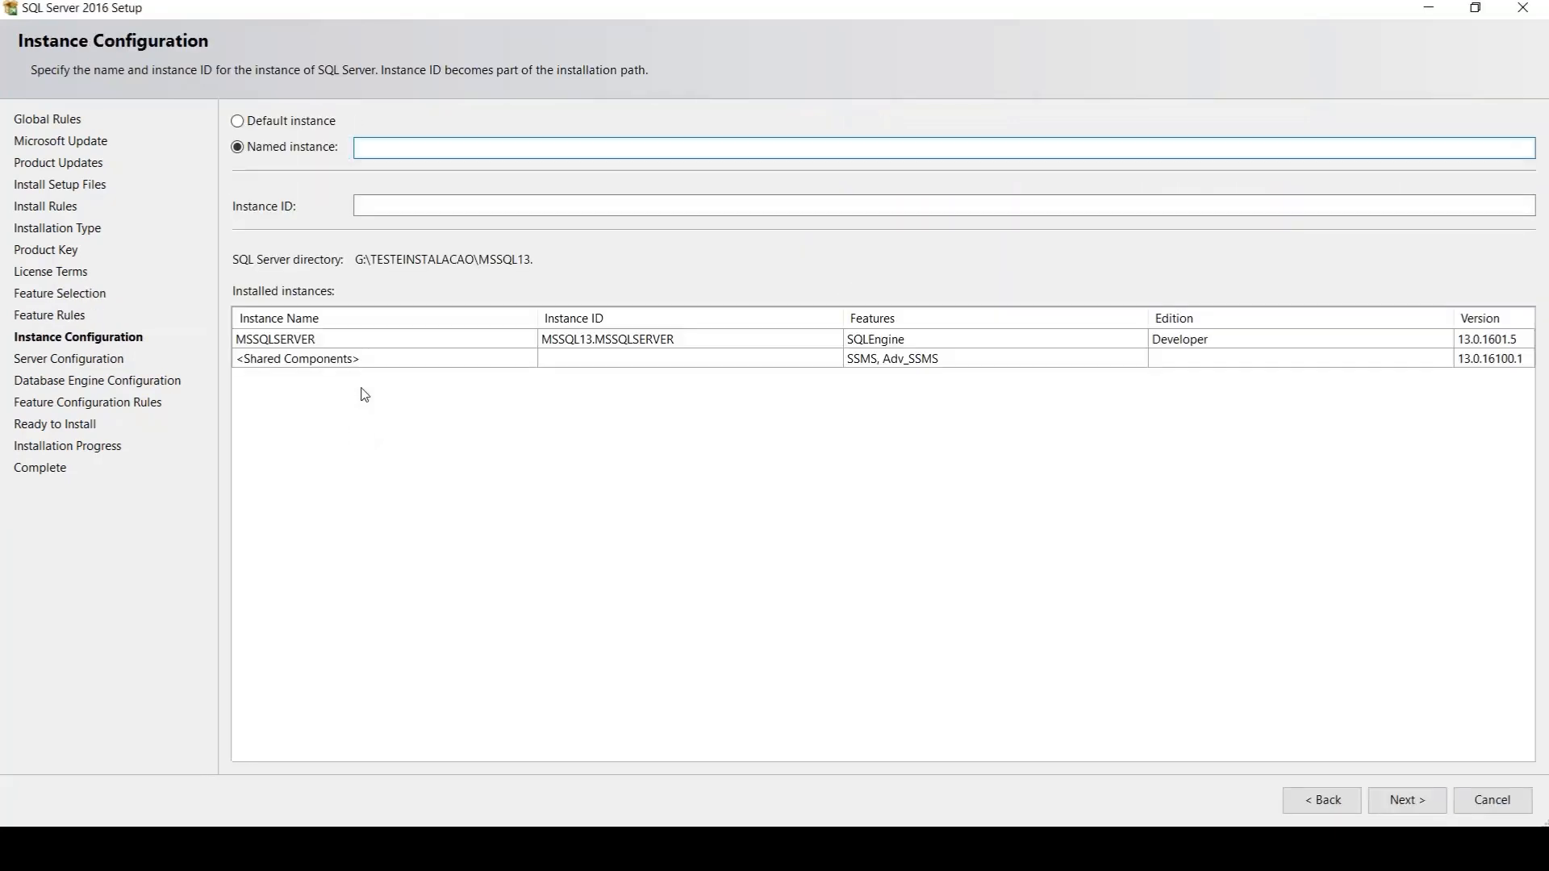
Try the default instance option, inspect its instance ID, and return to a named instance with an empty name
click(238, 122)
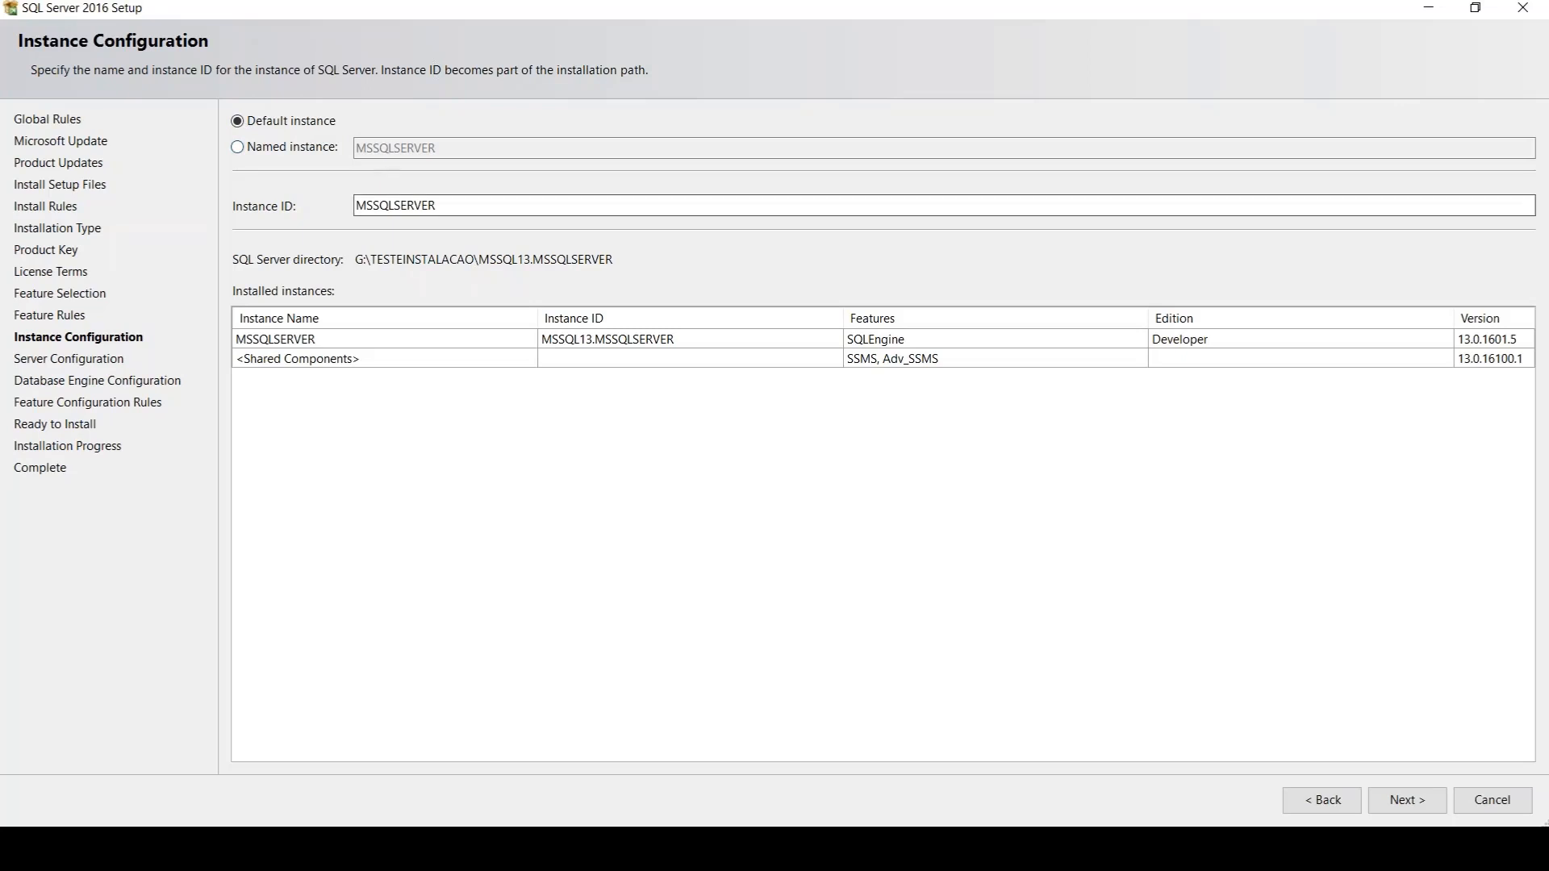
double_click(477, 210)
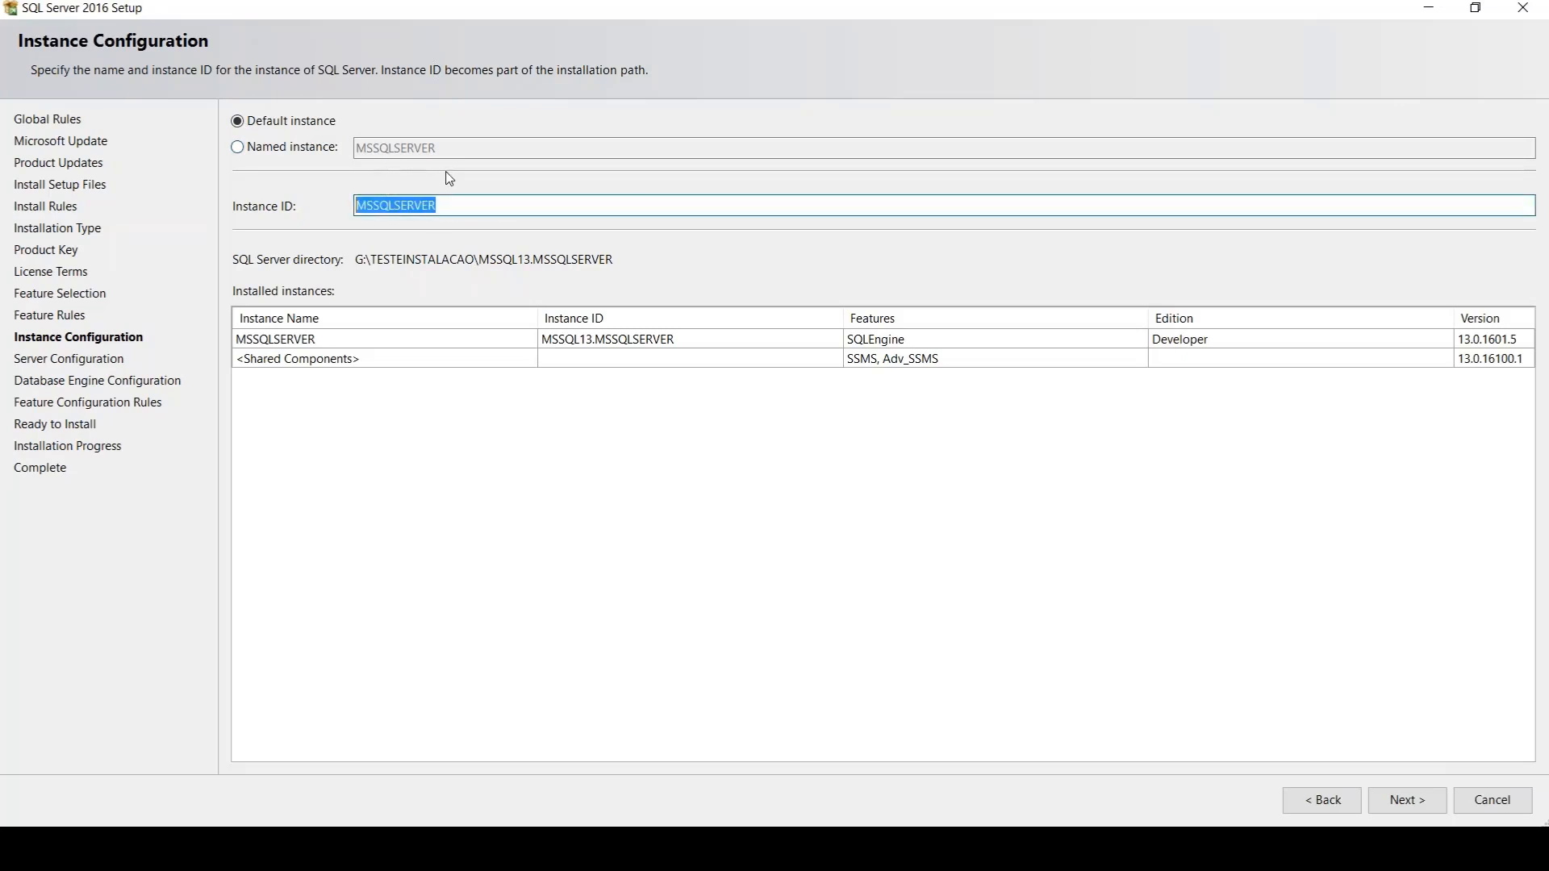
click(265, 157)
key(BackSpace)
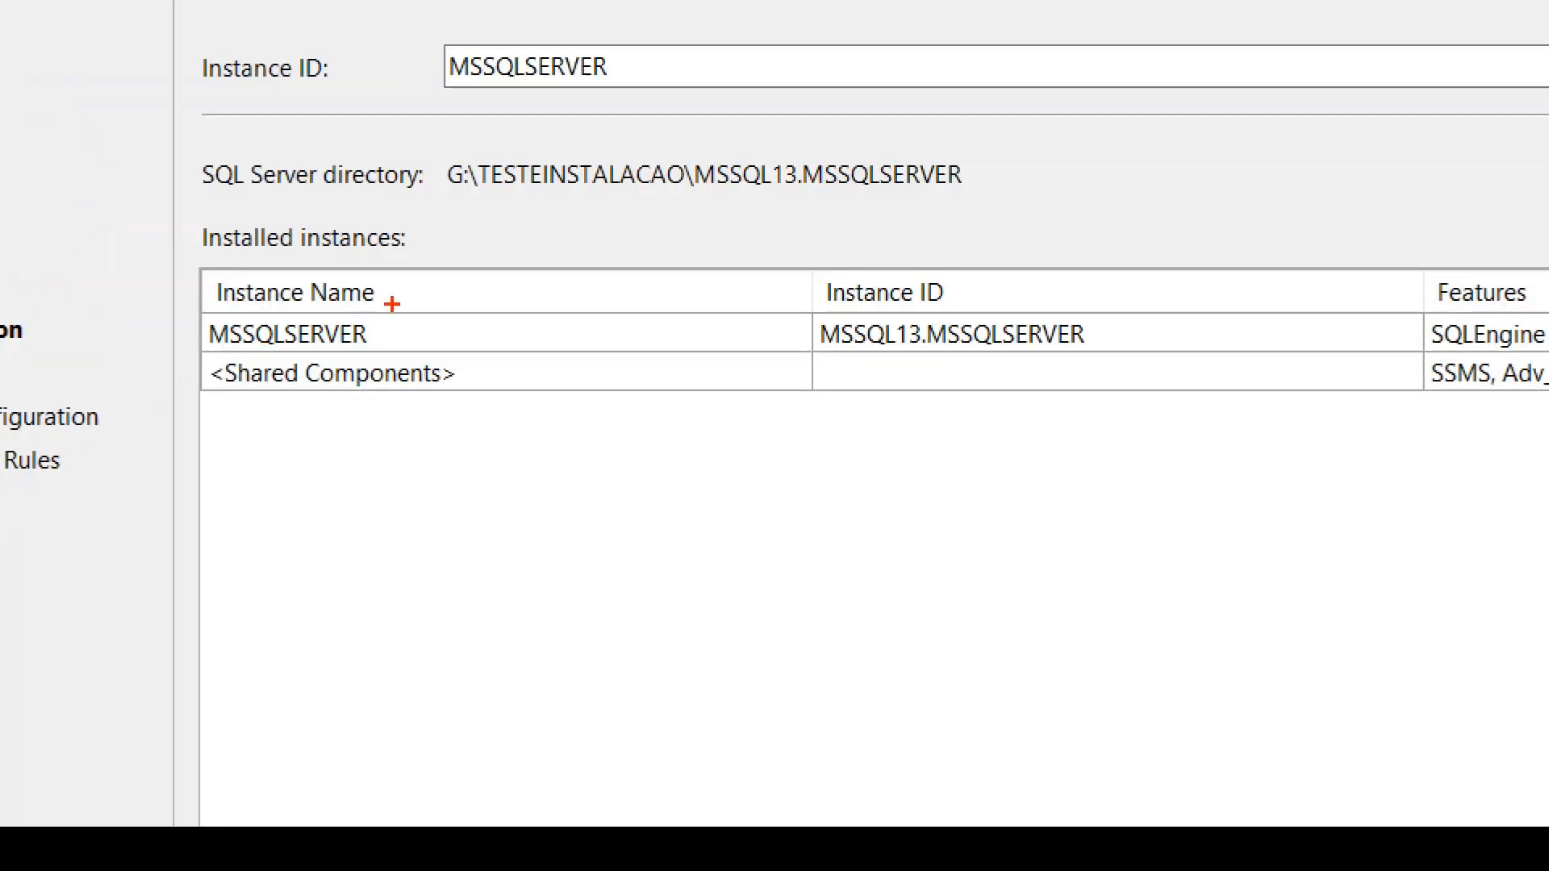
Check the installed instances, name the new instance TURMA13 with the matching instance ID, and continue to the server configuration
mouse_move(392, 304)
mouse_down()
mouse_move(213, 310)
mouse_move(377, 296)
mouse_up()
mouse_move(420, 214)
mouse_down()
mouse_move(236, 218)
mouse_move(240, 279)
mouse_move(368, 199)
mouse_up()
drag(194, 359, 350, 365)
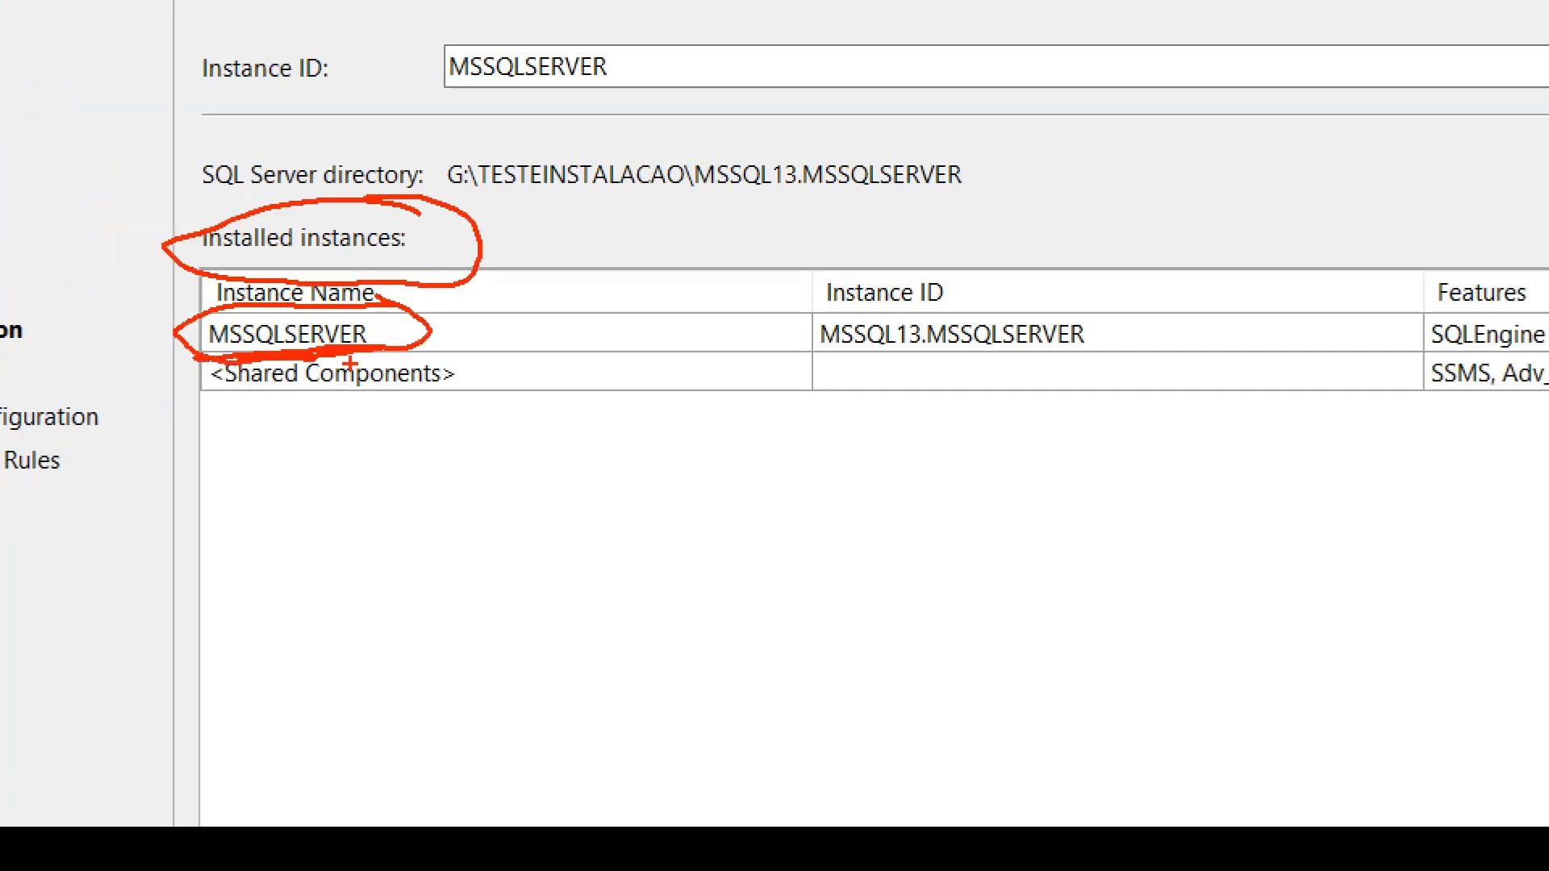
key(Escape)
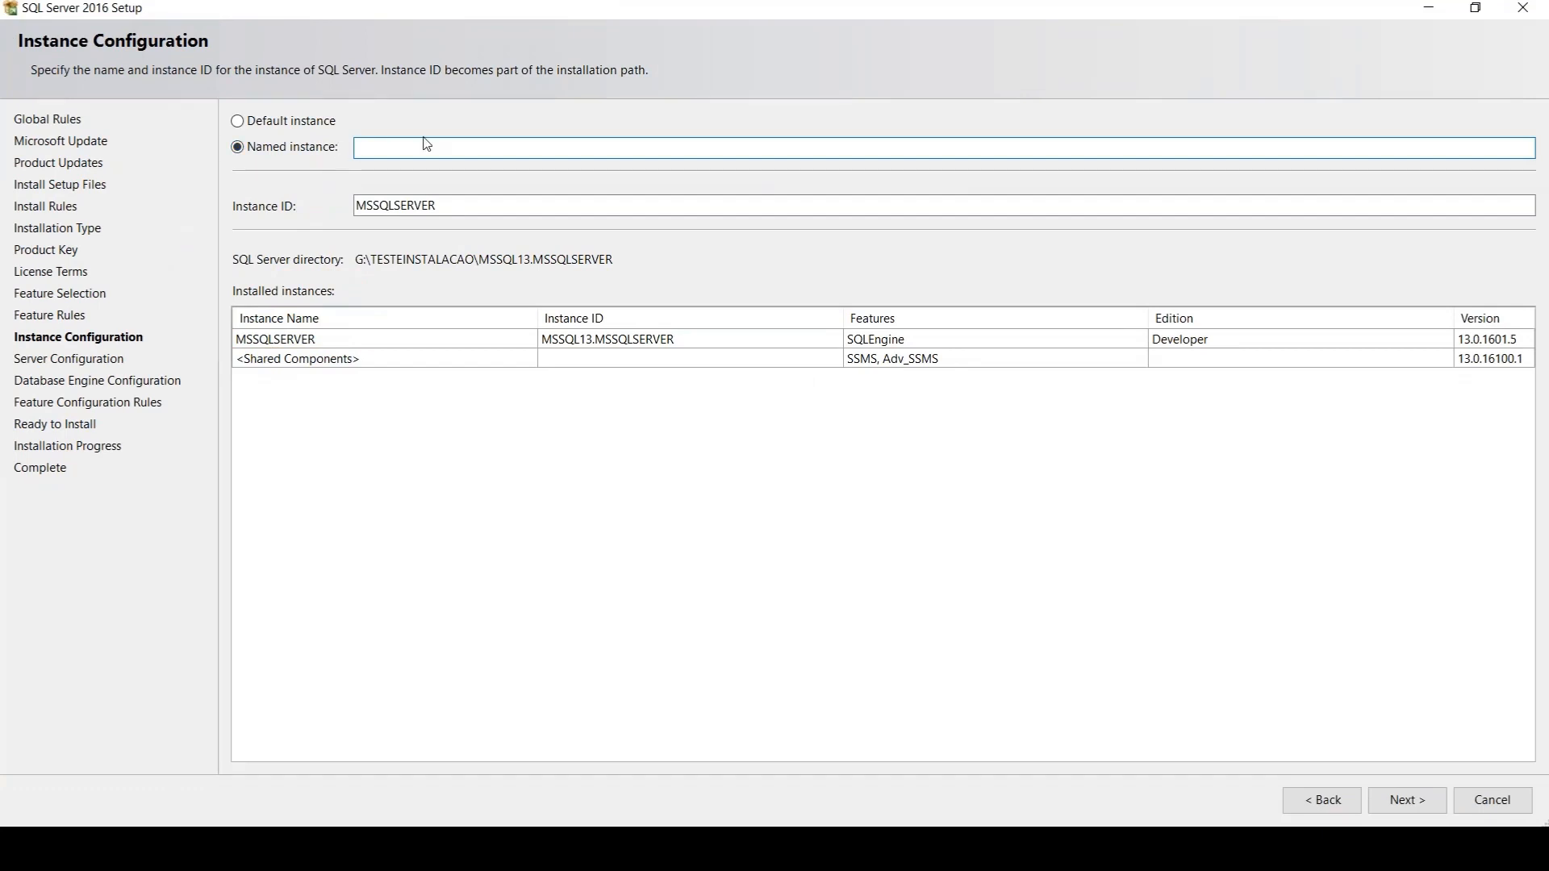
text(TURMA13)
key(Tab)
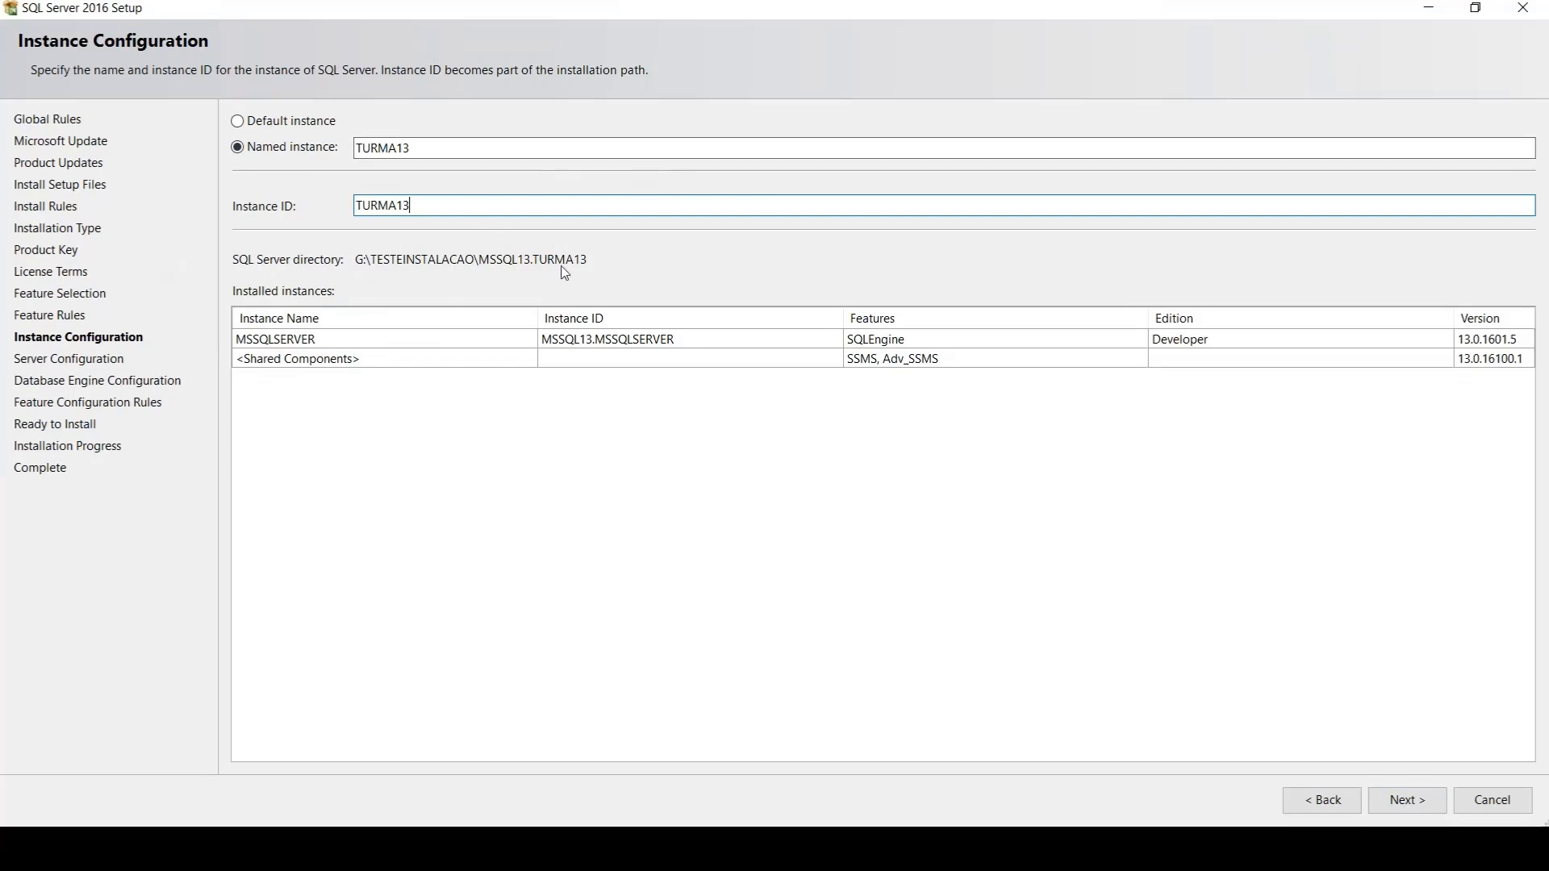
click(1405, 803)
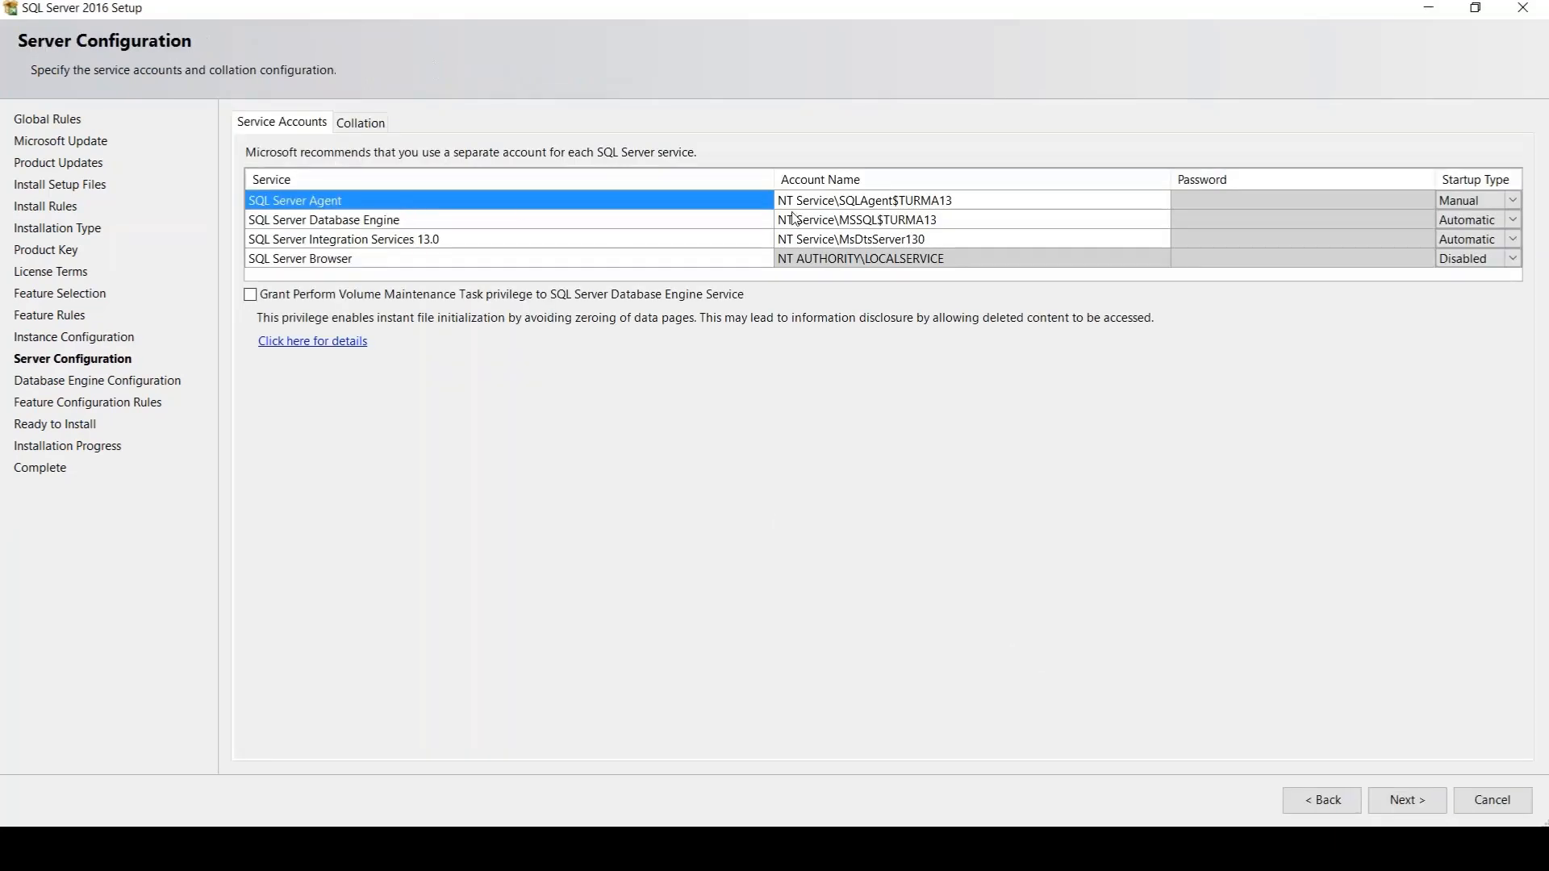
Examine the service accounts, marking the SQL Server Agent account name and its startup type
click(970, 199)
click(861, 226)
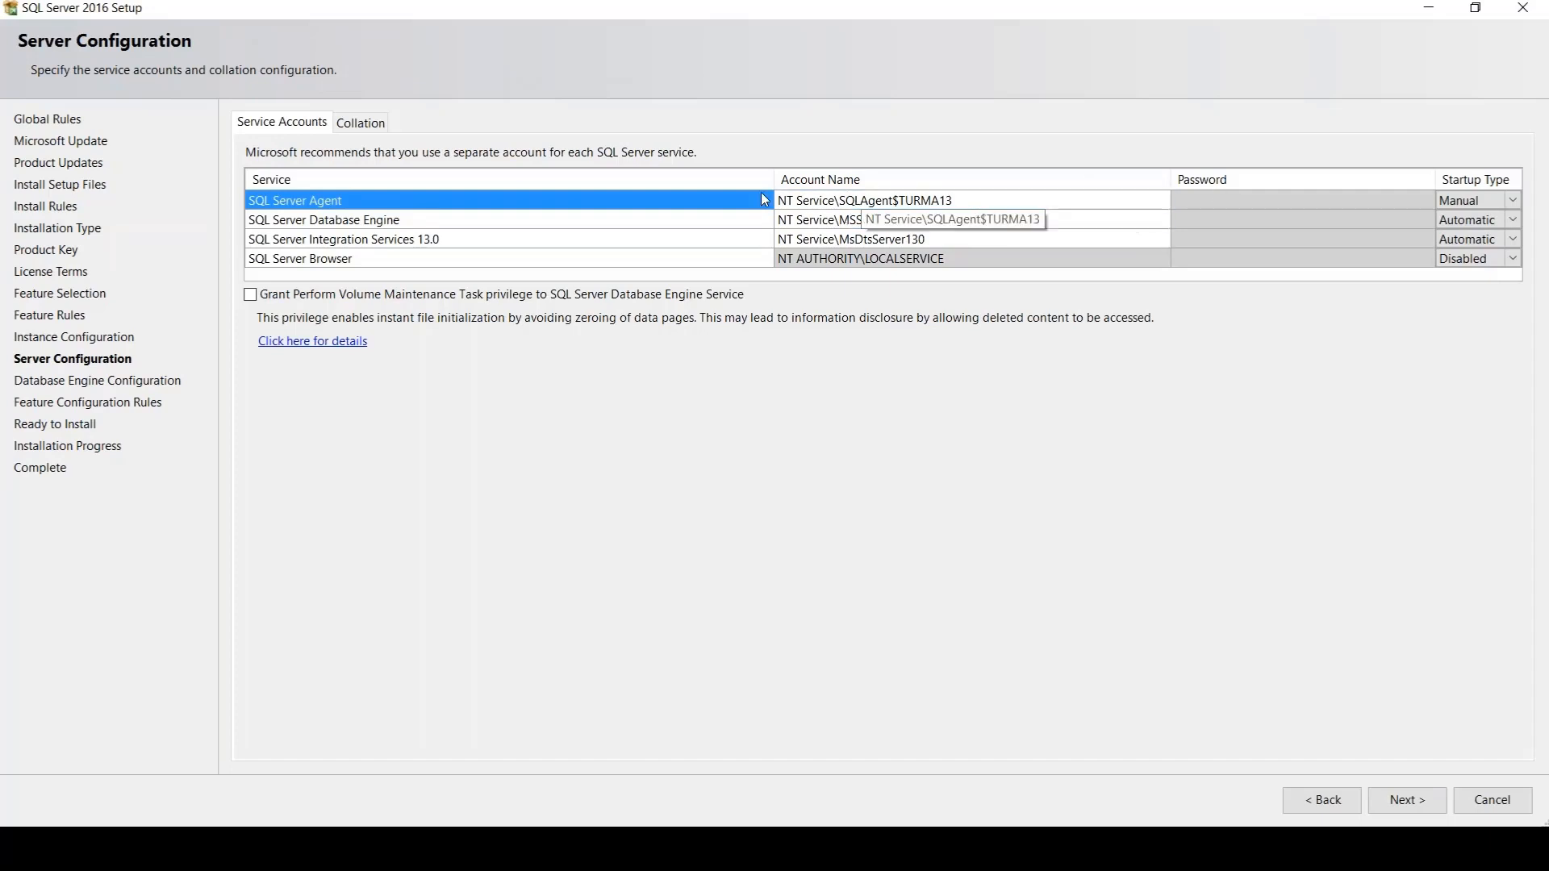
click(1011, 207)
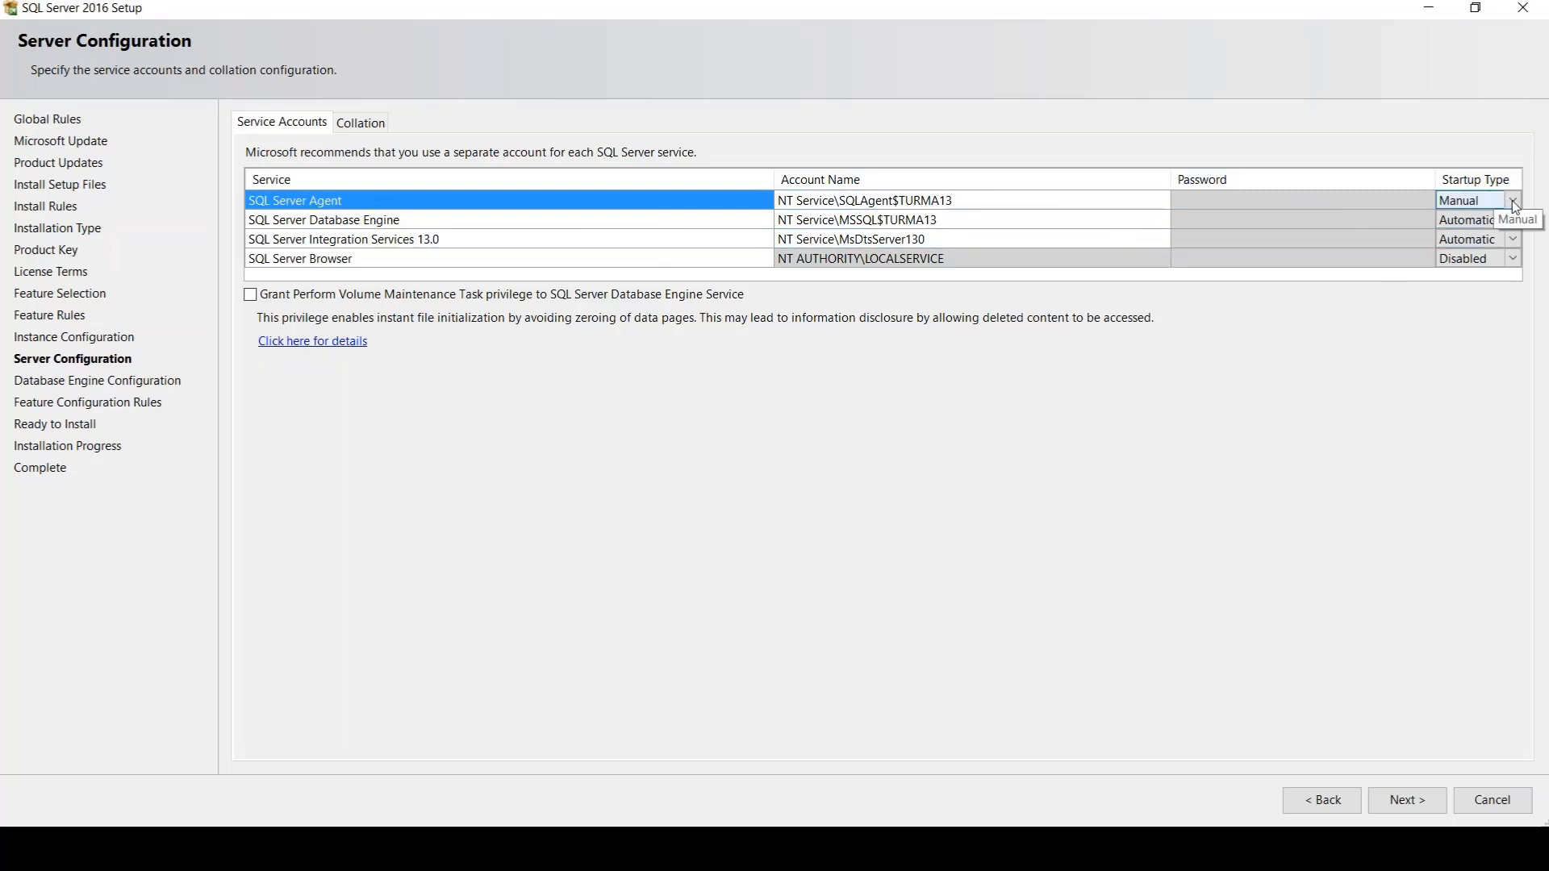
key(ctrl+1)
click(1492, 151)
mouse_move(1505, 130)
mouse_down()
mouse_move(1277, 125)
mouse_move(1323, 122)
mouse_up()
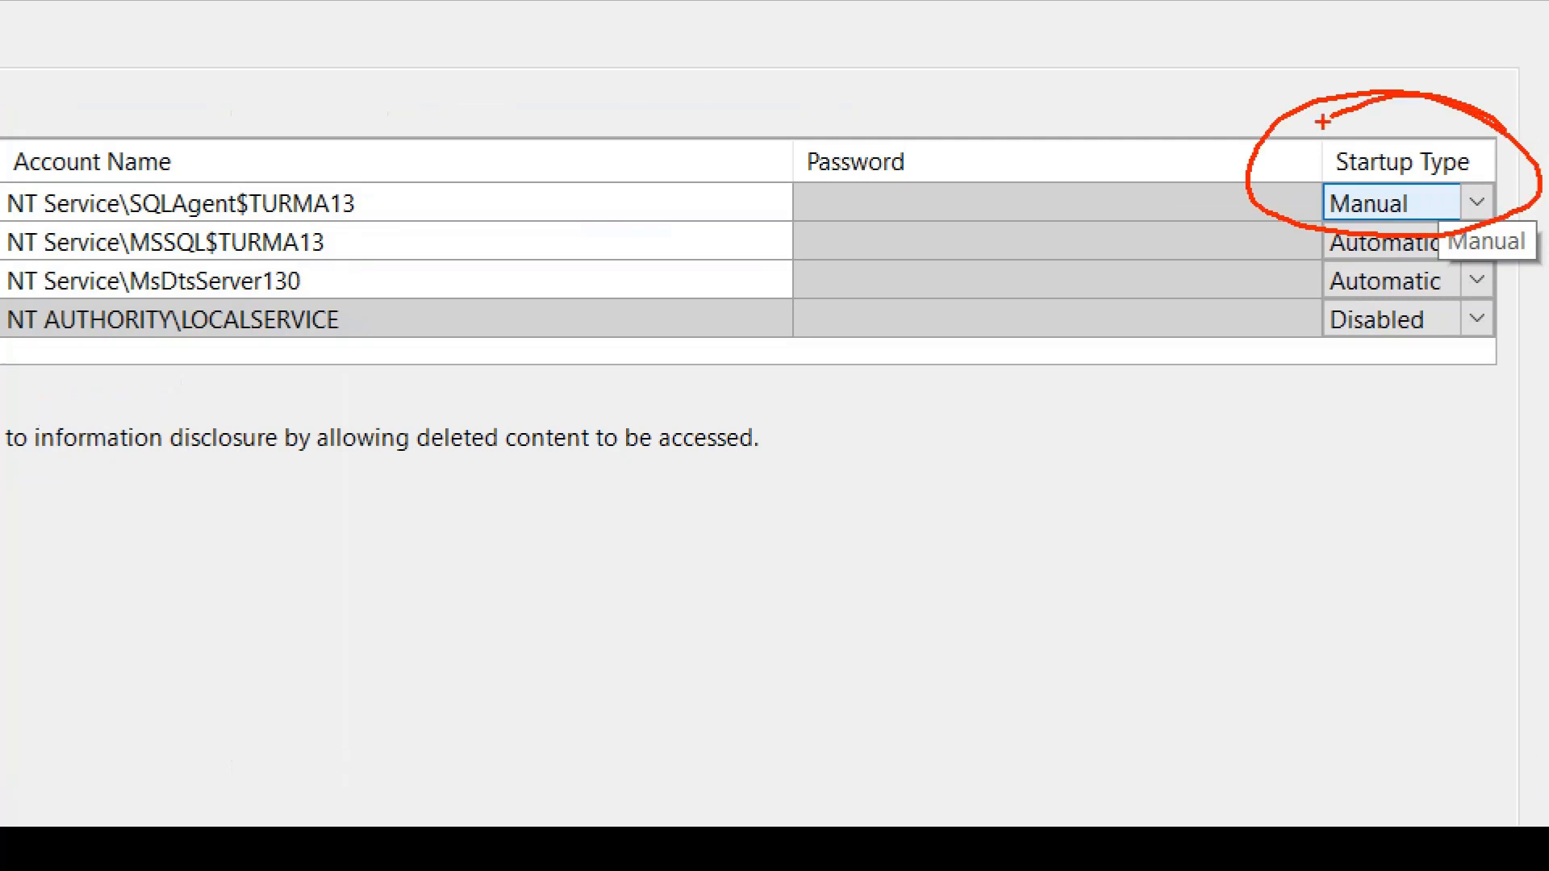
drag(1281, 237, 1440, 240)
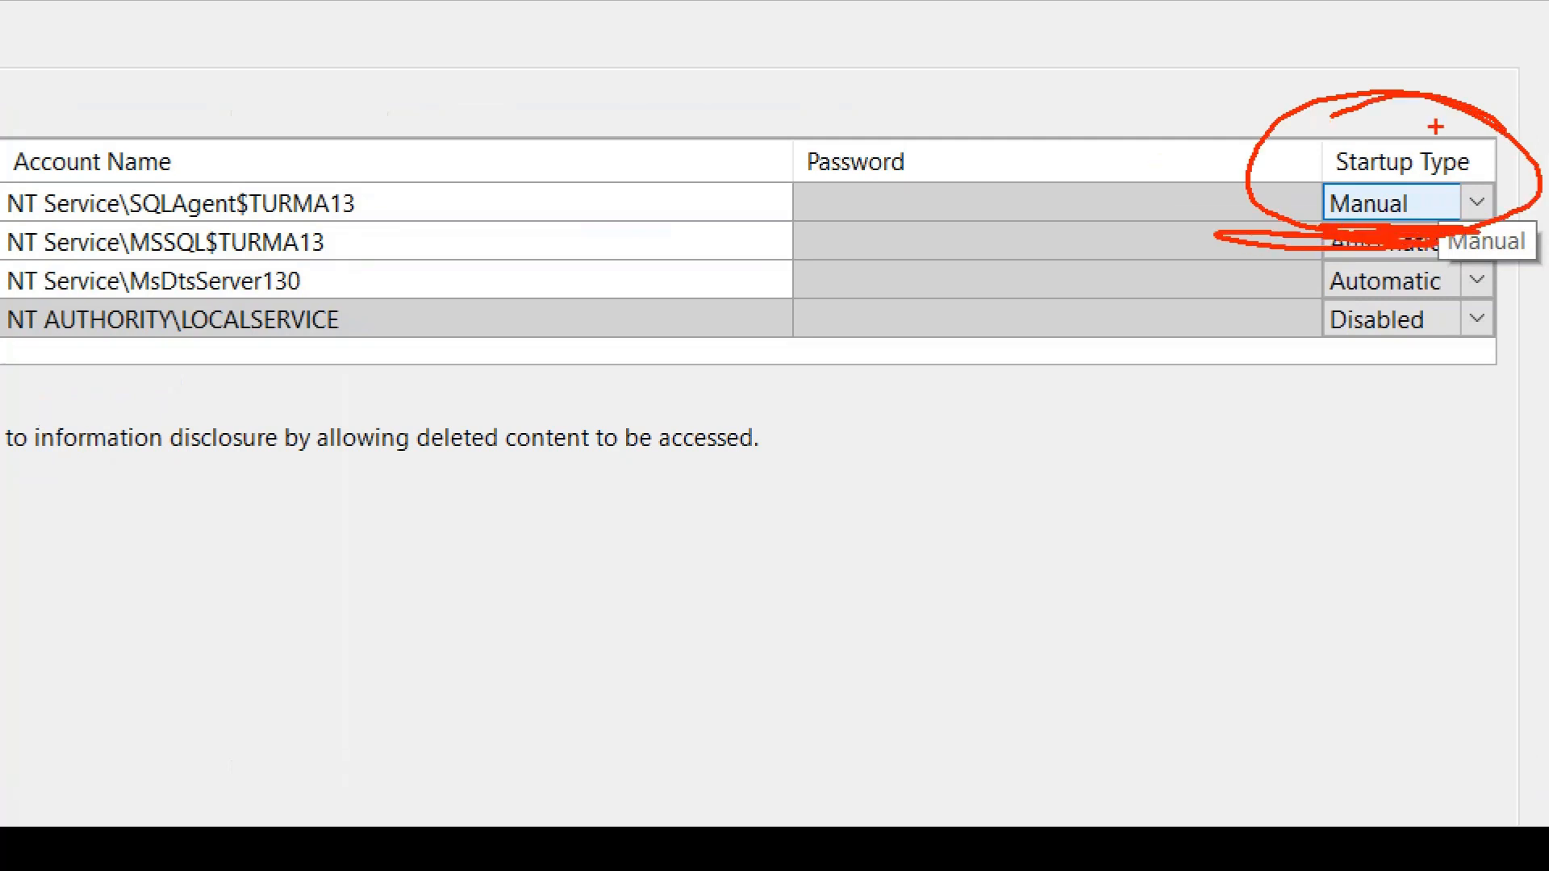
mouse_move(225, 156)
mouse_down()
mouse_move(177, 153)
mouse_move(226, 158)
mouse_up()
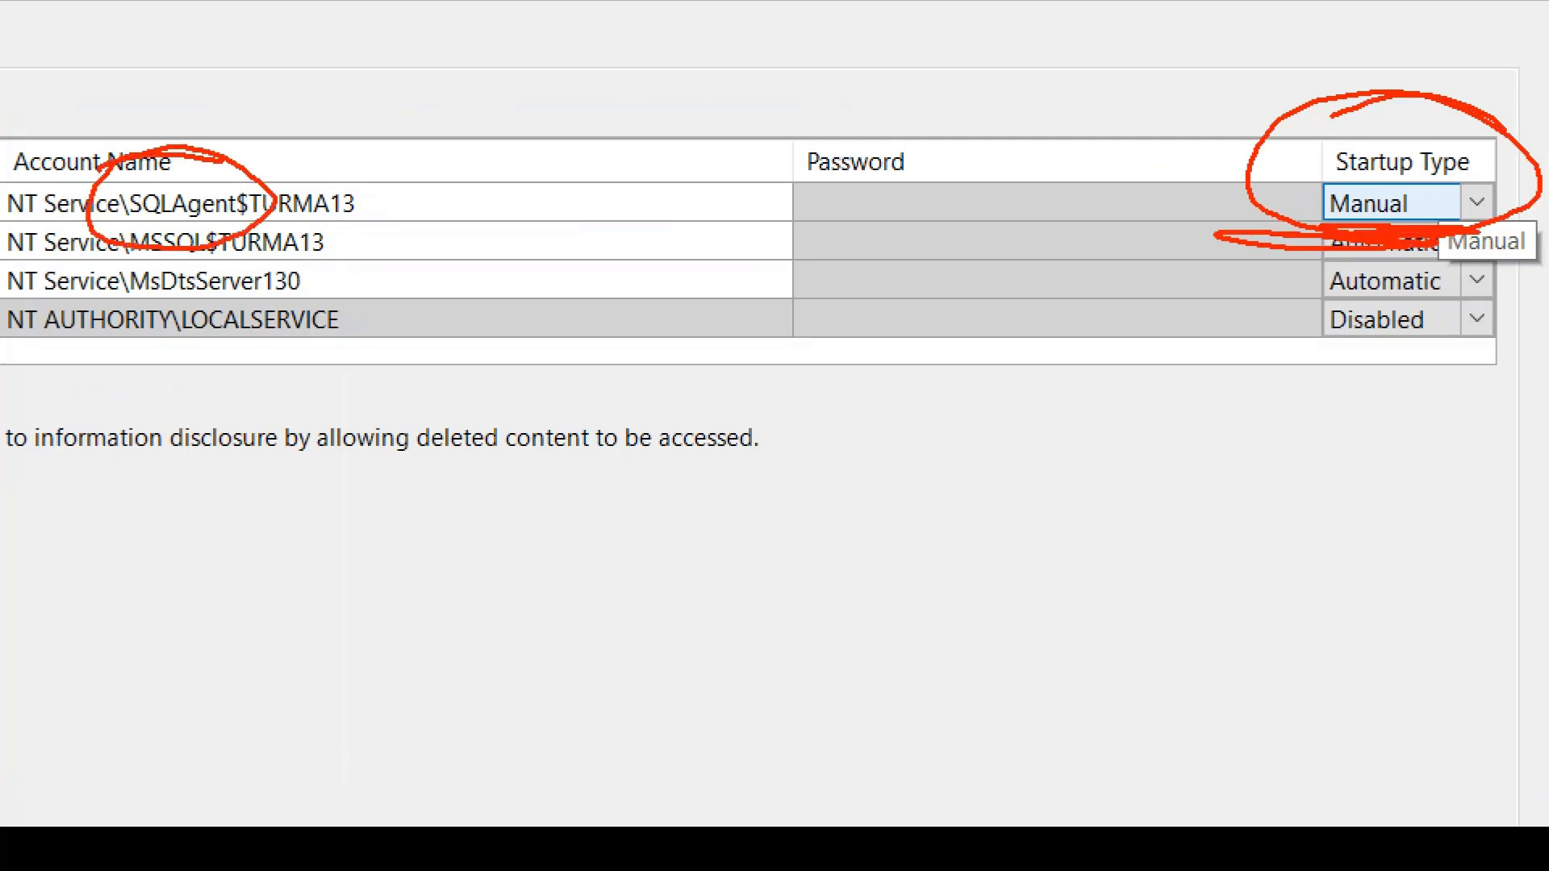
mouse_move(98, 167)
mouse_down()
mouse_move(121, 219)
mouse_move(170, 223)
mouse_up()
Sketch a boxed "Jobs" note, mark the SQL Server Agent's Manual startup type, and clear the on-screen annotations
mouse_move(616, 531)
mouse_down()
mouse_move(601, 579)
mouse_move(956, 649)
mouse_move(572, 532)
mouse_up()
mouse_move(645, 581)
mouse_down()
mouse_move(699, 571)
mouse_move(663, 623)
mouse_up()
drag(736, 593, 781, 640)
drag(796, 601, 816, 629)
drag(817, 577, 843, 621)
drag(843, 581, 862, 613)
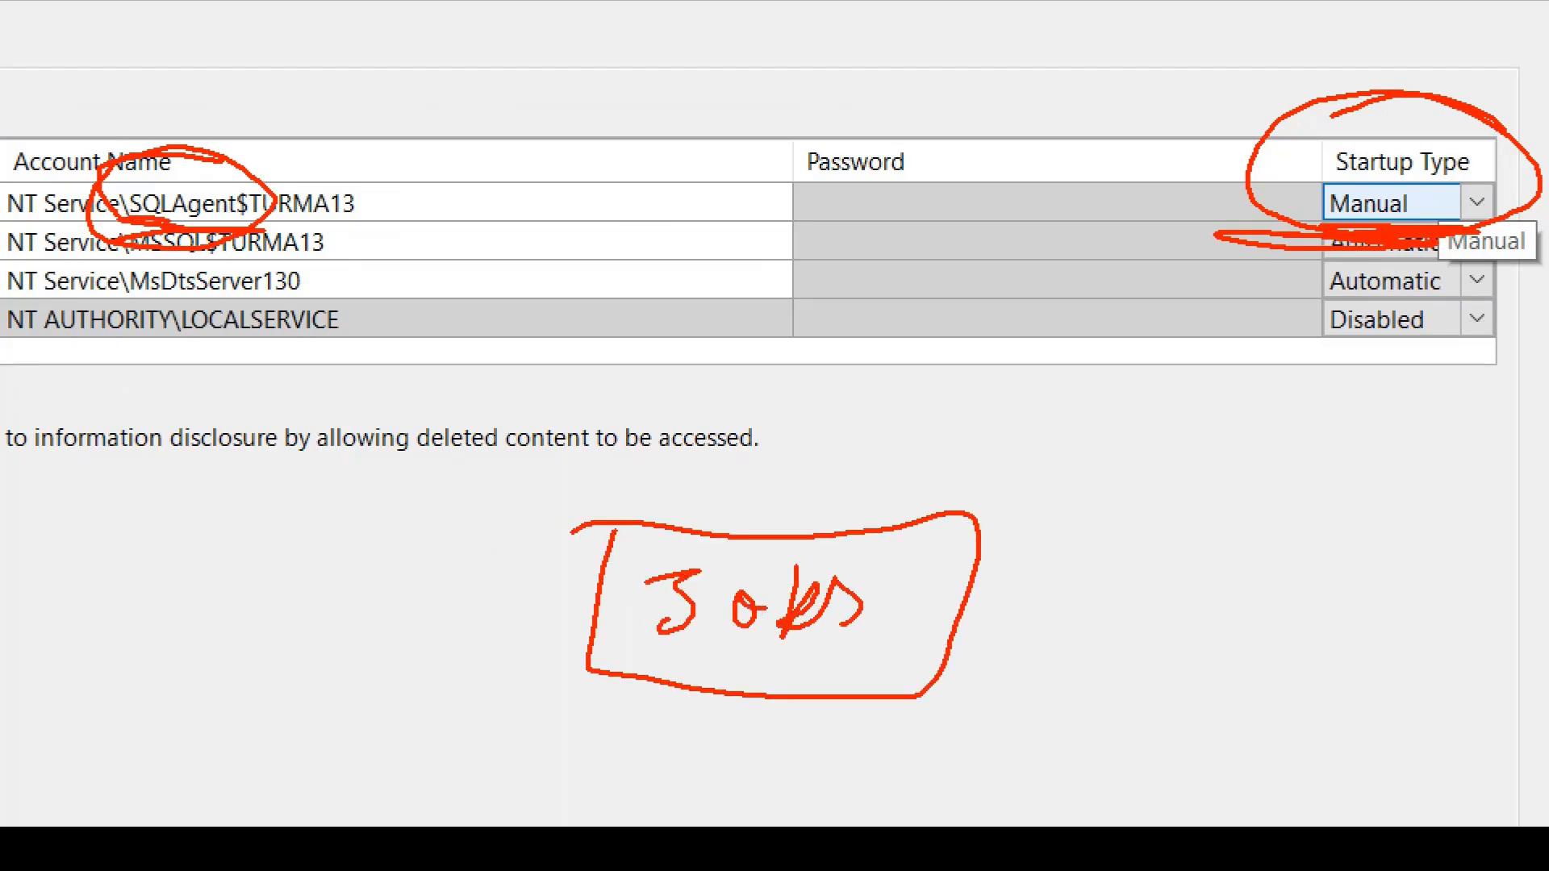
mouse_move(654, 670)
mouse_down()
mouse_move(848, 655)
mouse_move(678, 658)
mouse_up()
mouse_move(1112, 208)
mouse_down()
mouse_move(1225, 205)
mouse_move(1220, 232)
mouse_up()
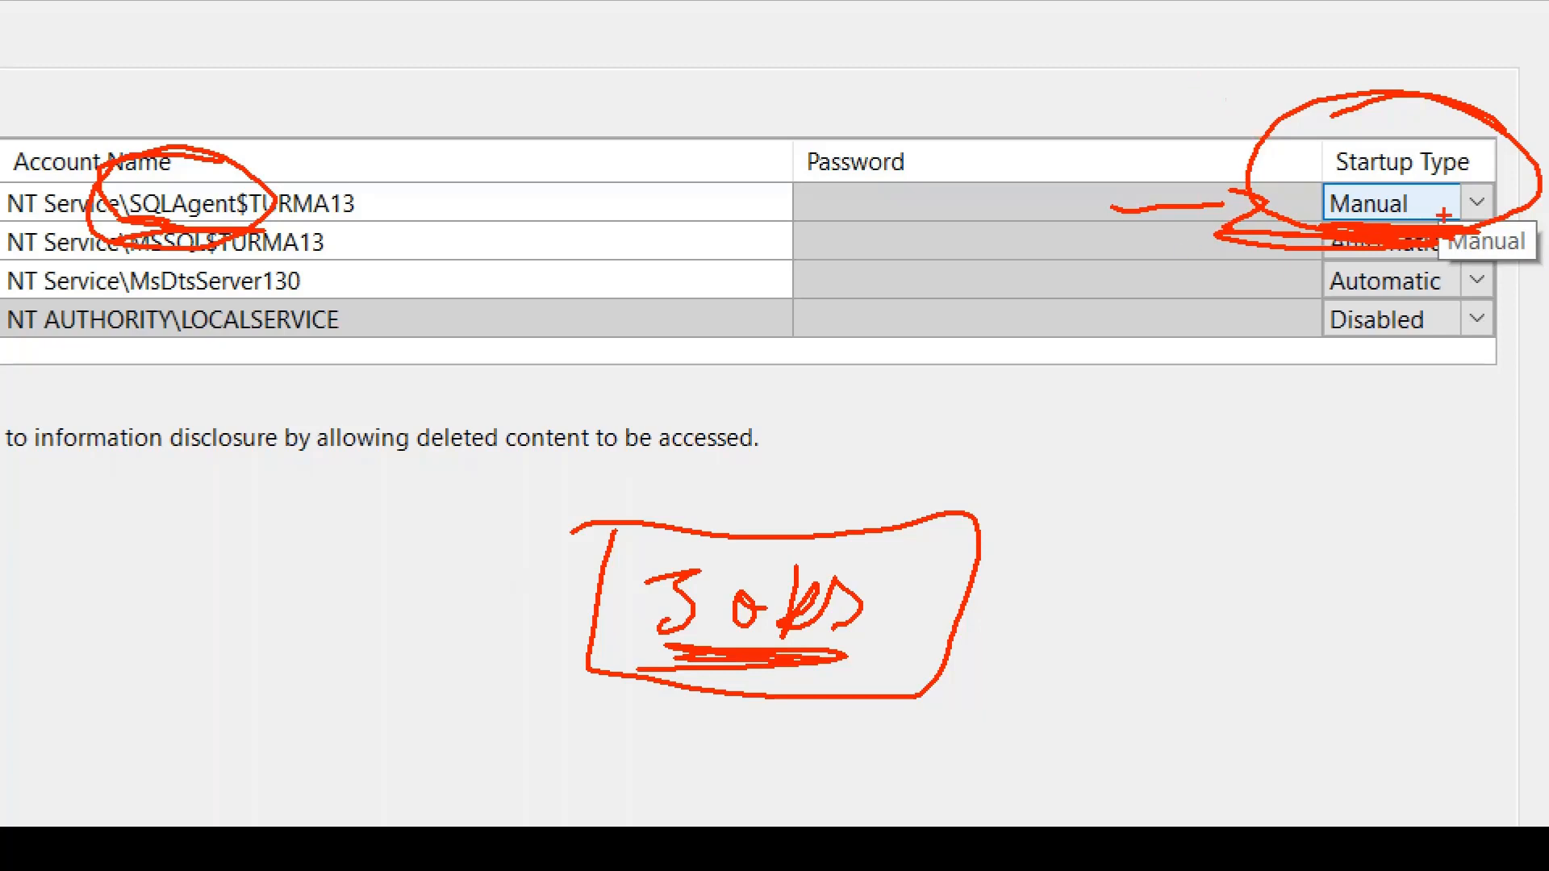
mouse_move(1436, 211)
mouse_down()
mouse_move(1319, 173)
mouse_move(1426, 171)
mouse_up()
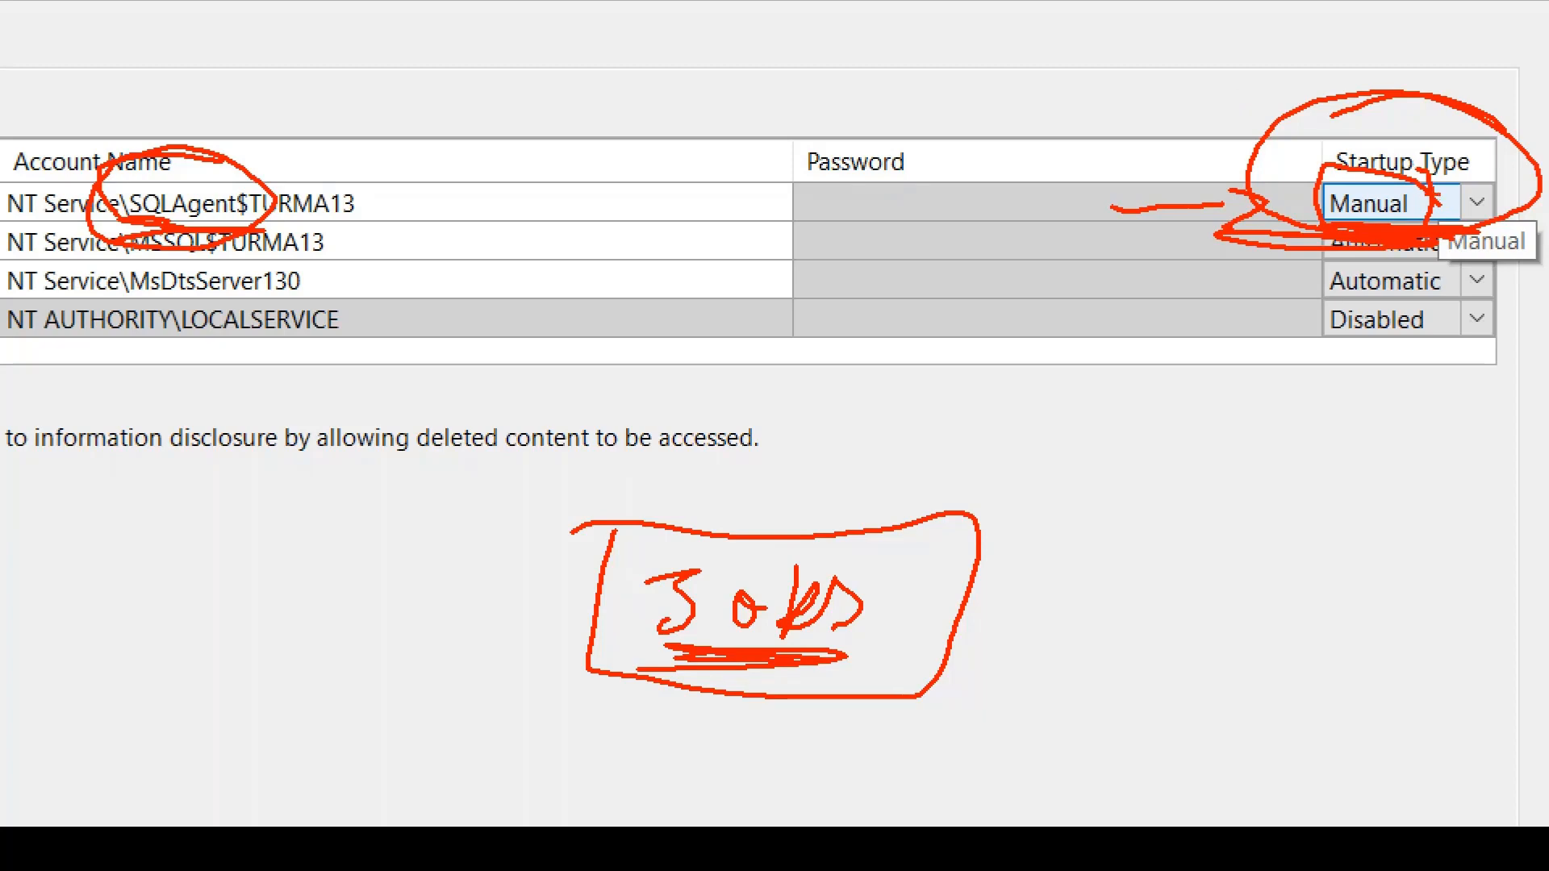
drag(934, 149, 1049, 133)
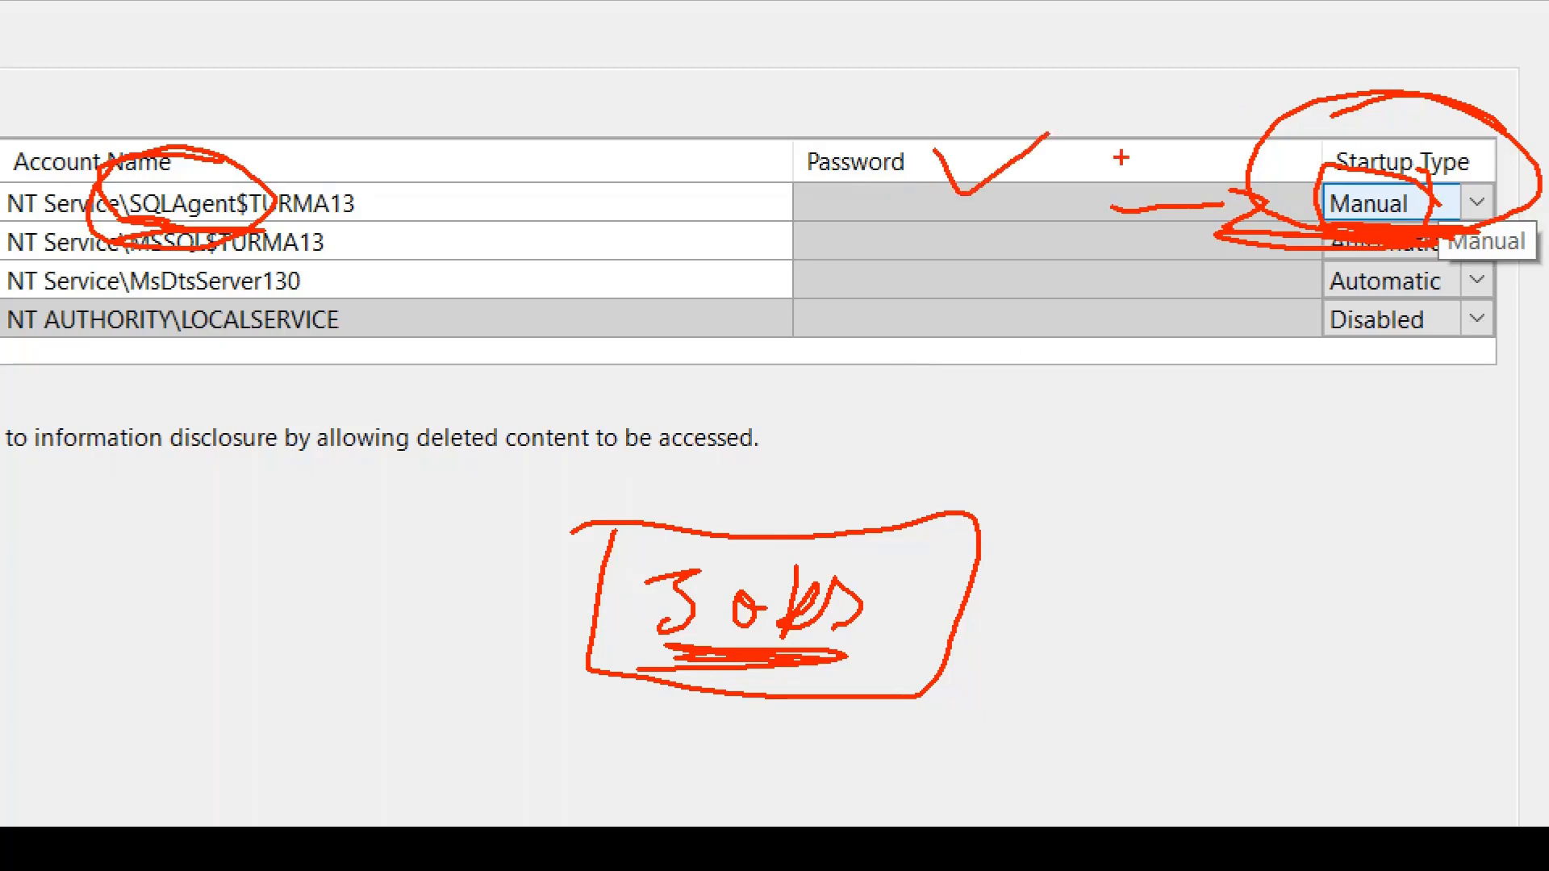
drag(1148, 76, 1279, 146)
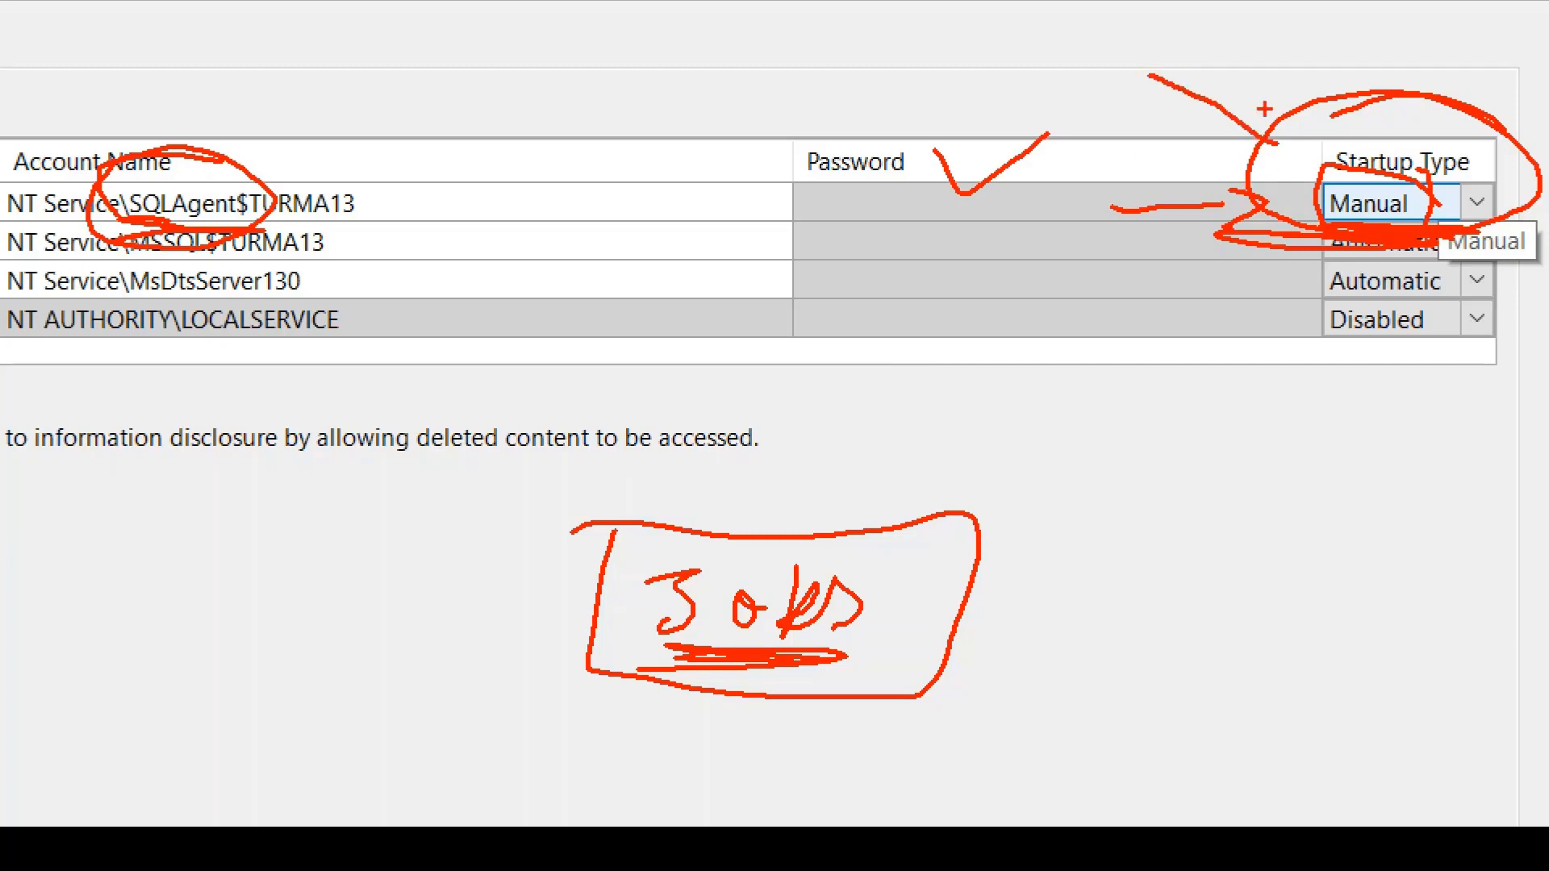
drag(1255, 80, 1237, 174)
key(Escape)
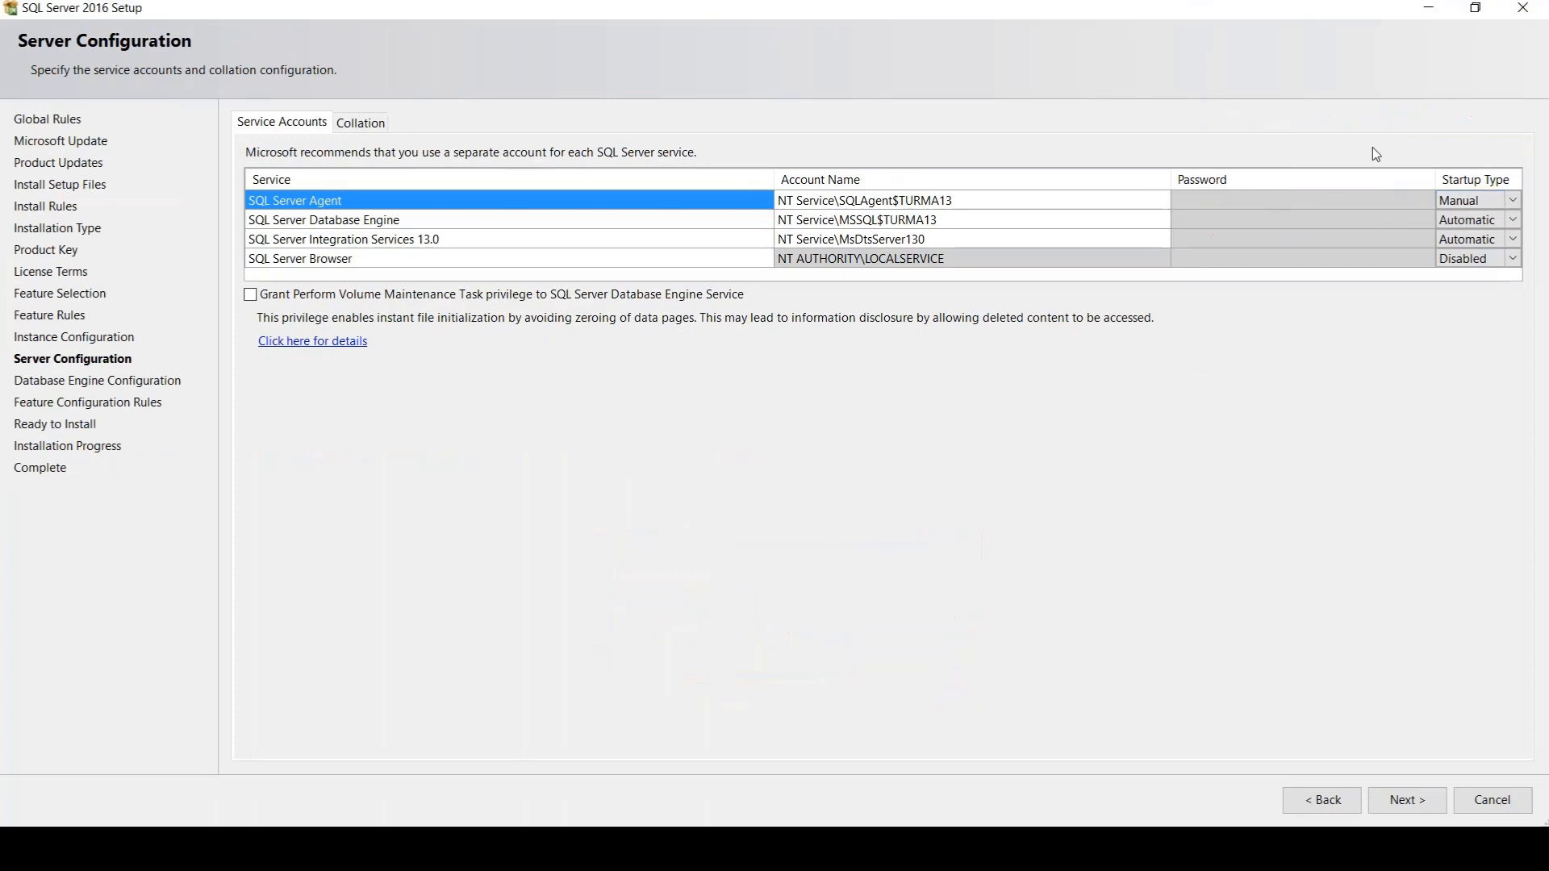
Set the SQL Server Agent's startup type to Automatic
click(1475, 205)
click(1485, 205)
click(1488, 222)
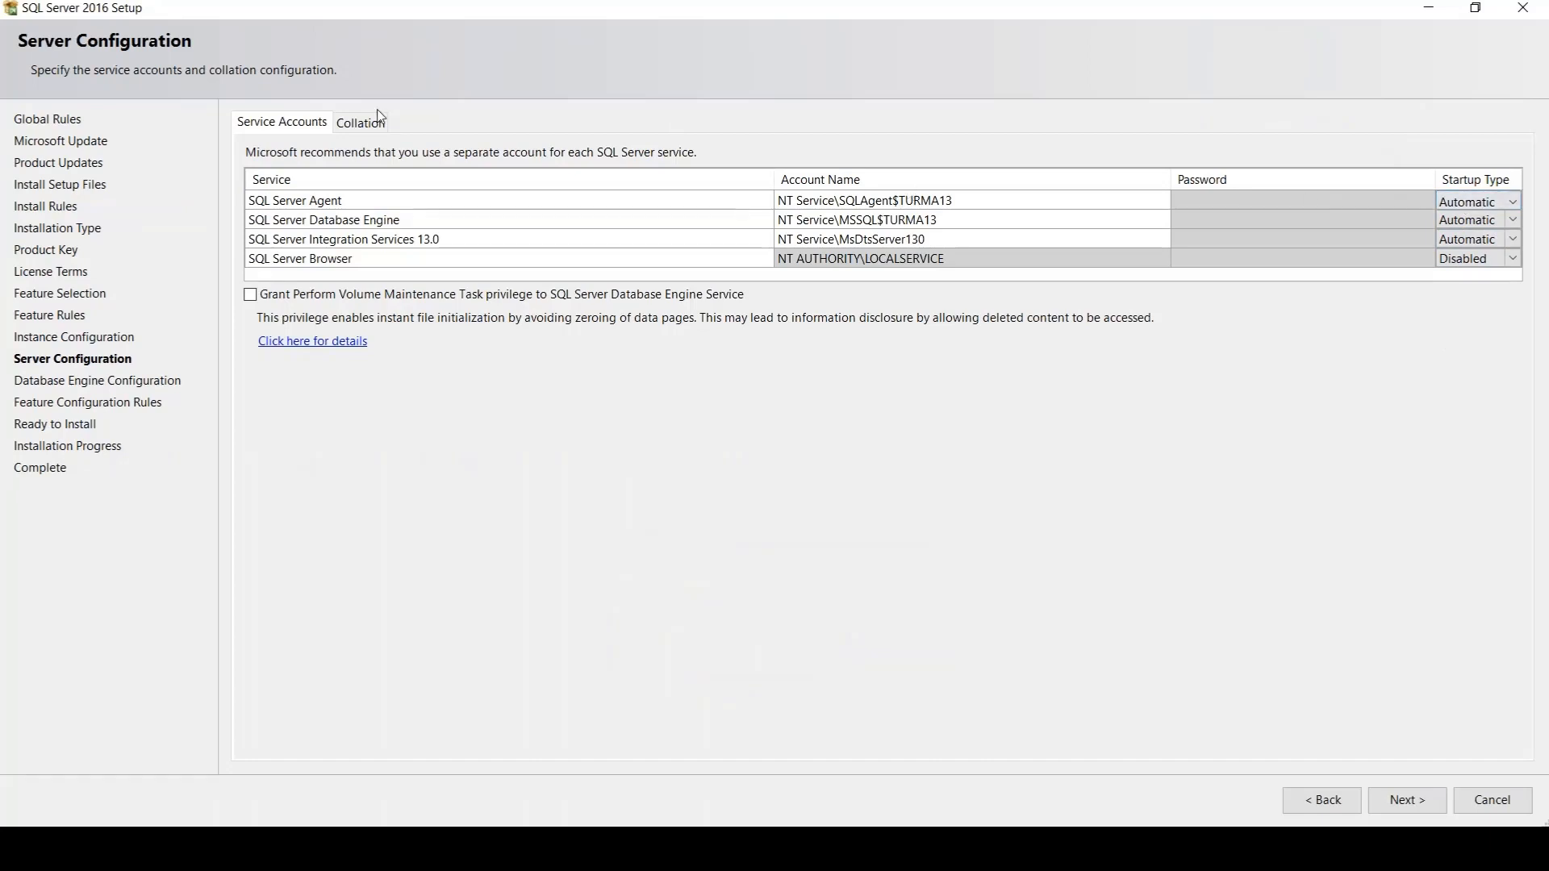
Magnify the service accounts table, circle the account names, and clear the annotations
key(ctrl+1)
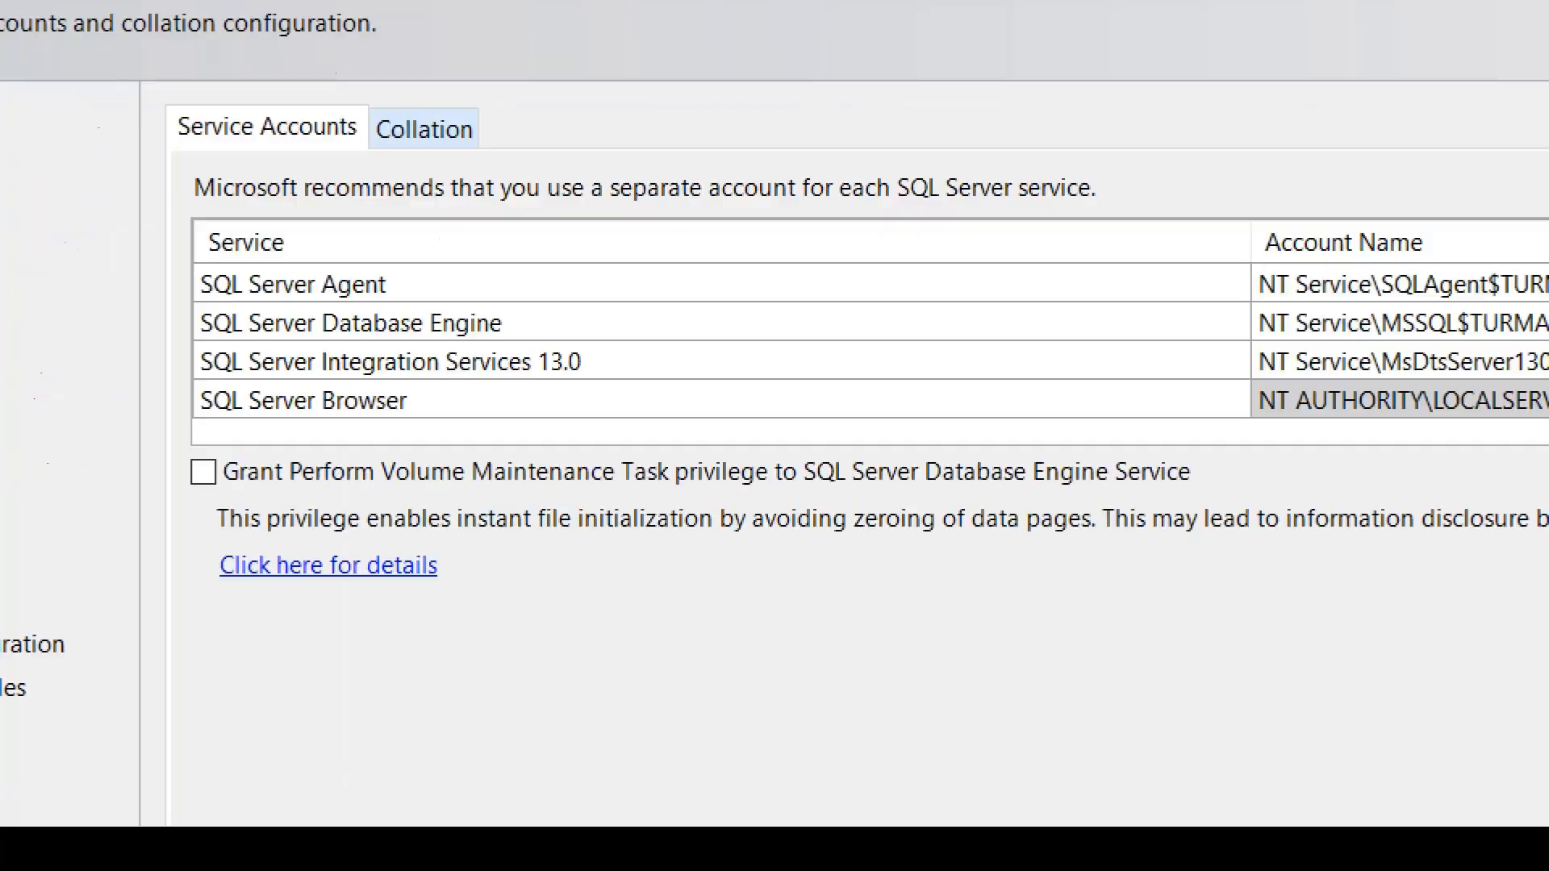
click(299, 117)
mouse_move(1422, 209)
mouse_down()
mouse_move(1274, 216)
mouse_move(1202, 242)
mouse_up()
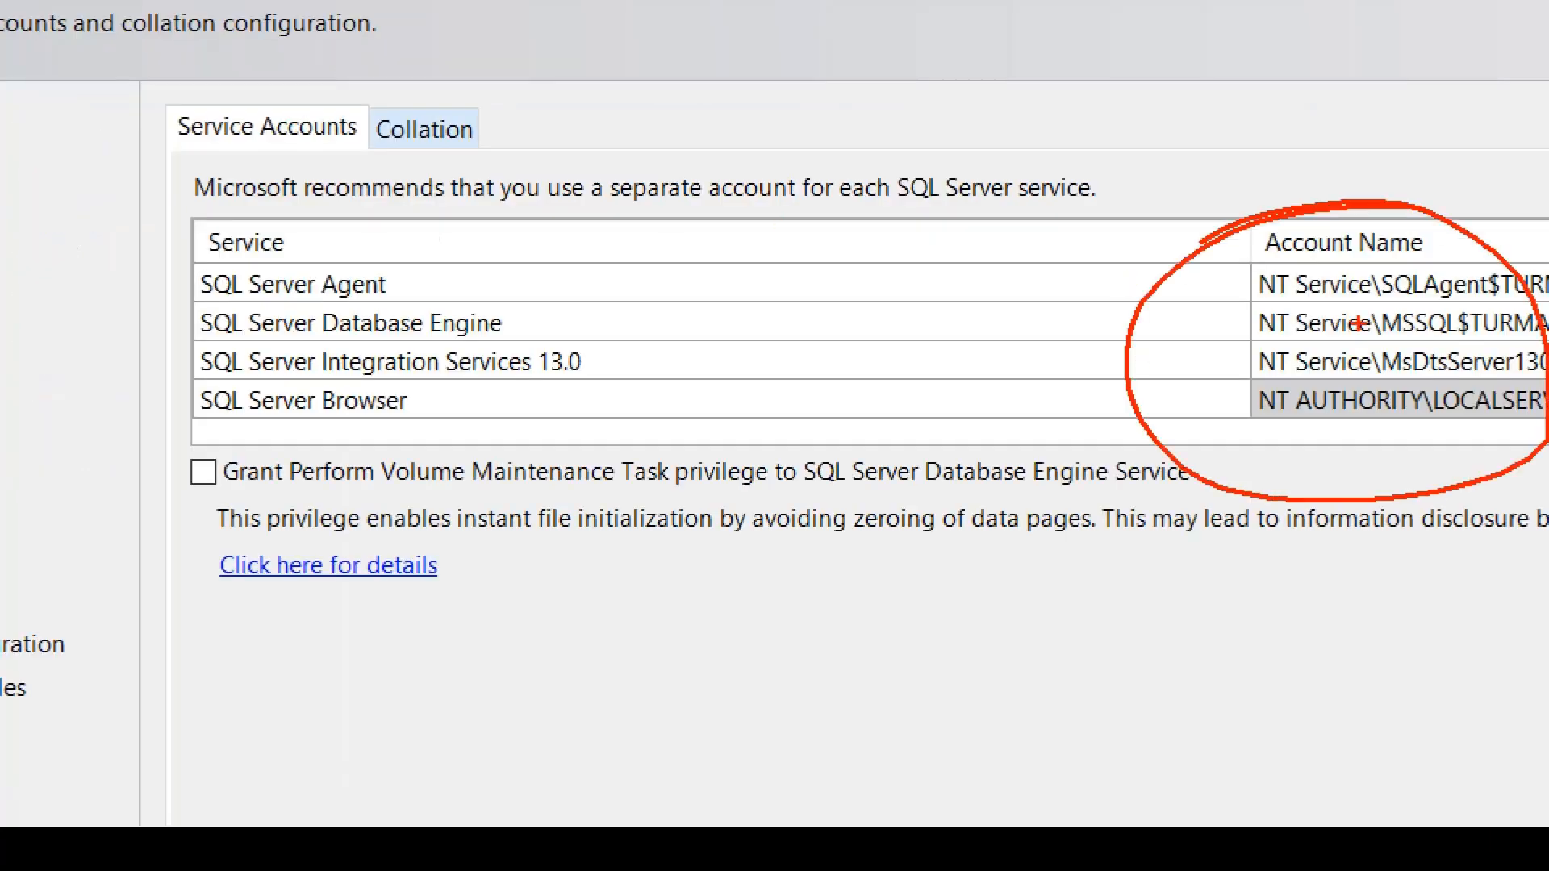
drag(1487, 148, 1546, 111)
scroll(359, 129, down, 2)
key(Escape)
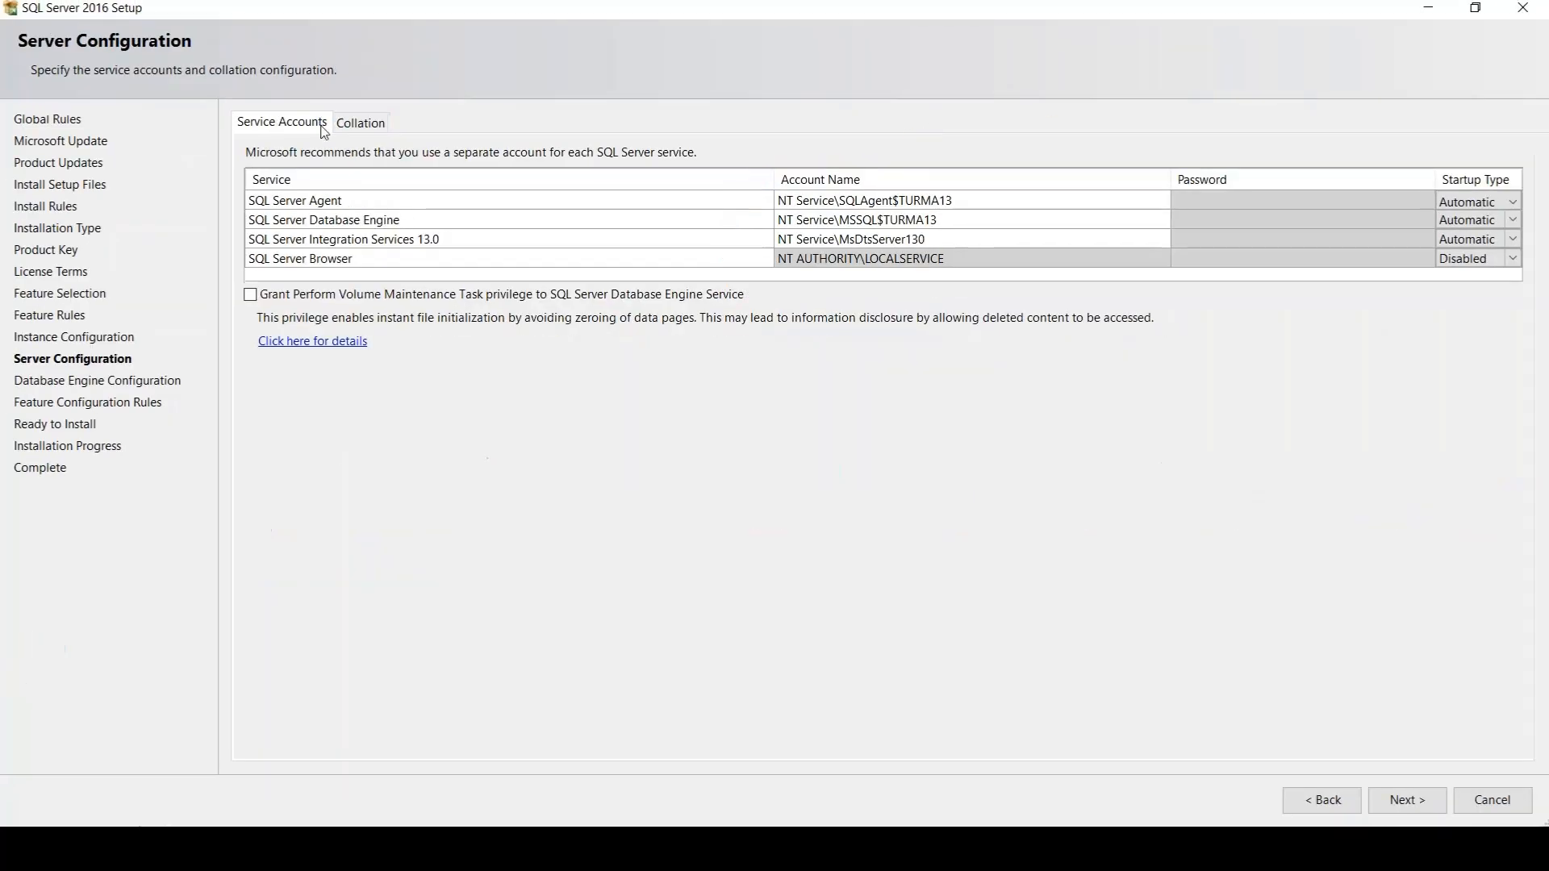
Show the Database Engine collation, mark the Latin1 prefix and the suffix of its name, and clear the annotations
click(344, 126)
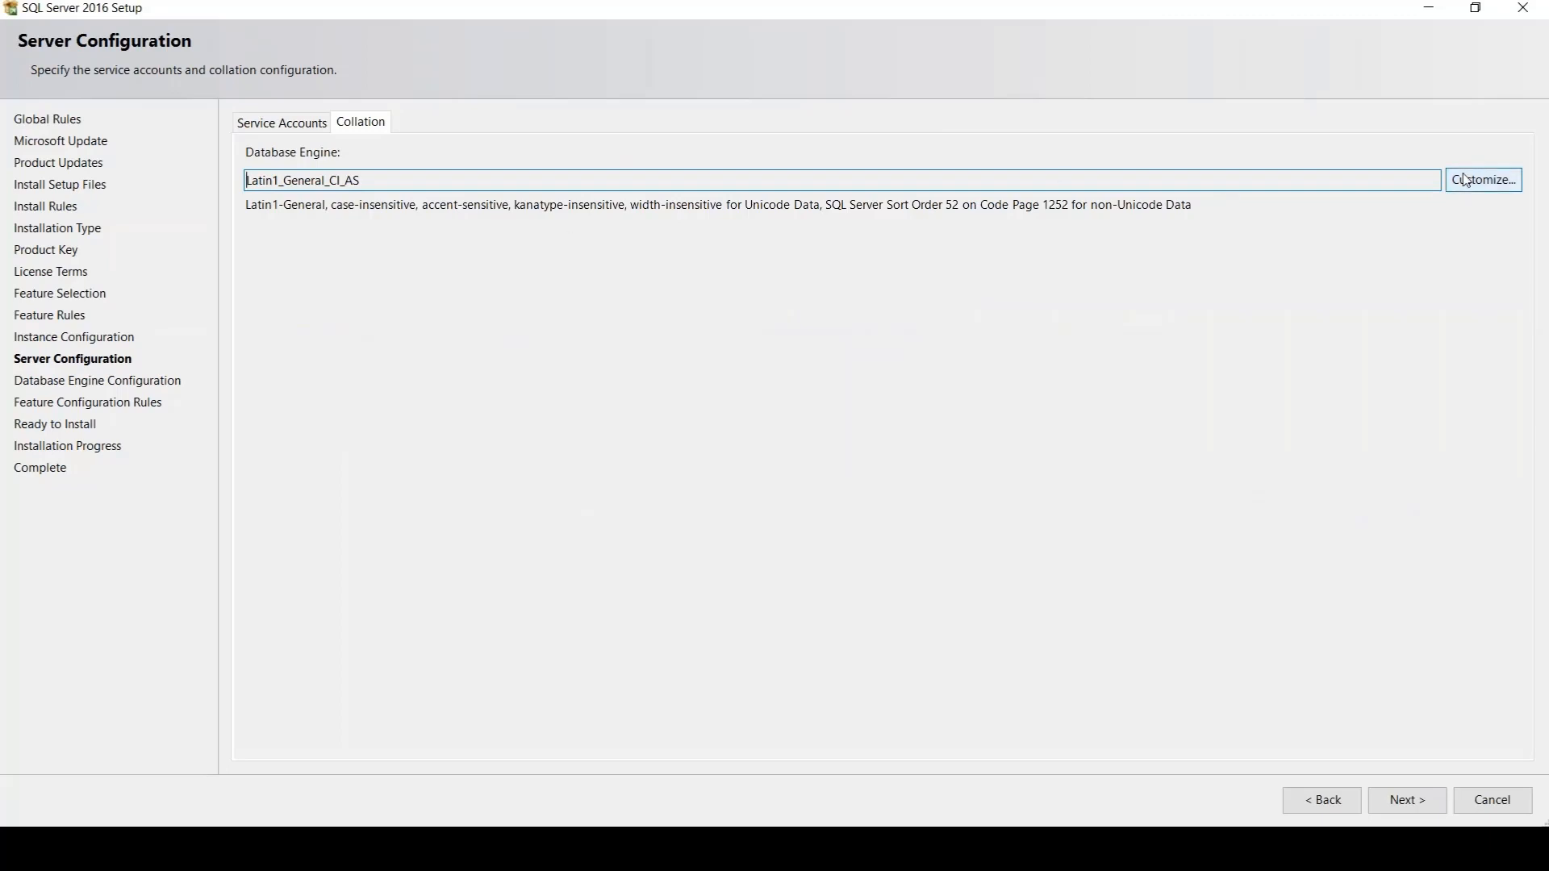
drag(464, 184, 194, 187)
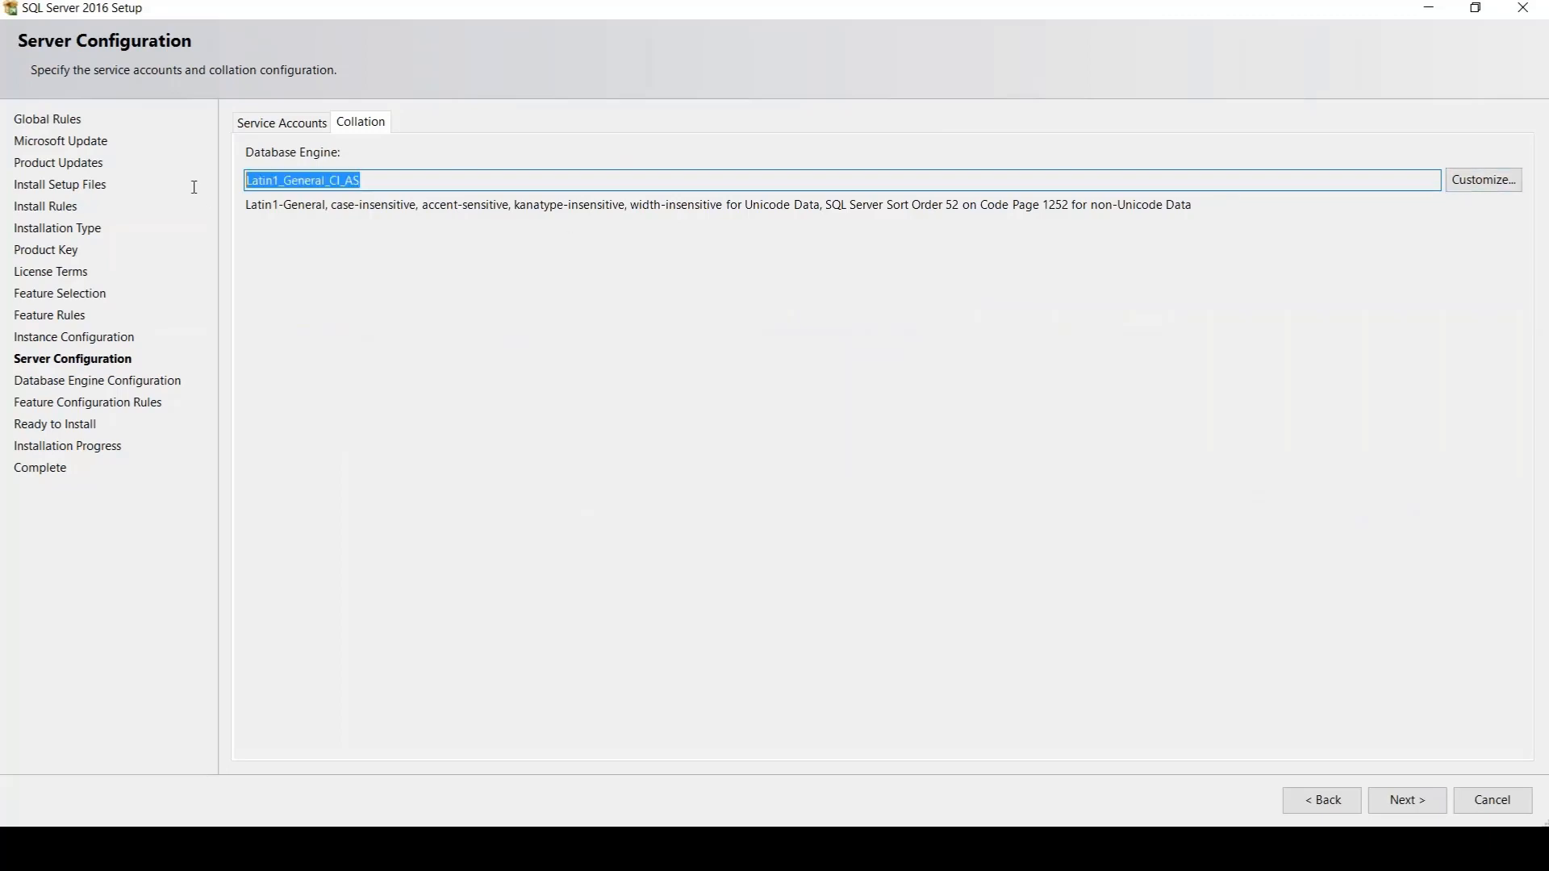
key(ctrl+1)
click(306, 160)
mouse_move(307, 128)
mouse_down()
mouse_move(313, 92)
mouse_move(268, 92)
mouse_up()
drag(241, 195, 305, 194)
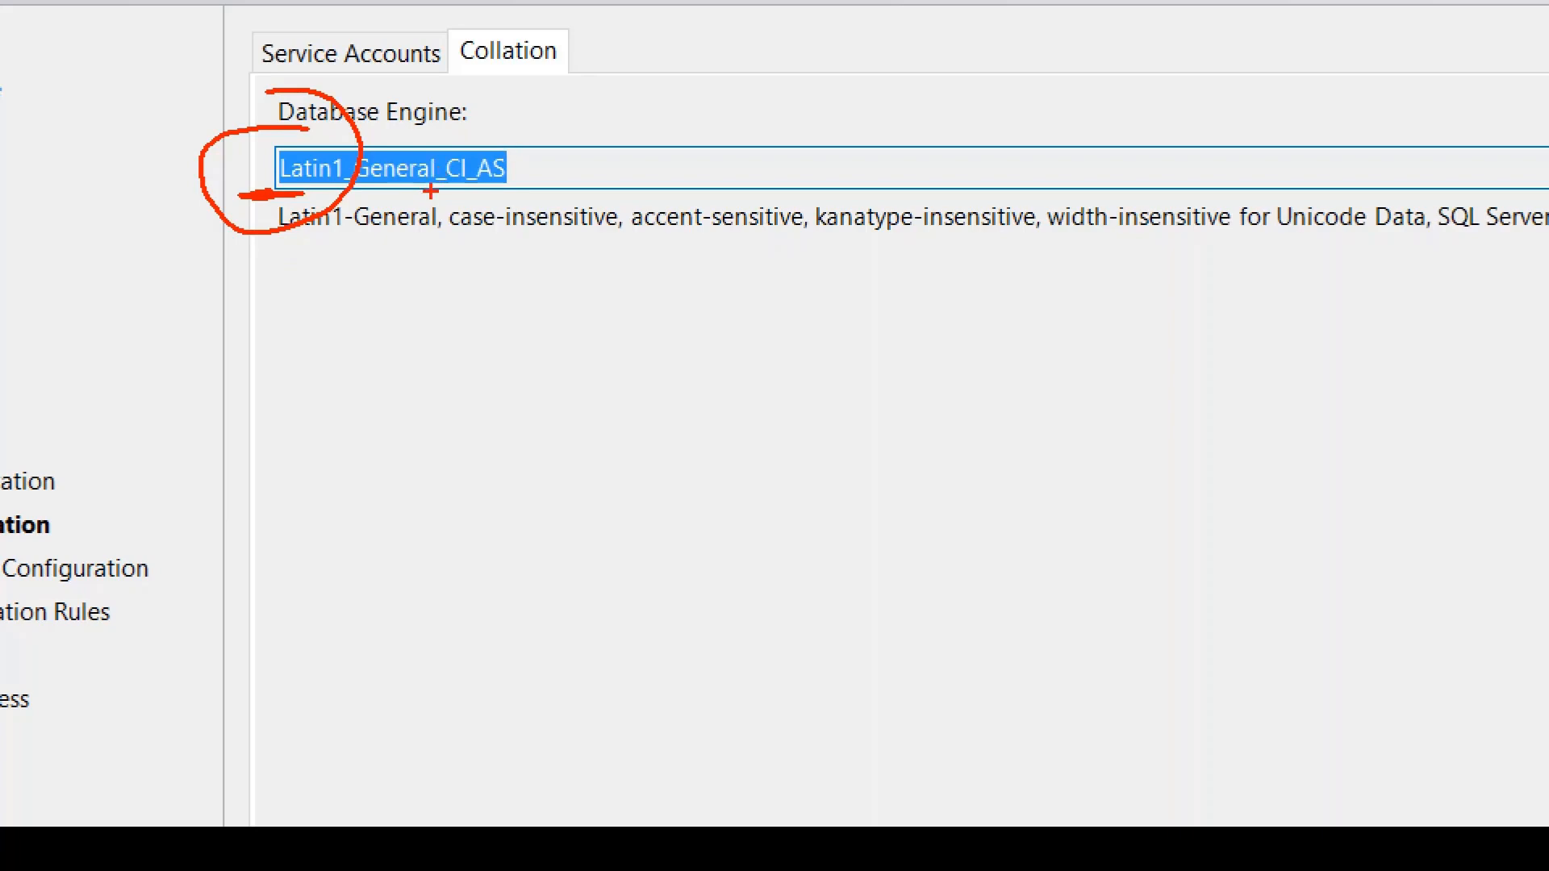
drag(440, 193, 531, 212)
key(Escape)
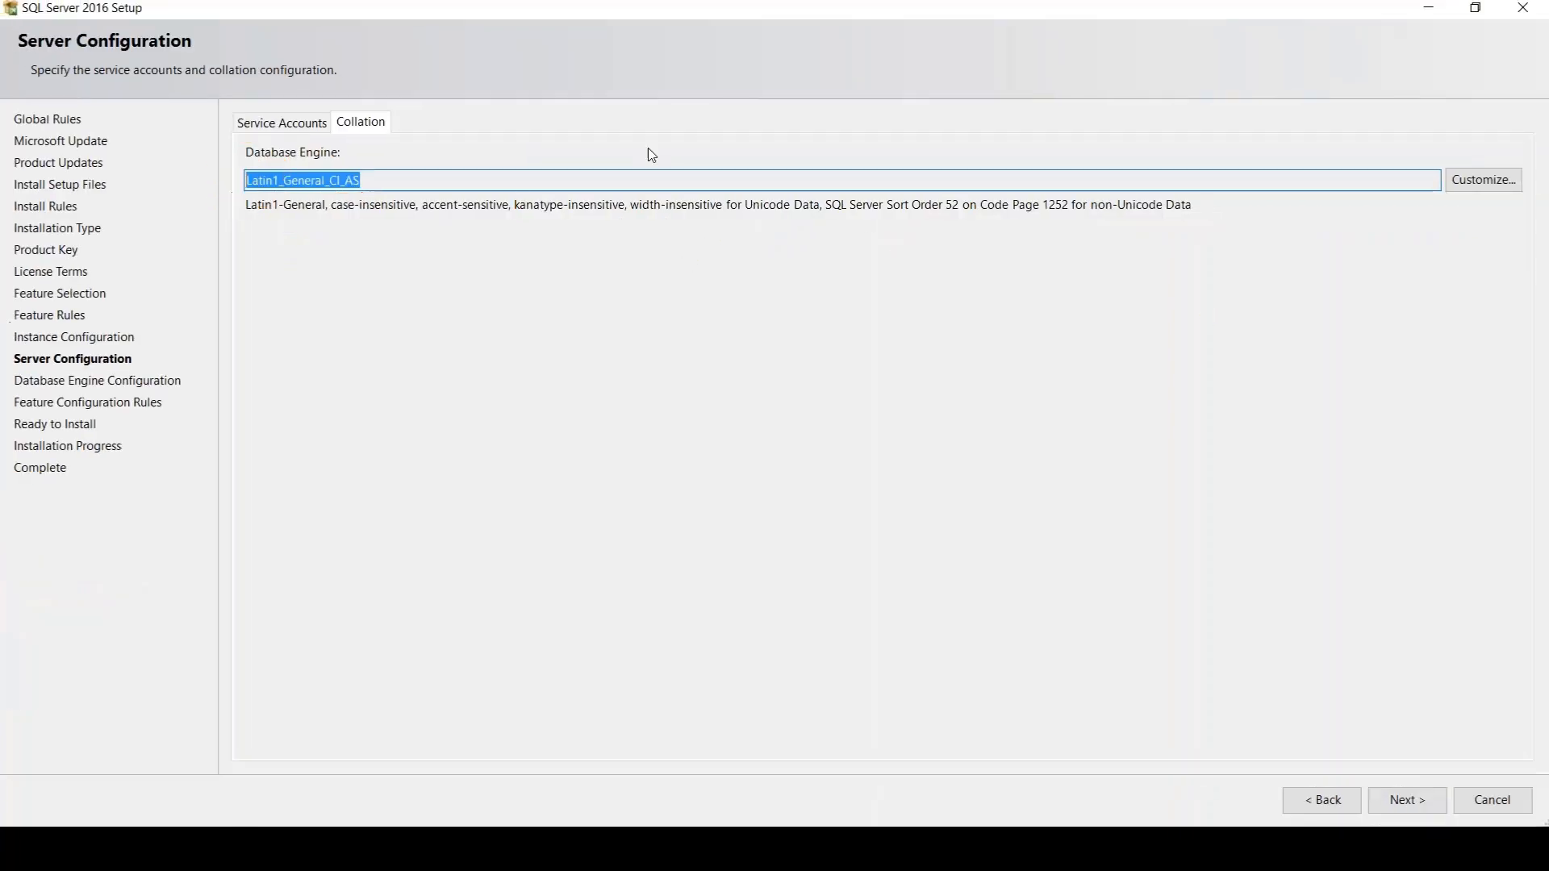
Open the collation customization and mark the Accent-sensitive option and the SQL collation option for backwards compatibility
click(1502, 182)
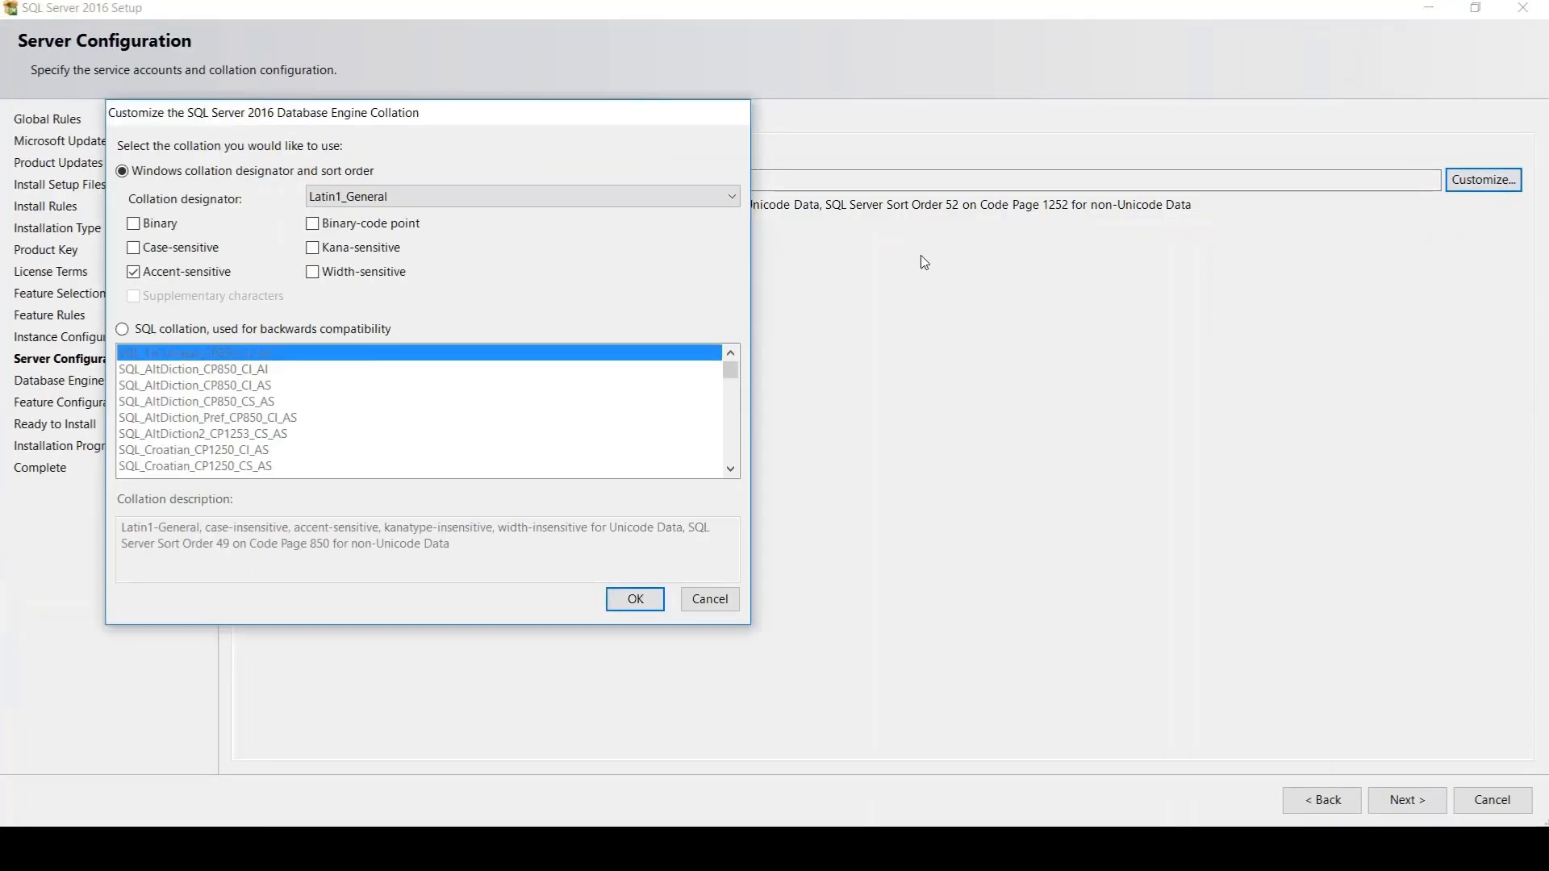
key(ctrl+1)
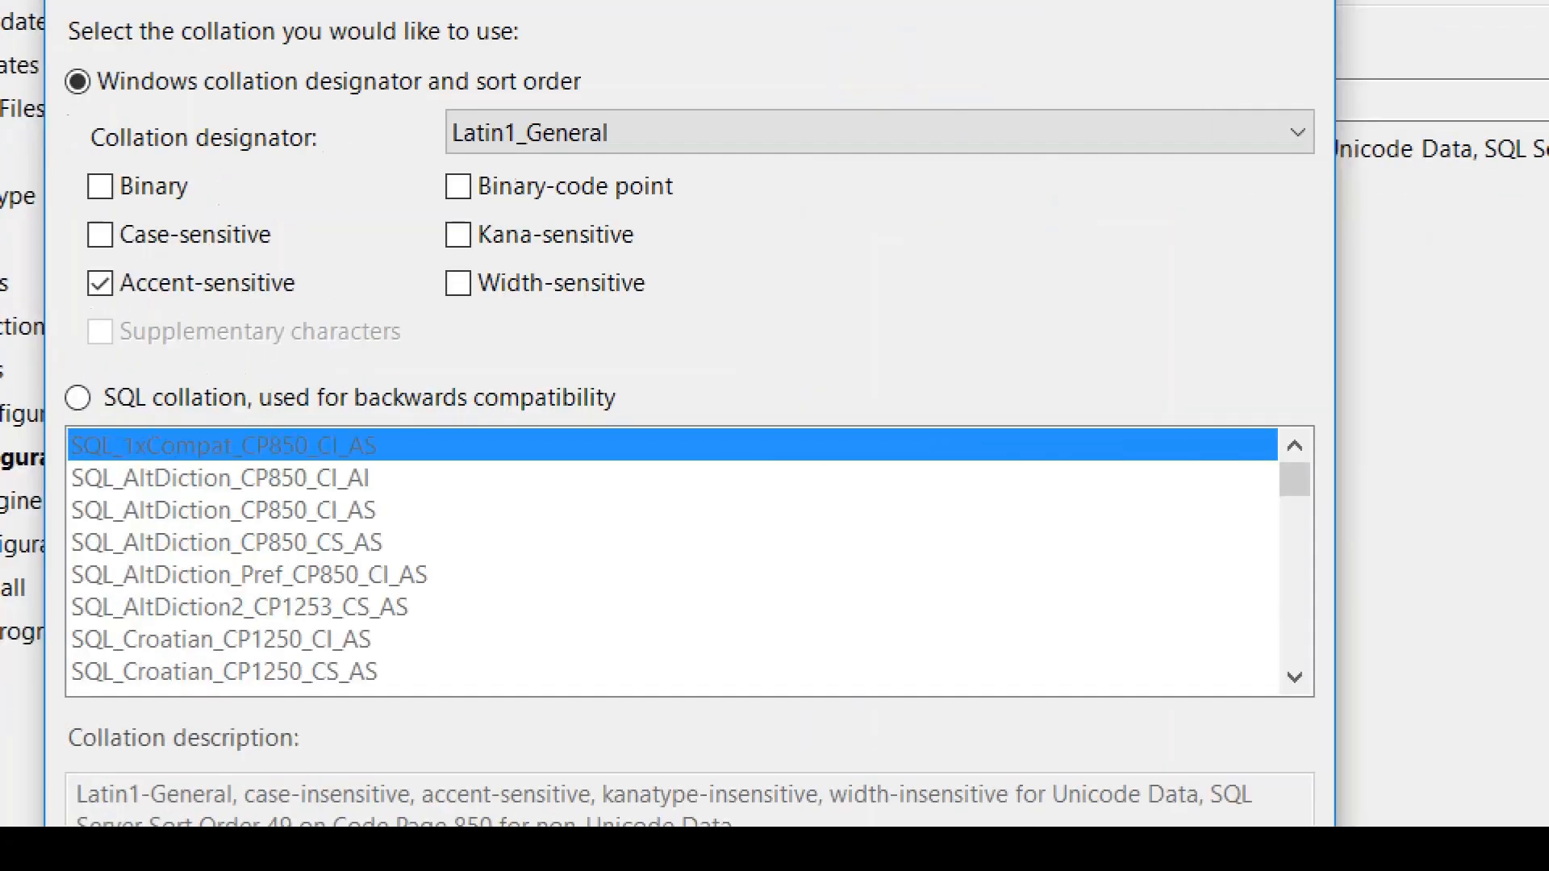
click(194, 260)
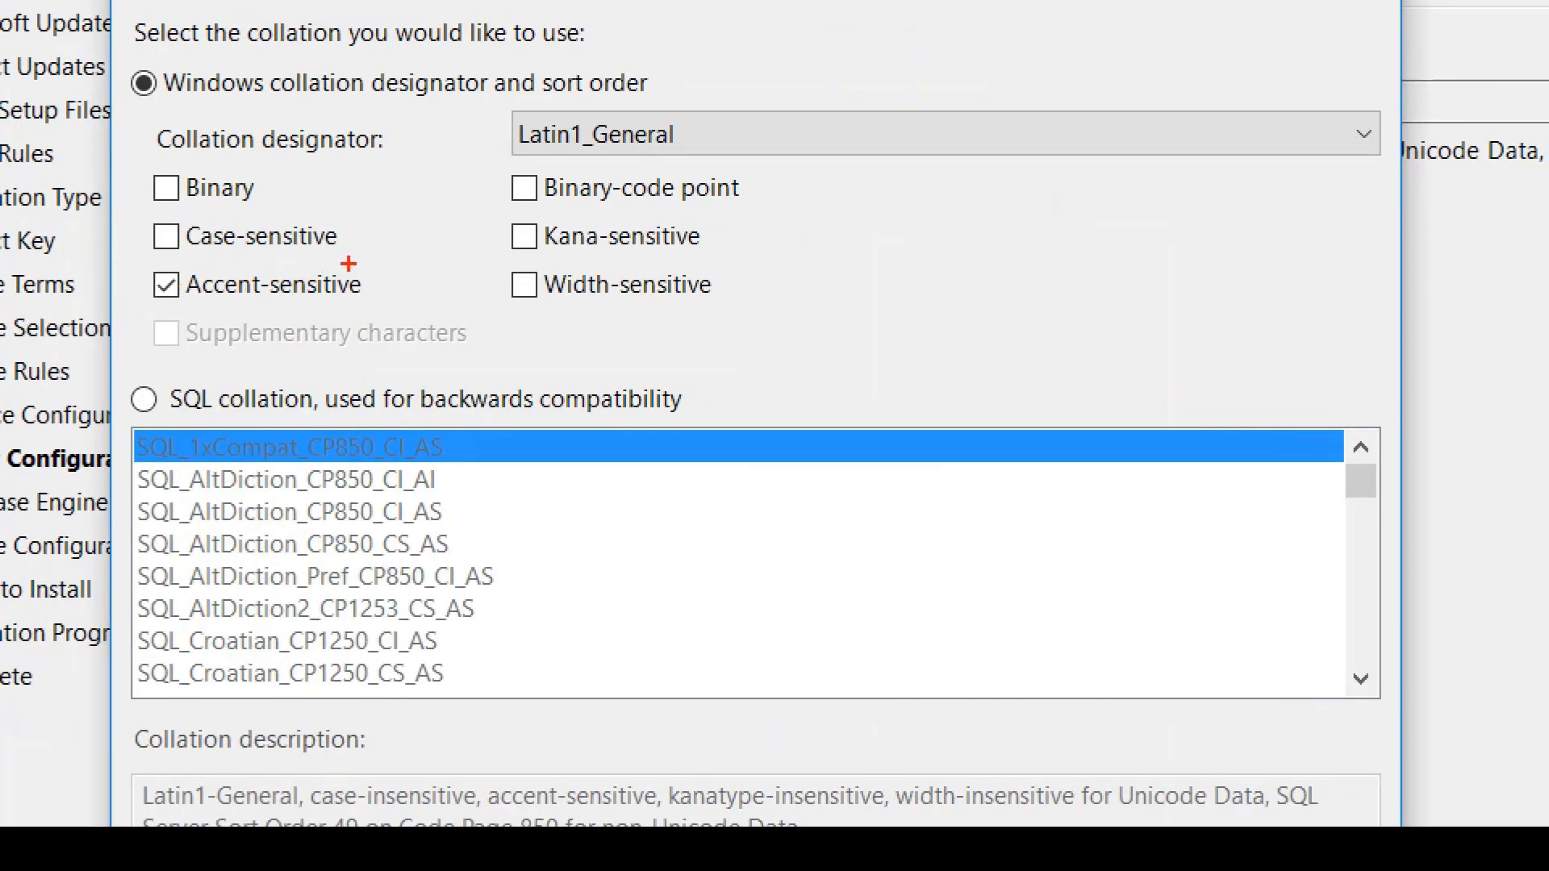
mouse_move(349, 262)
mouse_down()
mouse_move(121, 292)
mouse_move(369, 317)
mouse_move(331, 256)
mouse_up()
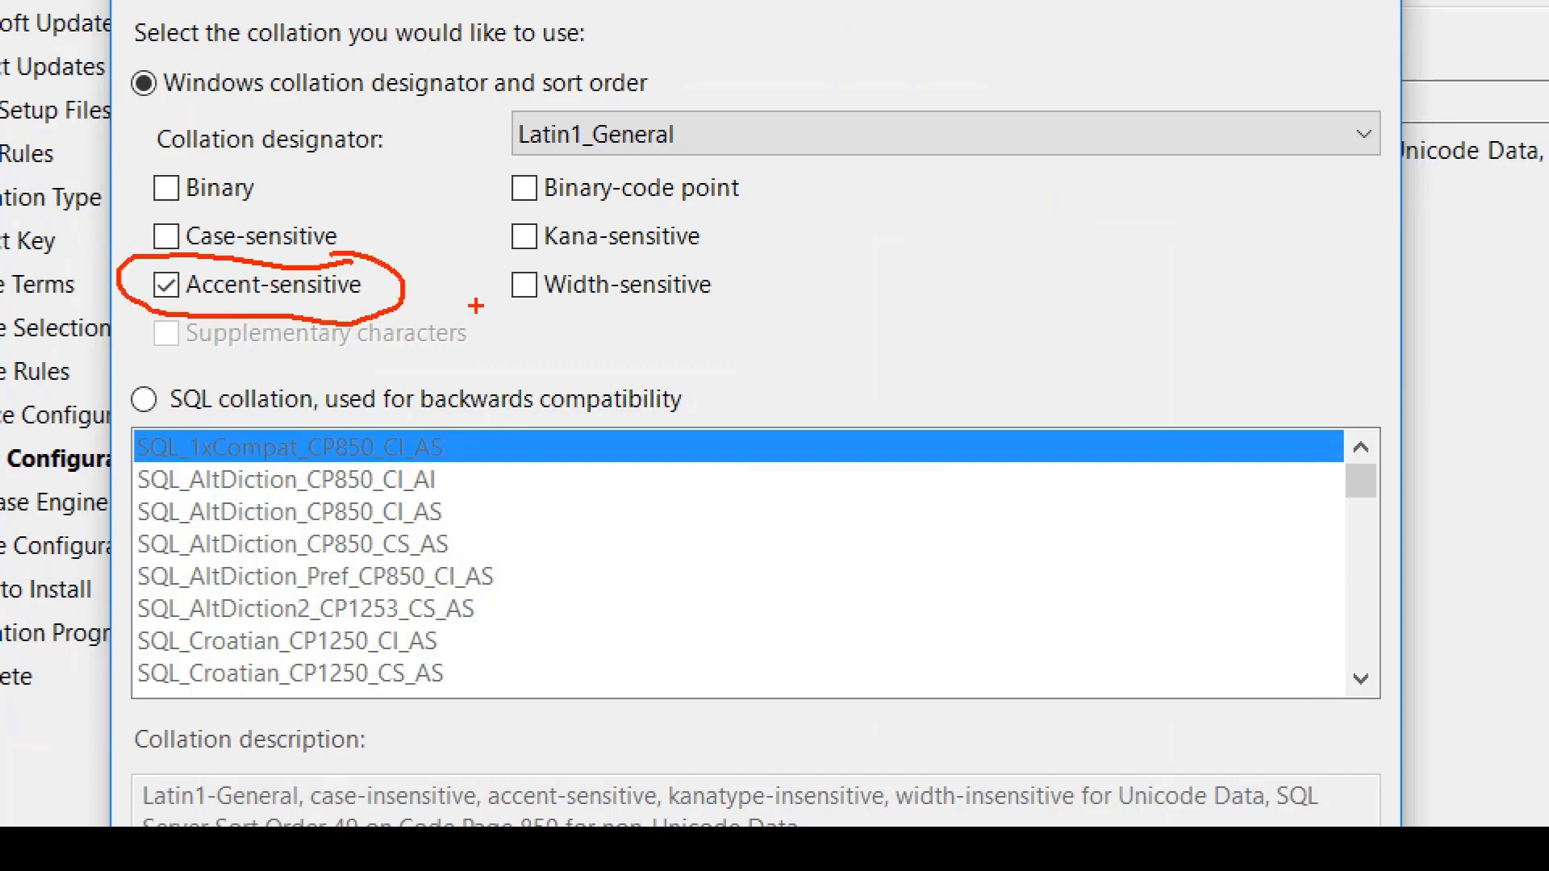
mouse_move(280, 362)
mouse_down()
mouse_move(93, 427)
mouse_move(305, 368)
mouse_move(242, 353)
mouse_up()
mouse_move(310, 409)
mouse_down()
mouse_move(726, 424)
mouse_move(484, 442)
mouse_up()
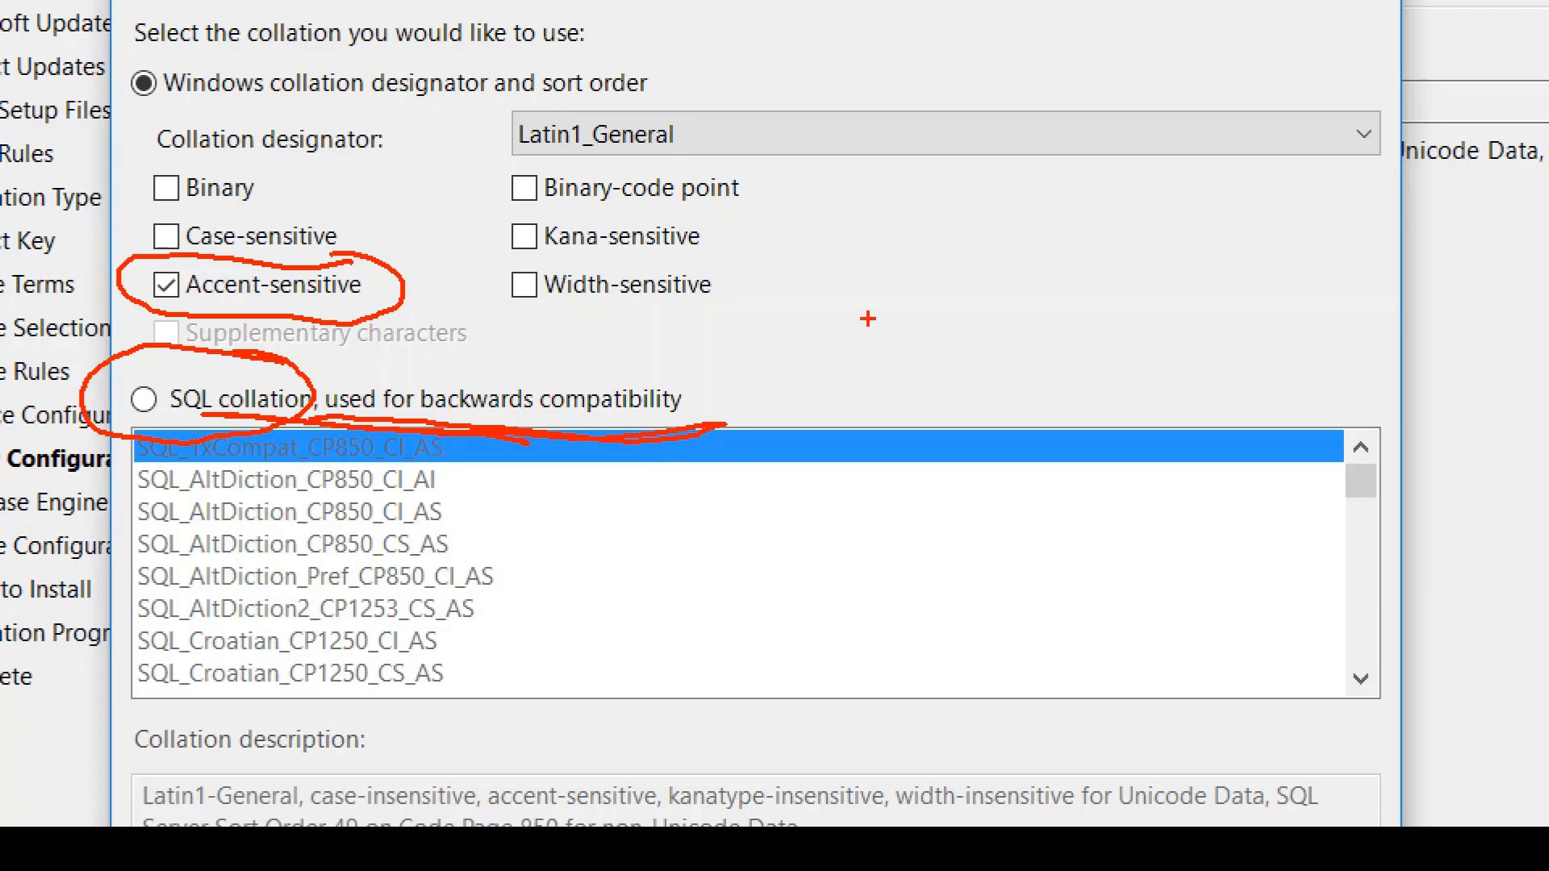
Sketch an arrow with the timings "1:48 s" and "12 s", circle the SQL collation option, and clear the annotations
mouse_move(815, 269)
mouse_down()
mouse_move(892, 363)
mouse_move(816, 401)
mouse_move(879, 418)
mouse_up()
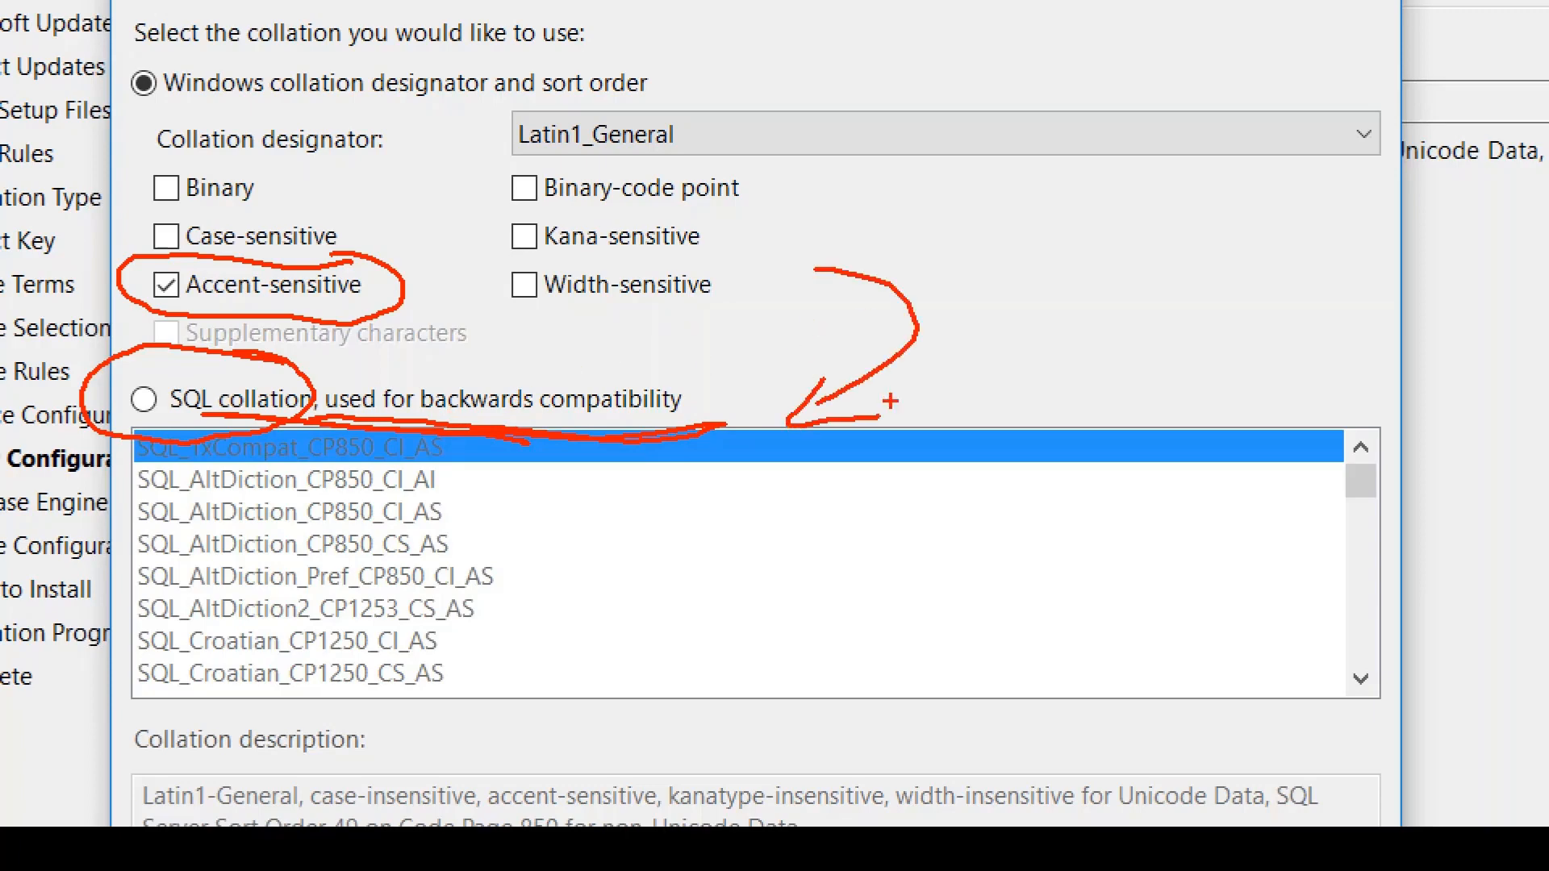
mouse_move(874, 235)
mouse_down()
mouse_move(890, 198)
mouse_move(859, 267)
mouse_up()
click(926, 198)
click(916, 236)
mouse_move(966, 188)
mouse_down()
mouse_move(949, 213)
mouse_move(958, 250)
mouse_up()
drag(1024, 185, 1053, 157)
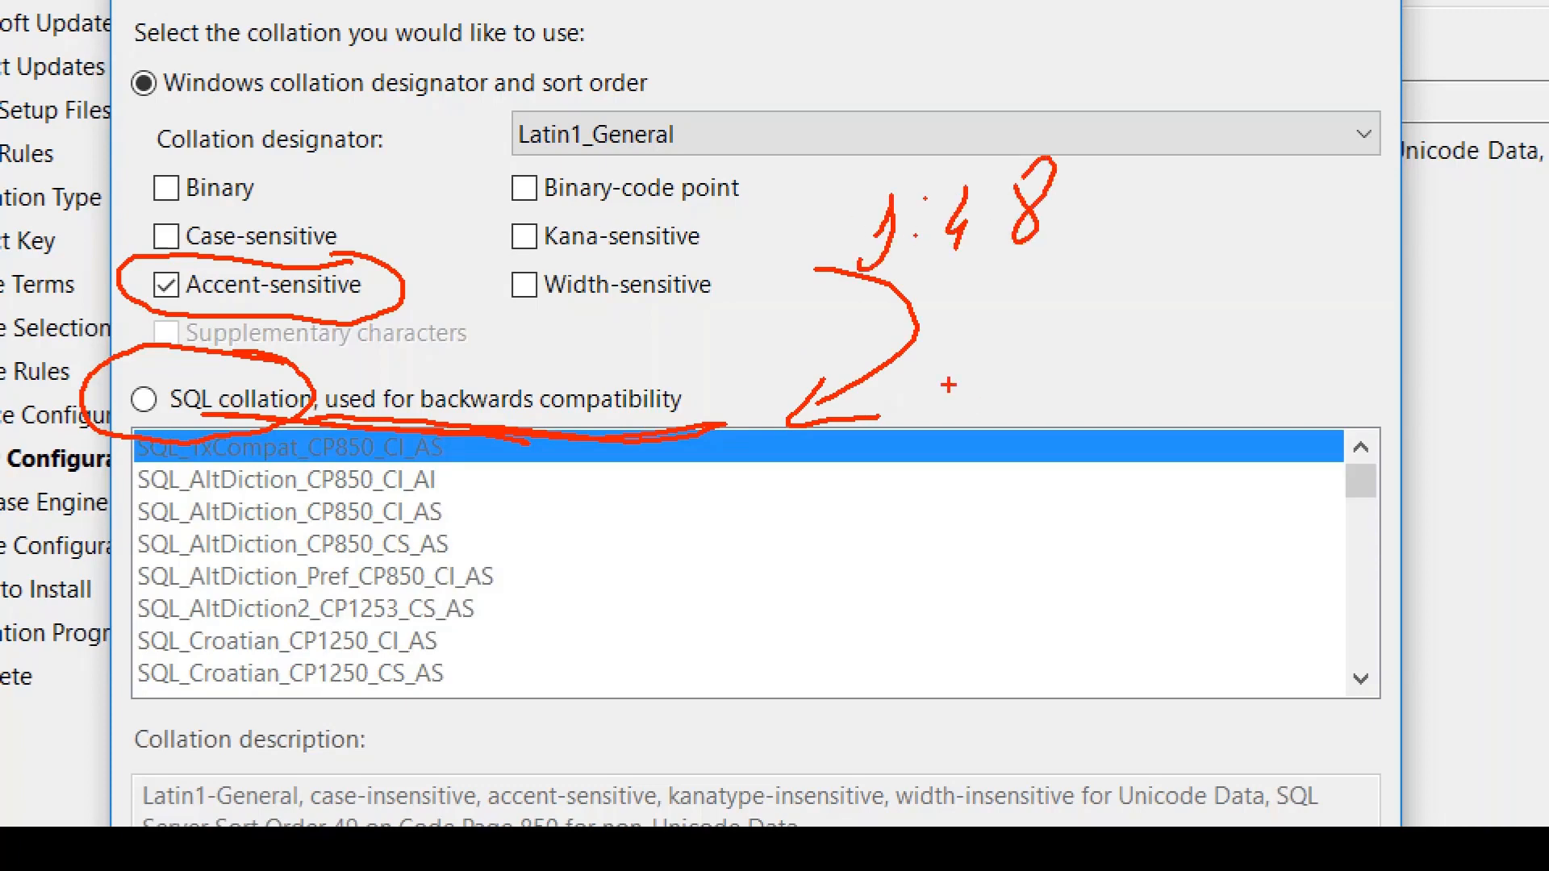
drag(942, 390, 946, 421)
mouse_move(1008, 359)
mouse_down()
mouse_move(1049, 415)
mouse_move(1130, 422)
mouse_up()
mouse_move(1075, 188)
mouse_down()
mouse_move(1114, 159)
mouse_move(1096, 216)
mouse_up()
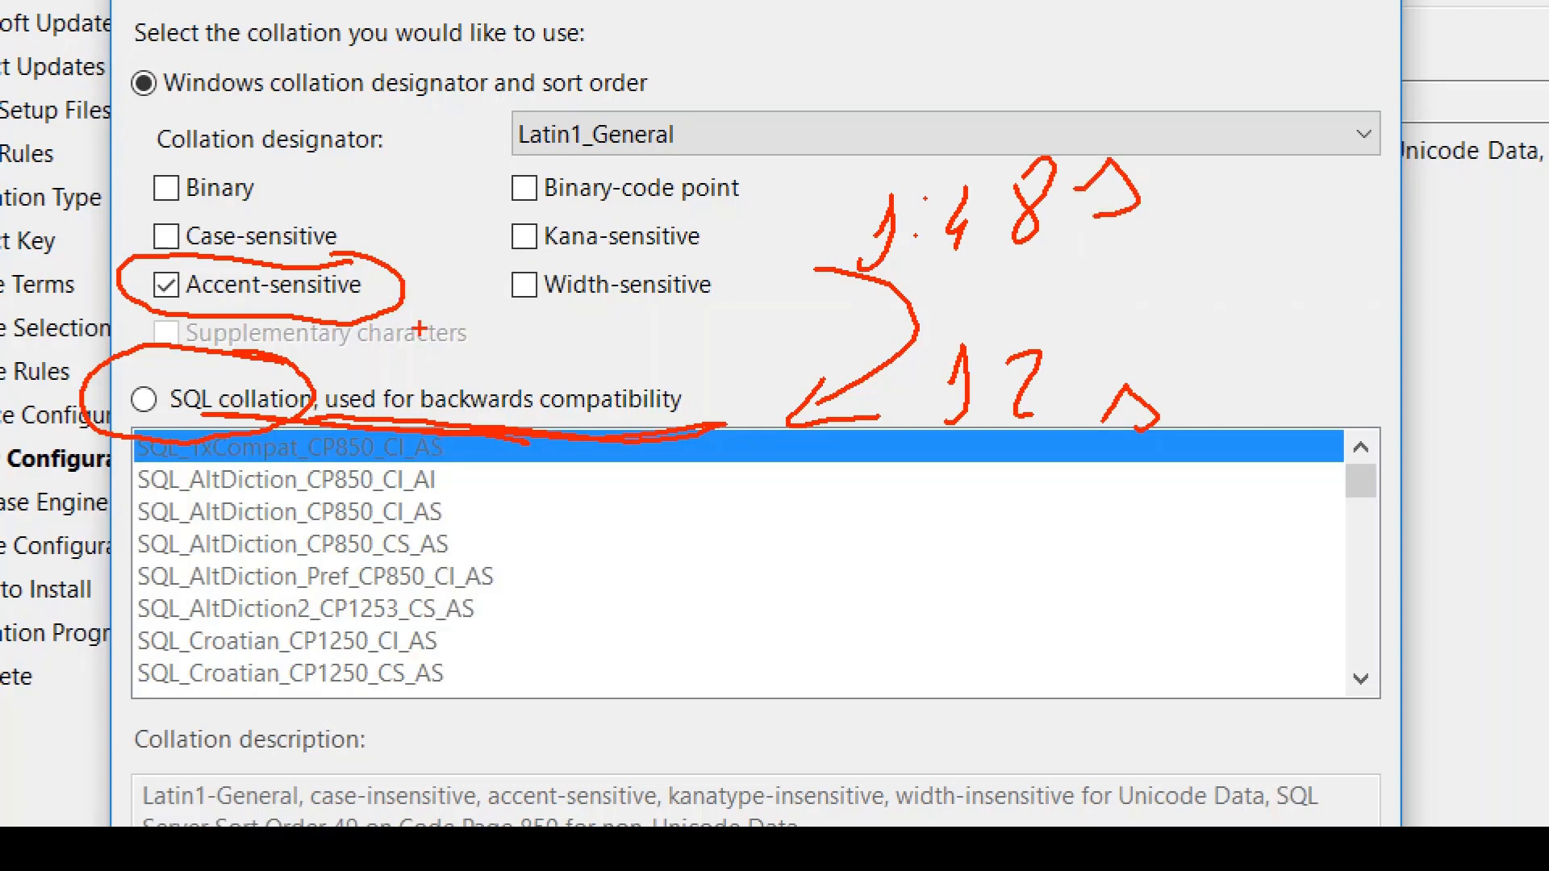
mouse_move(226, 385)
mouse_down()
mouse_move(161, 435)
mouse_move(230, 378)
mouse_up()
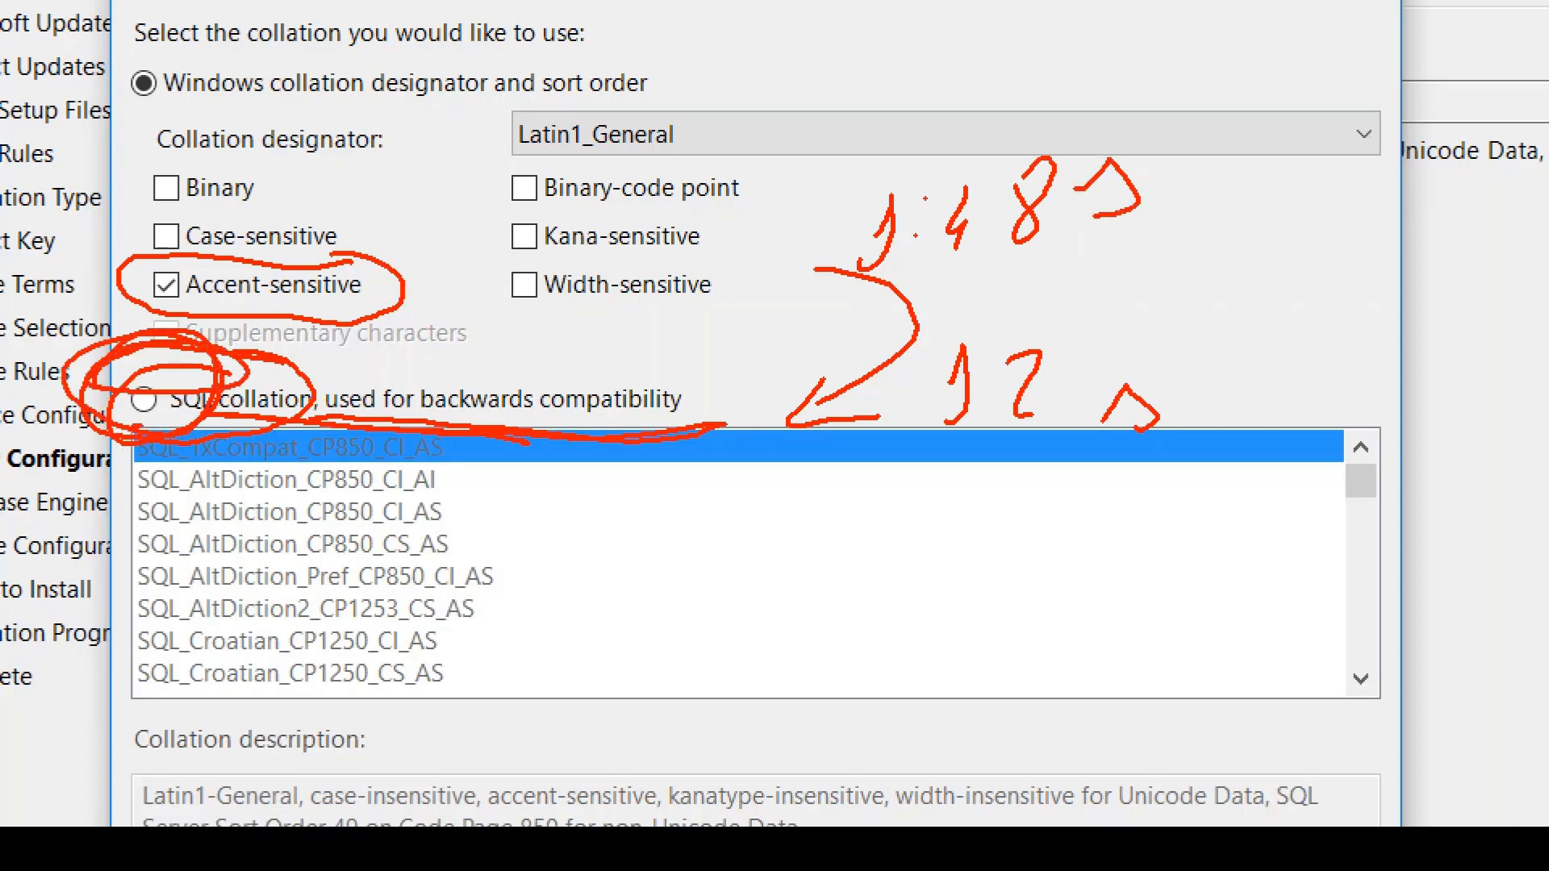
key(Escape)
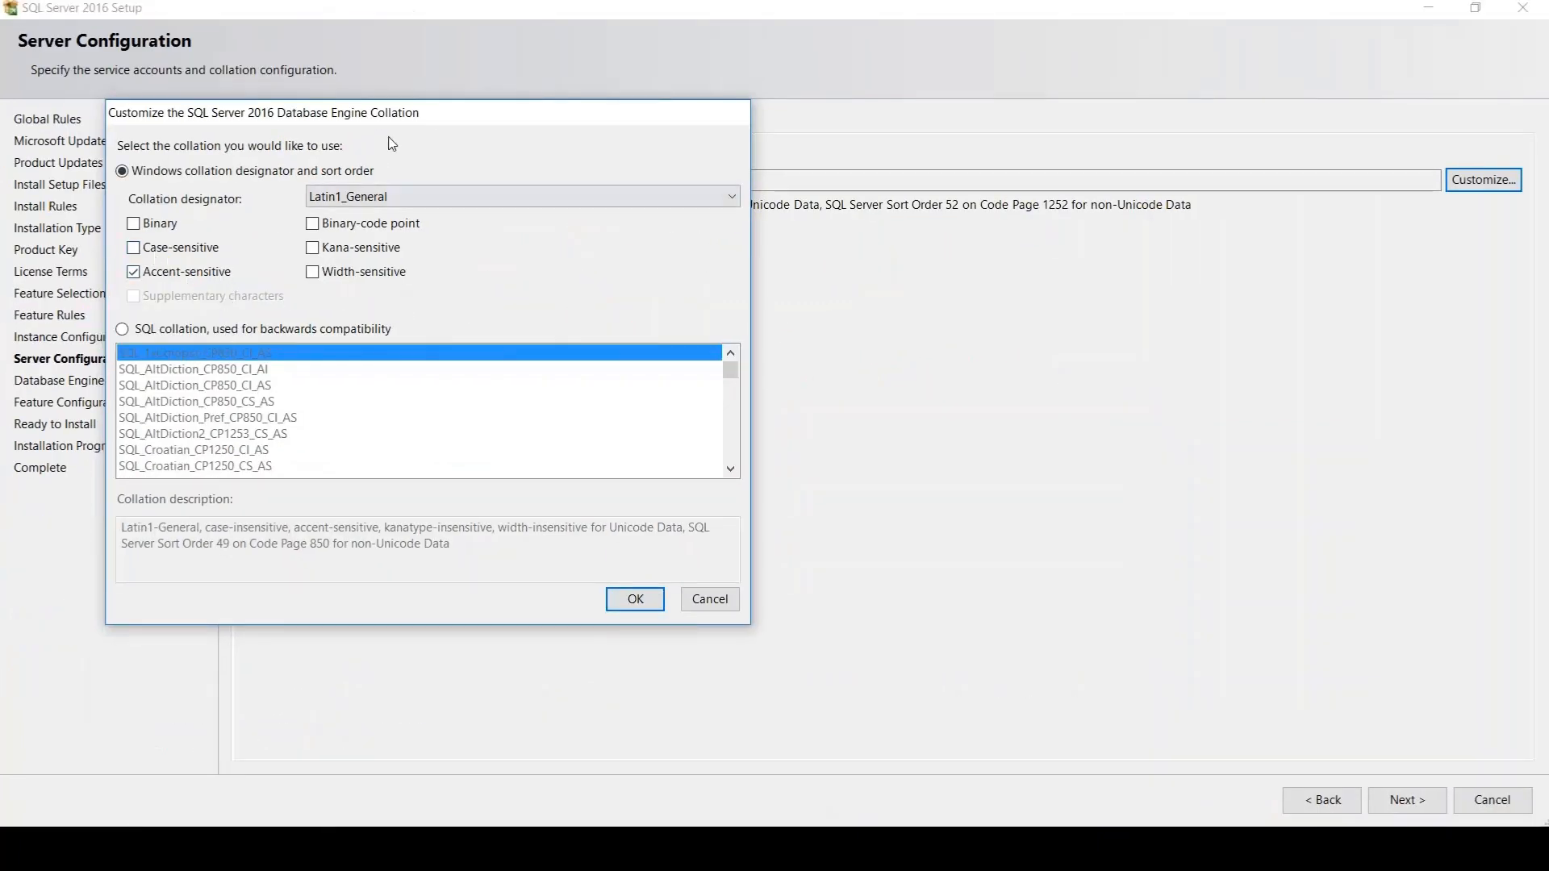
Turn off accent sensitivity for the Latin1_General designator and apply the Latin1_General_CI_AI collation
drag(409, 121, 832, 248)
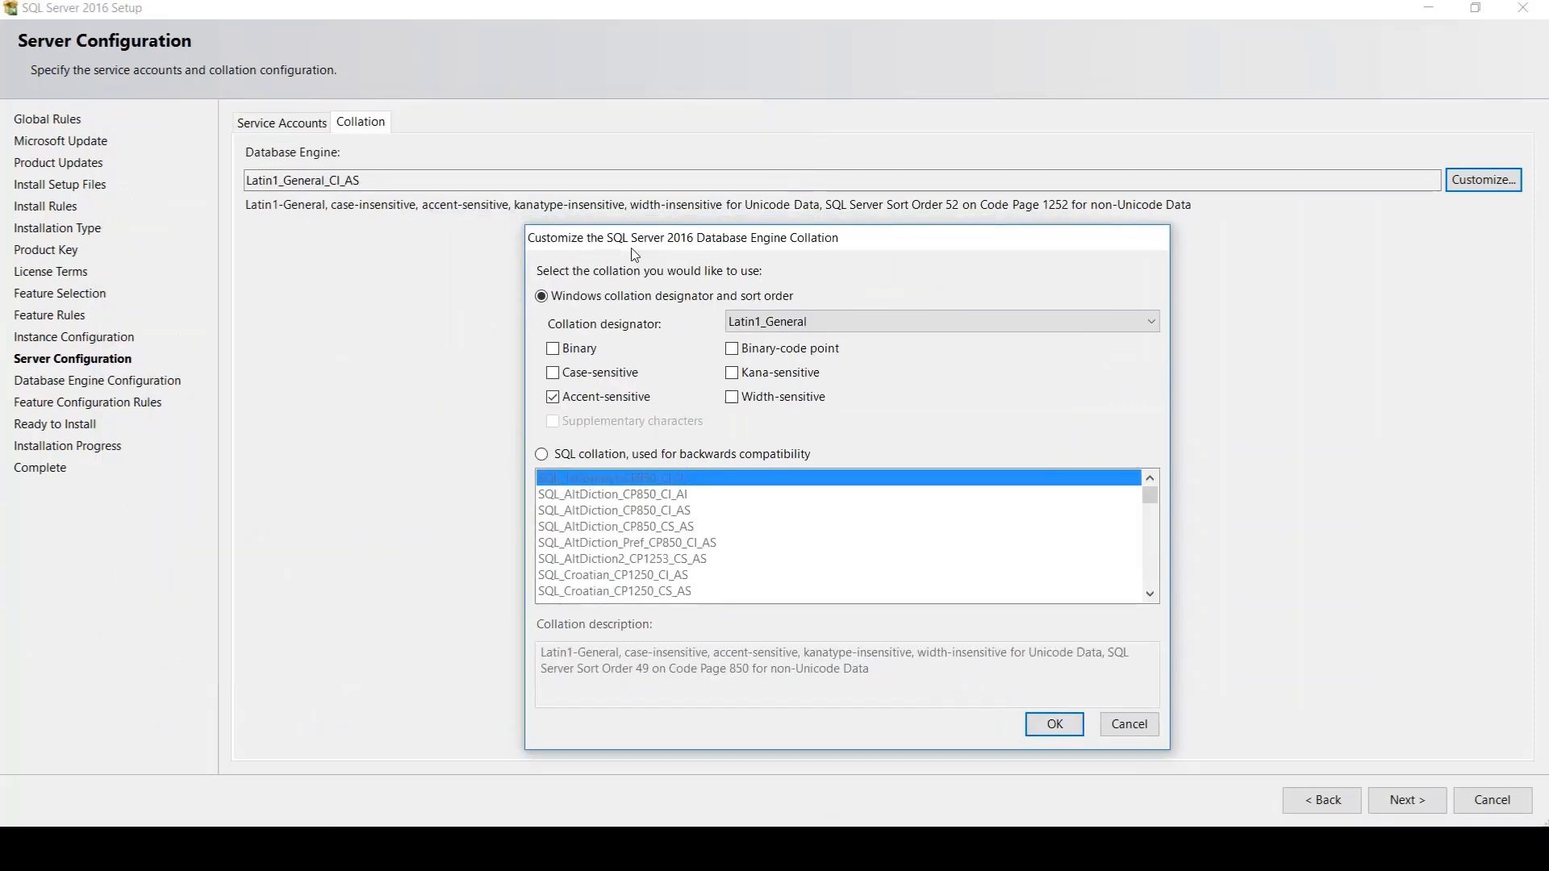
click(604, 397)
click(1054, 724)
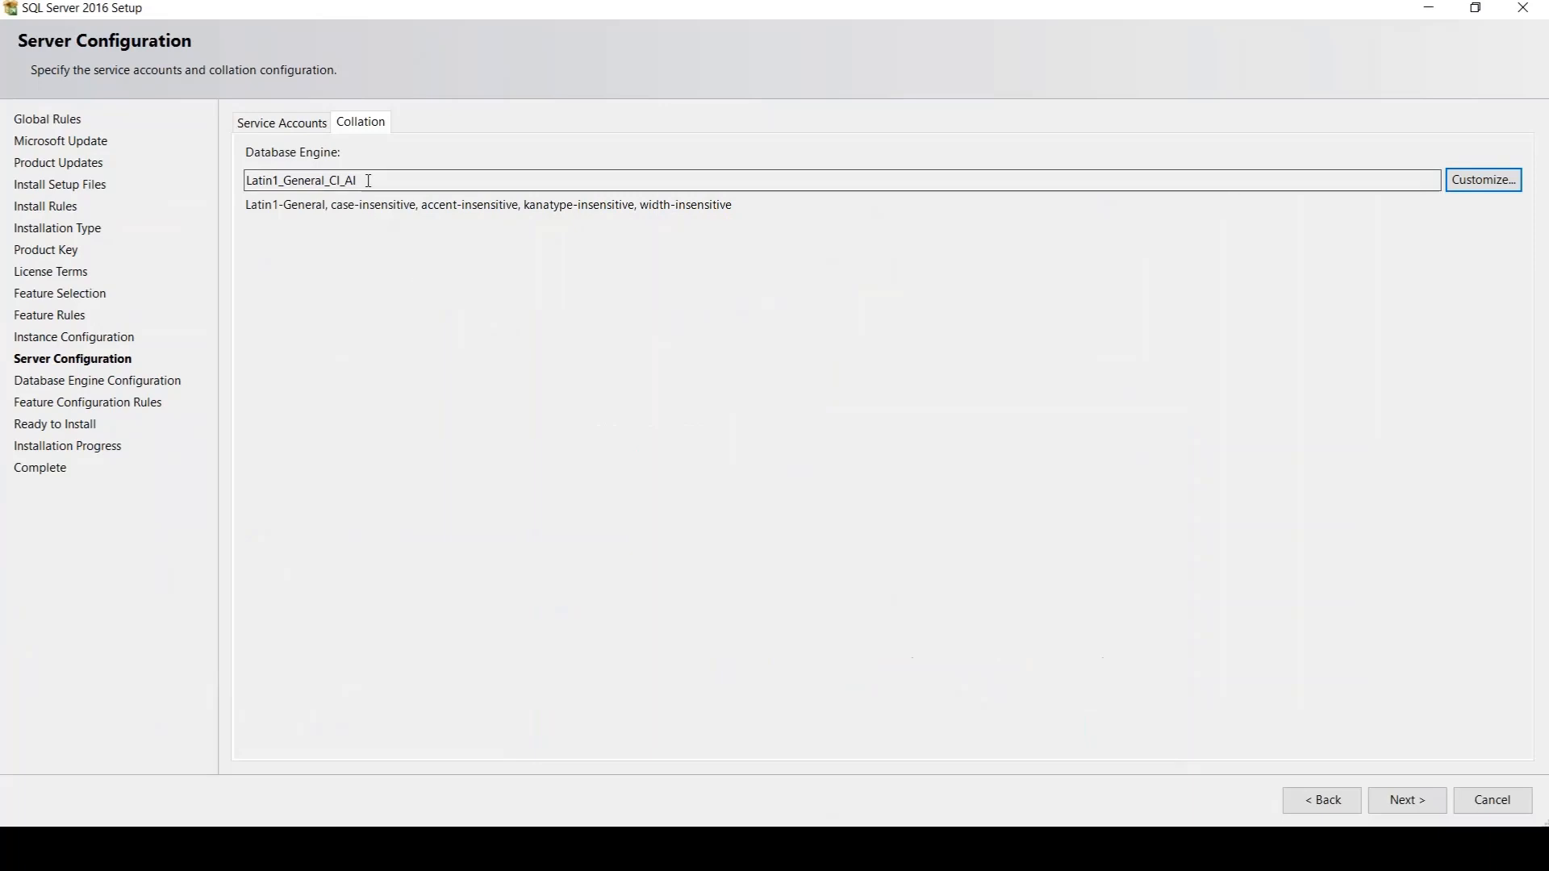
Magnify the collation name, circle and underline its CI_AI suffix, and clear the annotations
key(ctrl+1)
click(263, 195)
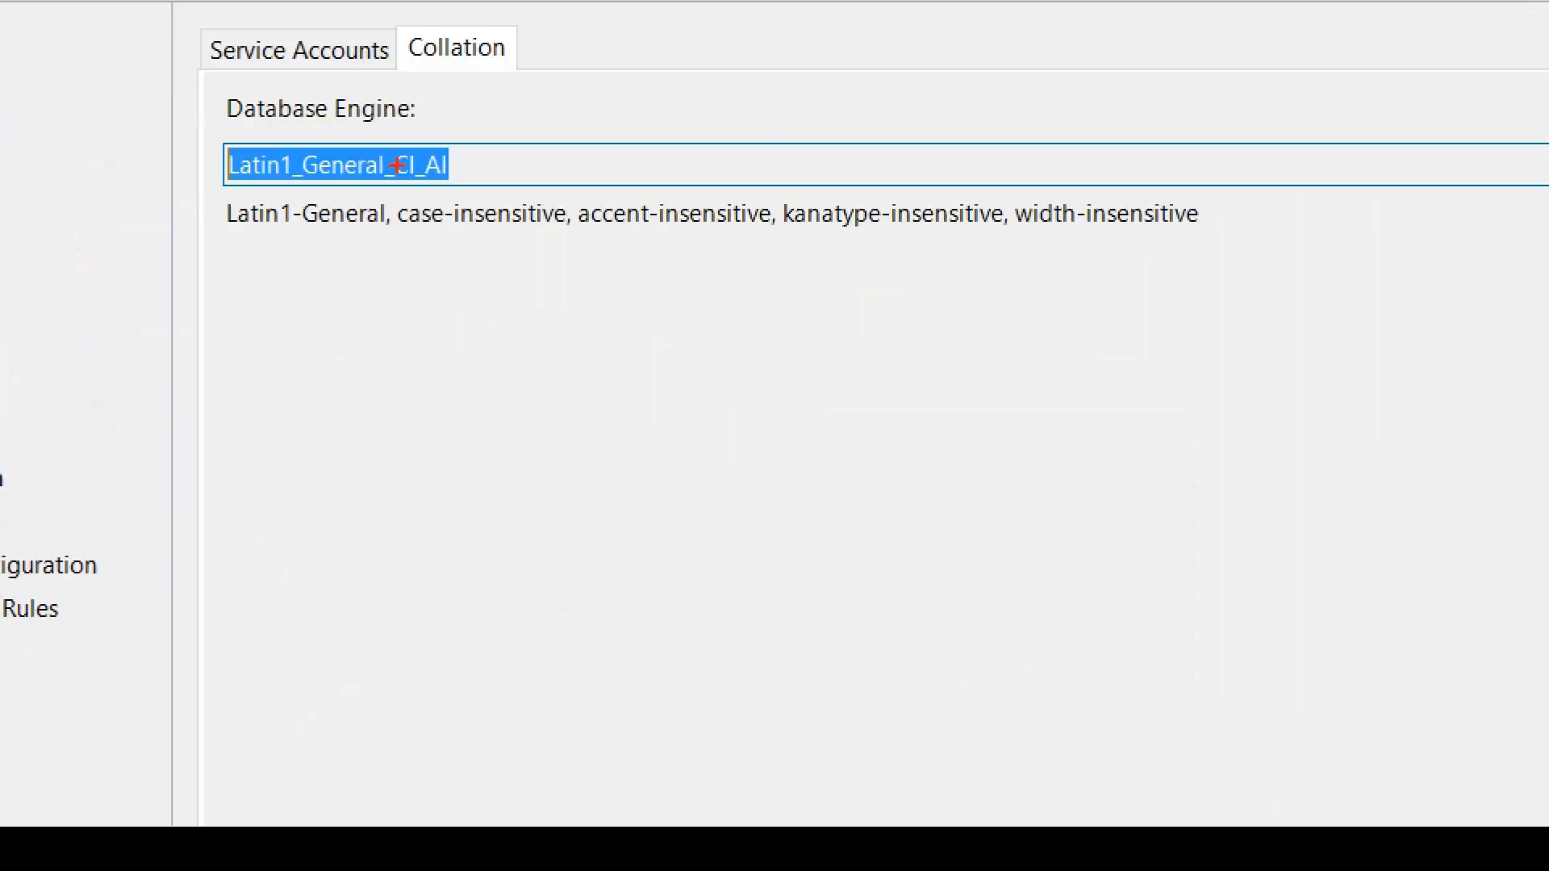
mouse_move(463, 142)
mouse_down()
mouse_move(363, 167)
mouse_move(422, 143)
mouse_up()
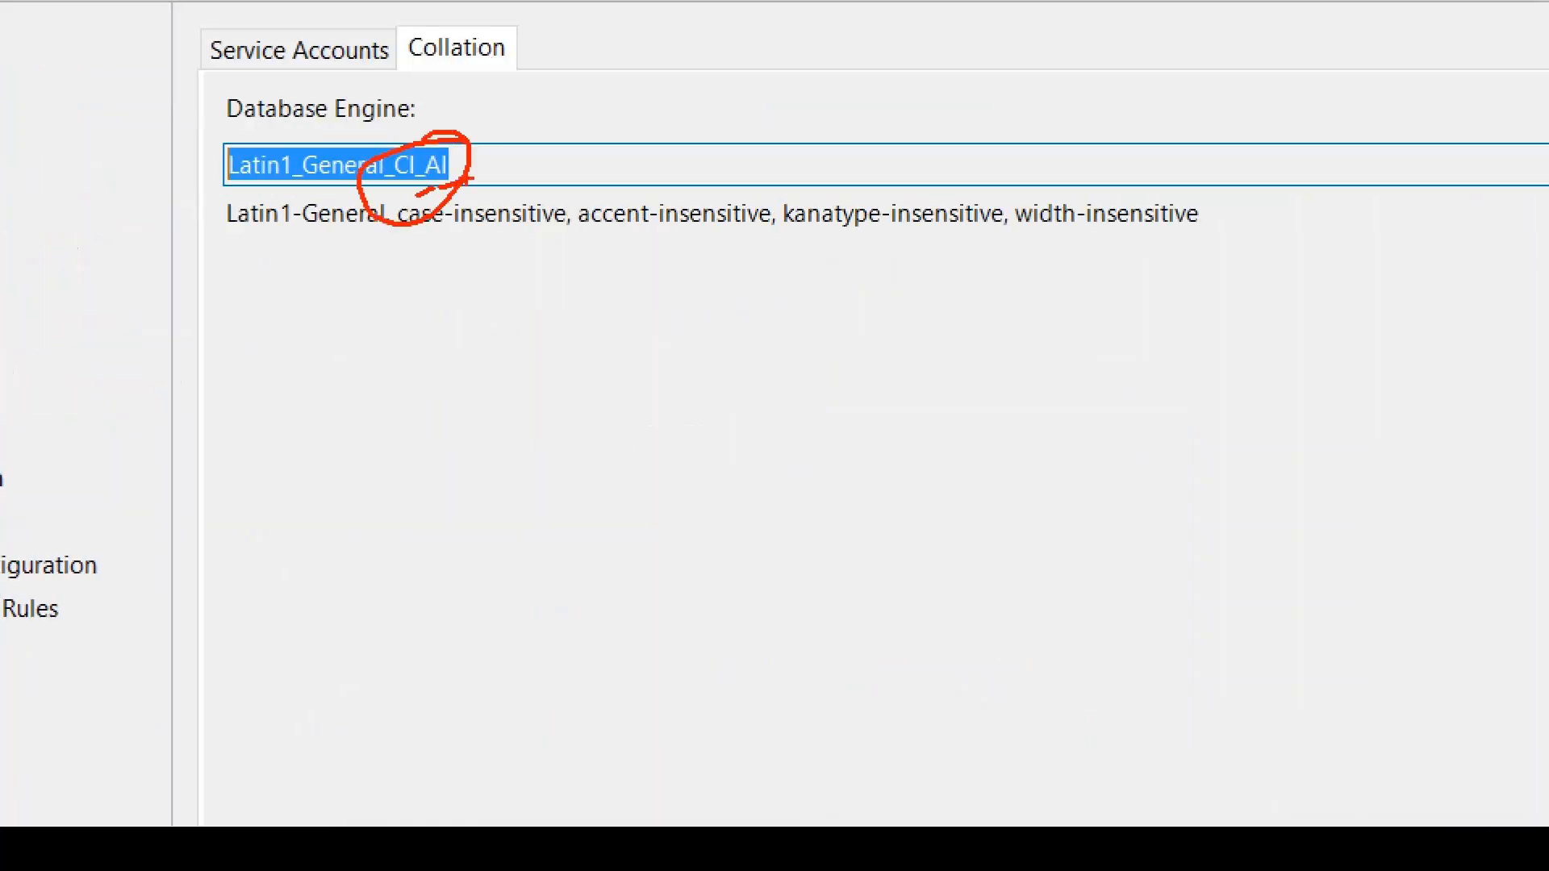
key(Escape)
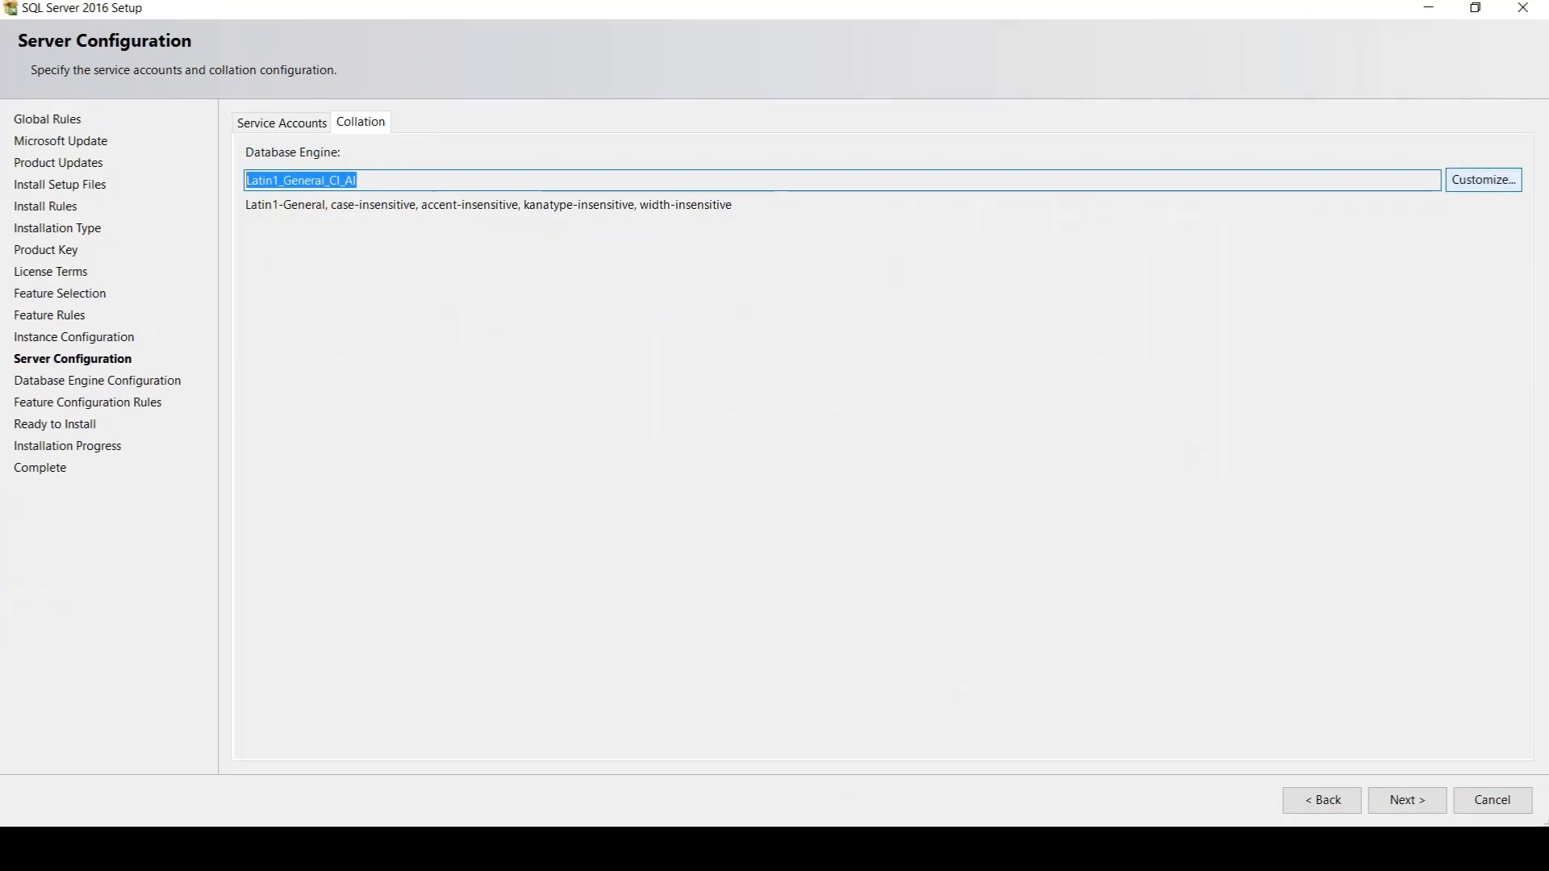
Try the Binary-code point option for the collation, circle the BIN2 suffix in its name, and clear the annotations
click(1484, 179)
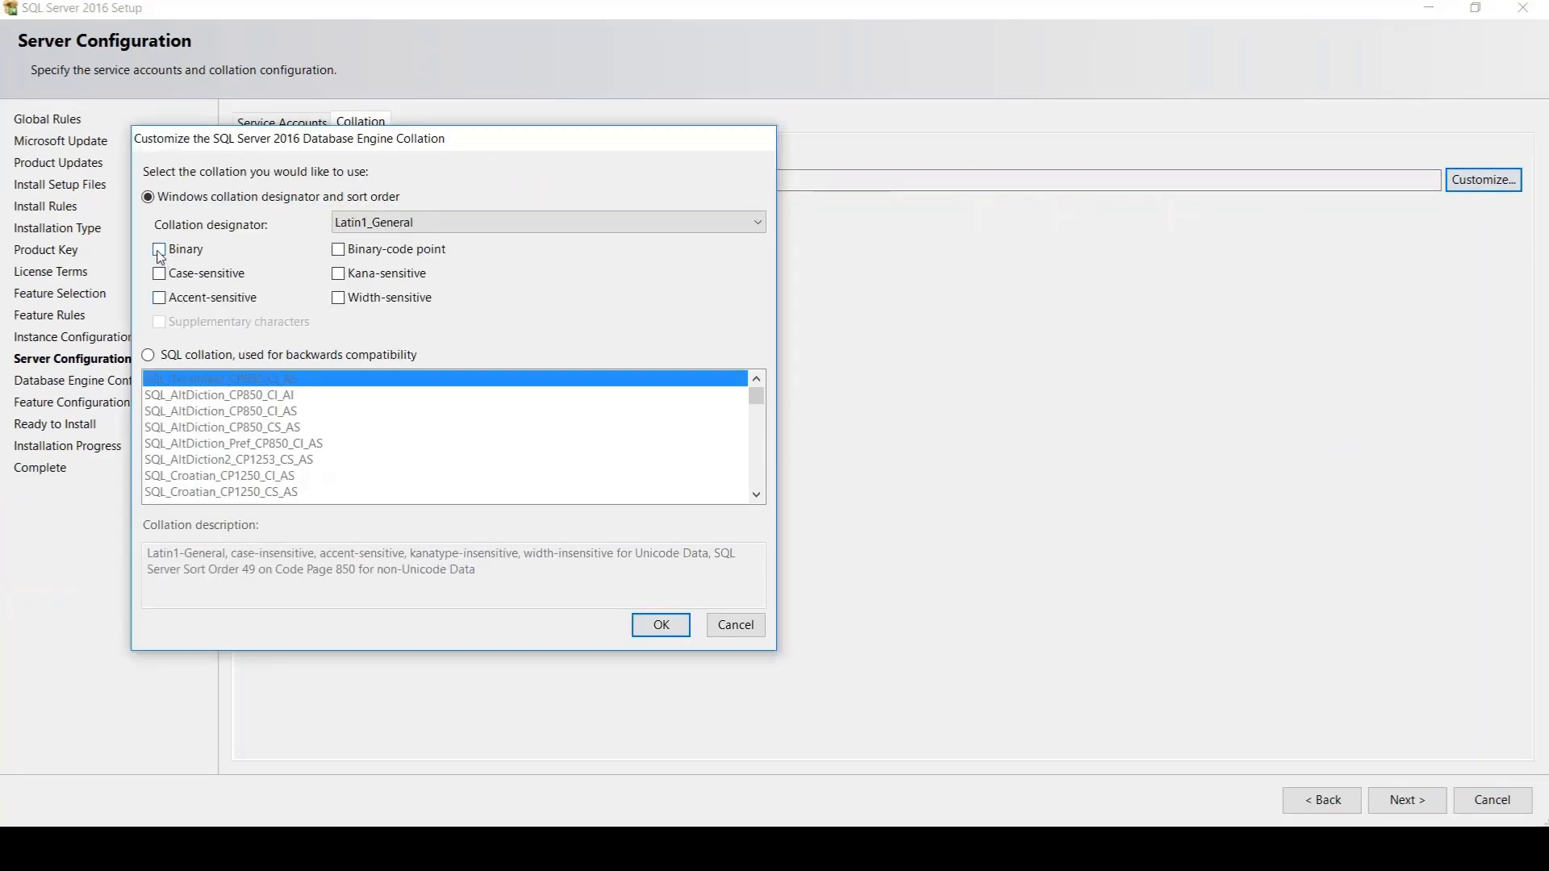
click(343, 250)
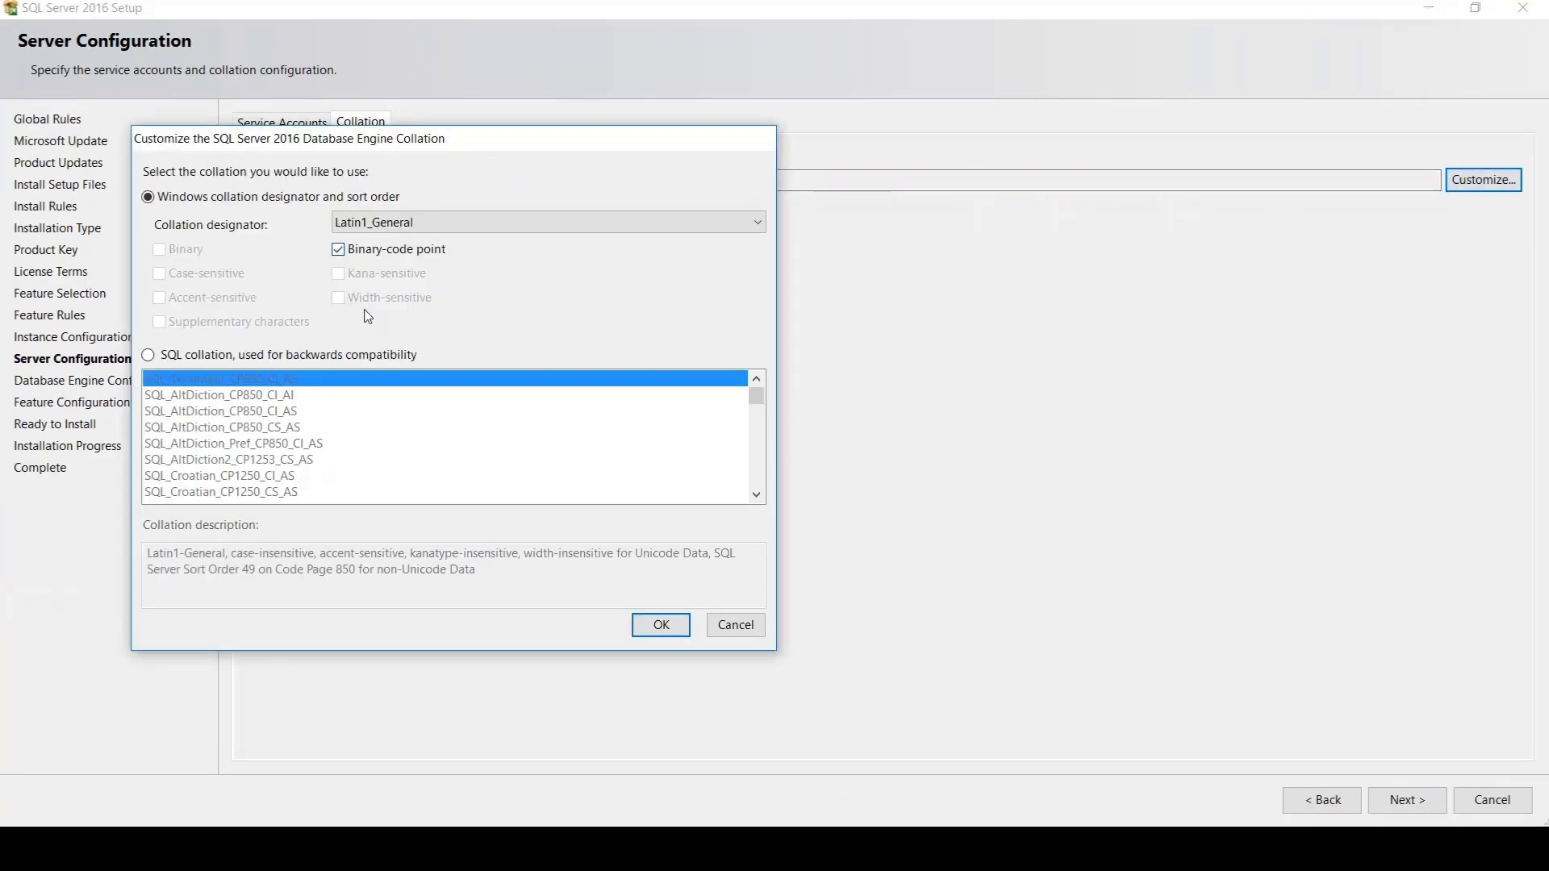
click(662, 627)
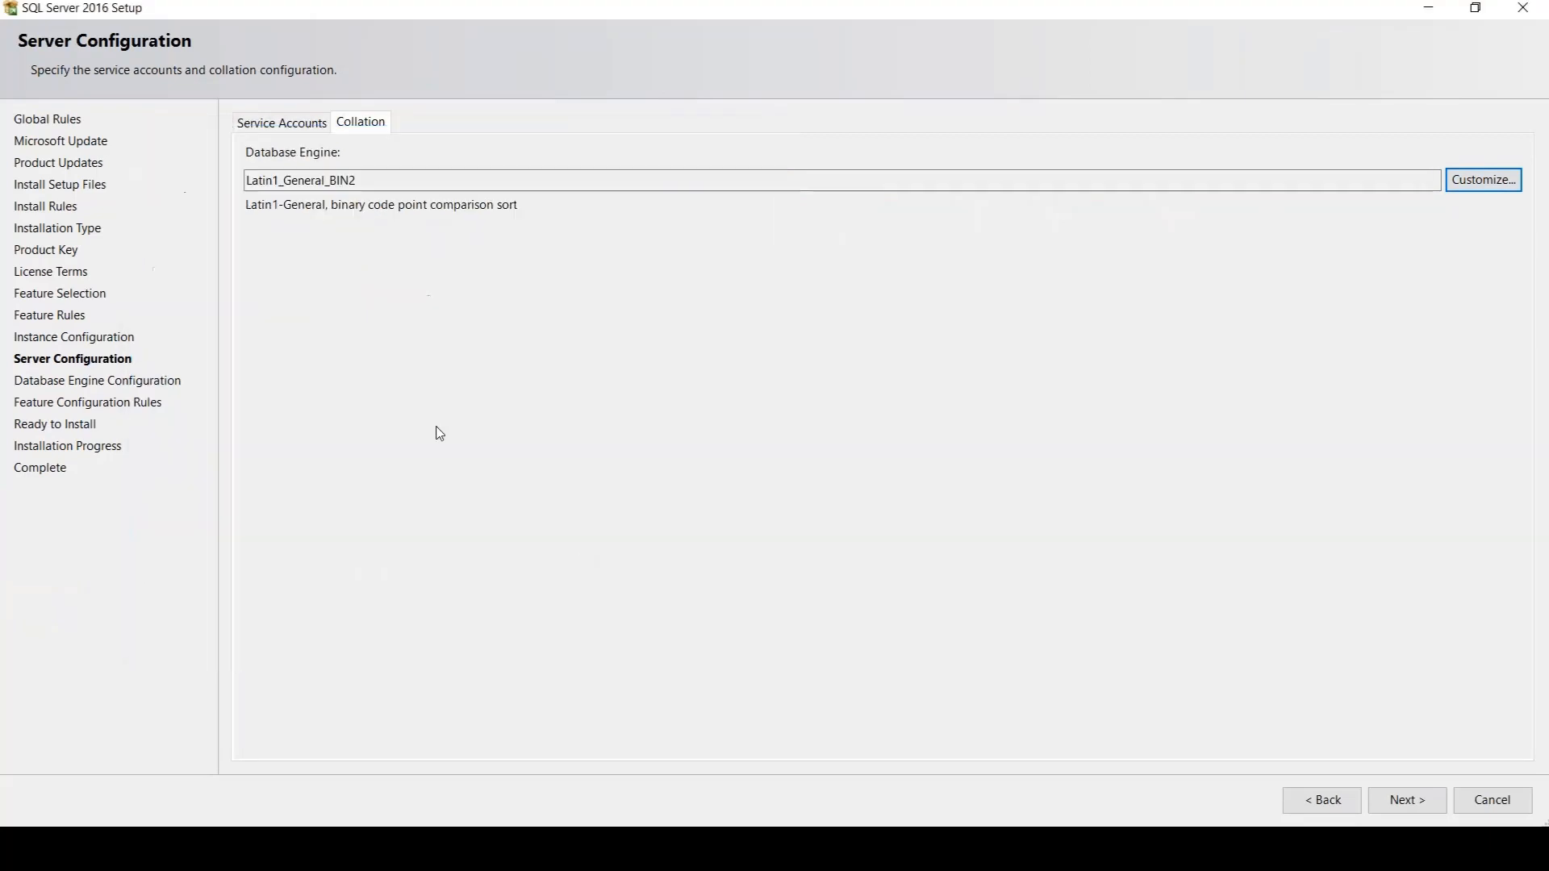
key(ctrl+1)
click(366, 239)
mouse_move(370, 90)
mouse_down()
mouse_move(332, 71)
mouse_move(322, 35)
mouse_move(297, 43)
mouse_up()
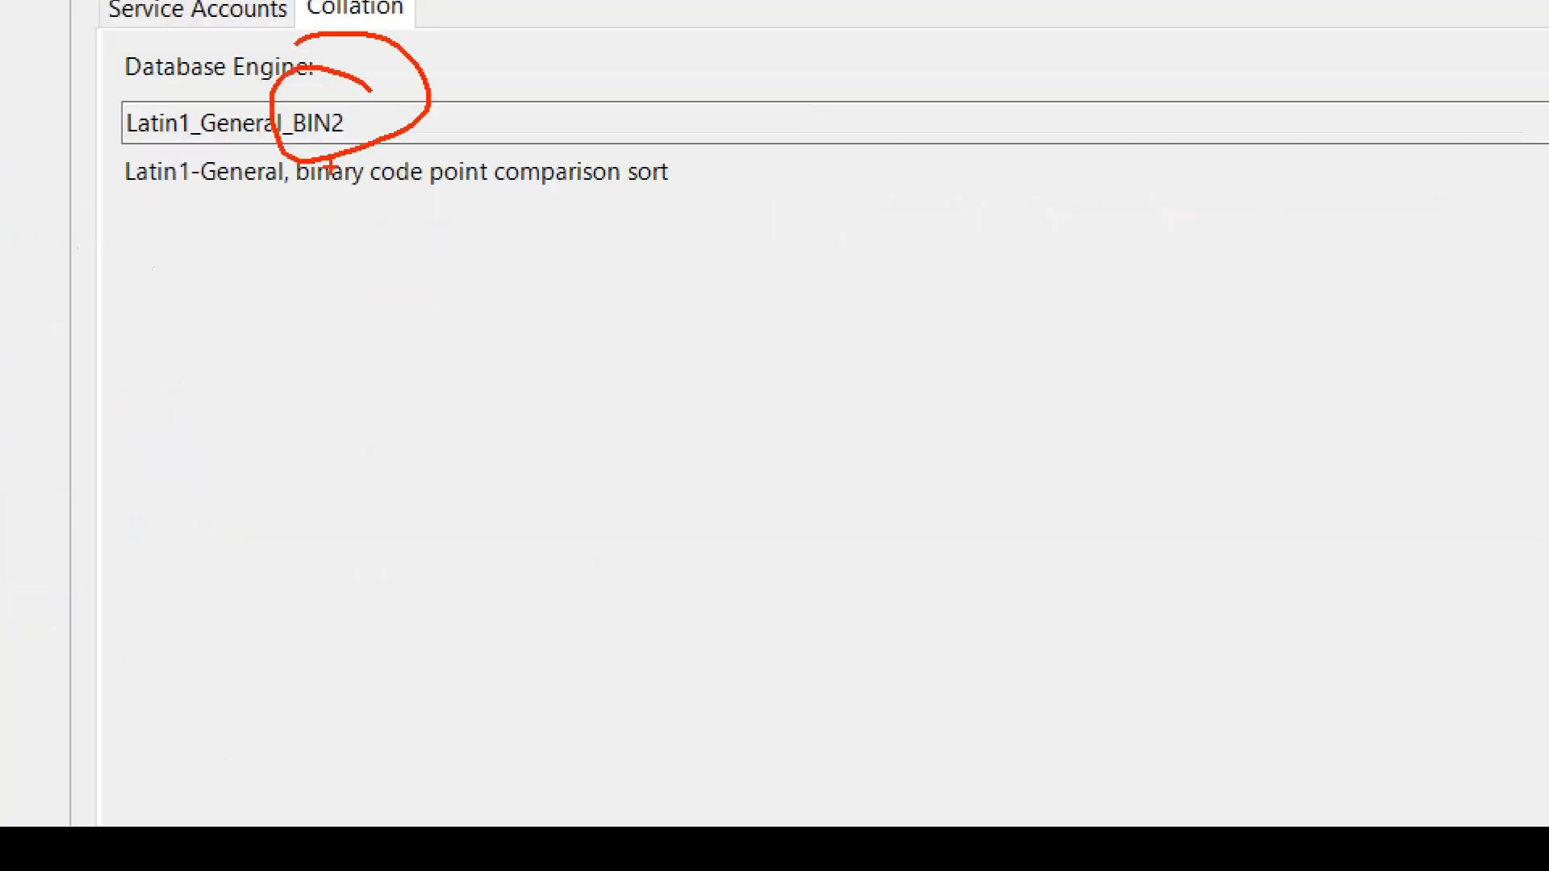
key(Escape)
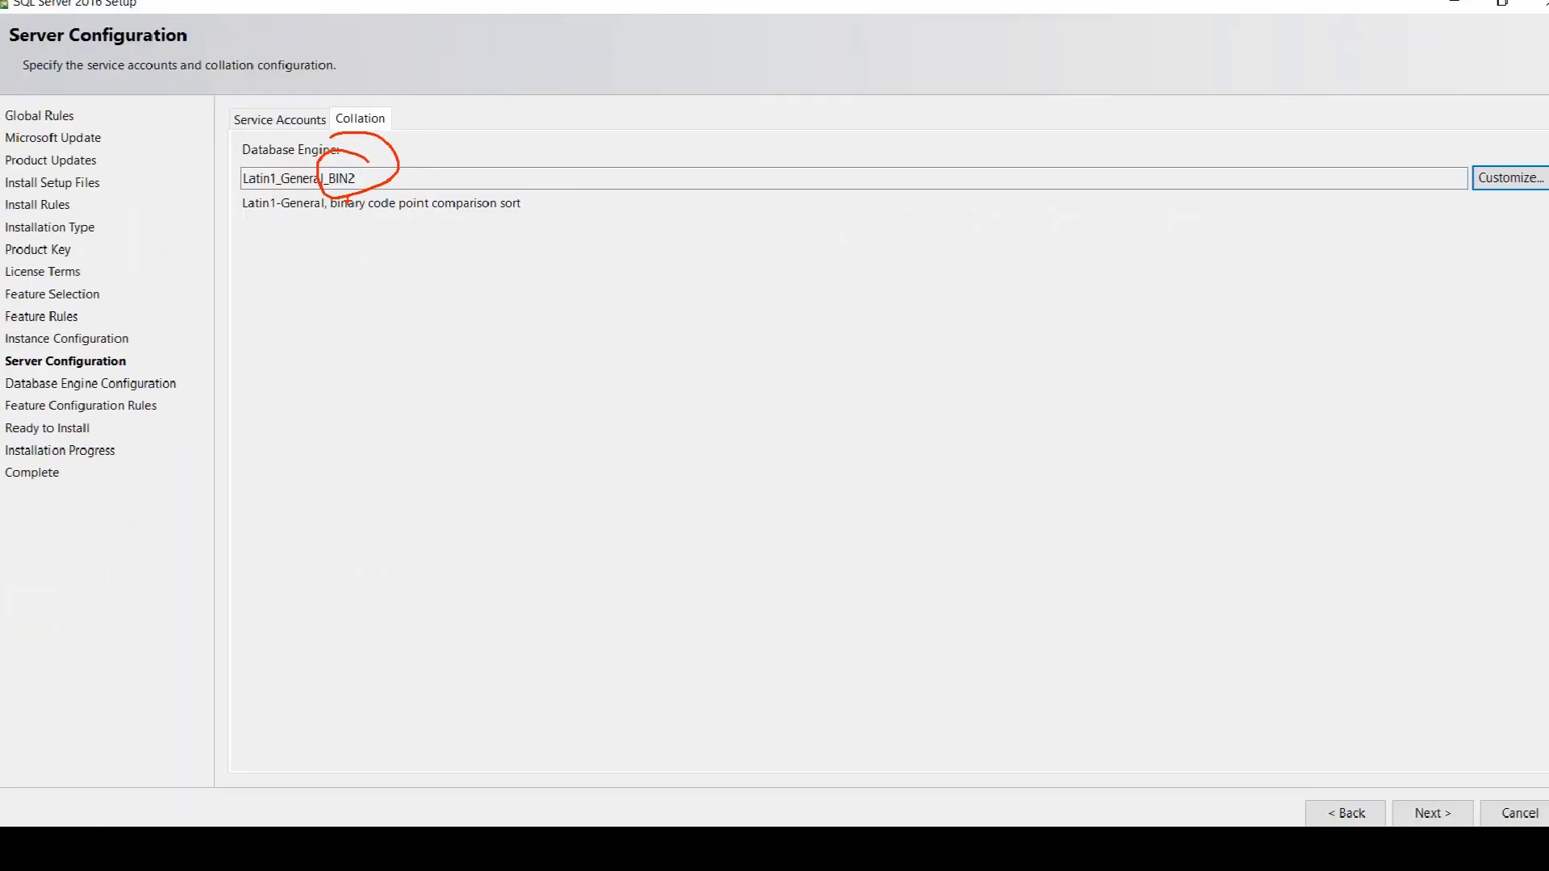
Turn off the Binary-code point option and apply the Latin1_General_CI_AI collation again
click(1475, 181)
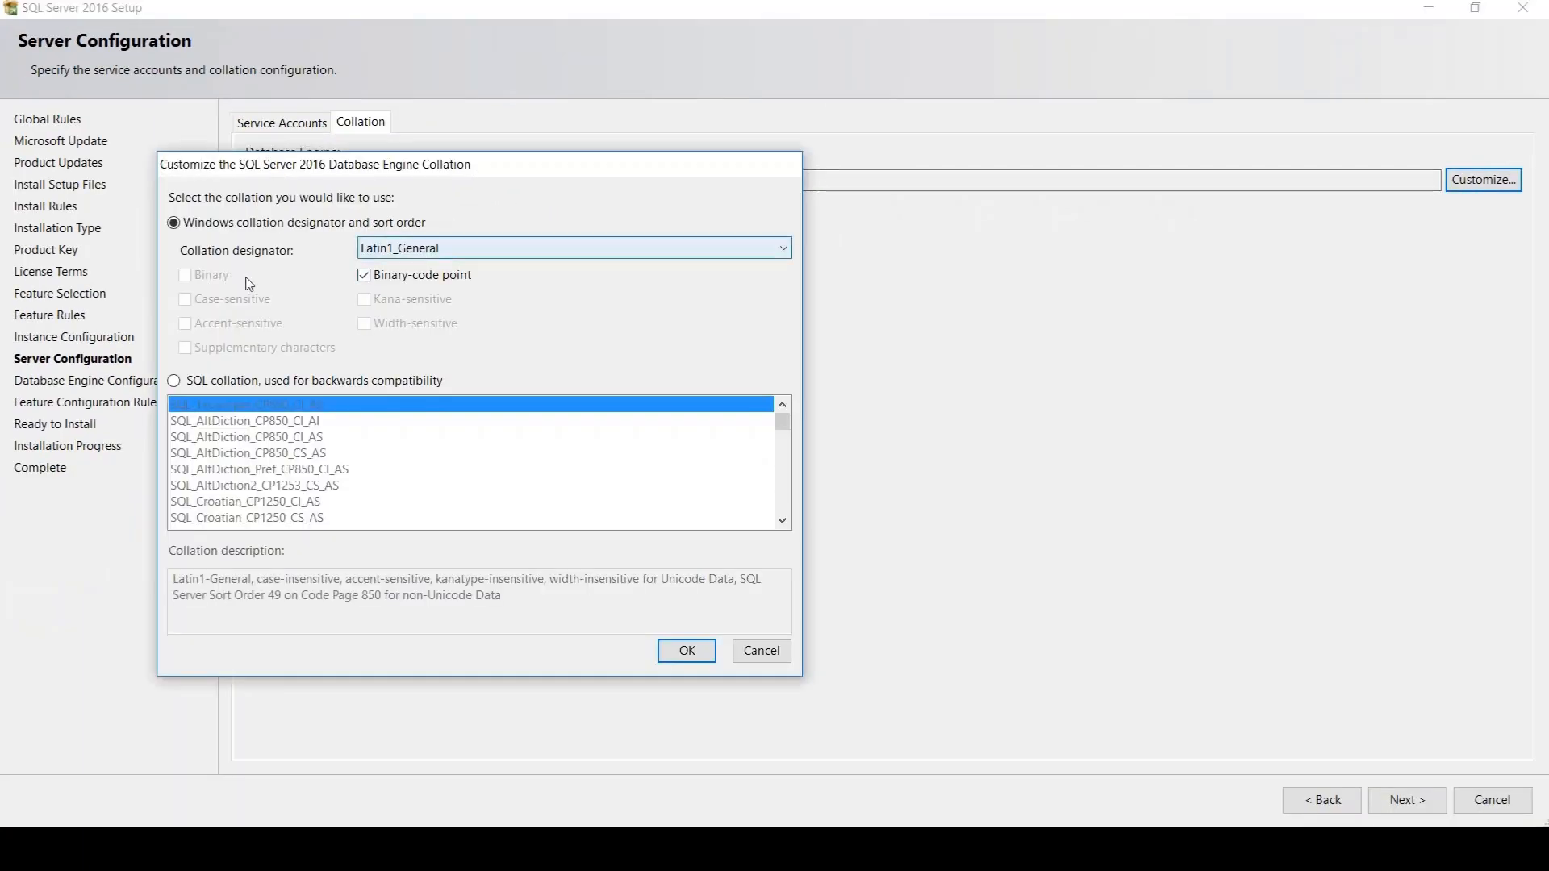
click(371, 276)
click(687, 651)
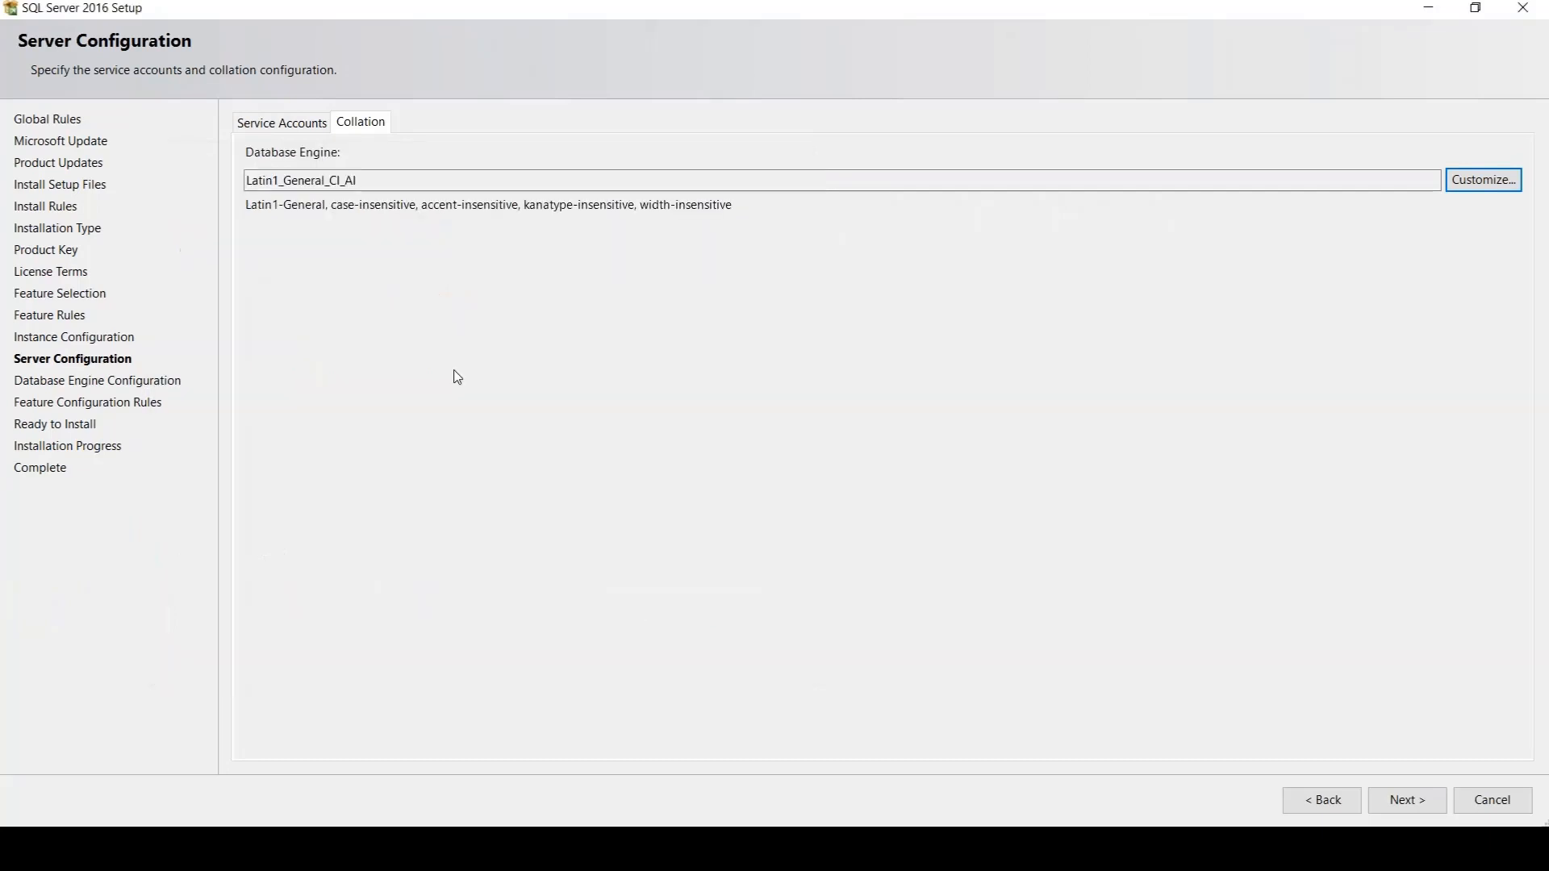
In the service accounts settings, annotate the Perform Volume Maintenance Task option with "IFI" and grant that privilege to the Database Engine service
click(289, 125)
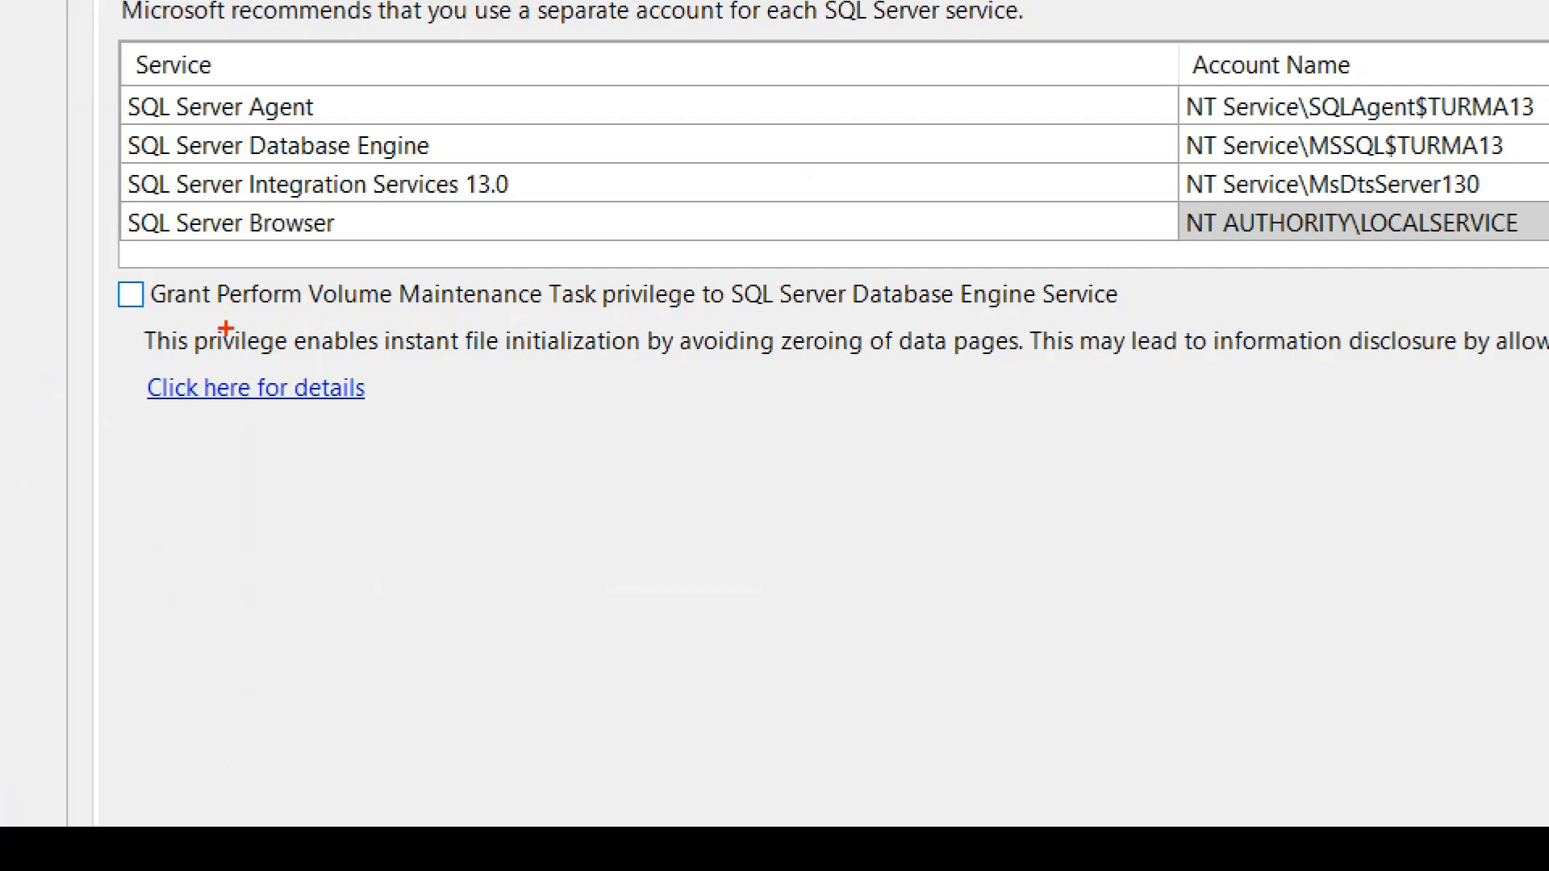
mouse_move(141, 343)
mouse_down()
mouse_move(286, 322)
mouse_move(1180, 327)
mouse_move(638, 194)
mouse_move(198, 343)
mouse_up()
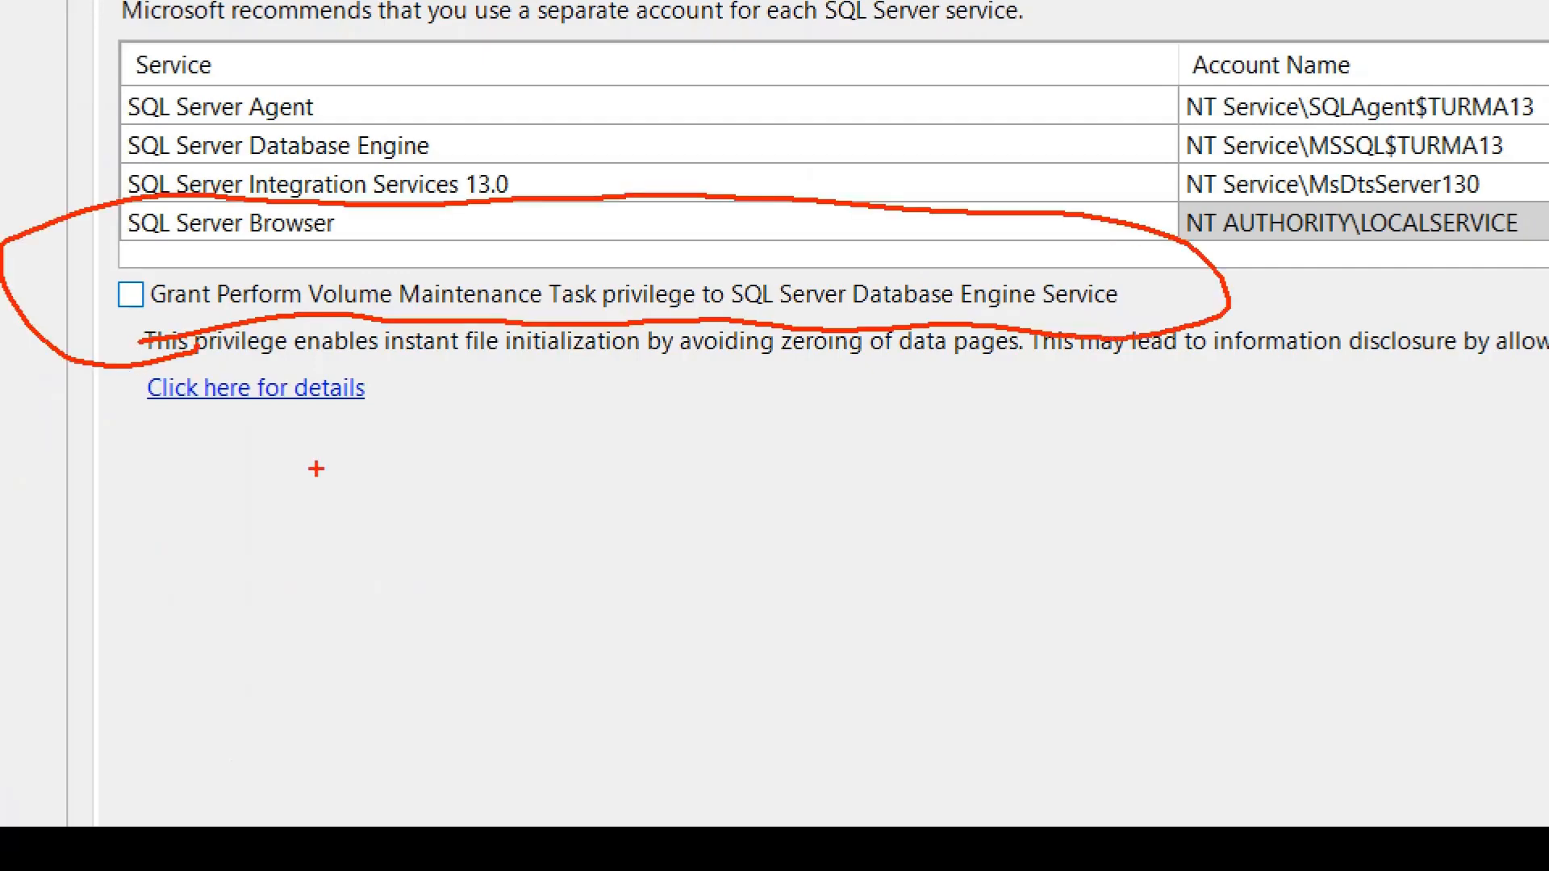
drag(385, 484, 385, 625)
mouse_move(442, 525)
mouse_down()
mouse_move(456, 481)
mouse_move(516, 477)
mouse_up()
drag(462, 558, 510, 547)
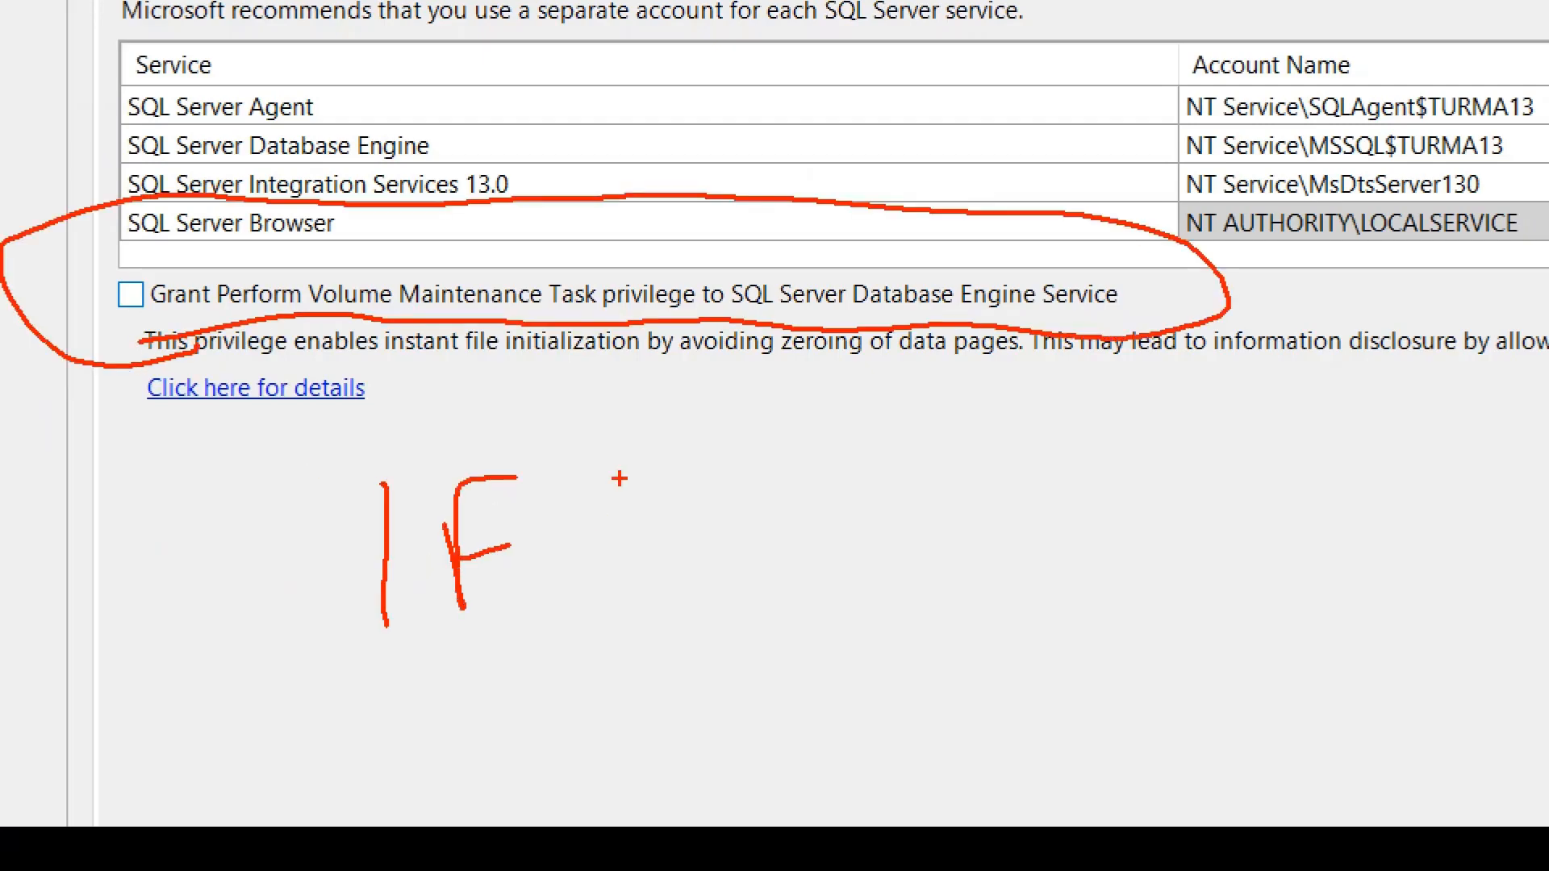
drag(619, 479, 621, 582)
drag(578, 580, 646, 574)
drag(578, 468, 644, 442)
drag(349, 490, 440, 460)
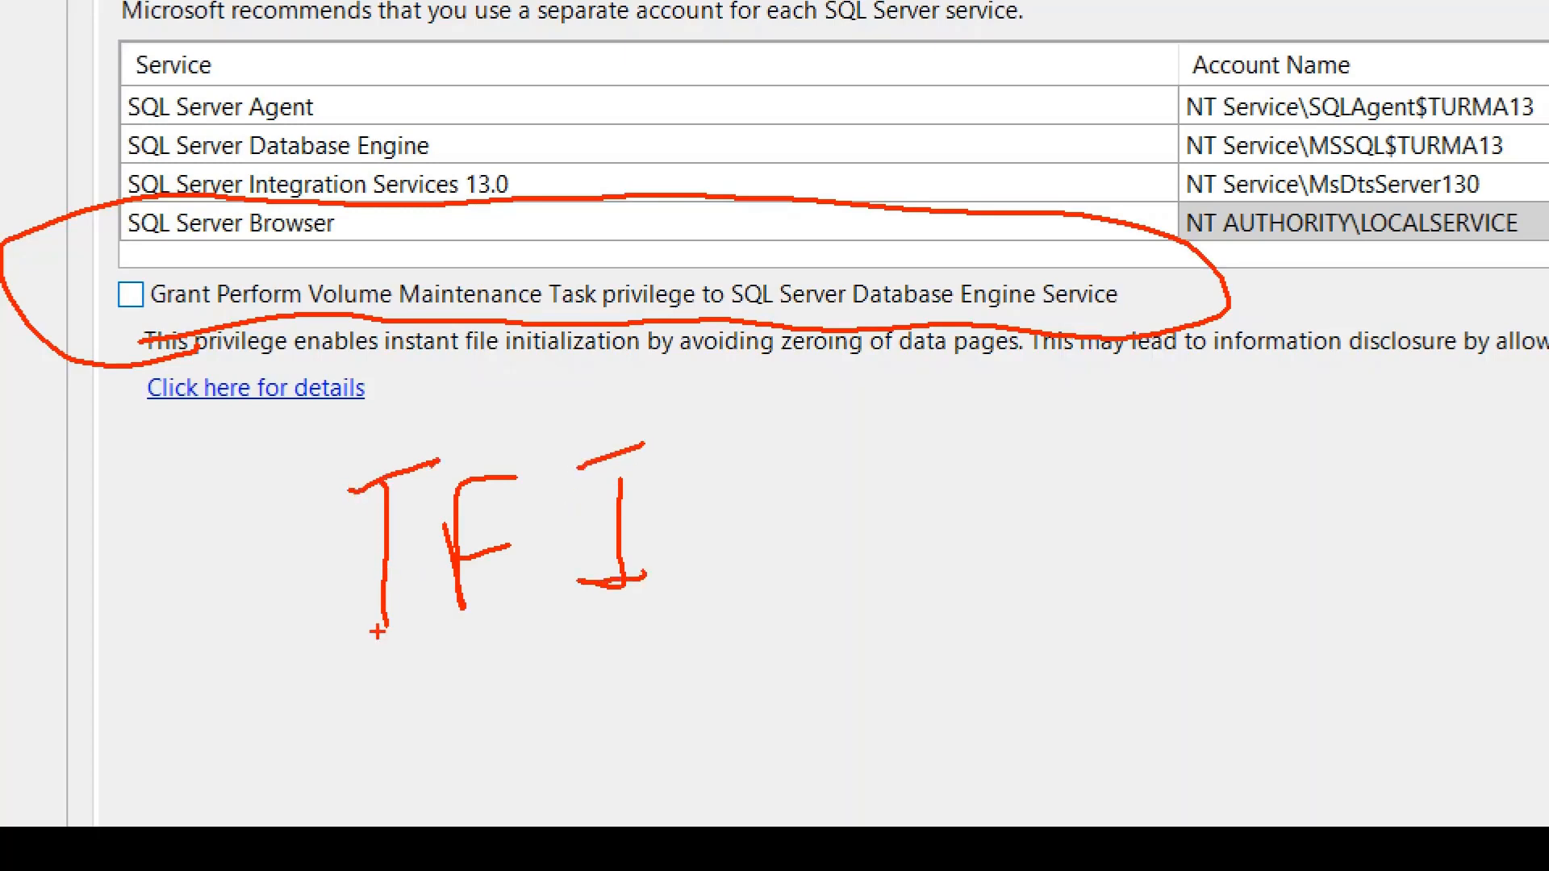
drag(360, 640, 445, 618)
drag(339, 633, 436, 608)
key(Escape)
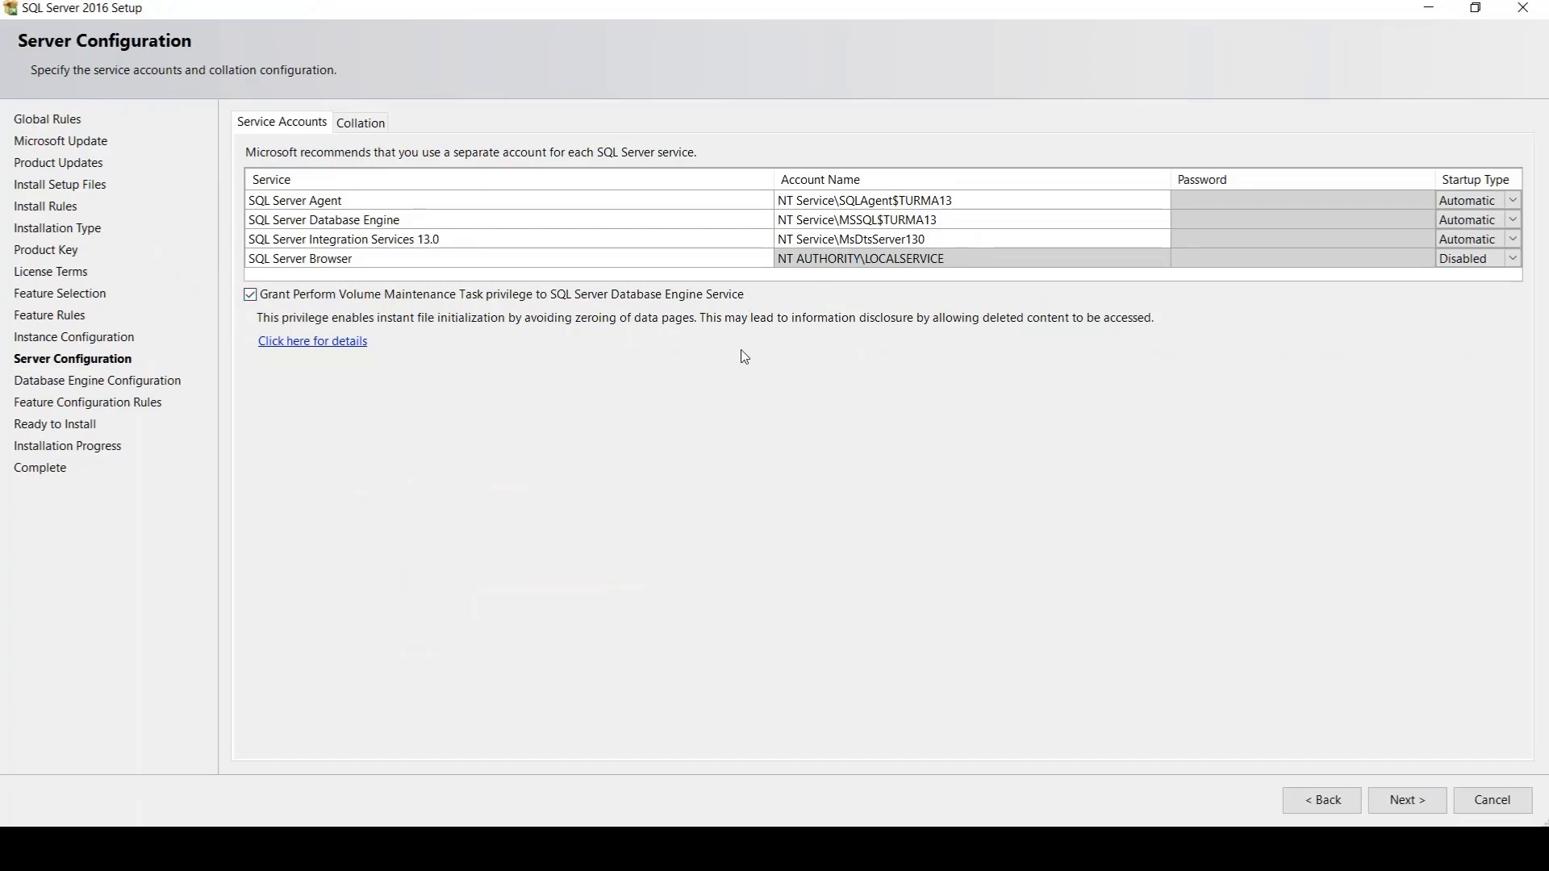
Write "IFI" below the Perform Volume Maintenance Task privilege option and underline it
mouse_move(727, 408)
mouse_down()
mouse_move(726, 487)
mouse_move(776, 470)
mouse_move(737, 409)
mouse_up()
drag(805, 404, 829, 474)
drag(815, 394, 852, 387)
drag(841, 444, 980, 374)
mouse_move(959, 385)
mouse_down()
mouse_move(976, 441)
mouse_move(1039, 425)
mouse_up()
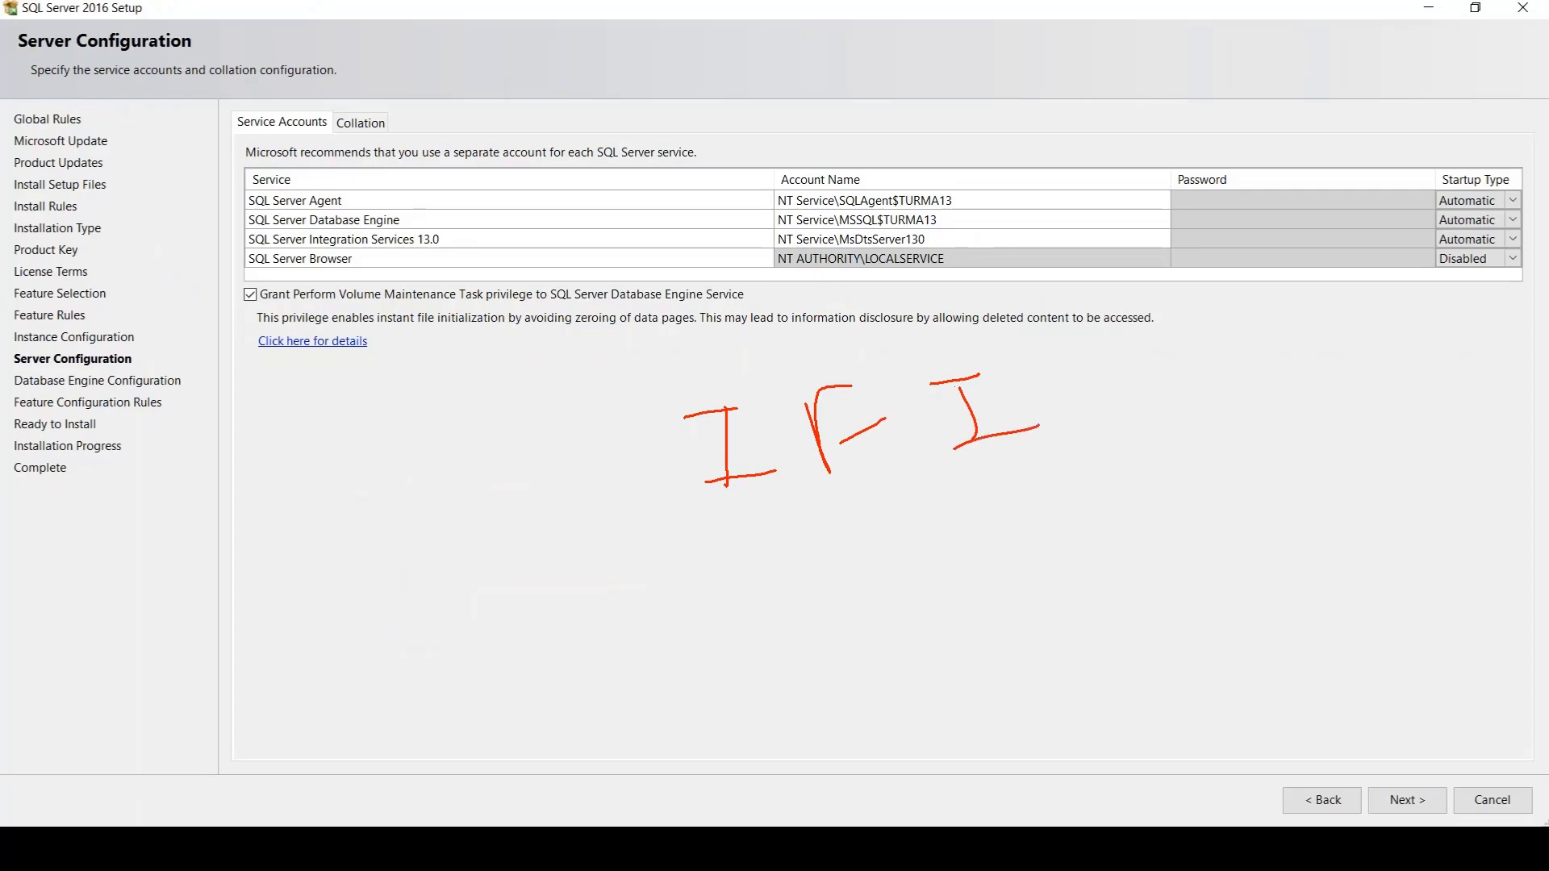
mouse_move(711, 513)
mouse_down()
mouse_move(935, 491)
mouse_move(822, 595)
mouse_up()
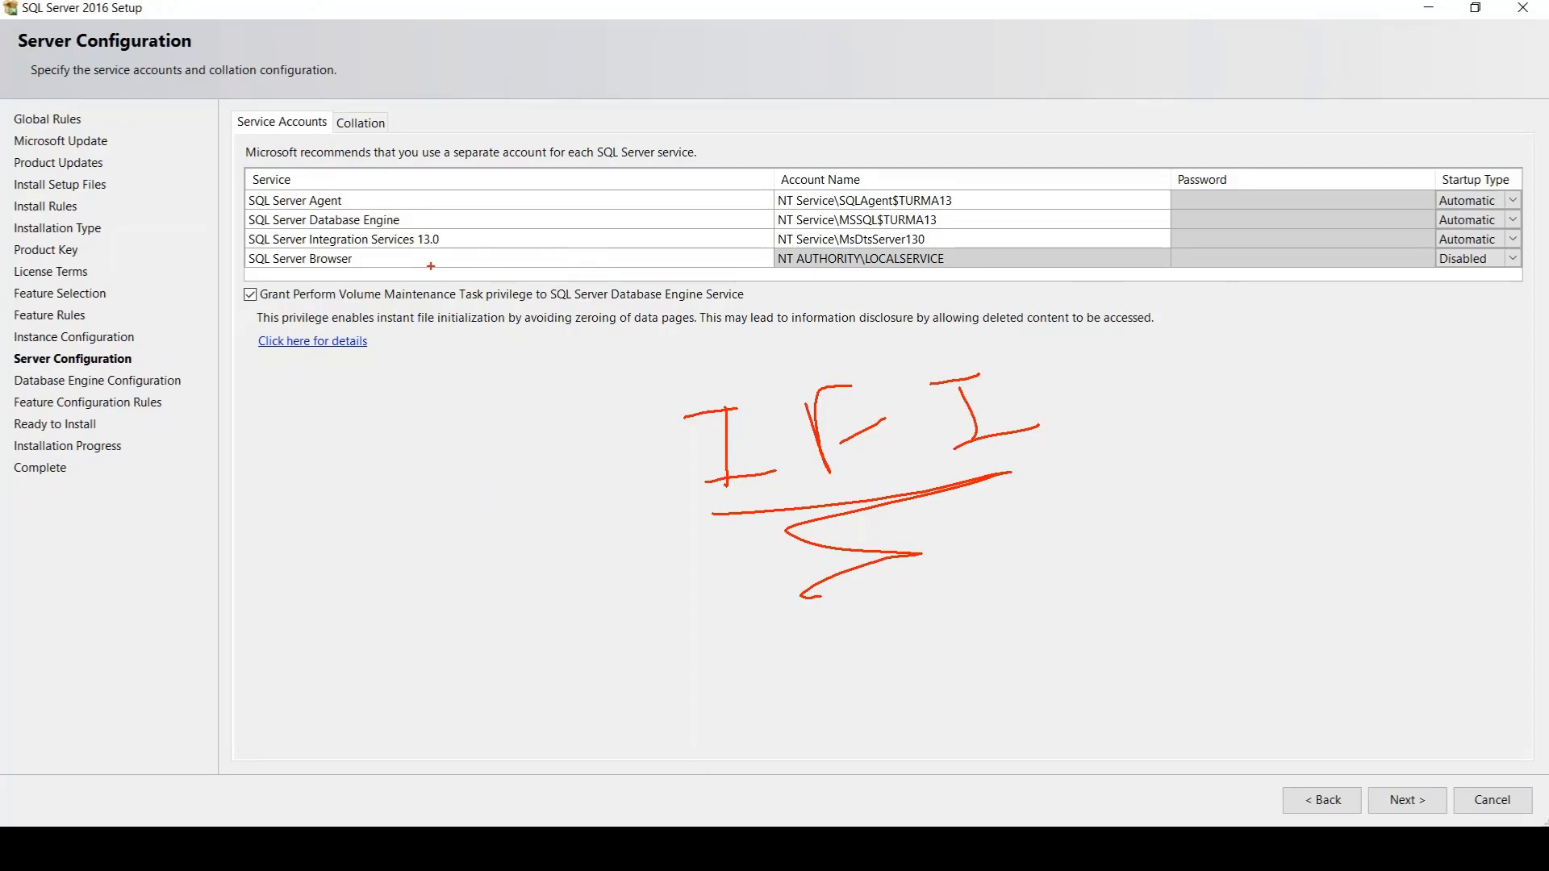
Circle the Grant Perform Volume Maintenance Task option, draw an arrow to it, and underline "IFI" again
mouse_move(399, 263)
mouse_down()
mouse_move(250, 283)
mouse_move(436, 333)
mouse_move(698, 283)
mouse_move(339, 272)
mouse_up()
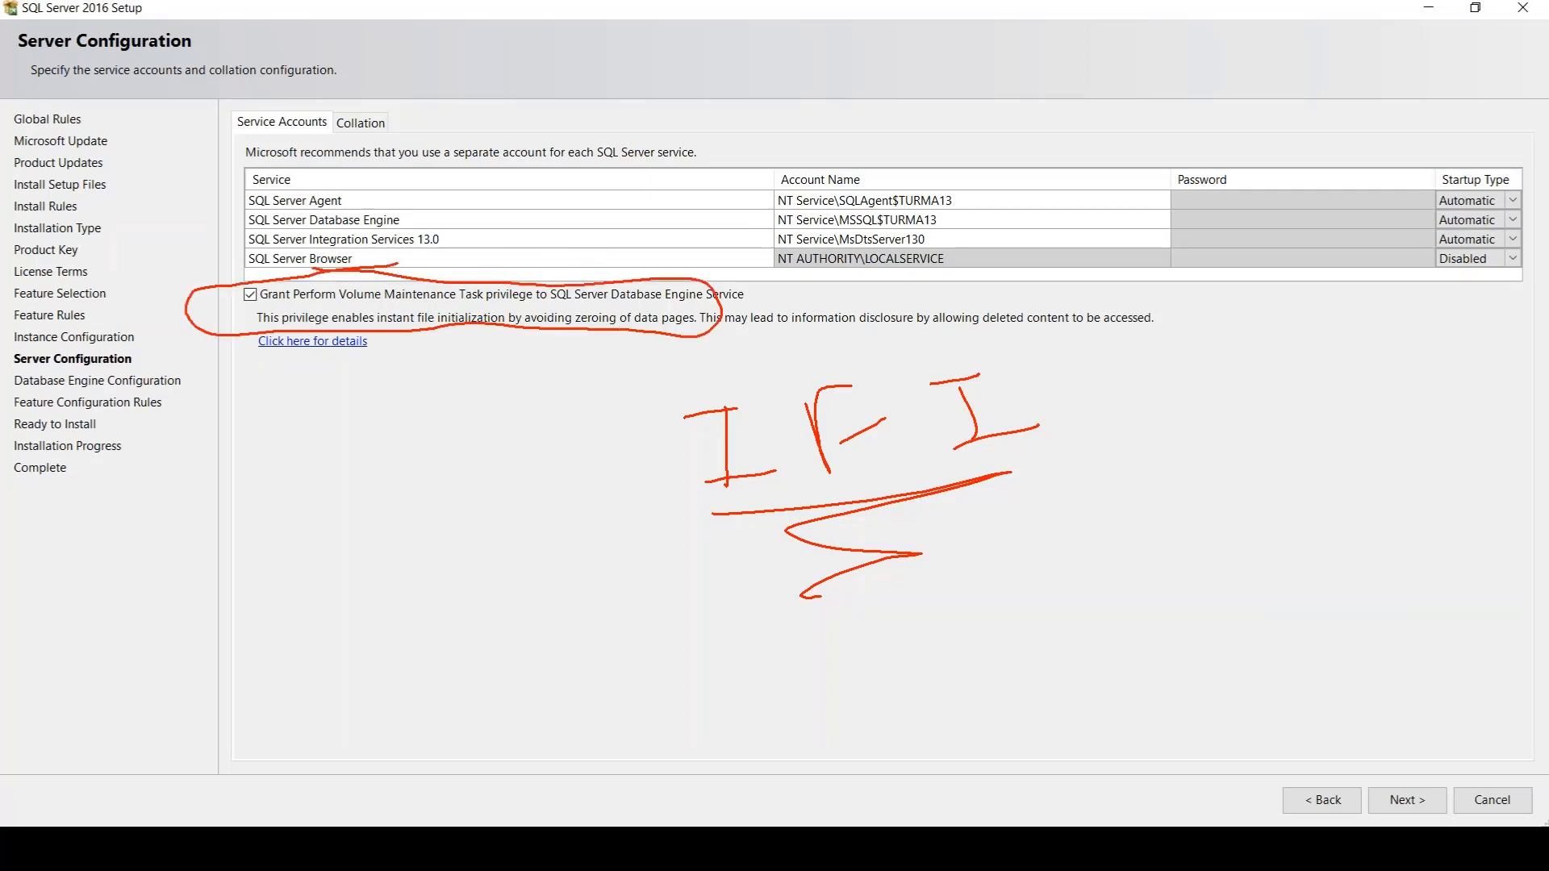
drag(141, 323, 215, 298)
mouse_move(712, 513)
mouse_down()
mouse_move(985, 524)
mouse_move(844, 565)
mouse_up()
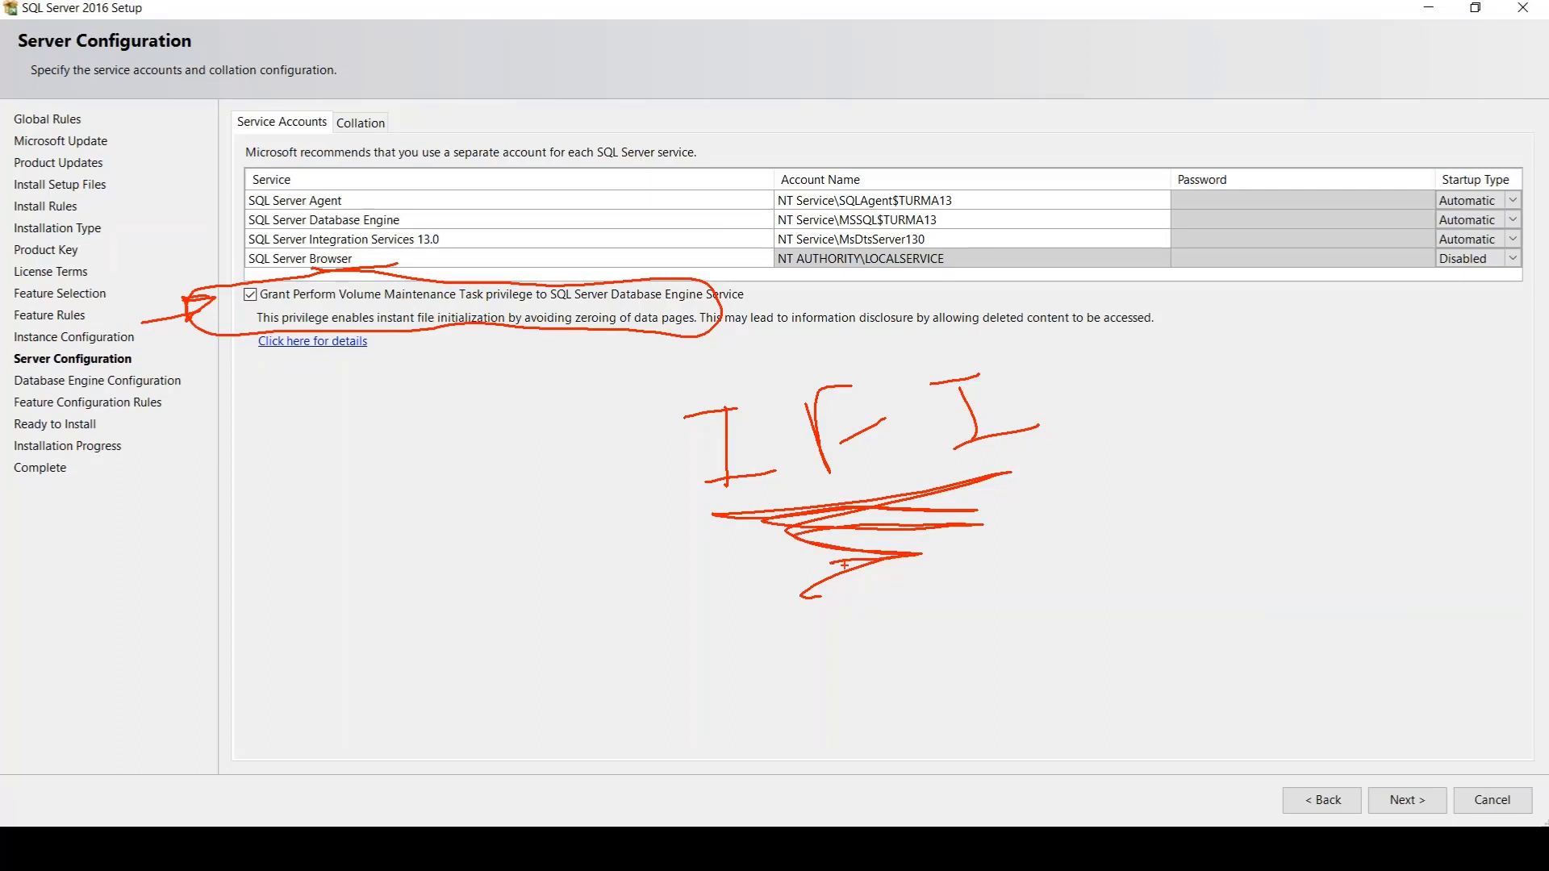
Write and circle "2014" and "12", draw an arrow to a sketched rounded shape with vertical marks, and clear the annotations
mouse_move(251, 453)
mouse_down()
mouse_move(266, 515)
mouse_move(313, 507)
mouse_up()
mouse_move(403, 466)
mouse_down()
mouse_move(373, 501)
mouse_move(387, 448)
mouse_up()
drag(457, 440, 483, 494)
mouse_move(520, 440)
mouse_down()
mouse_move(553, 477)
mouse_move(539, 555)
mouse_move(470, 603)
mouse_move(538, 597)
mouse_up()
mouse_move(311, 625)
mouse_down()
mouse_move(426, 625)
mouse_move(133, 524)
mouse_move(470, 563)
mouse_up()
drag(361, 570, 686, 694)
mouse_move(613, 640)
mouse_down()
mouse_move(686, 694)
mouse_move(628, 708)
mouse_up()
mouse_move(1078, 670)
mouse_down()
mouse_move(887, 776)
mouse_move(892, 670)
mouse_move(815, 765)
mouse_up()
drag(843, 650, 829, 750)
drag(1107, 620, 1110, 731)
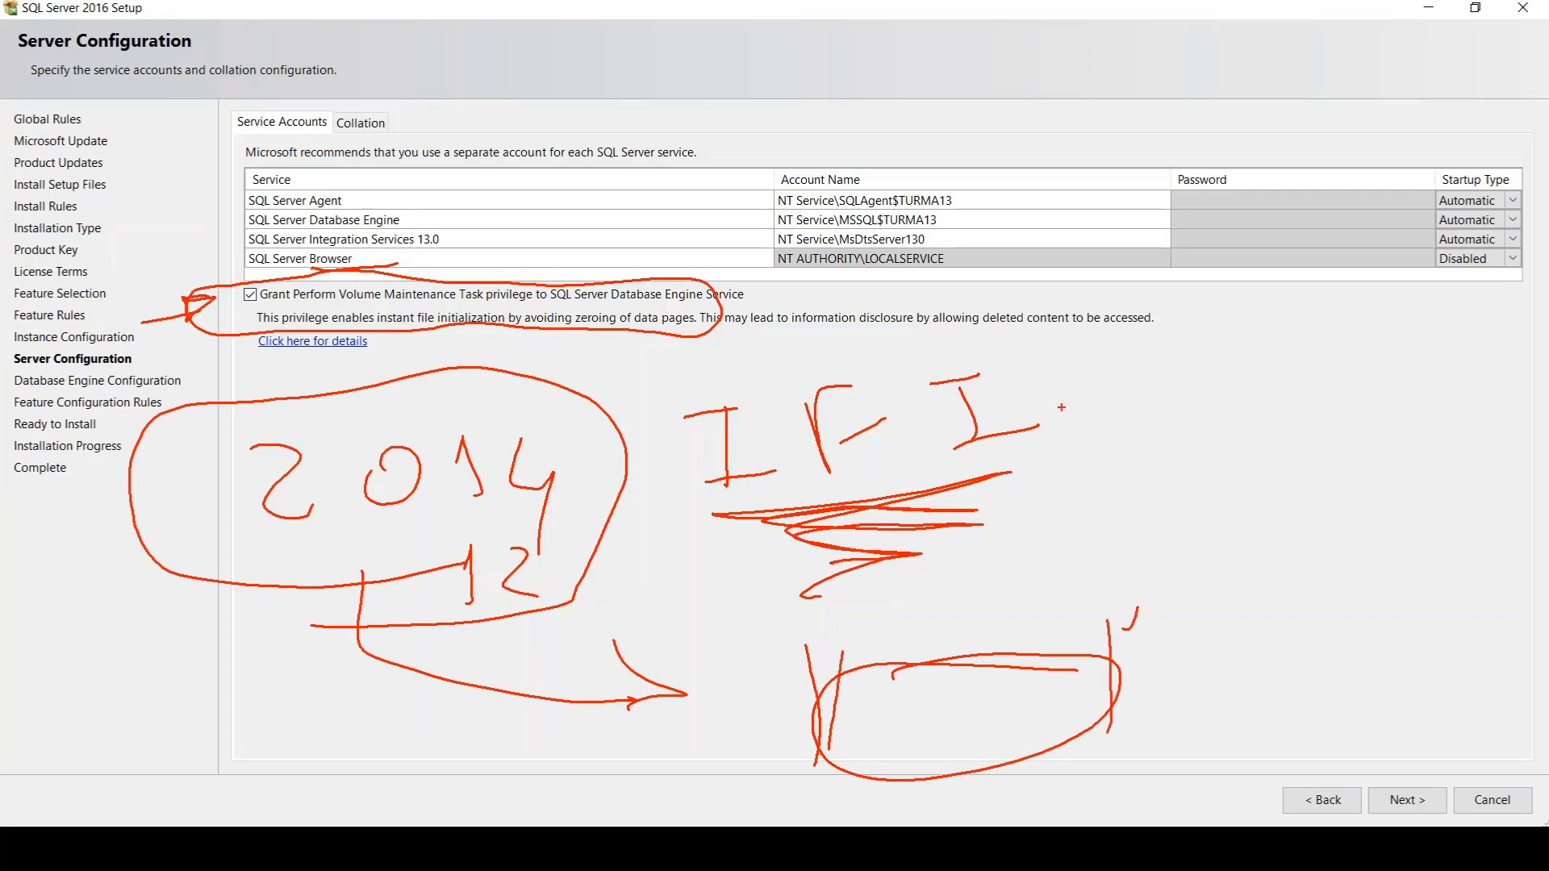
drag(1062, 407, 928, 470)
key(Escape)
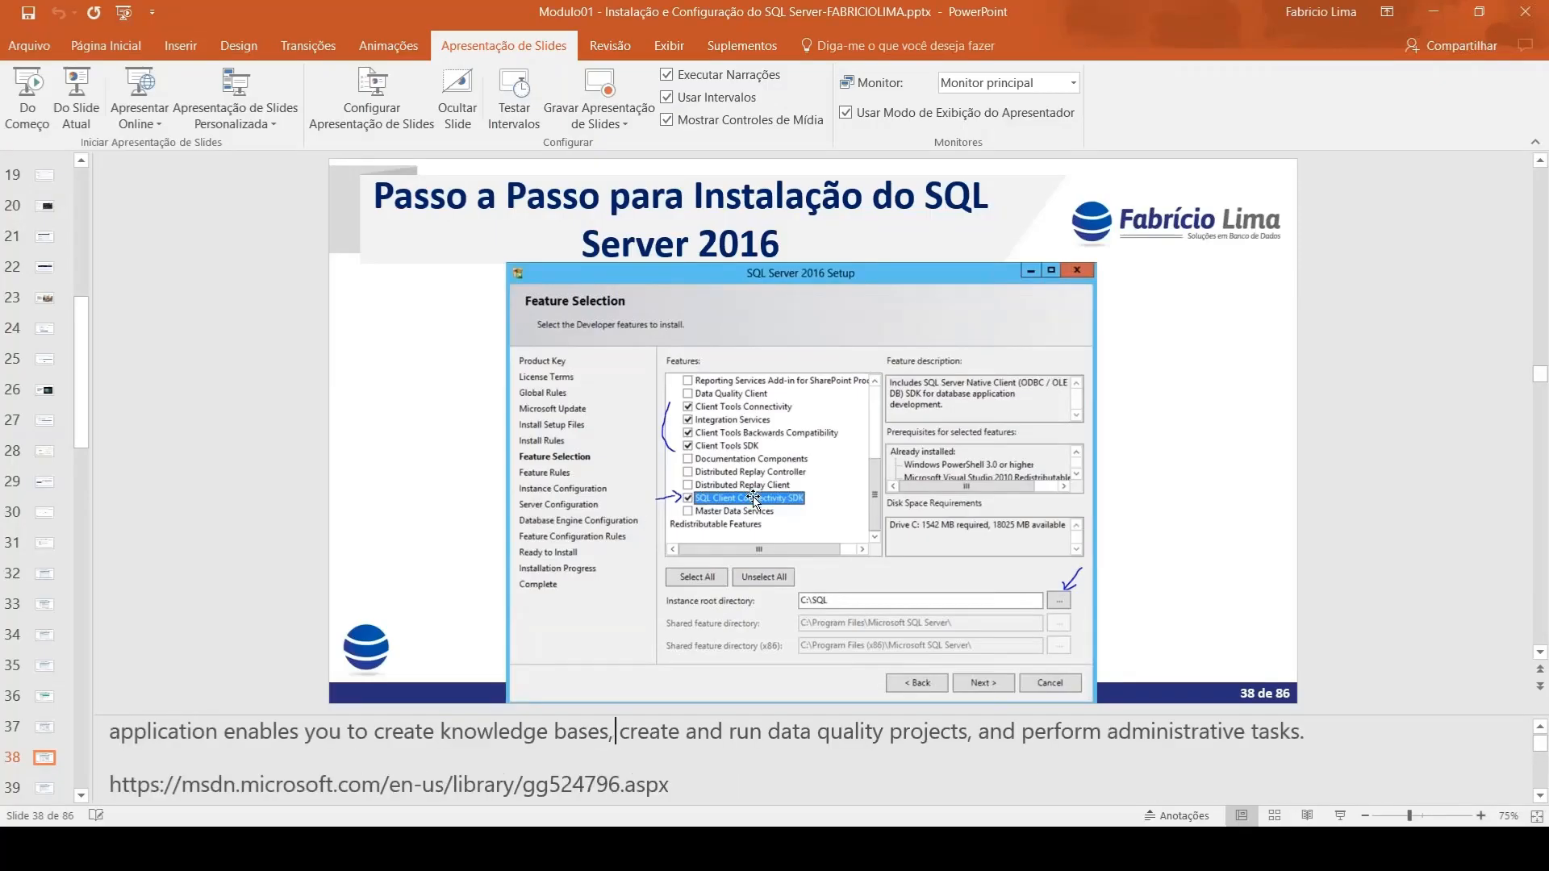
In the PowerPoint presentation, review the SQL Server 2016 installation slides from Feature Selection through Server Configuration
scroll(1255, 548, down, 2)
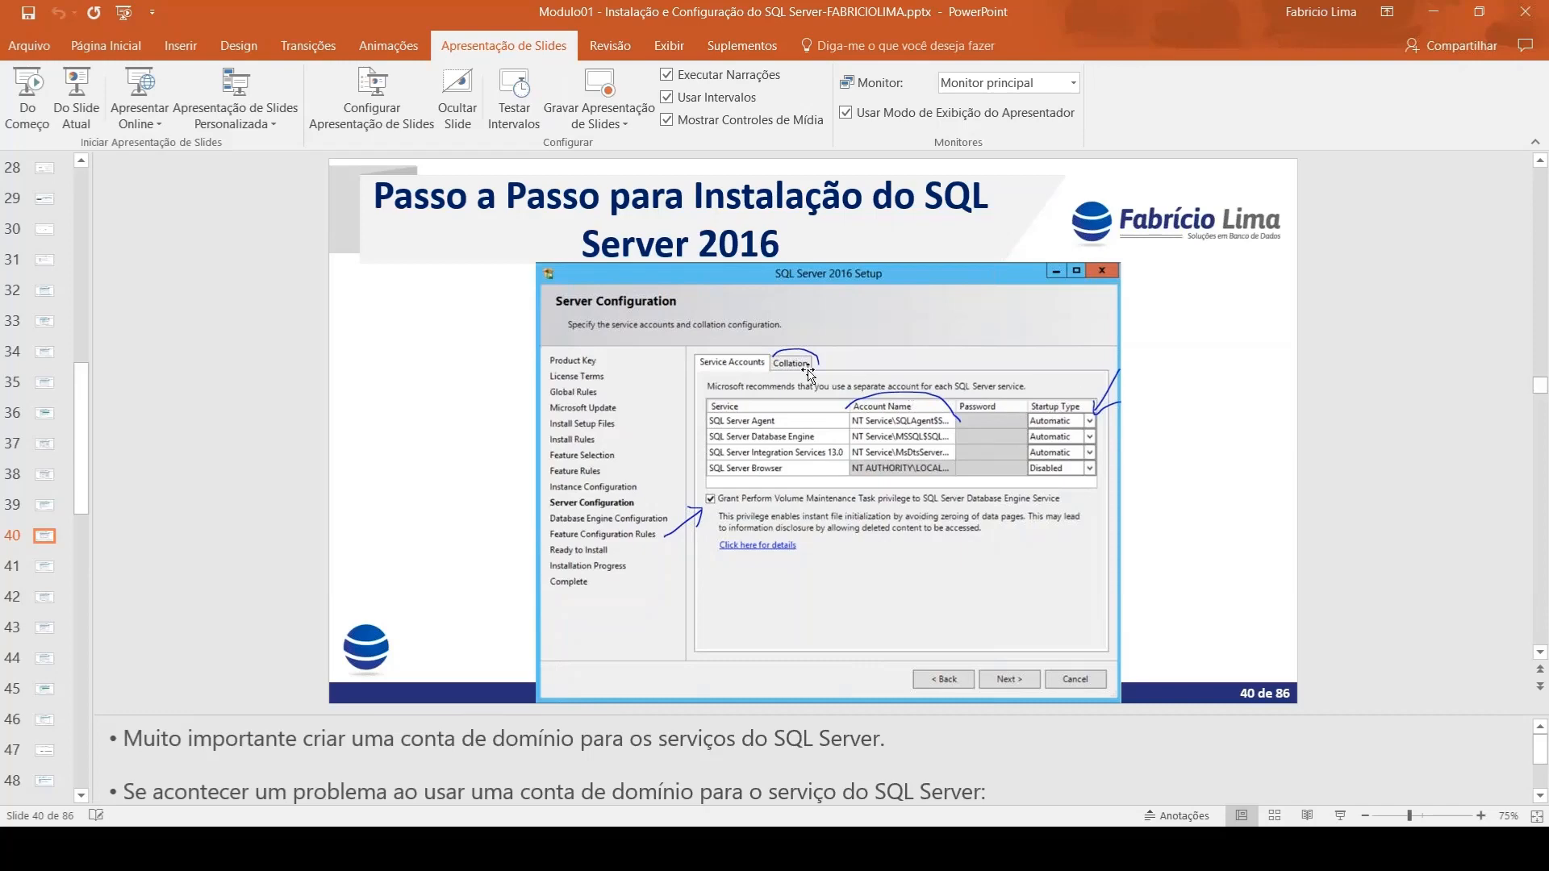
key(Page_Down)
key(Page_Down)
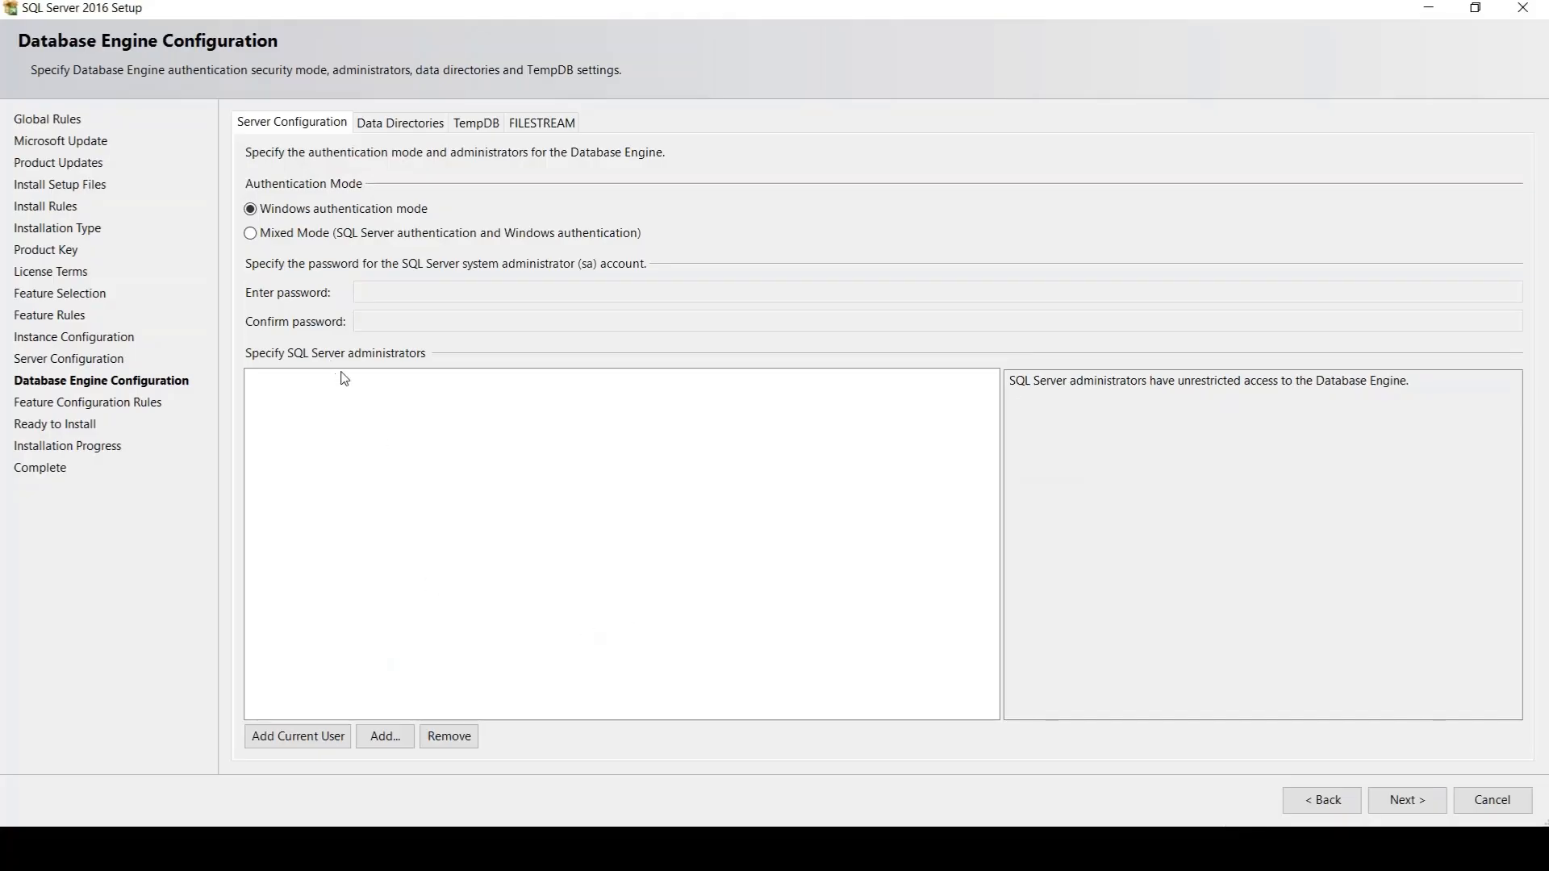
Choose Mixed Mode authentication and add the current user as a SQL Server administrator
click(332, 243)
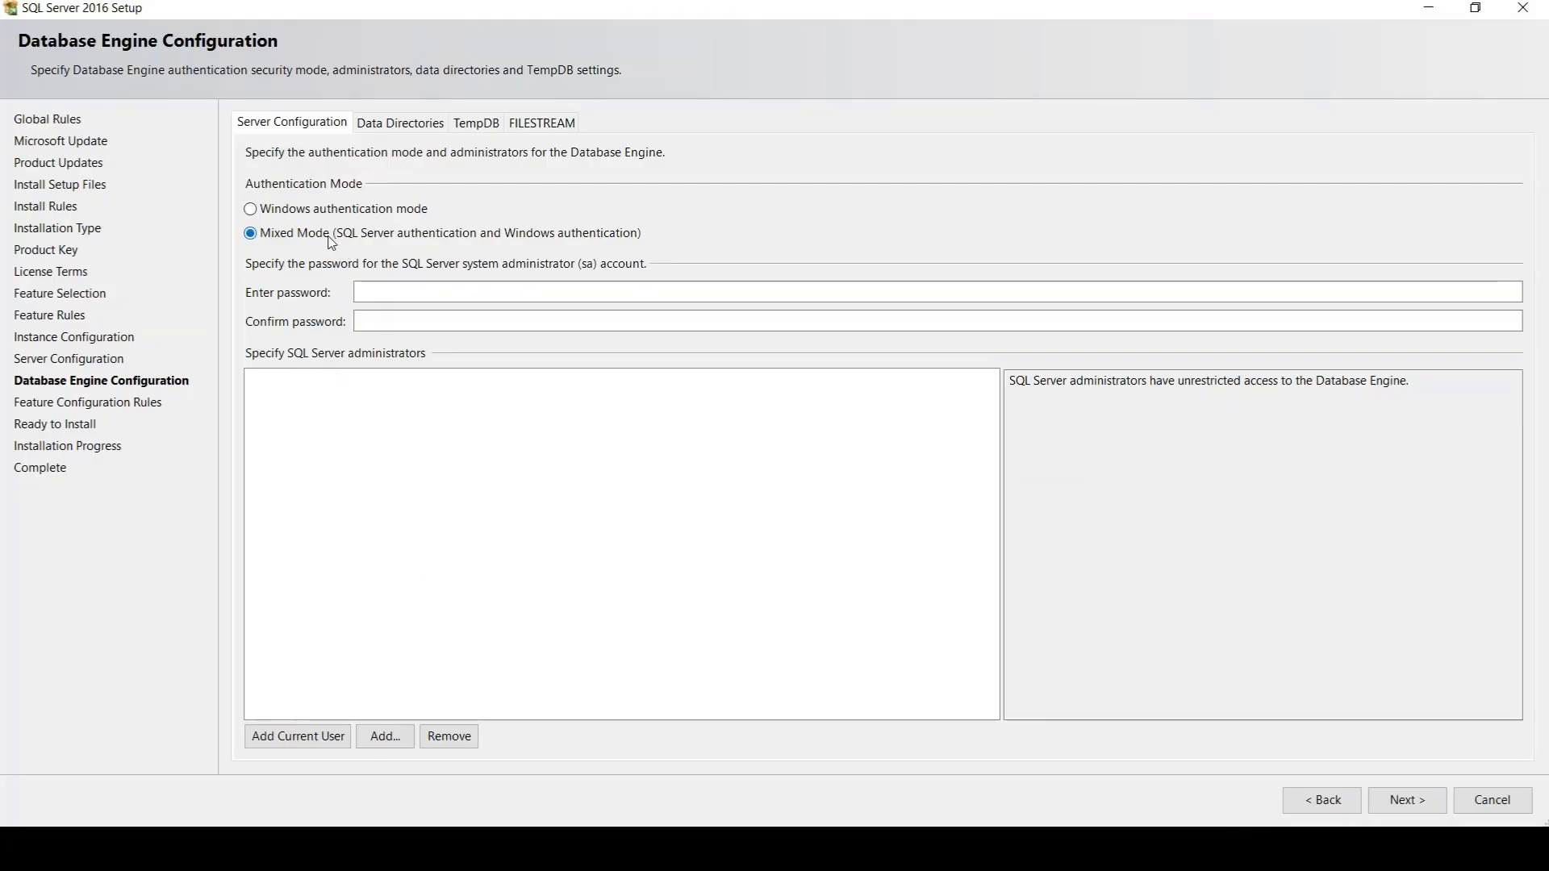
click(346, 731)
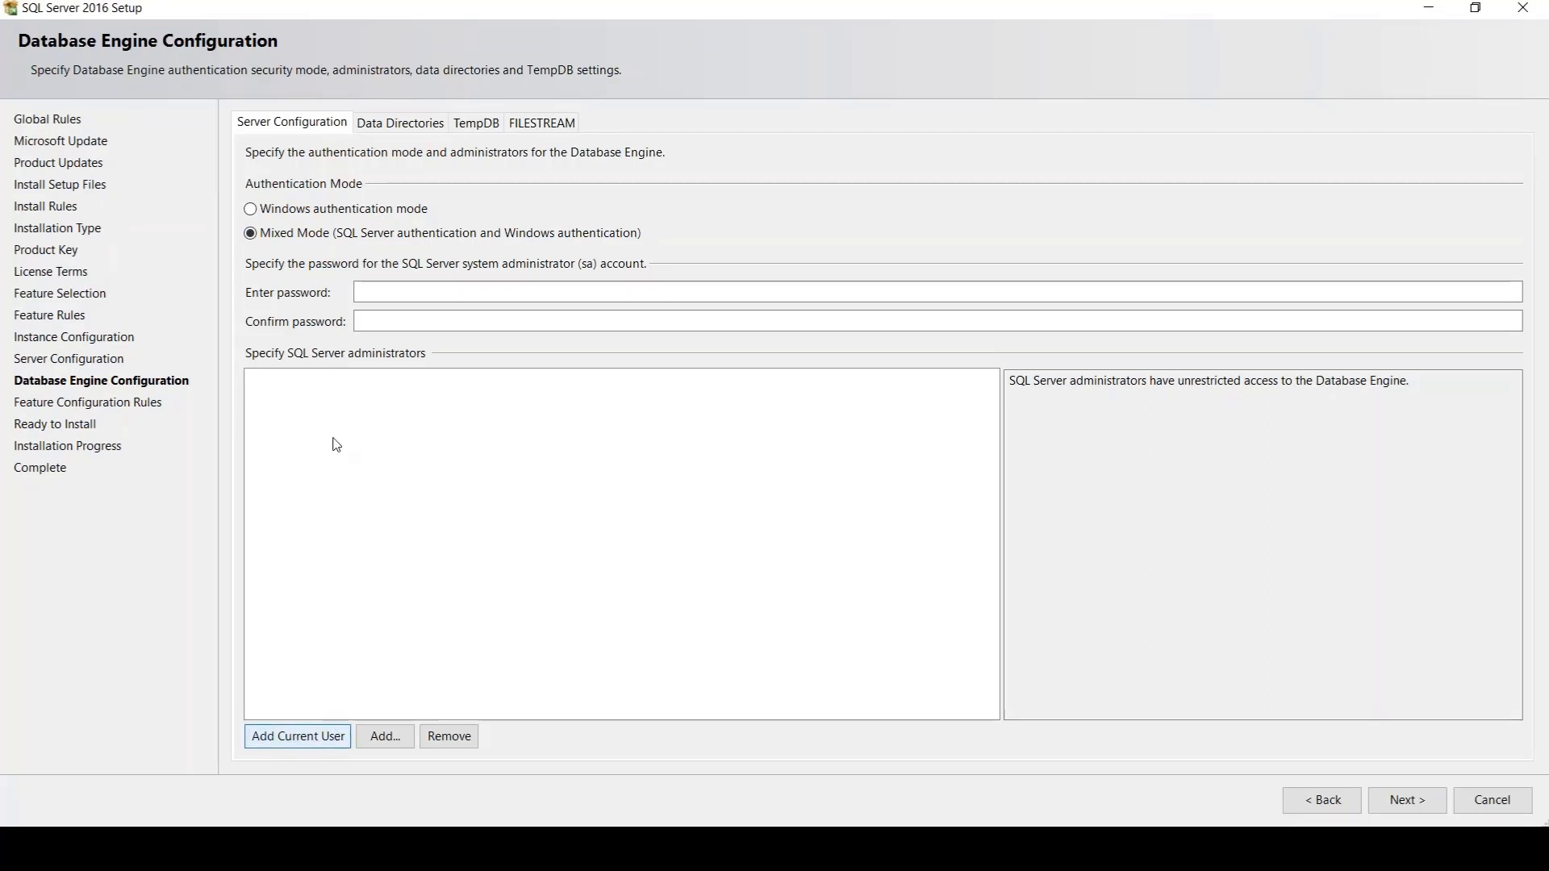
click(316, 743)
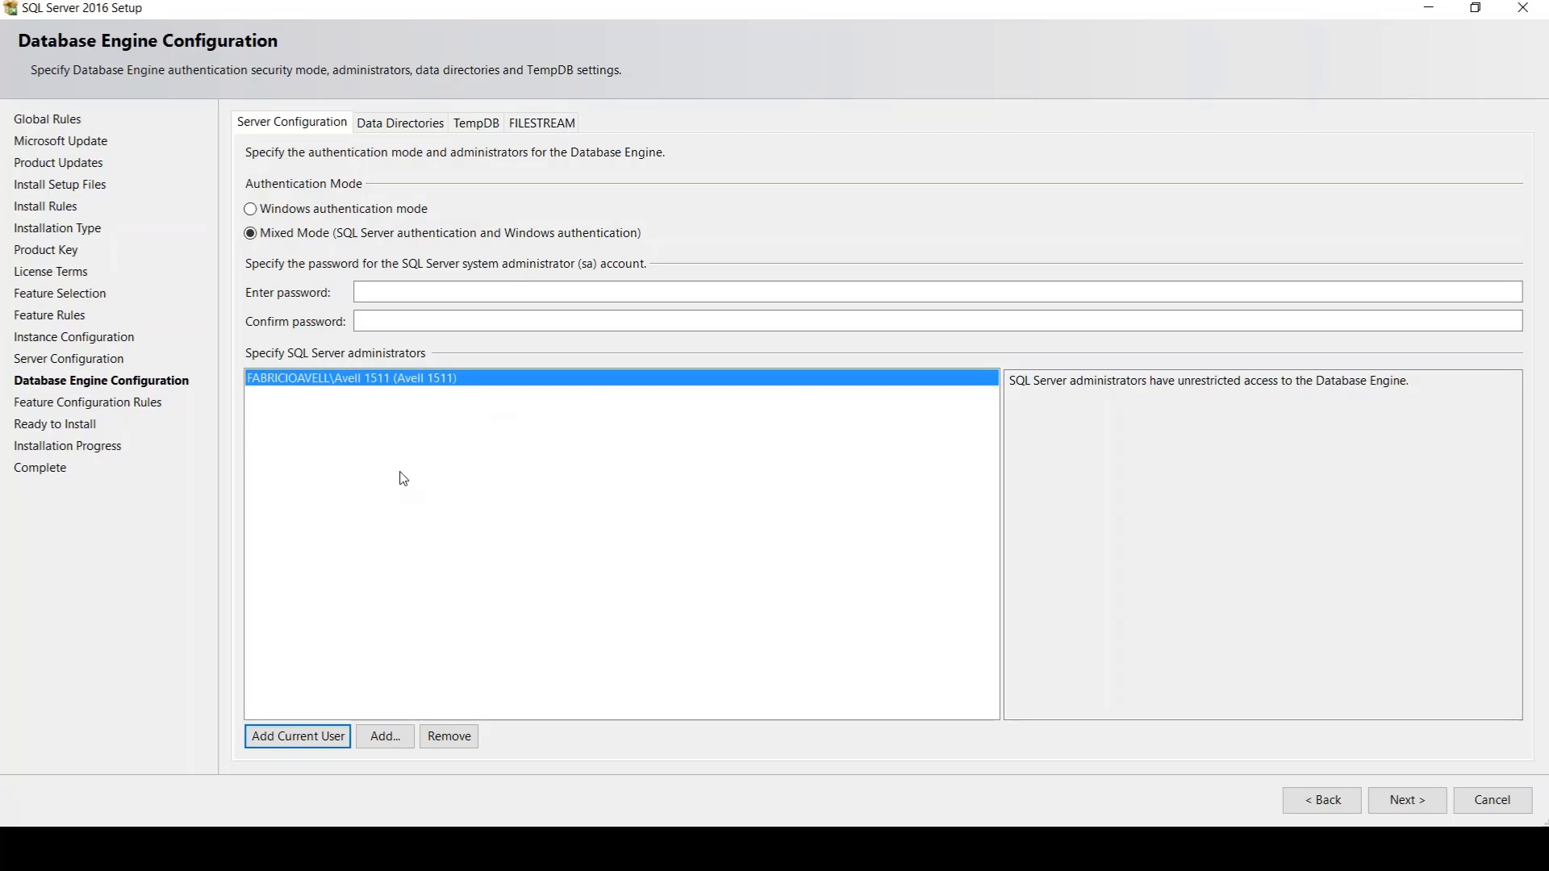
Try Windows authentication mode, circle the magnified authentication mode options, and clear the annotation
click(282, 209)
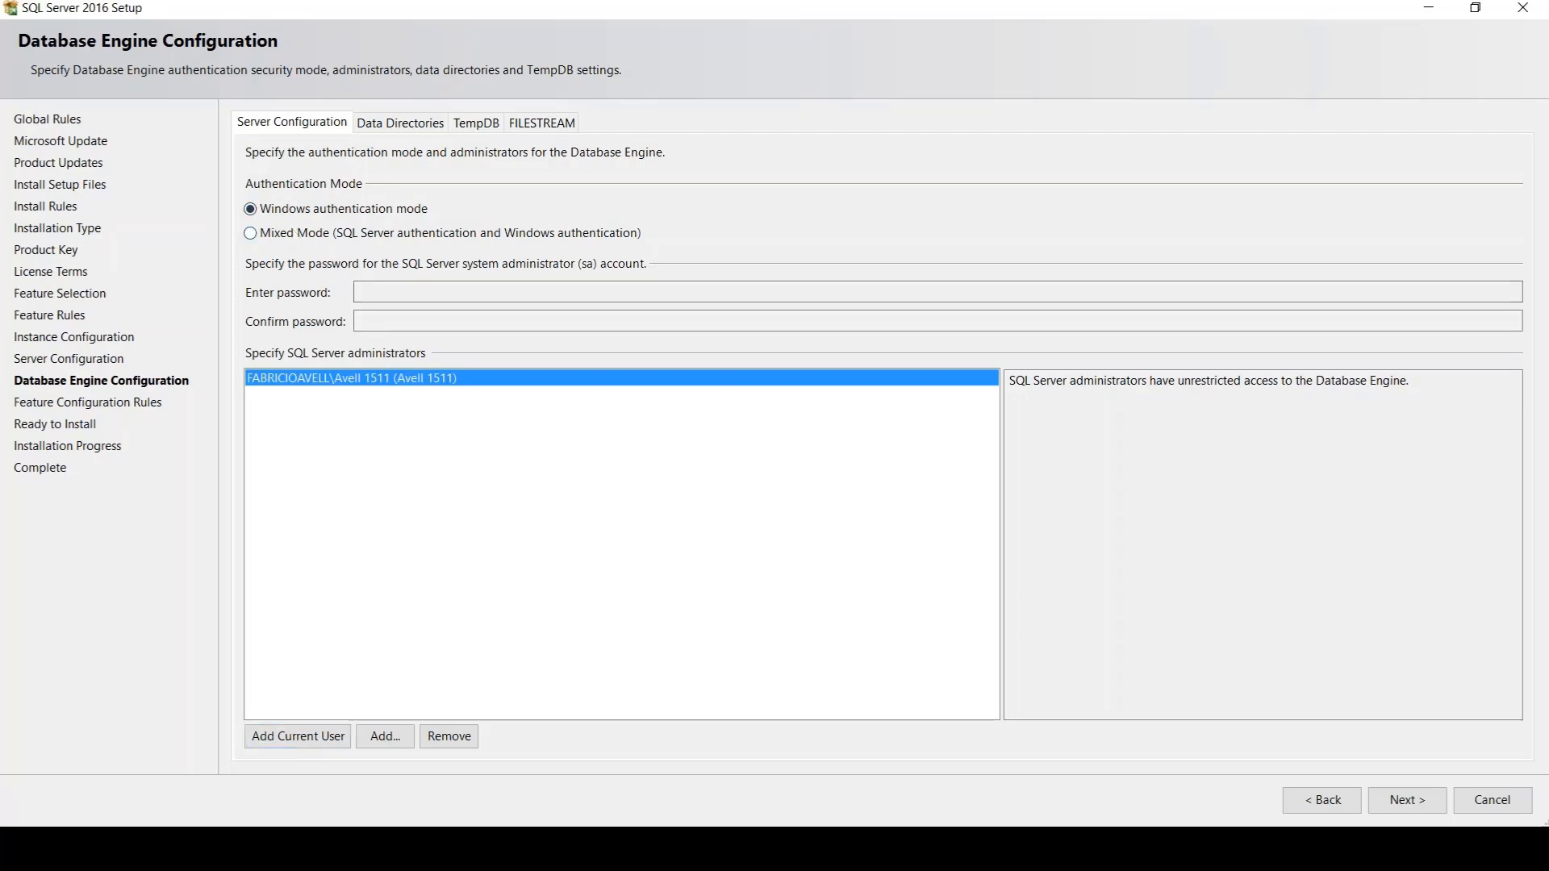
key(ctrl+1)
click(291, 230)
mouse_move(410, 166)
mouse_down()
mouse_move(131, 216)
mouse_move(527, 211)
mouse_move(219, 160)
mouse_up()
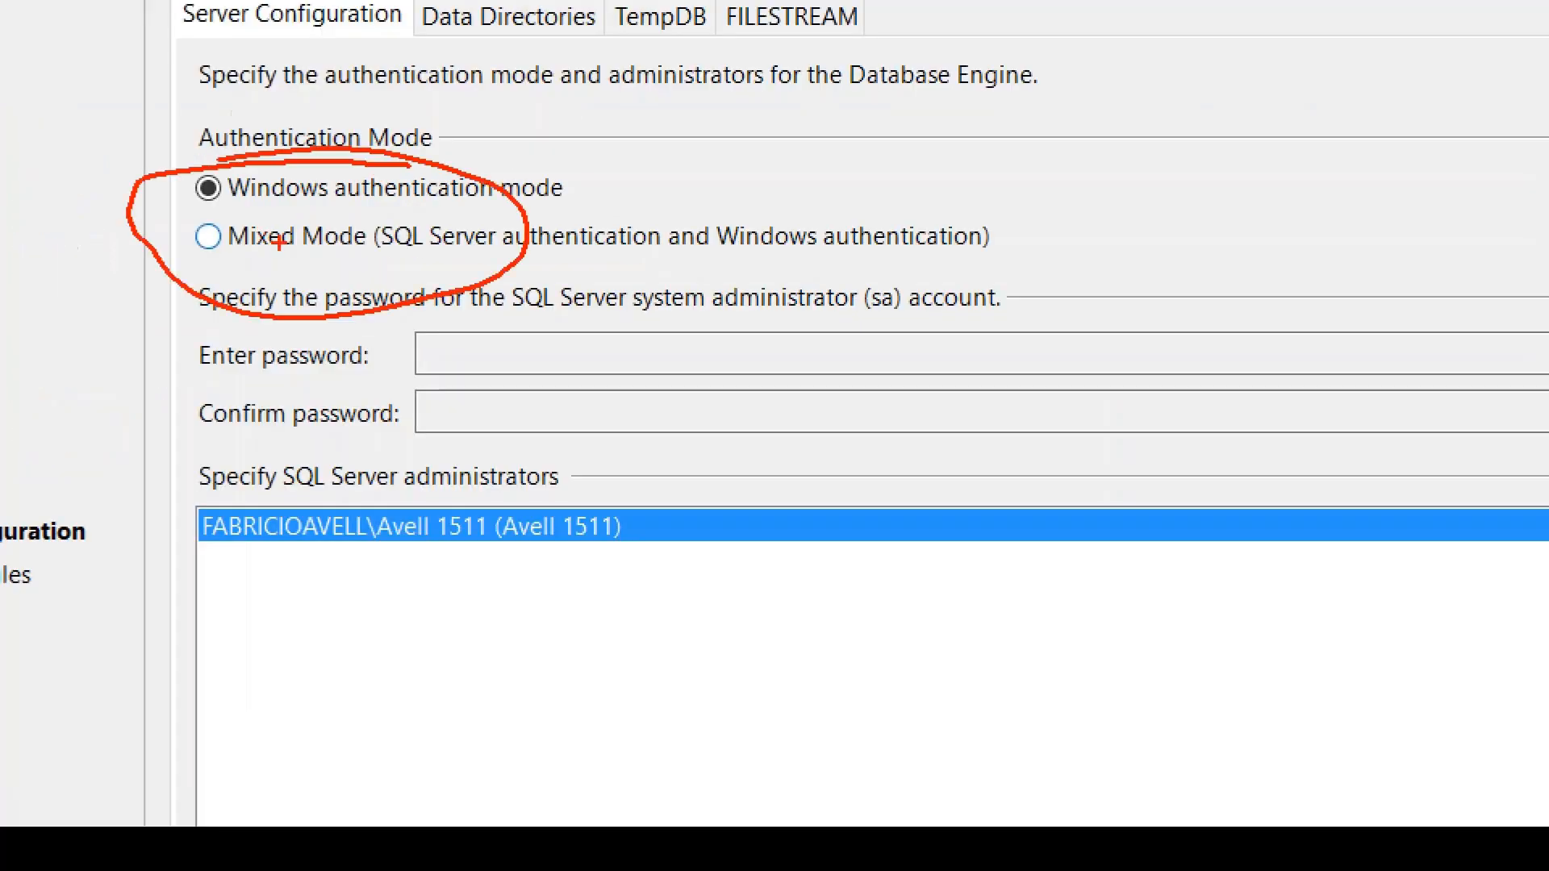
key(Escape)
Select Mixed Mode authentication, write and underline "SA" beside the magnified option, and clear the annotations
click(362, 239)
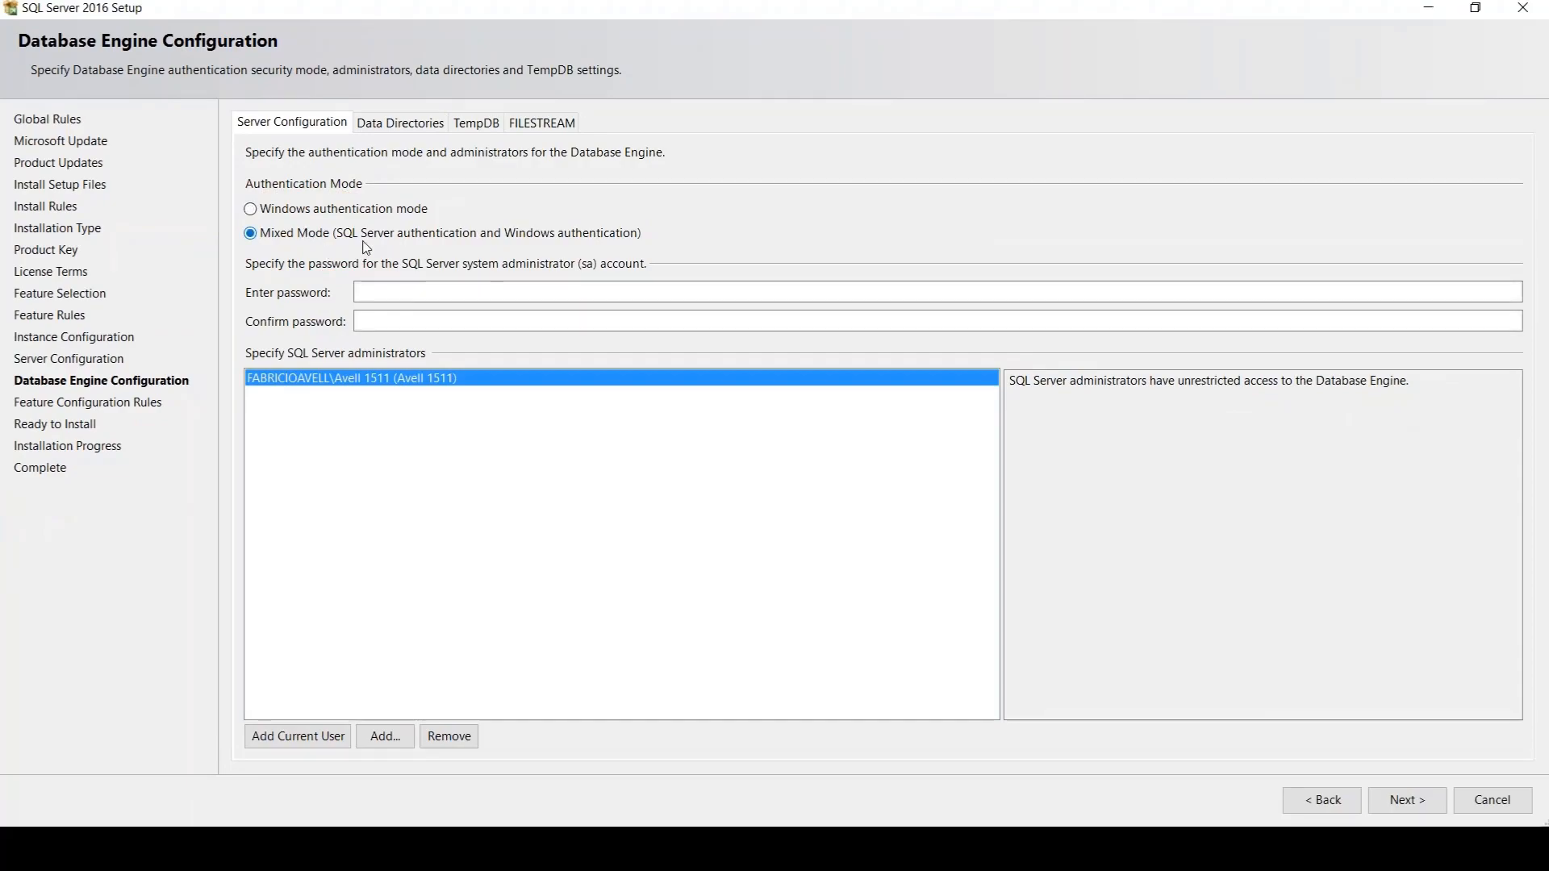
key(ctrl+1)
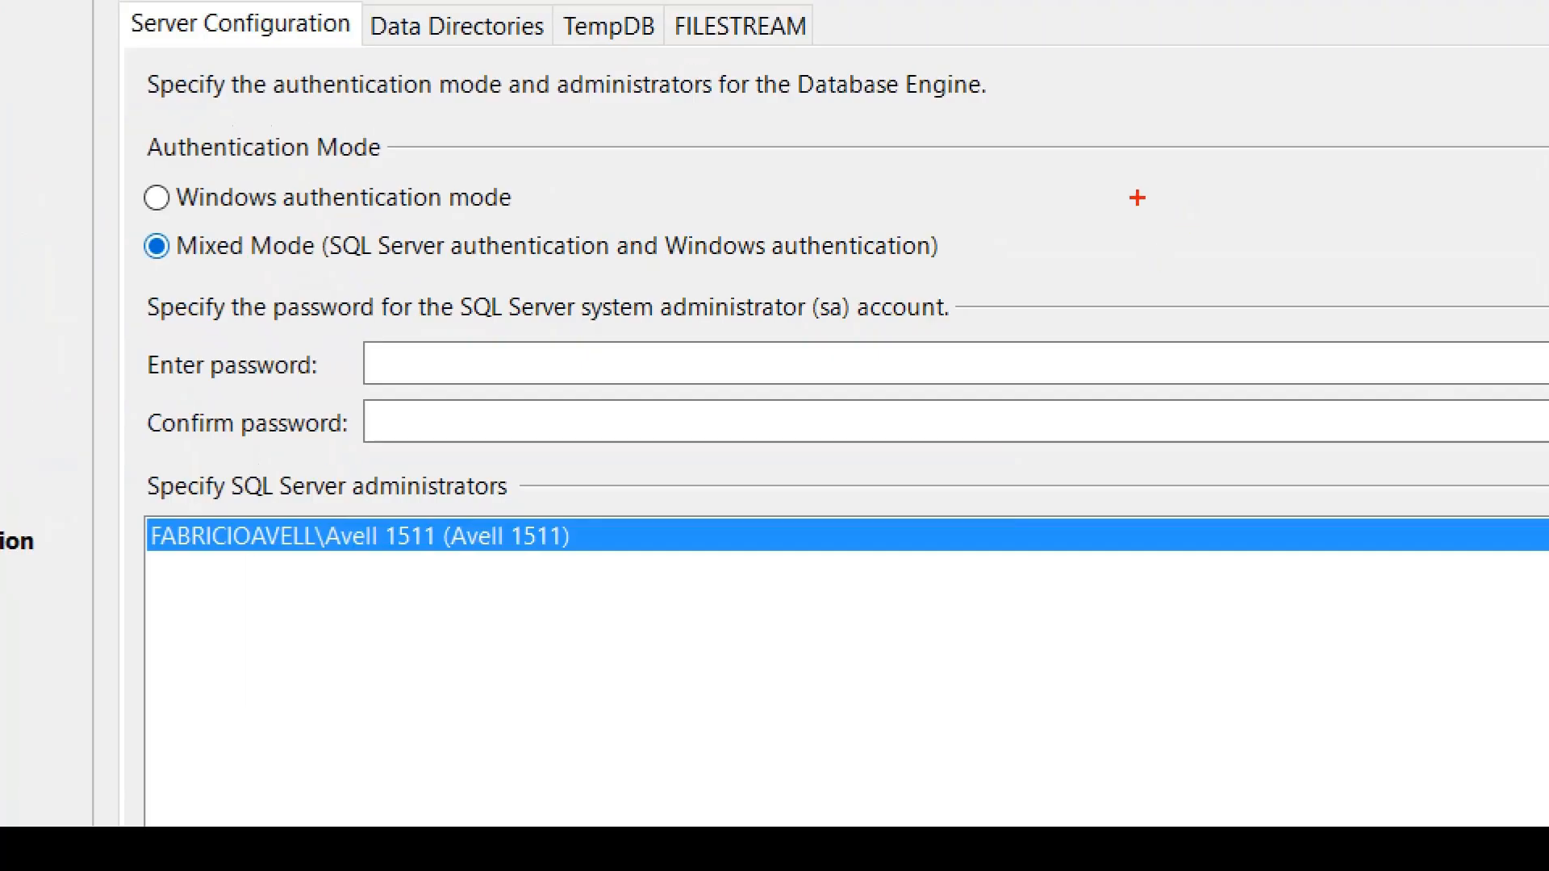
mouse_move(1014, 226)
mouse_down()
mouse_move(1034, 209)
mouse_move(1004, 295)
mouse_up()
mouse_move(1073, 286)
mouse_down()
mouse_move(1084, 222)
mouse_move(1137, 262)
mouse_up()
drag(1064, 260, 1112, 257)
drag(1007, 331, 1174, 373)
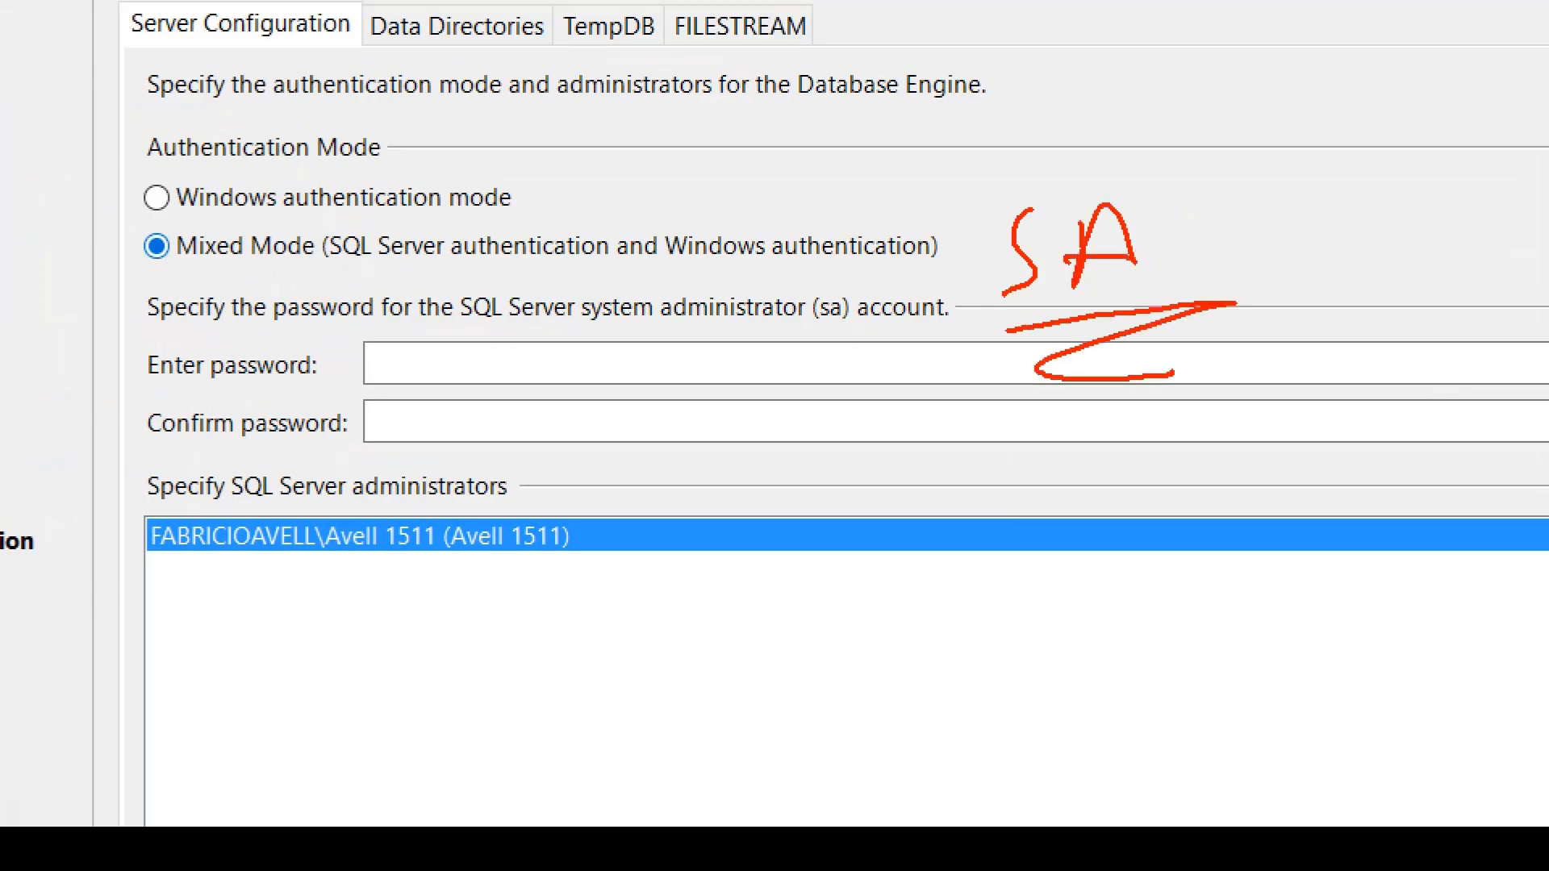
key(Escape)
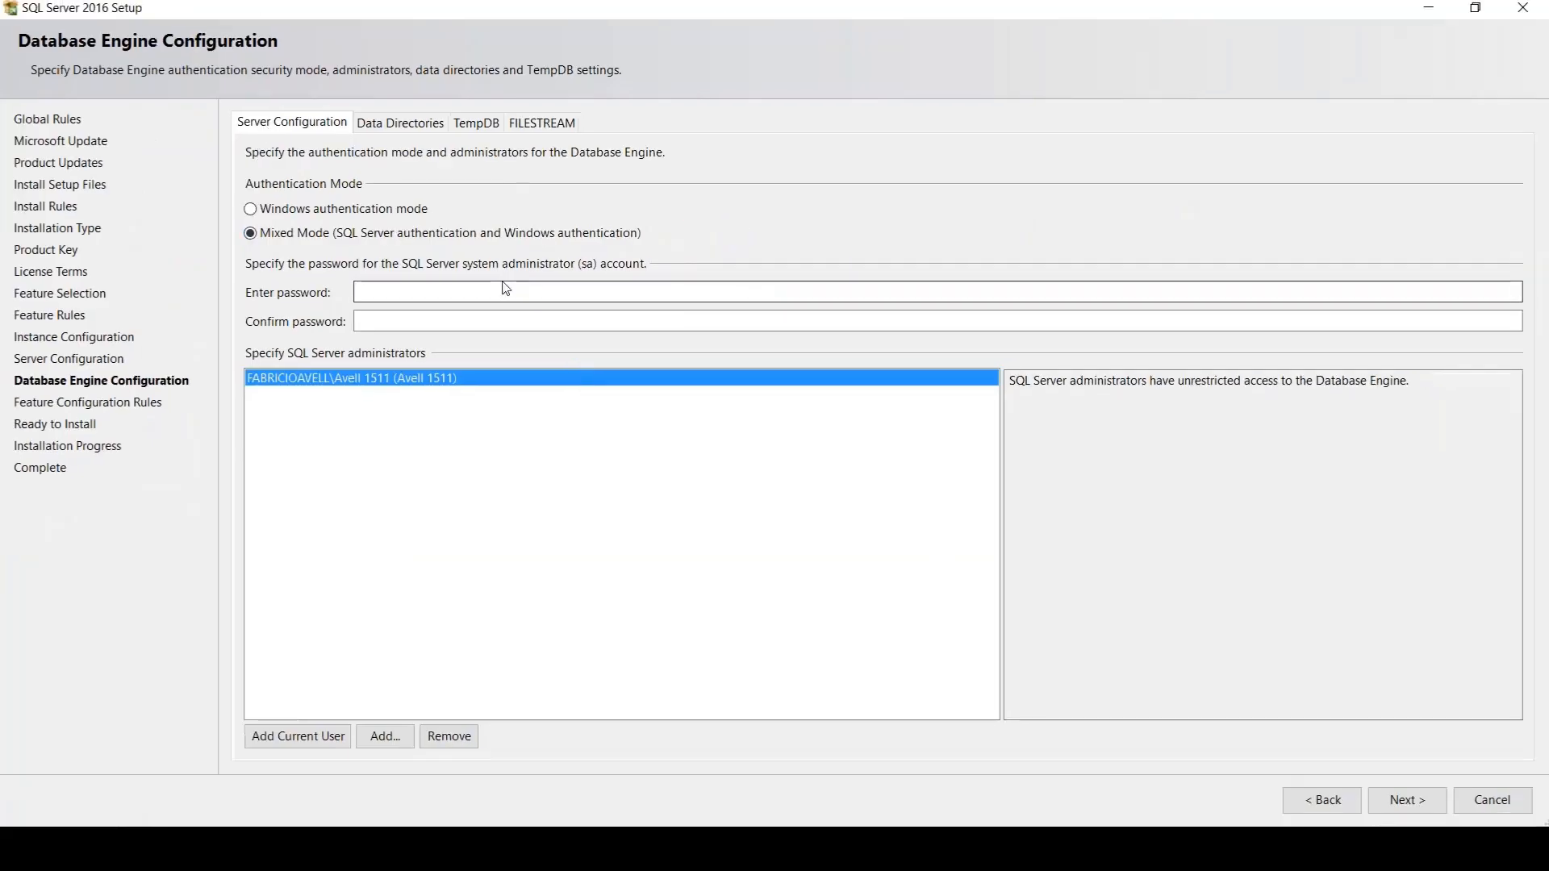
Enter and confirm the password for the SQL Server system administrator (sa) account
click(525, 286)
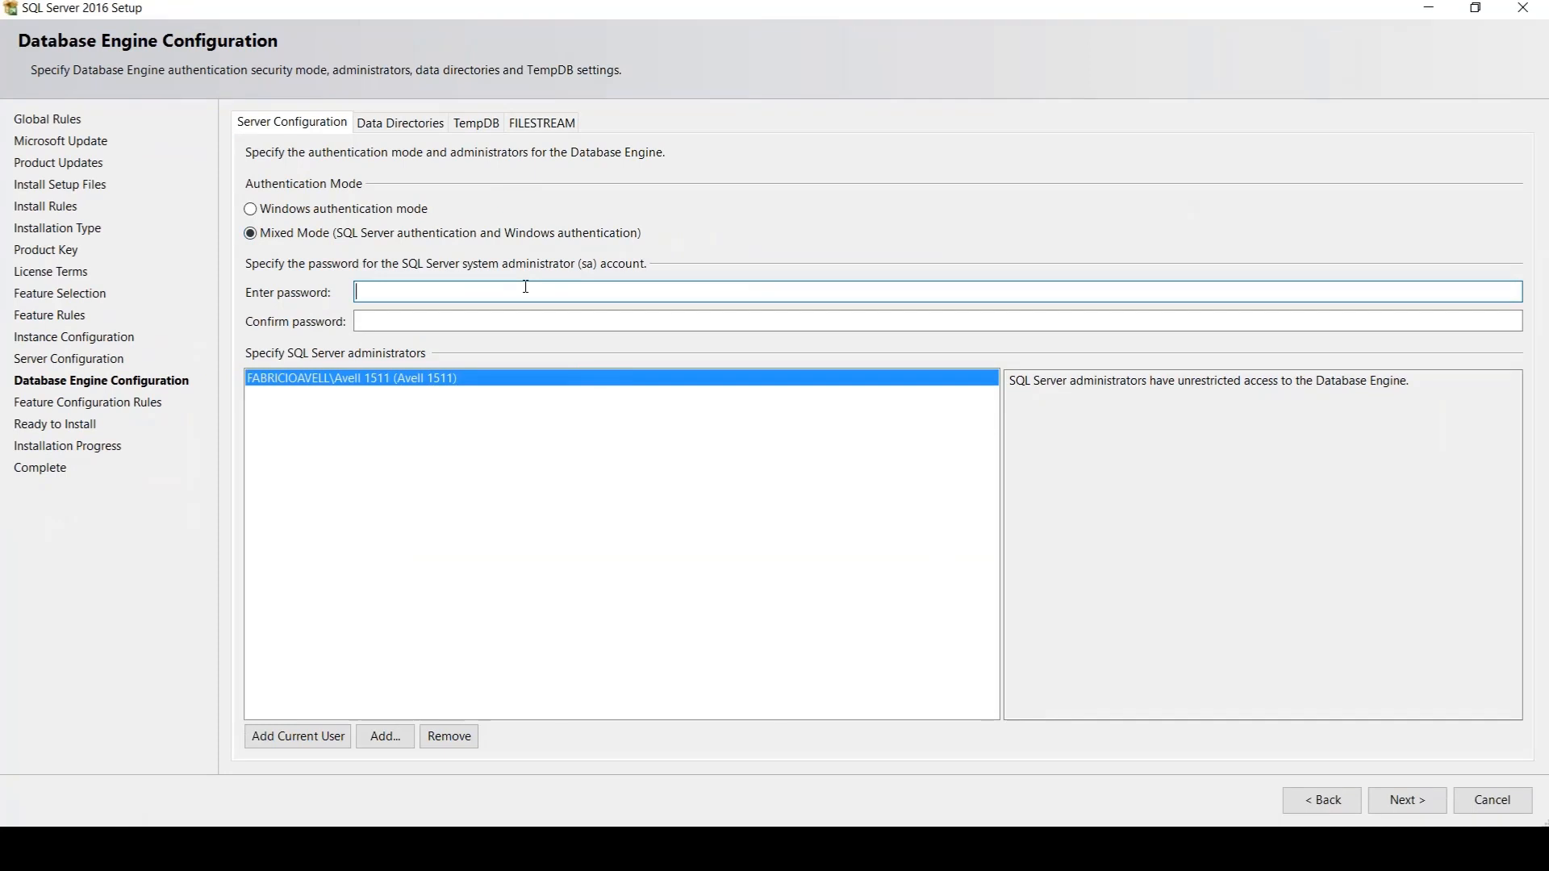
text(1234567)
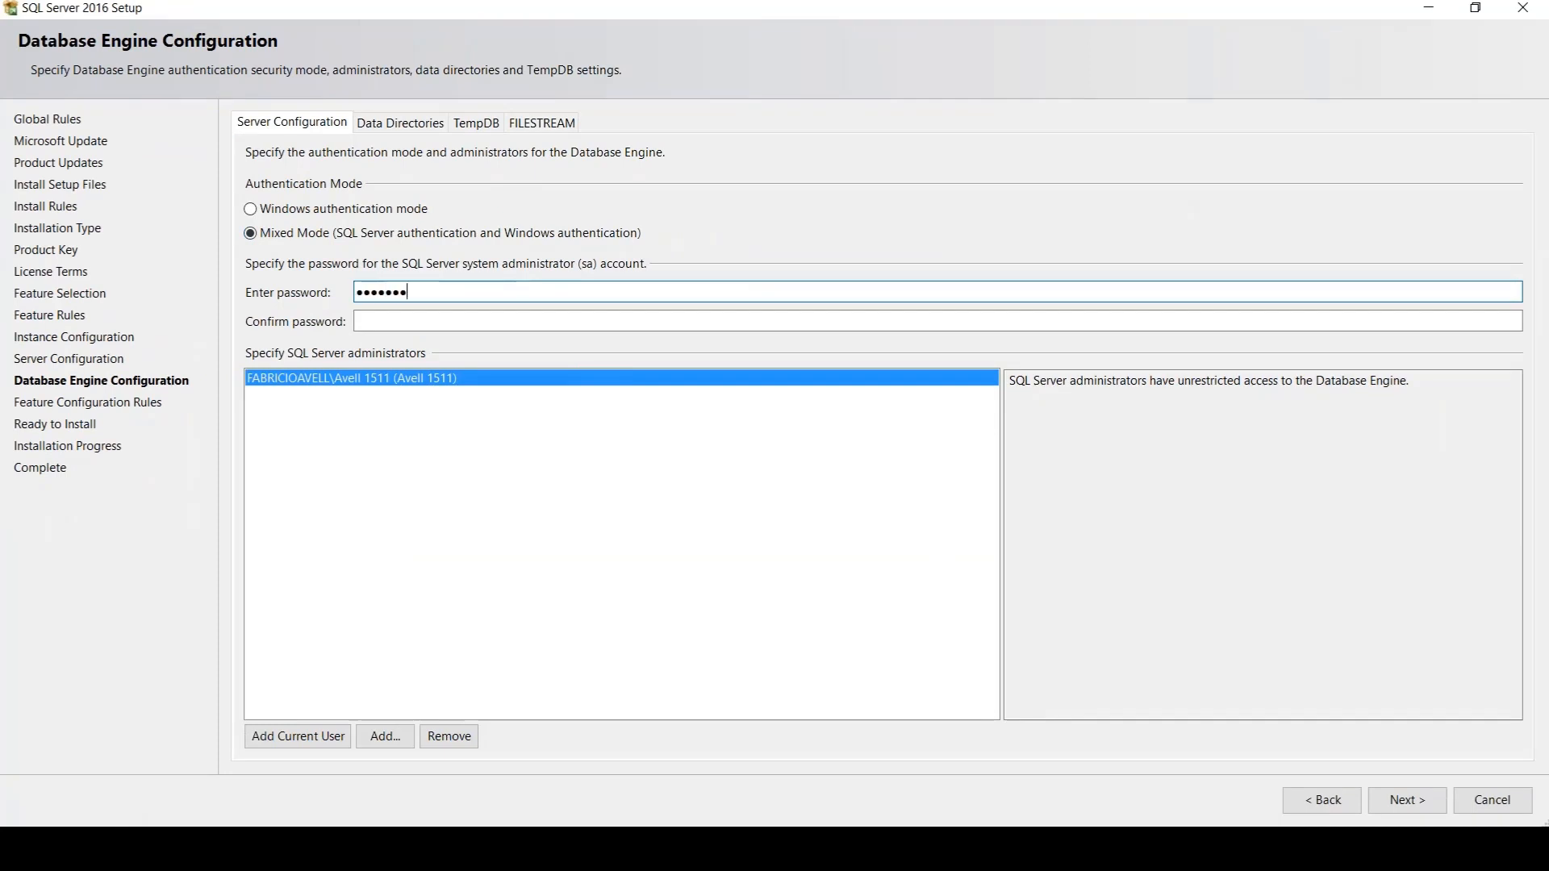
key(ctrl+a)
text(1)
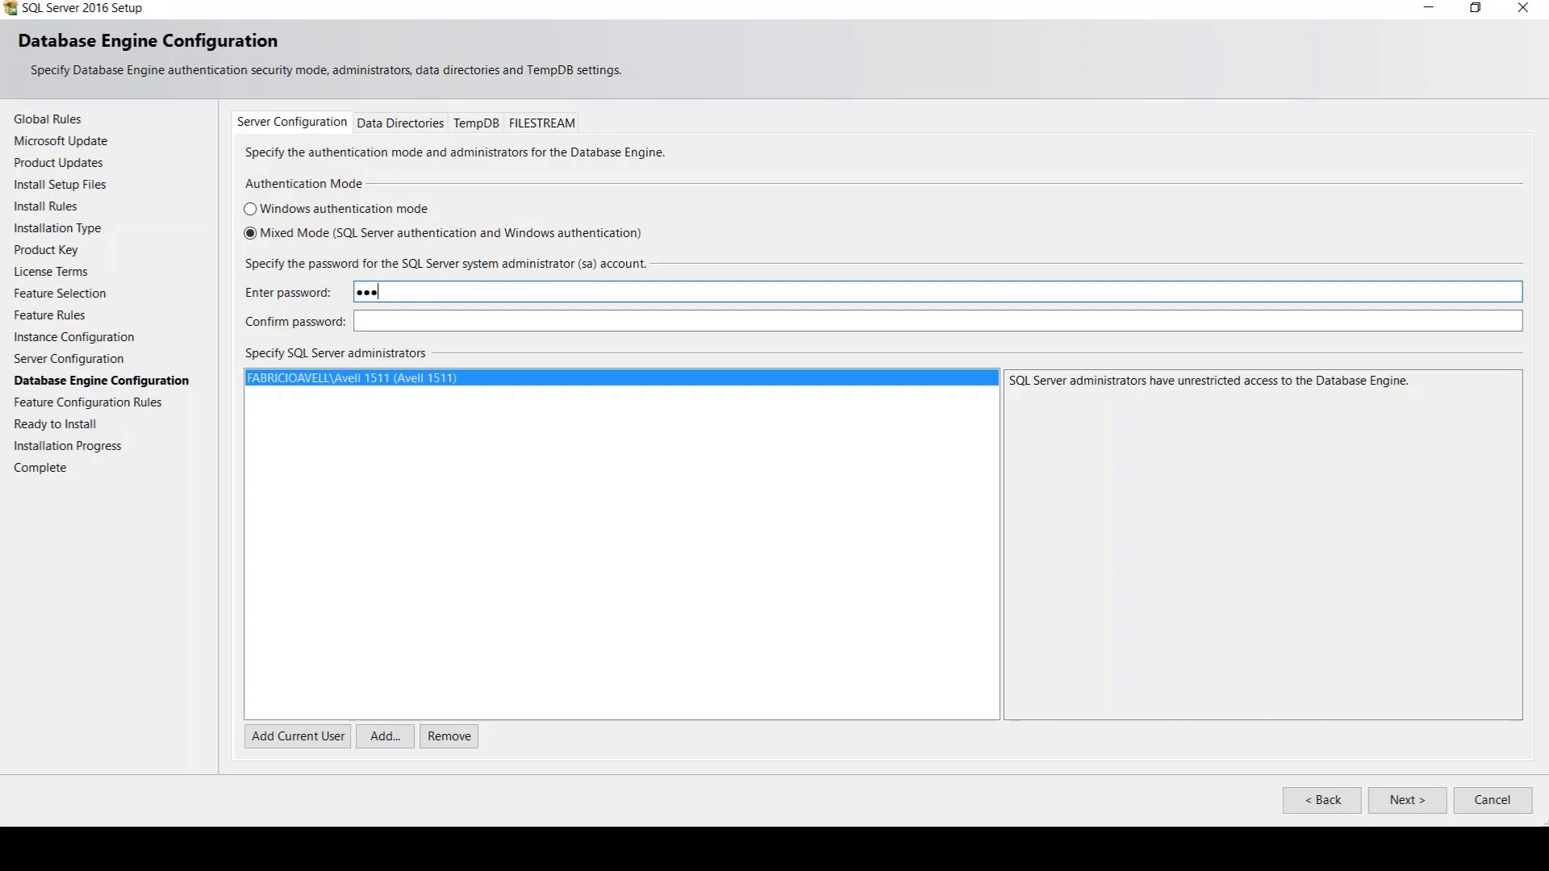
key(Tab)
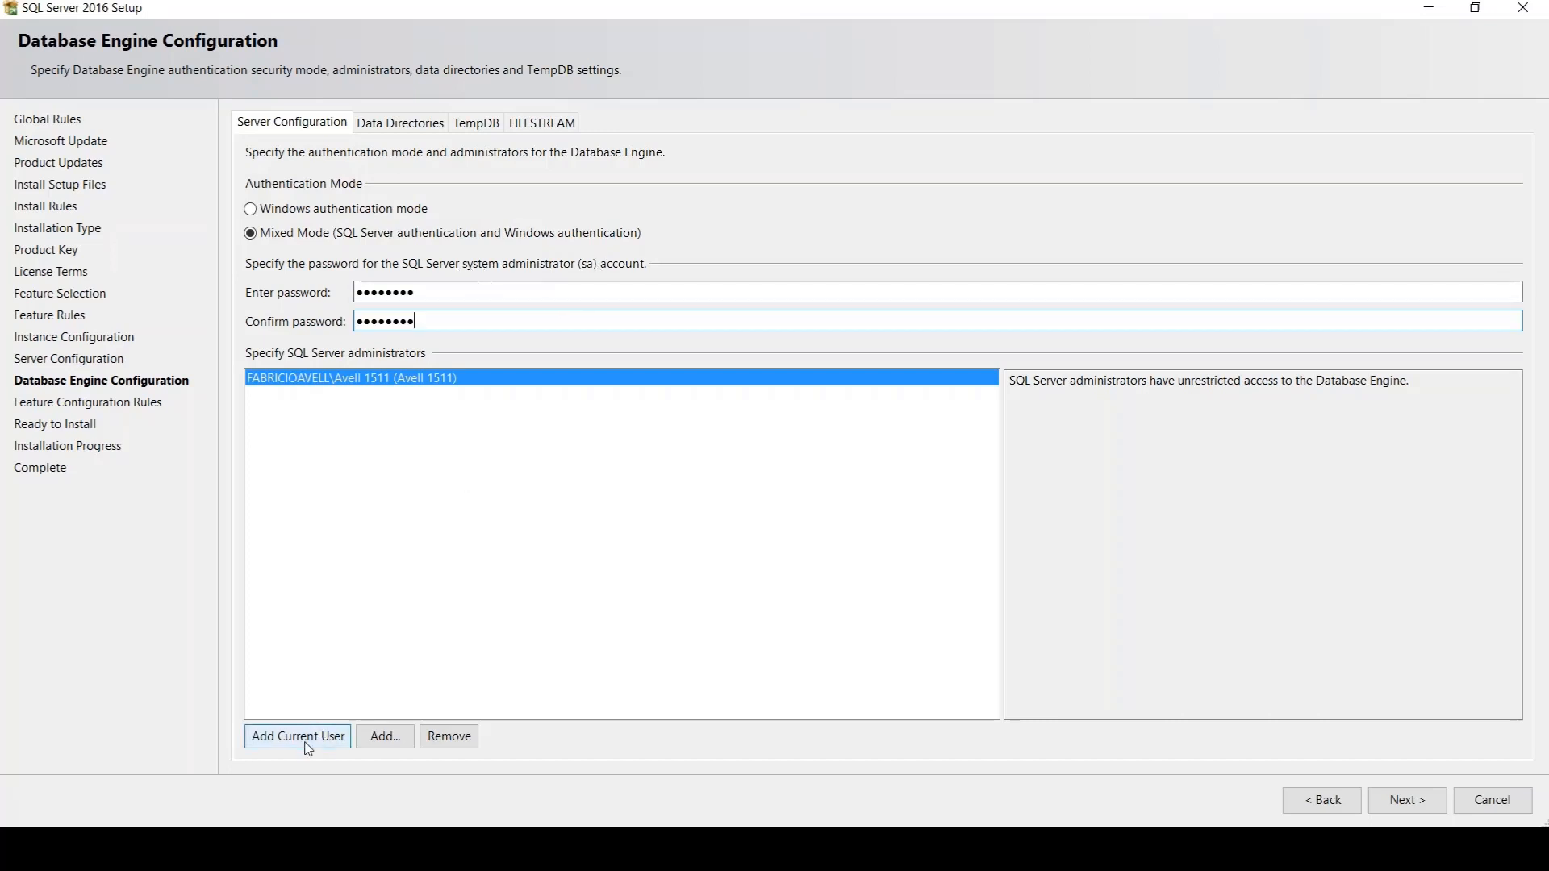
In the data directories settings, circle the data root path, mark the user database, log and backup paths, and clear the annotations
click(411, 128)
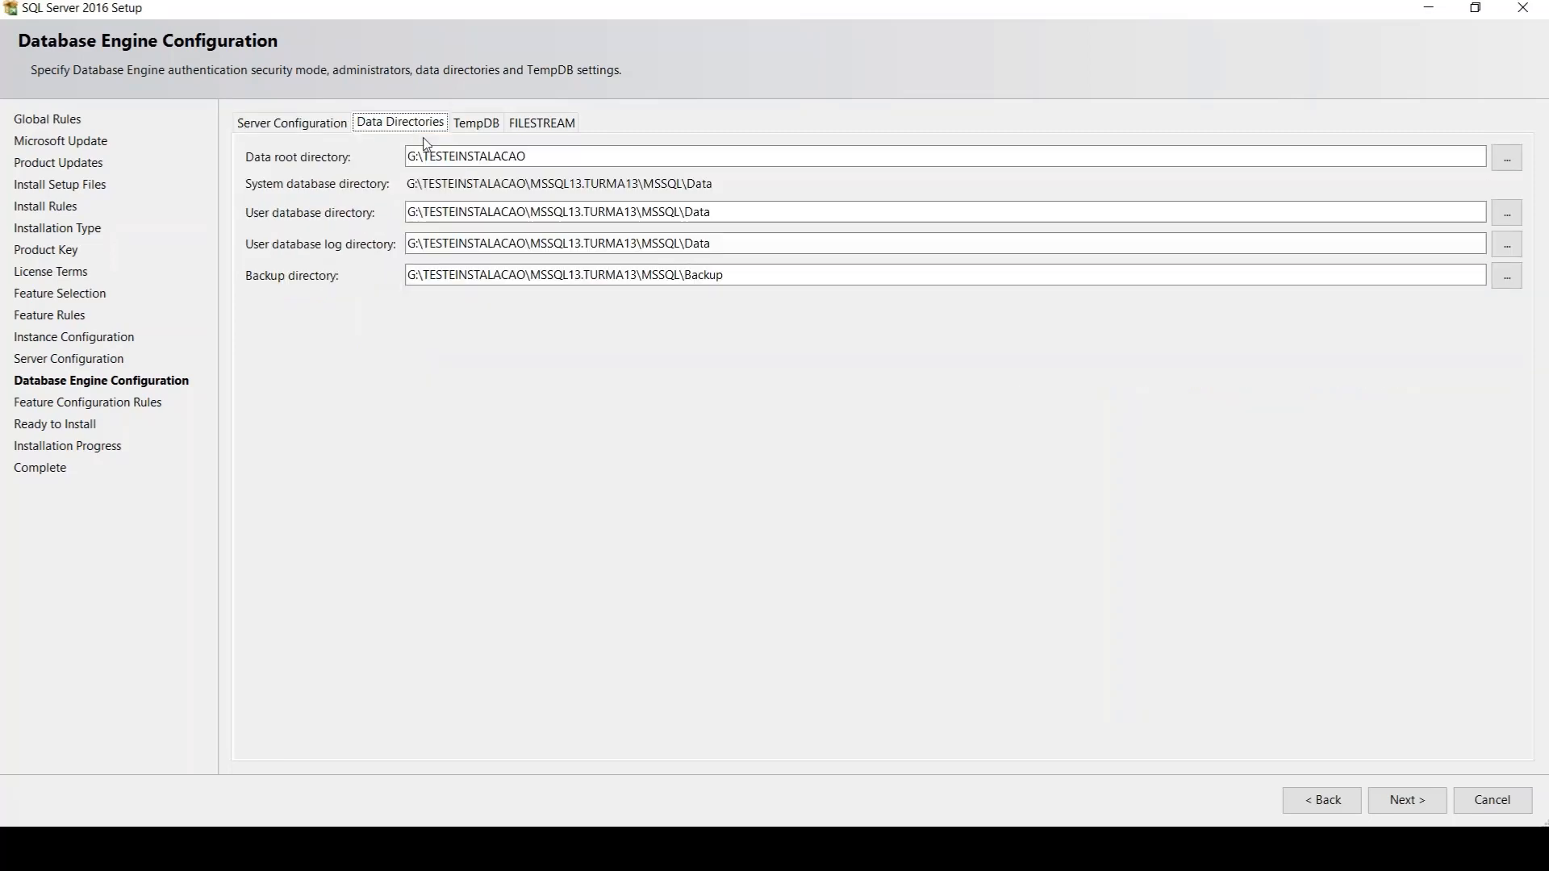
mouse_move(474, 137)
mouse_down()
mouse_move(409, 148)
mouse_move(545, 165)
mouse_up()
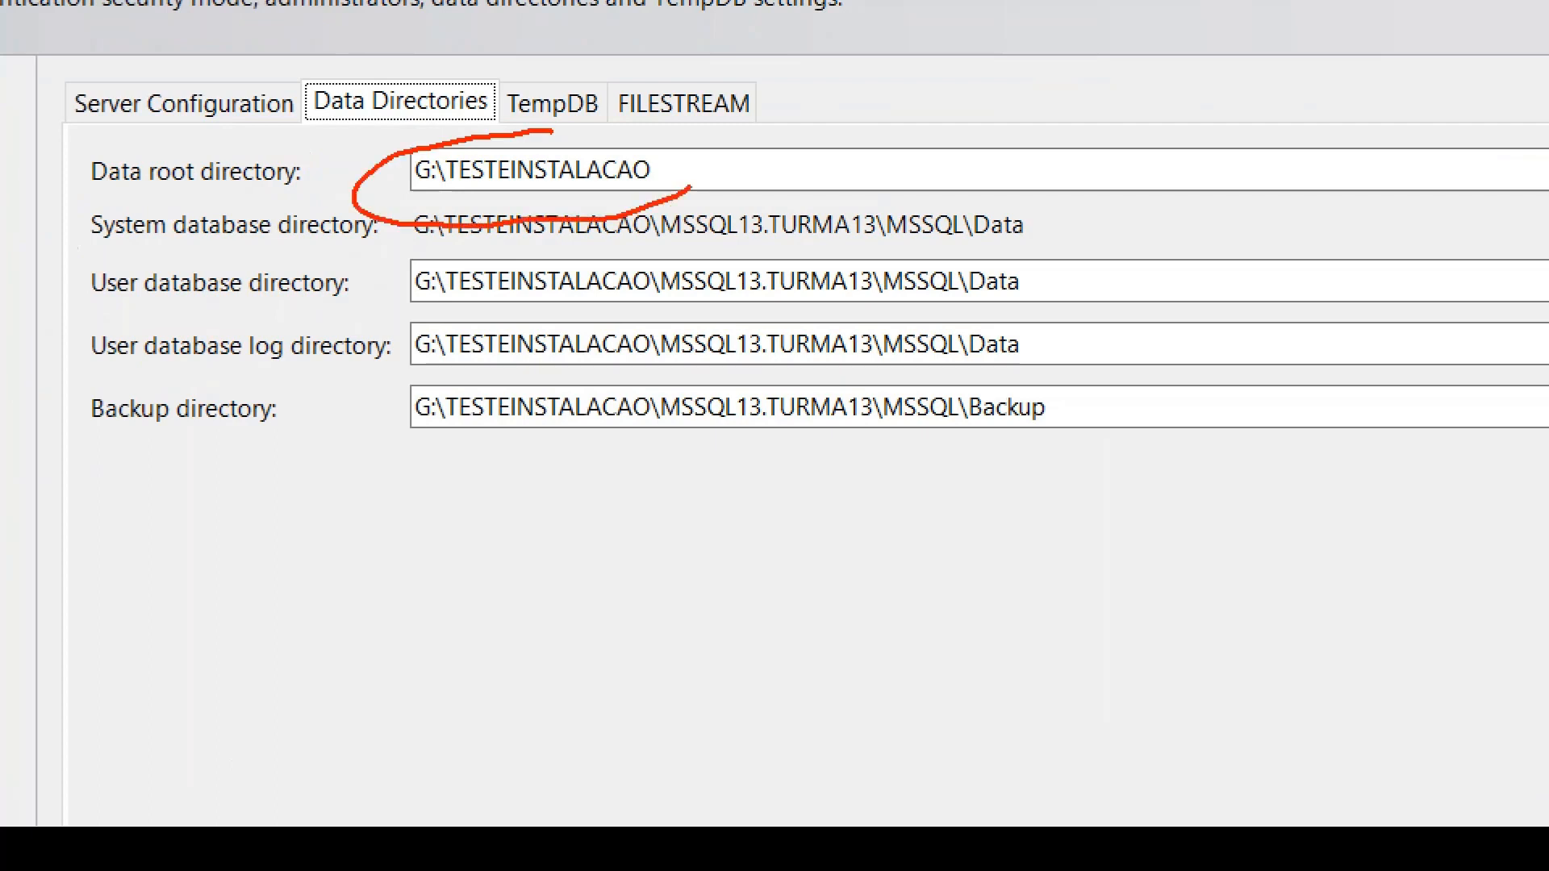
drag(690, 187, 431, 127)
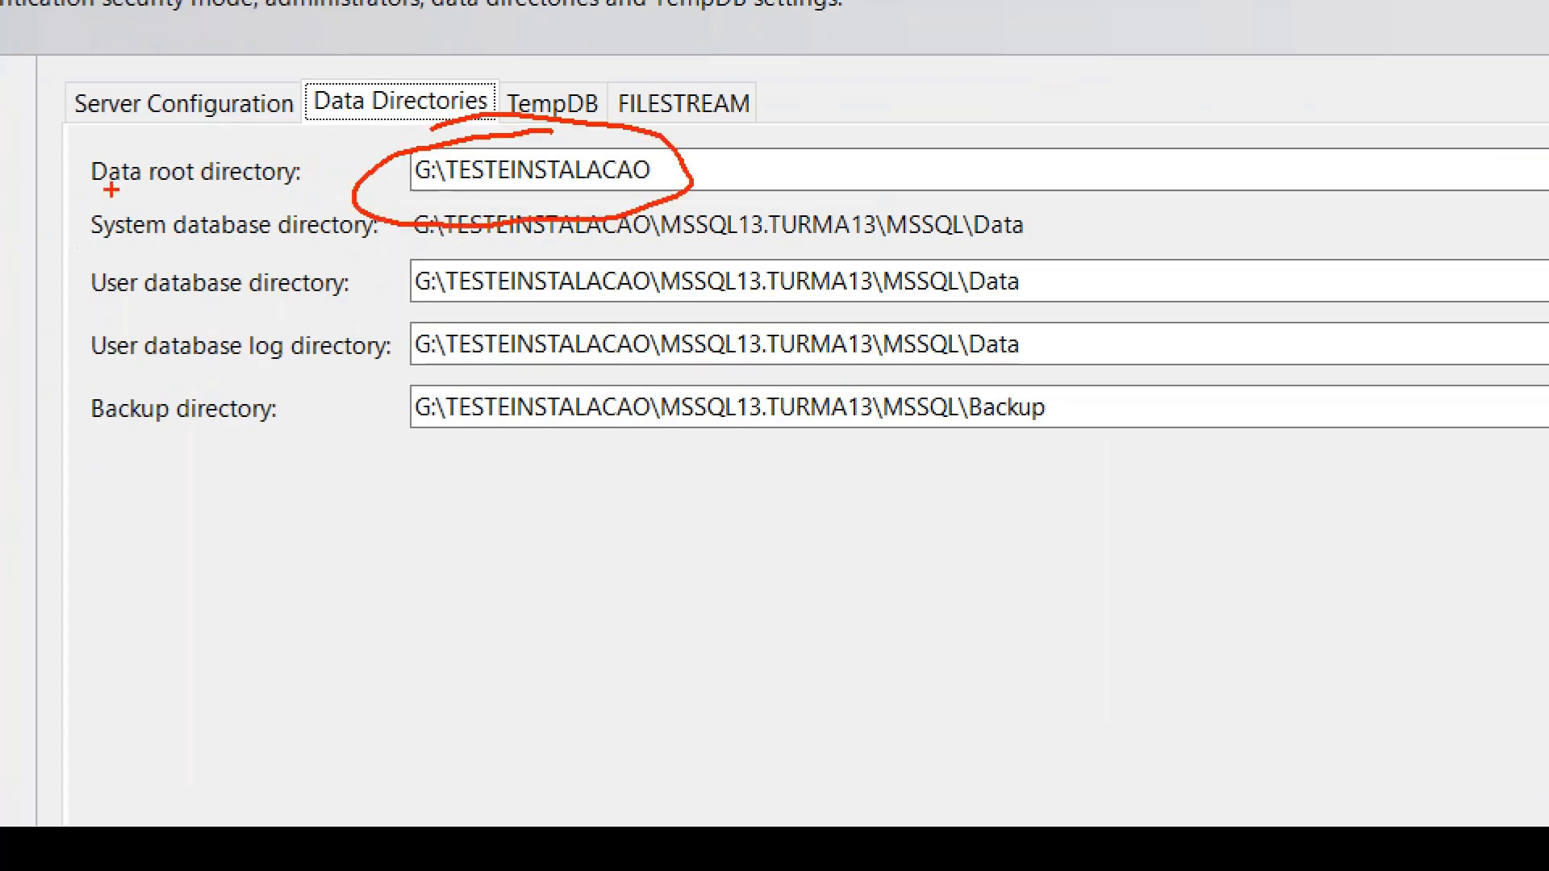
drag(90, 192, 355, 179)
drag(410, 313, 683, 307)
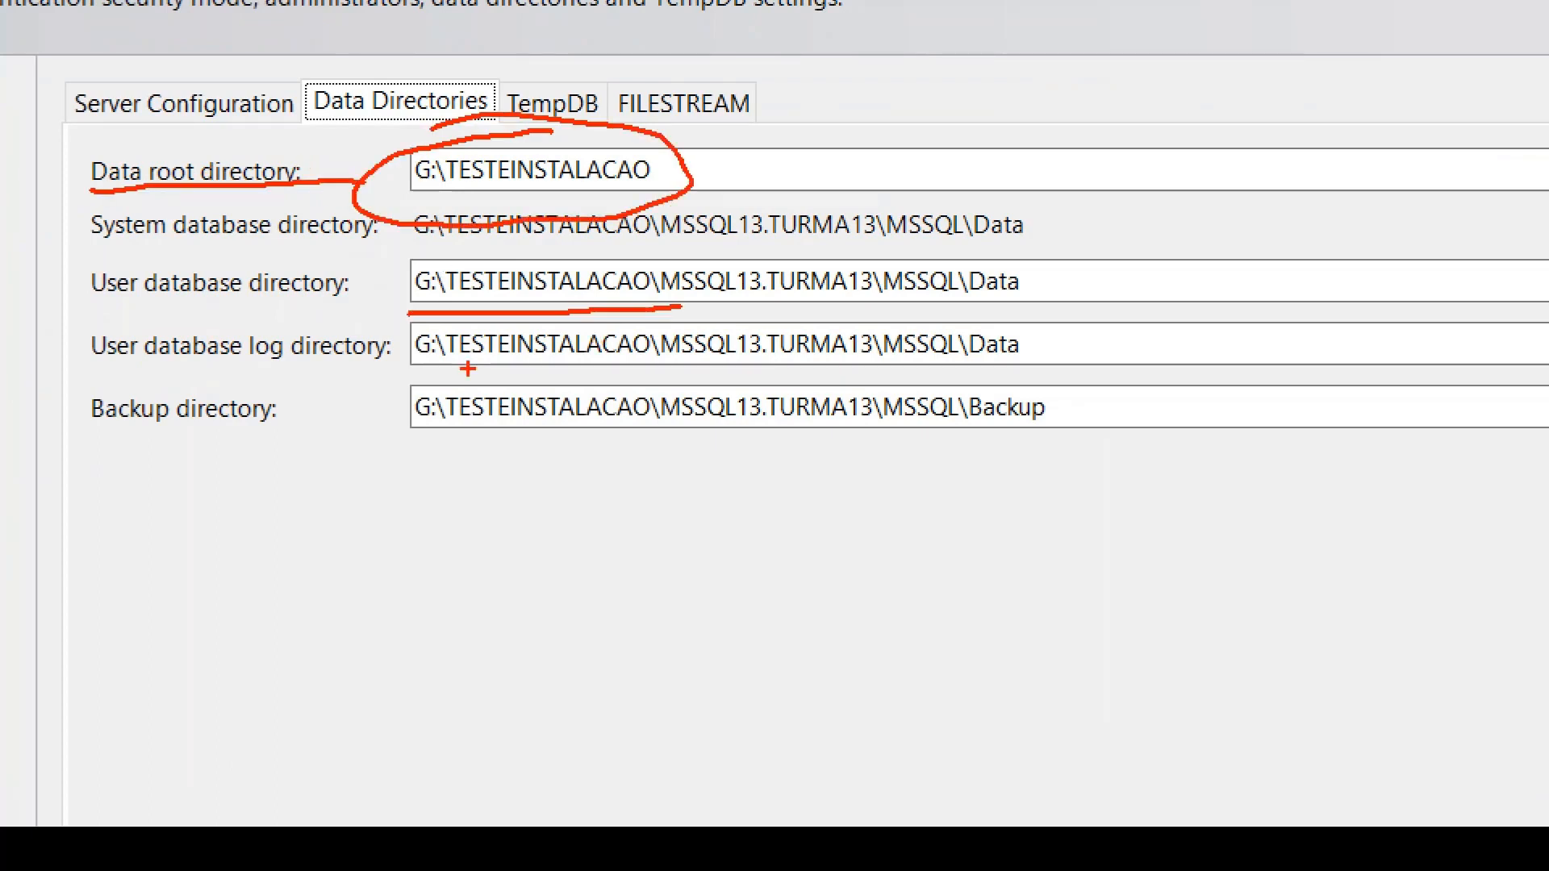
drag(396, 372, 691, 373)
drag(396, 452, 798, 479)
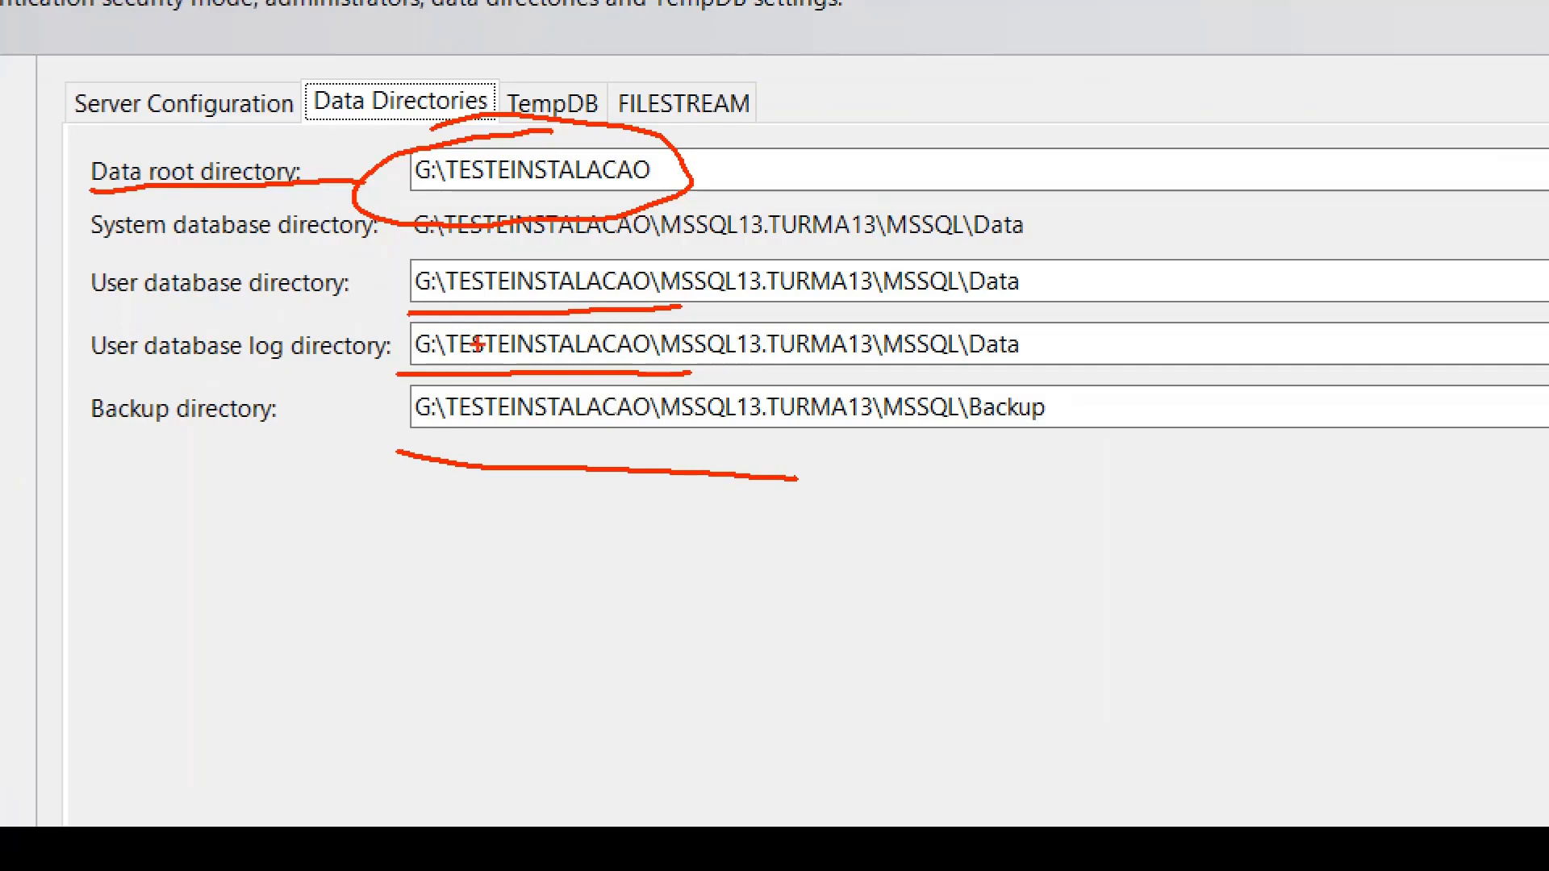
mouse_move(1061, 263)
mouse_down()
mouse_move(332, 234)
mouse_move(113, 278)
mouse_move(658, 292)
mouse_move(956, 282)
mouse_move(1058, 258)
mouse_up()
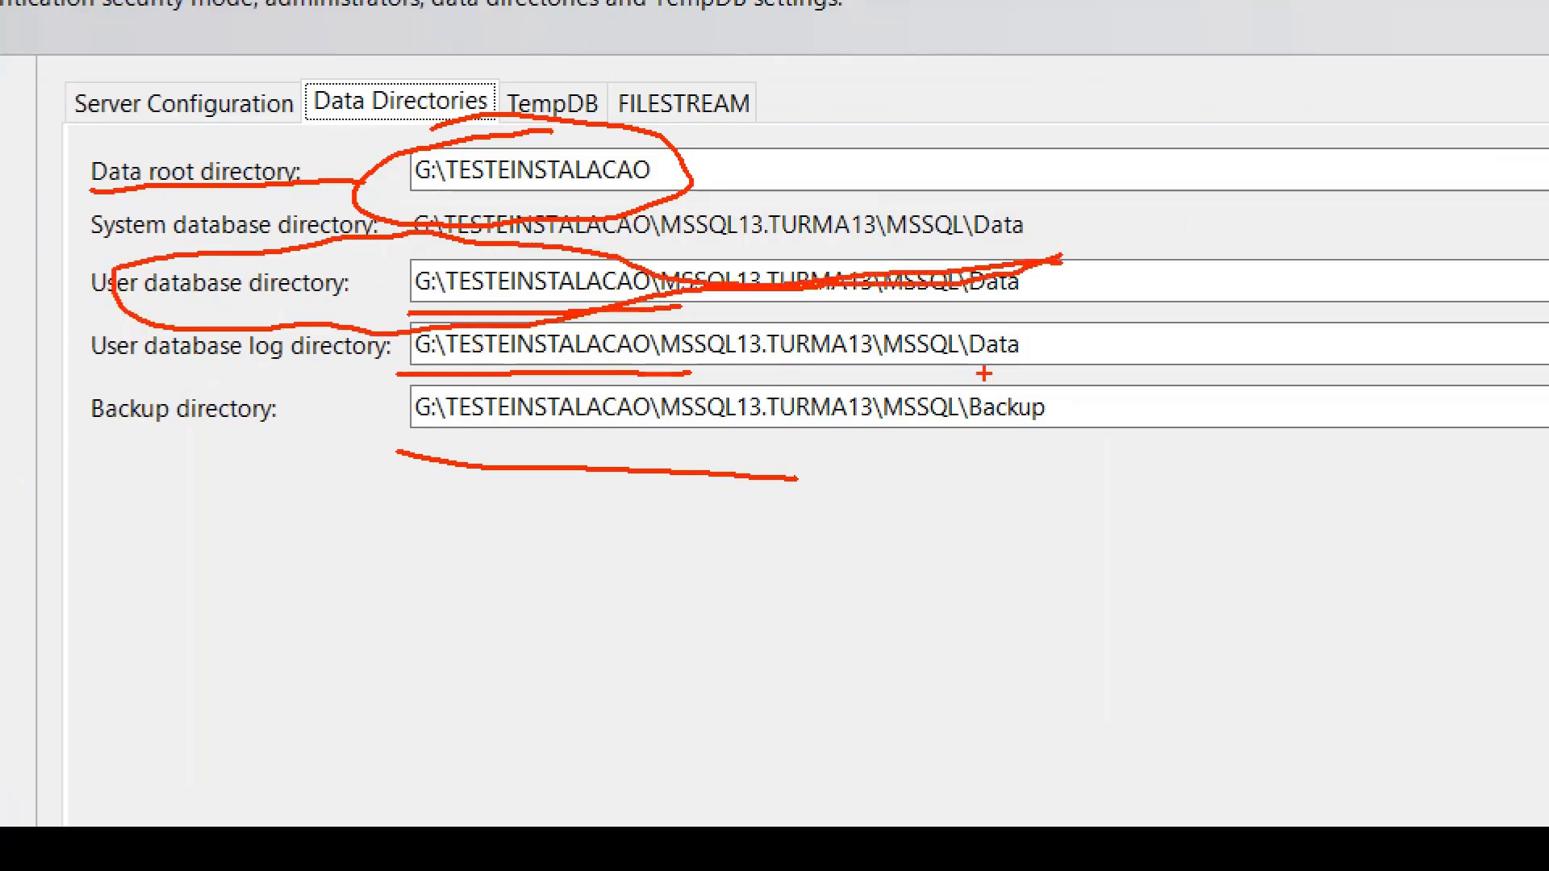
key(Escape)
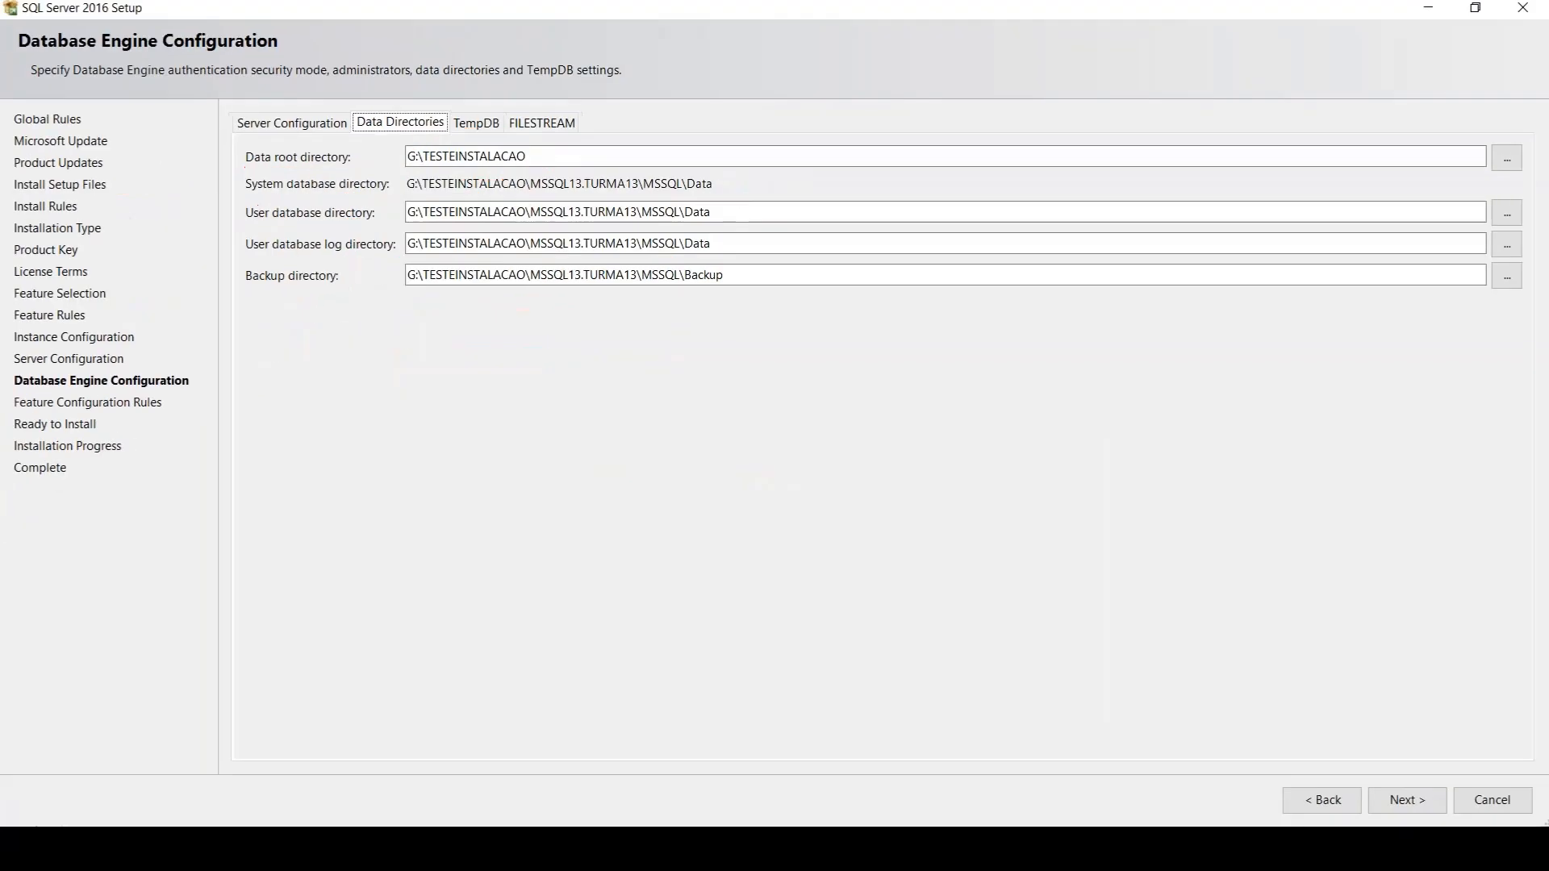
Magnify the data directories, underline the user database and log directory labels, mark their paths, and clear the annotations
key(ctrl+1)
click(374, 187)
drag(264, 221, 355, 224)
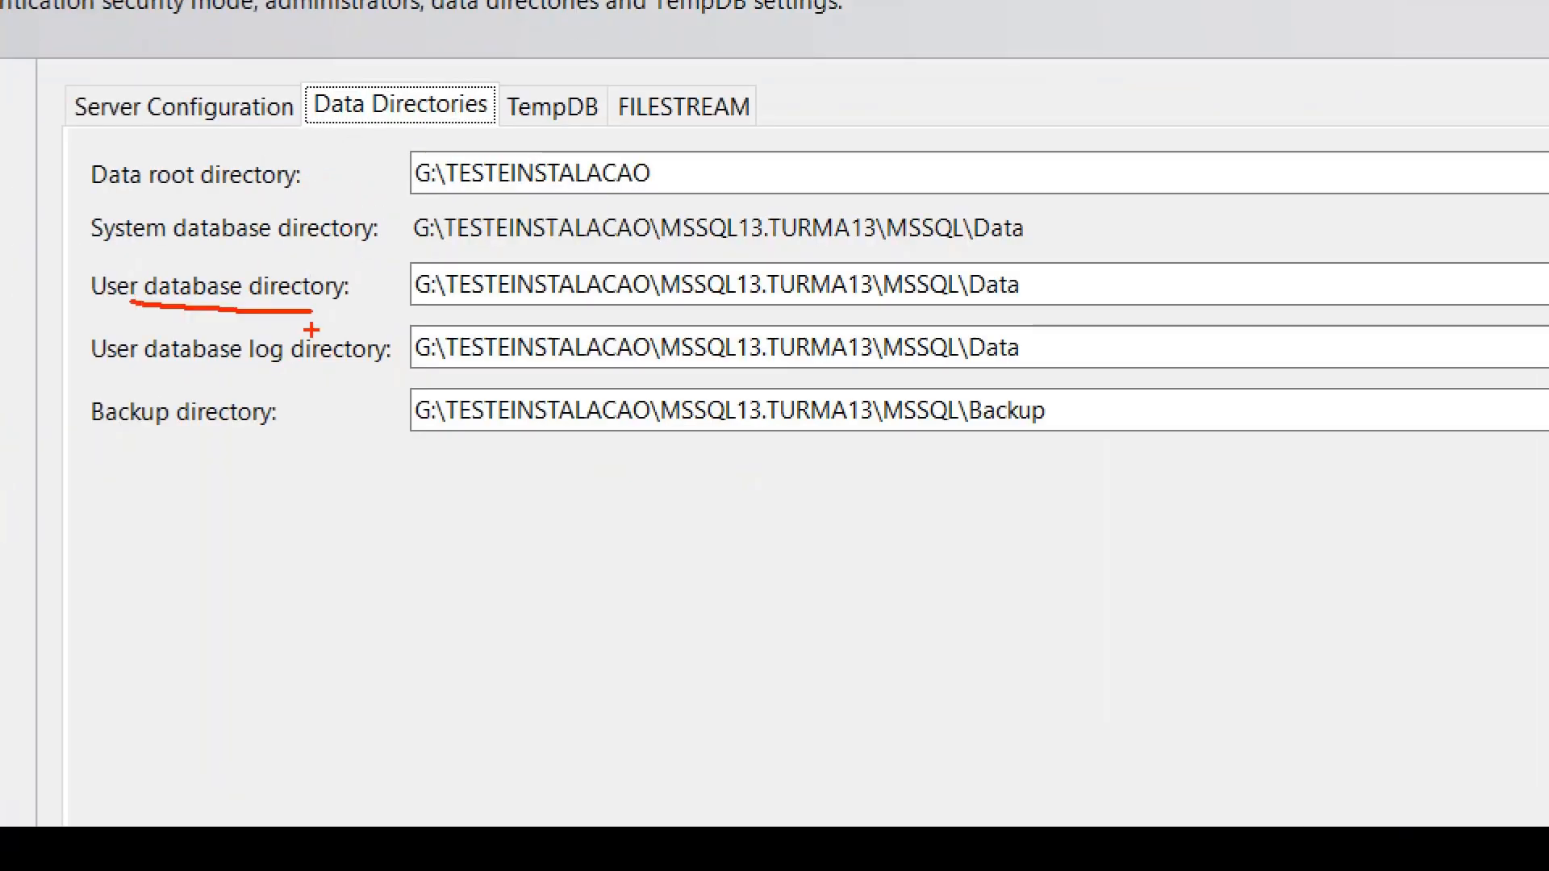
drag(162, 370, 378, 359)
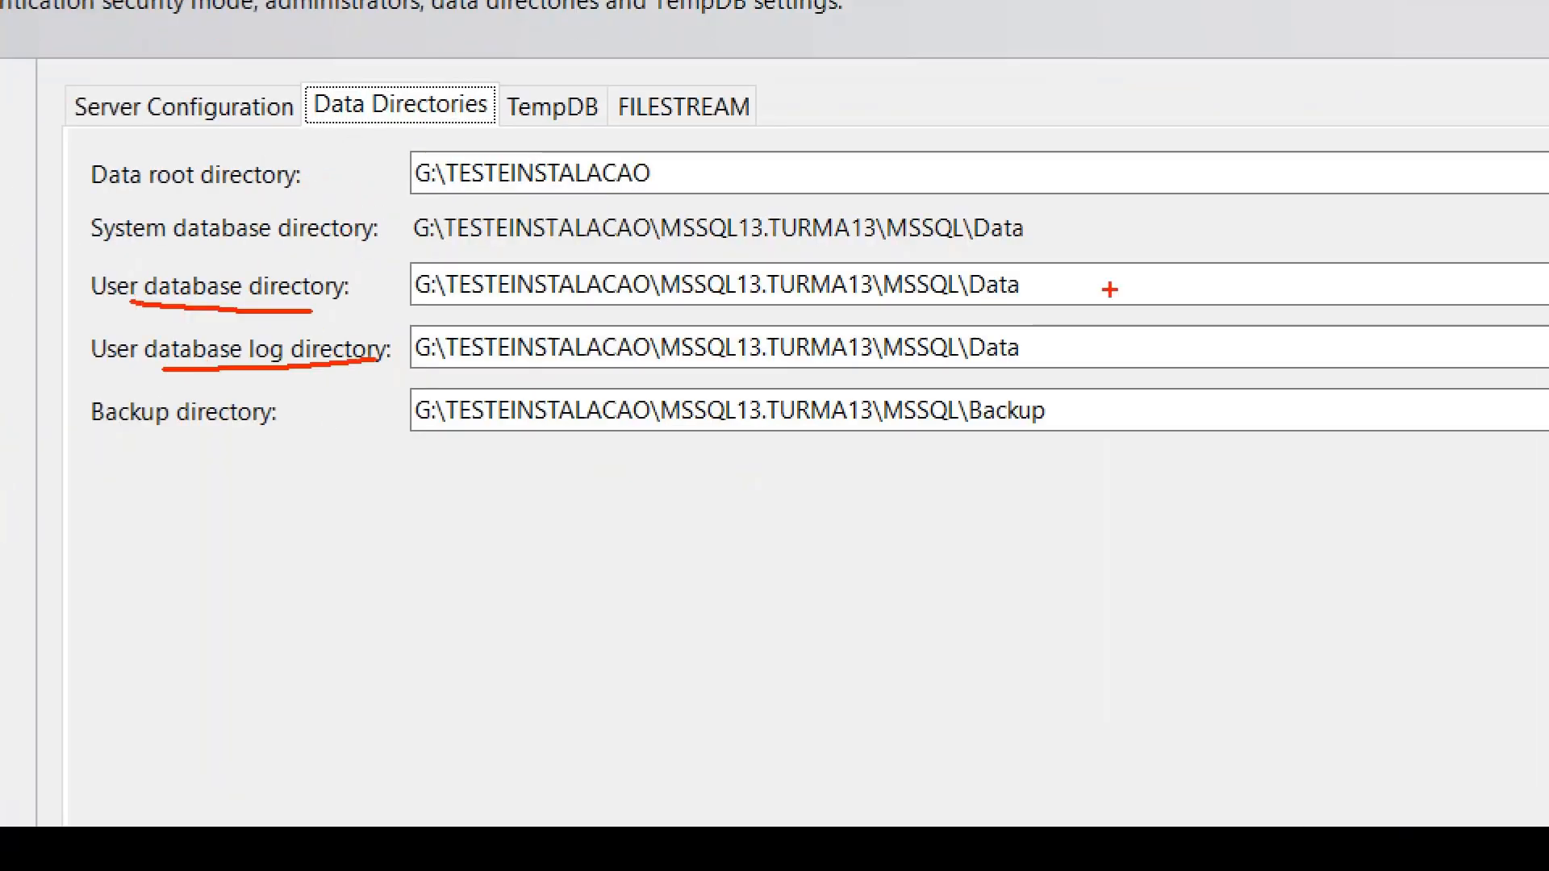
drag(1055, 289, 1195, 241)
drag(1033, 359, 1203, 339)
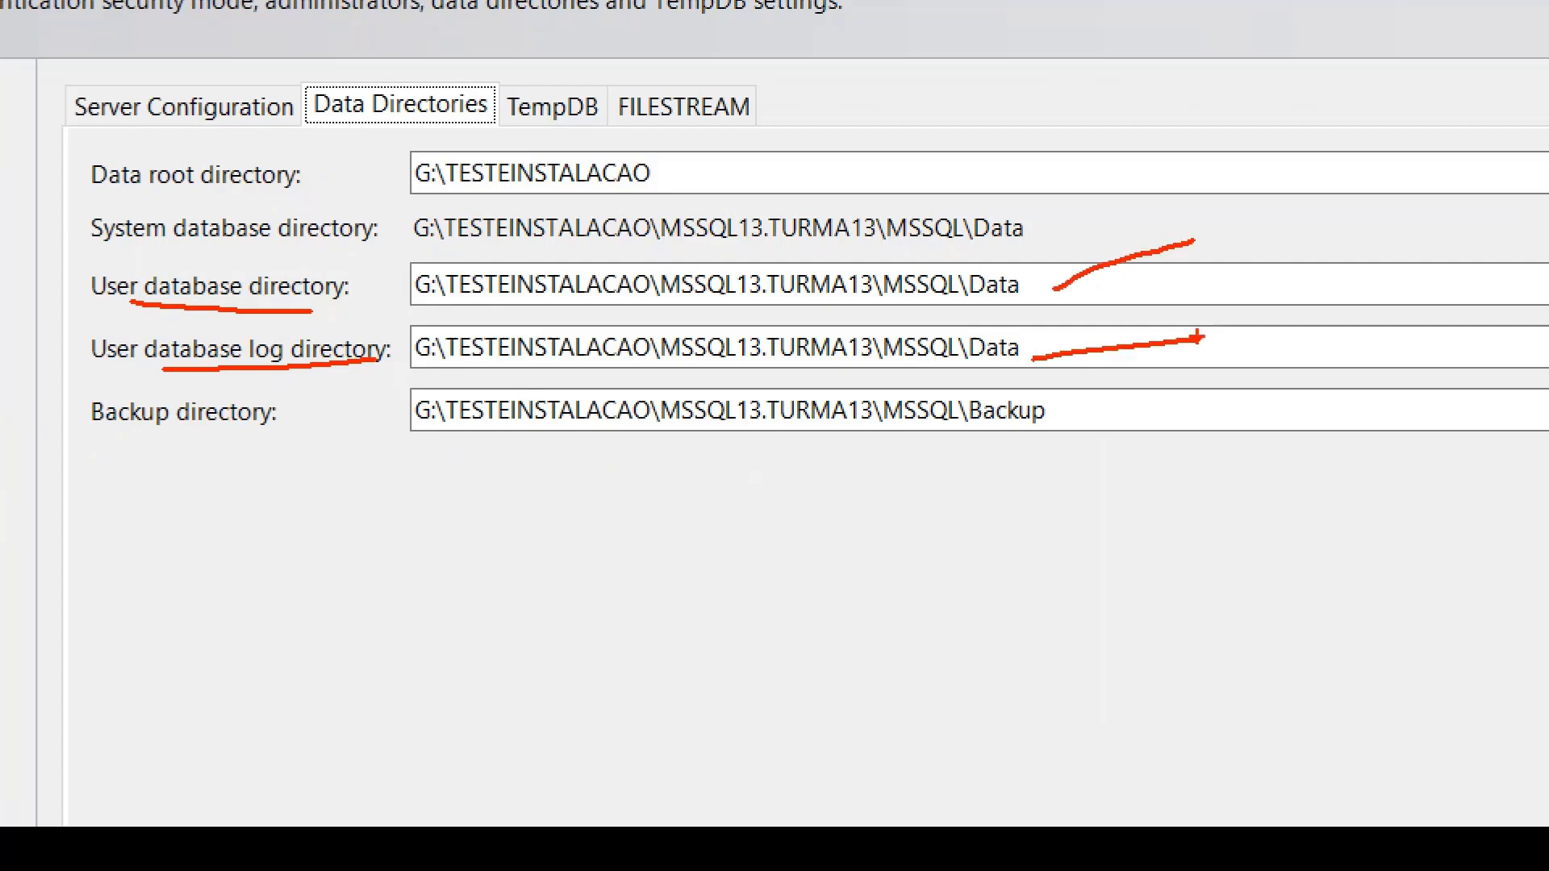
key(Escape)
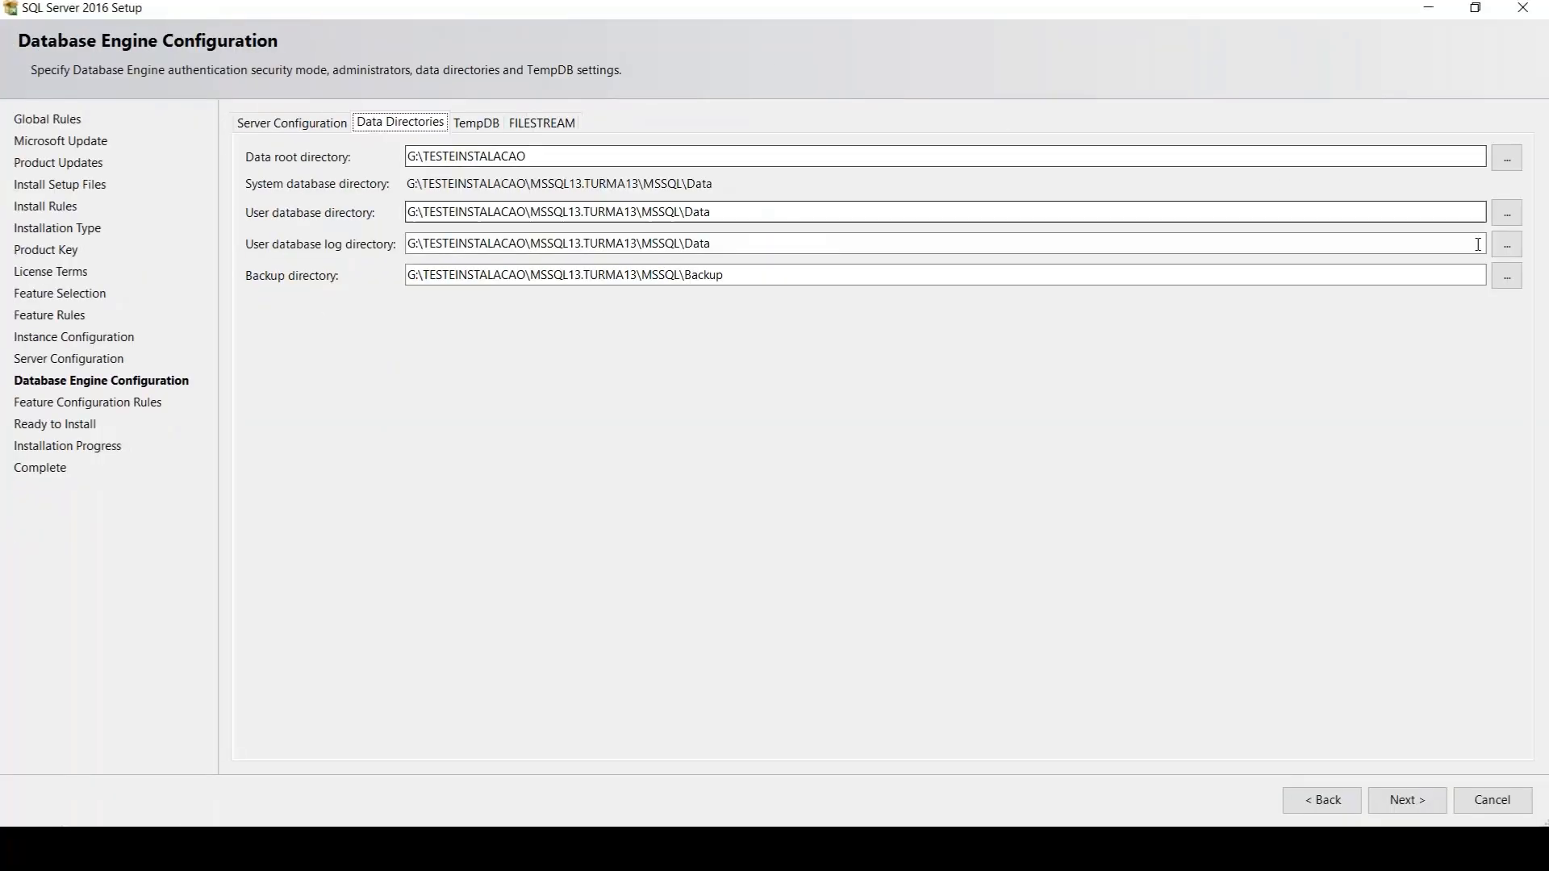
Set the user database log directory to C:\TEMP
click(1506, 245)
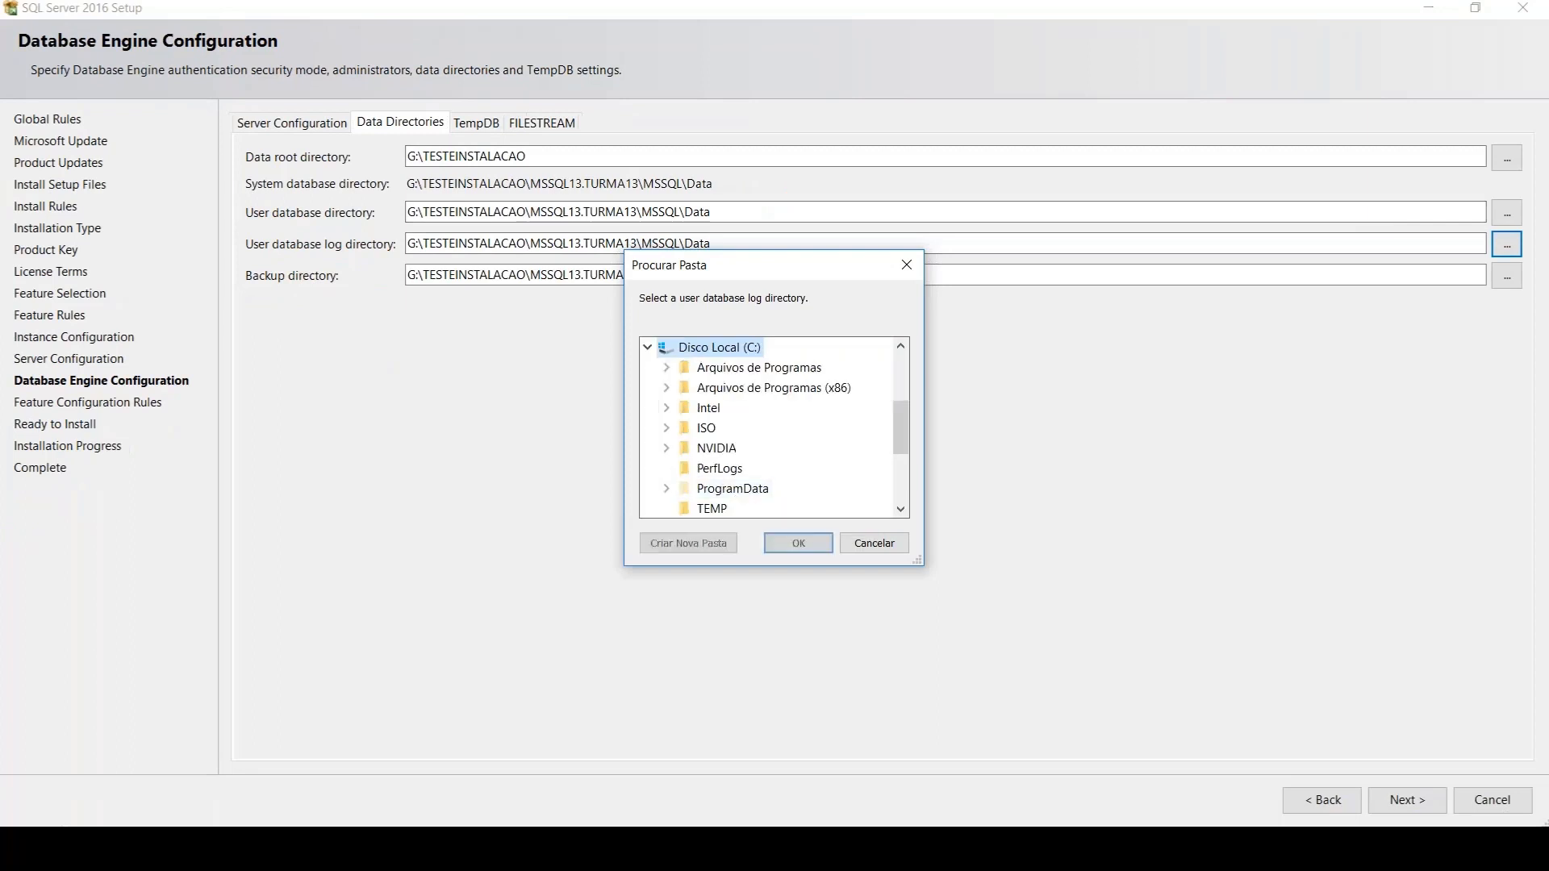
click(730, 469)
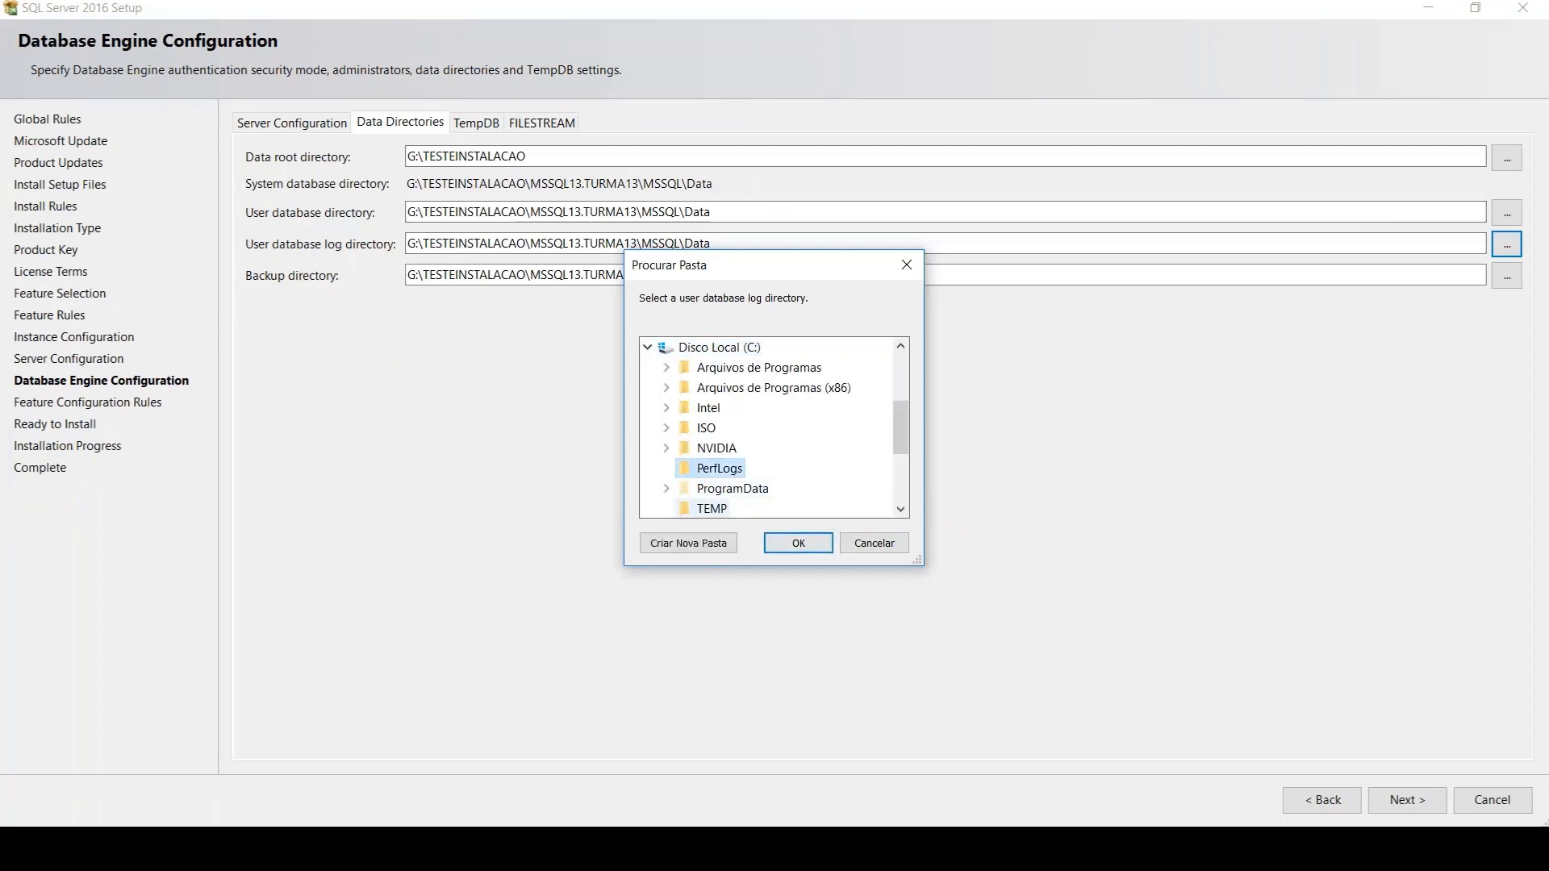
click(712, 508)
click(799, 543)
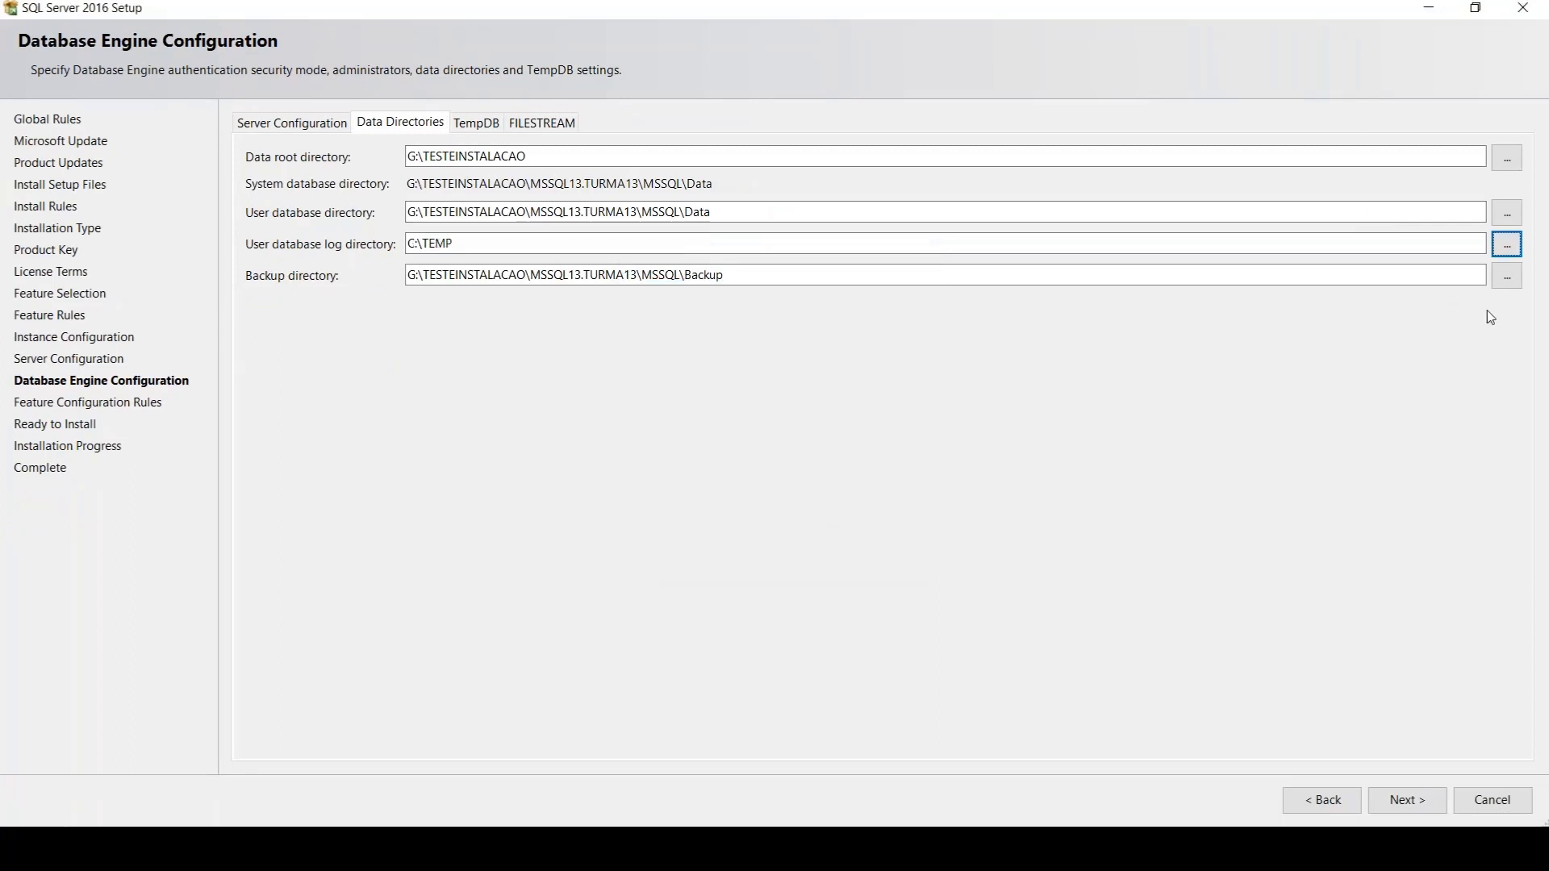
Set the user database directory to the SQL Server_material folder on drive F:
click(1507, 213)
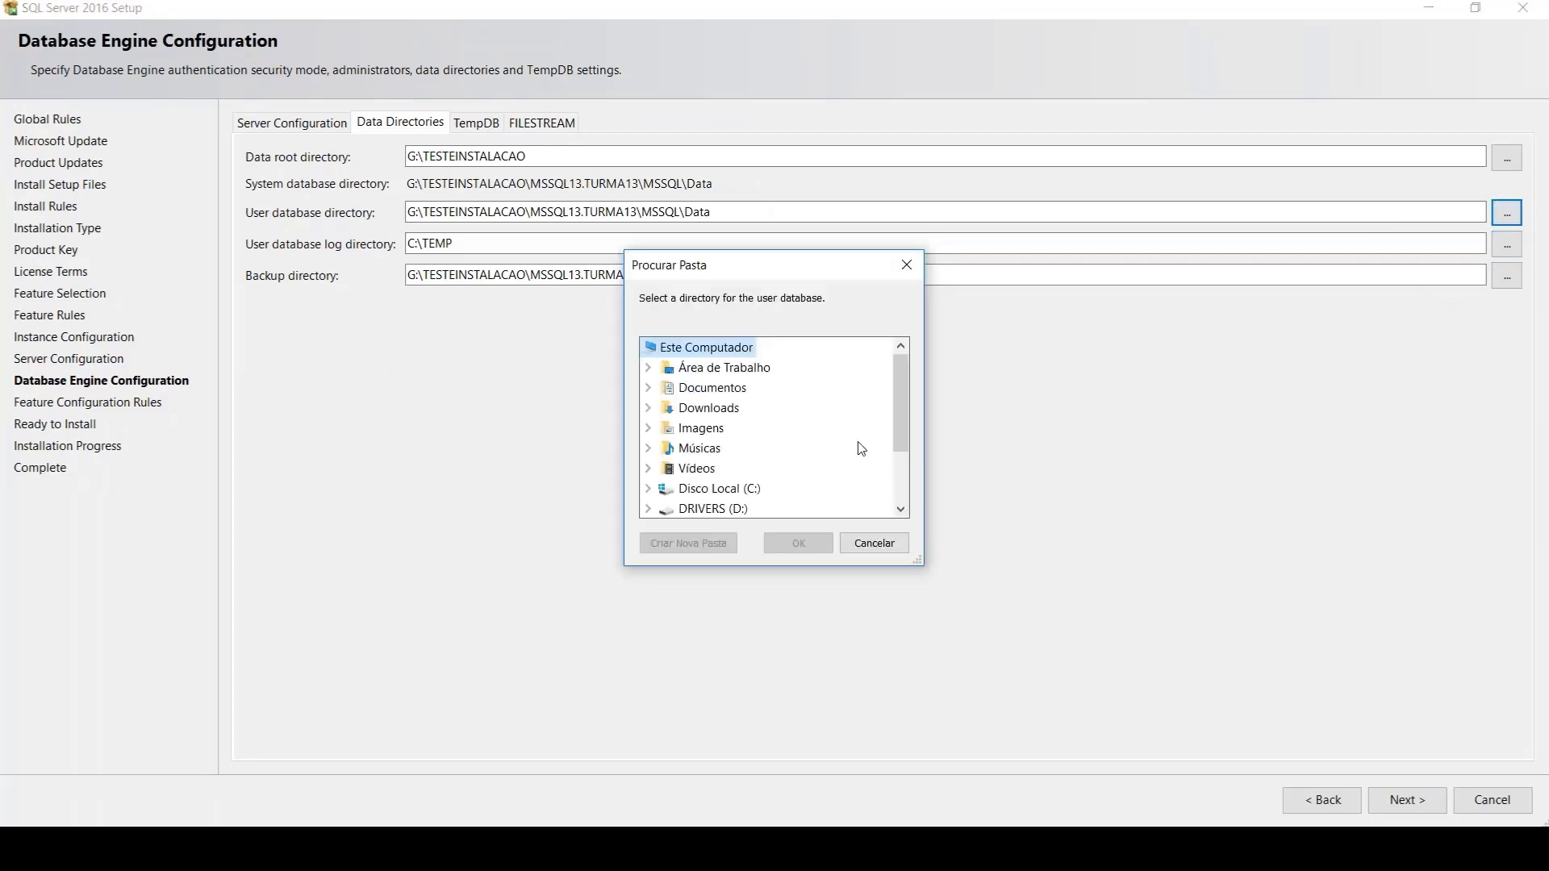
drag(902, 408, 902, 460)
click(724, 468)
click(749, 488)
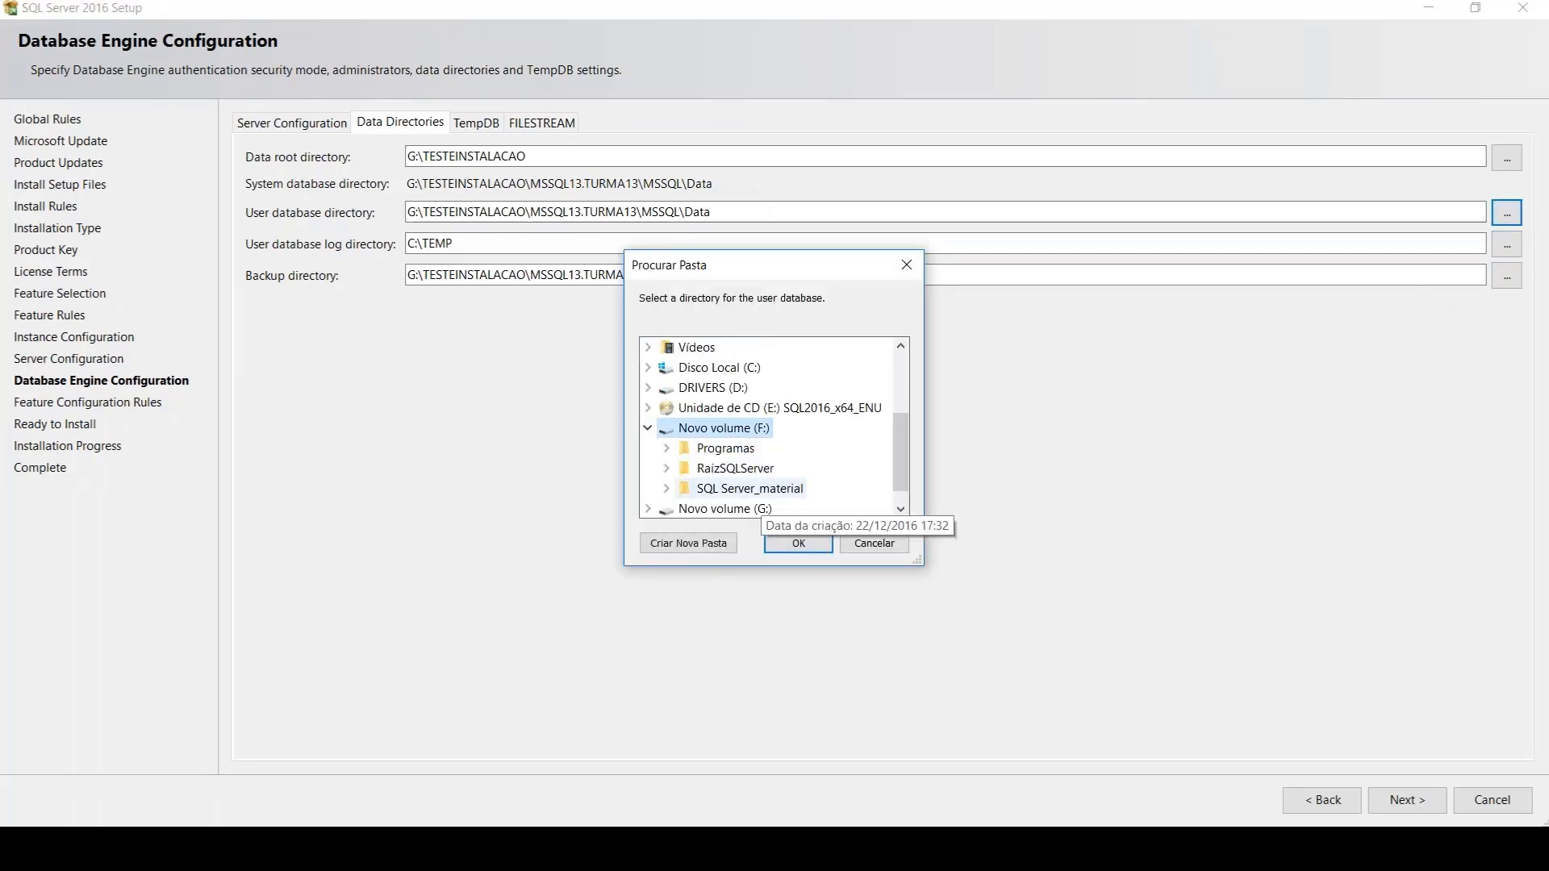
click(795, 546)
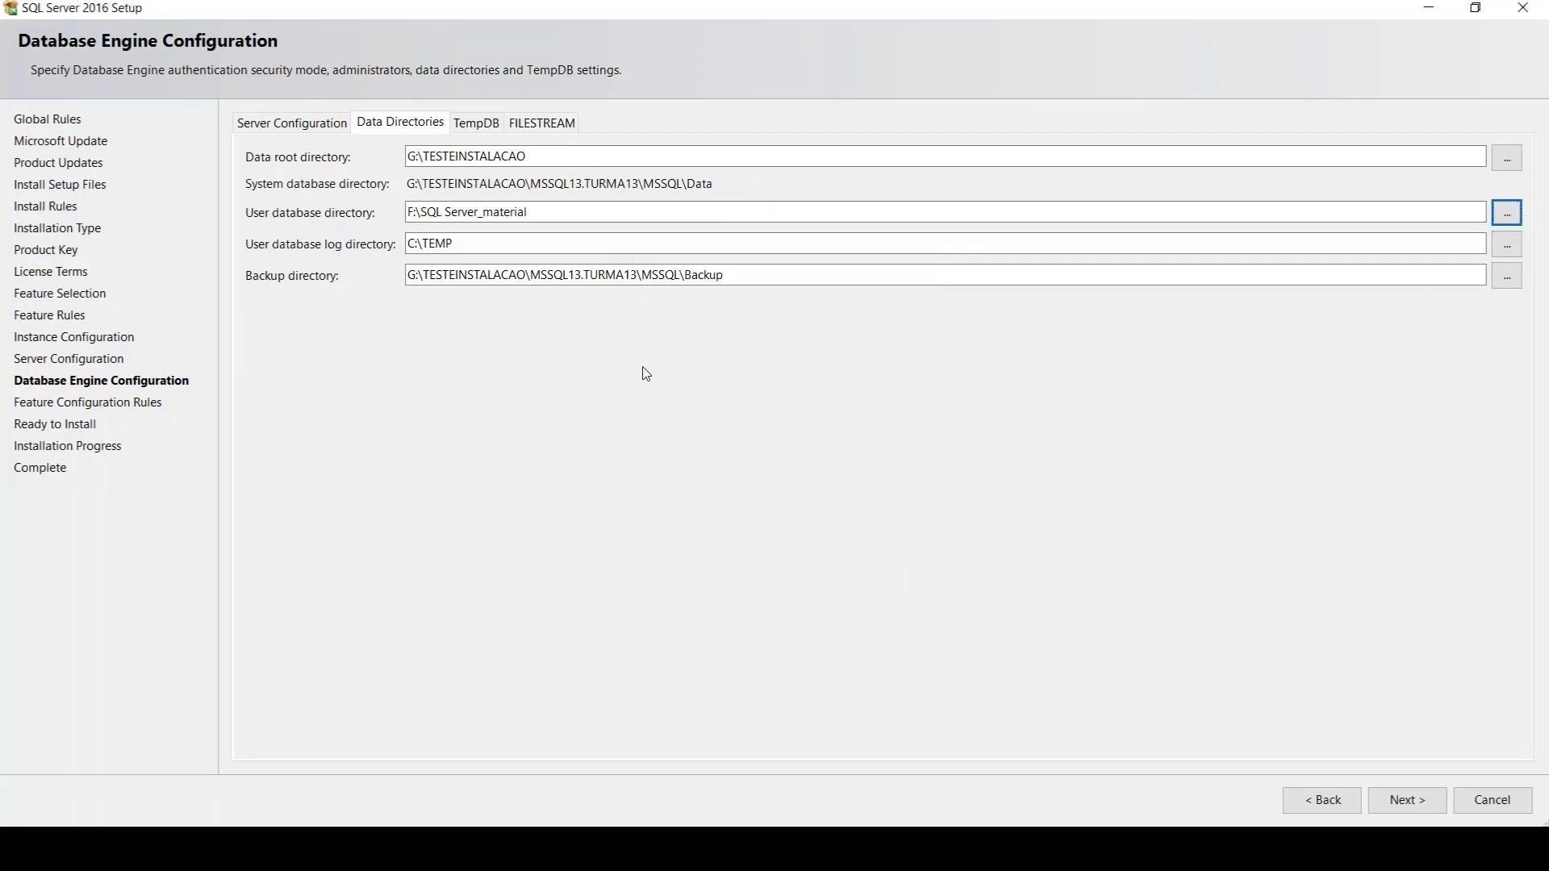
key(Tab)
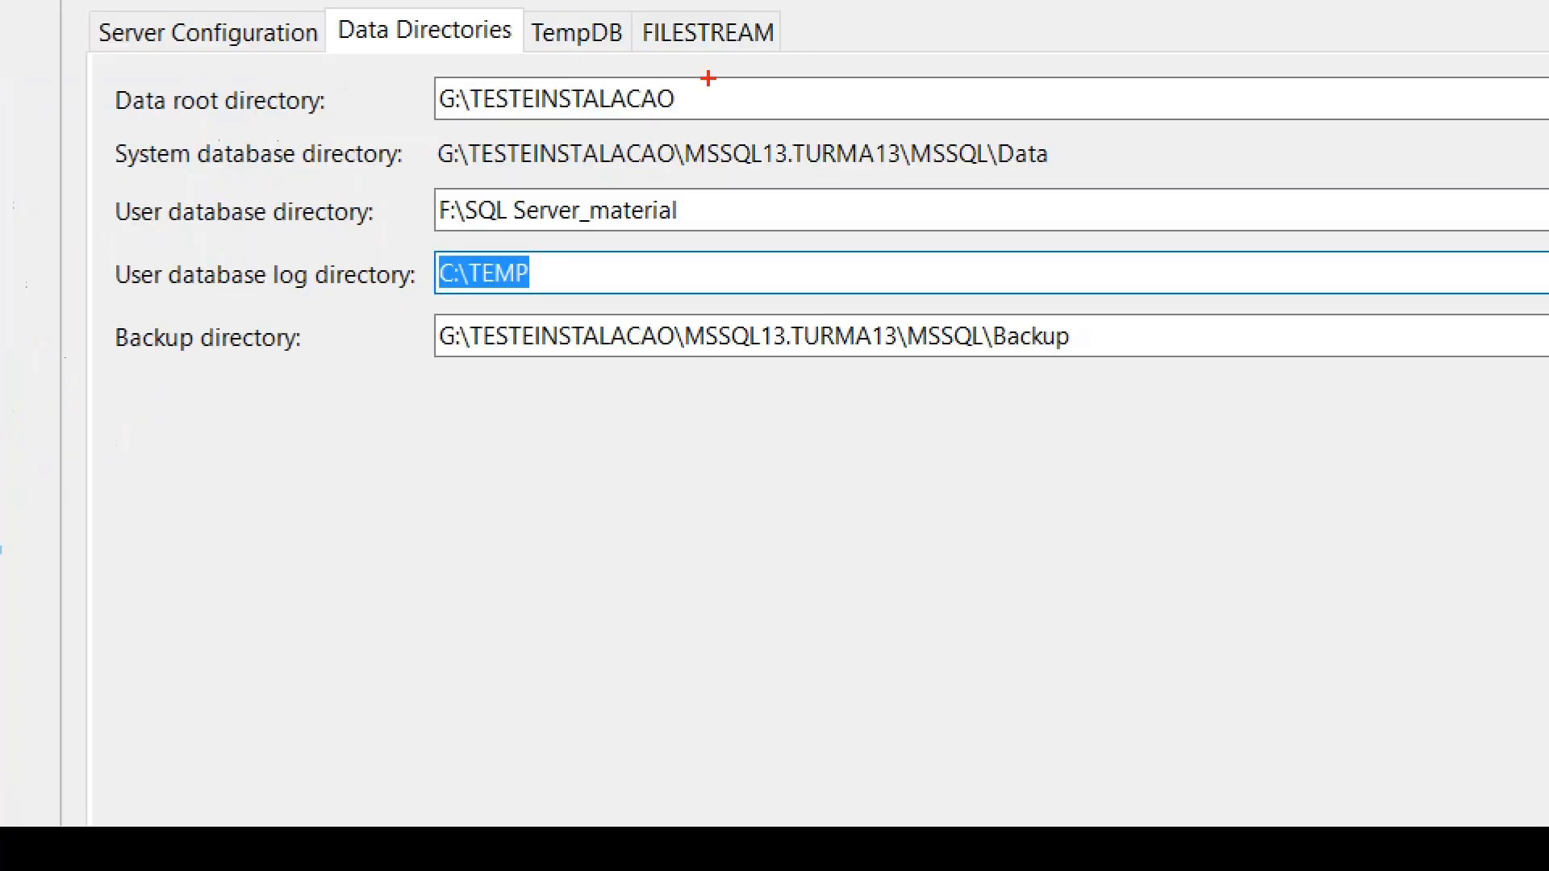
Magnify the data directories, circle the data root, user database and log paths, clear the annotations, and highlight the user database and log paths
mouse_move(708, 78)
mouse_down()
mouse_move(290, 56)
mouse_move(263, 138)
mouse_move(739, 107)
mouse_move(713, 74)
mouse_up()
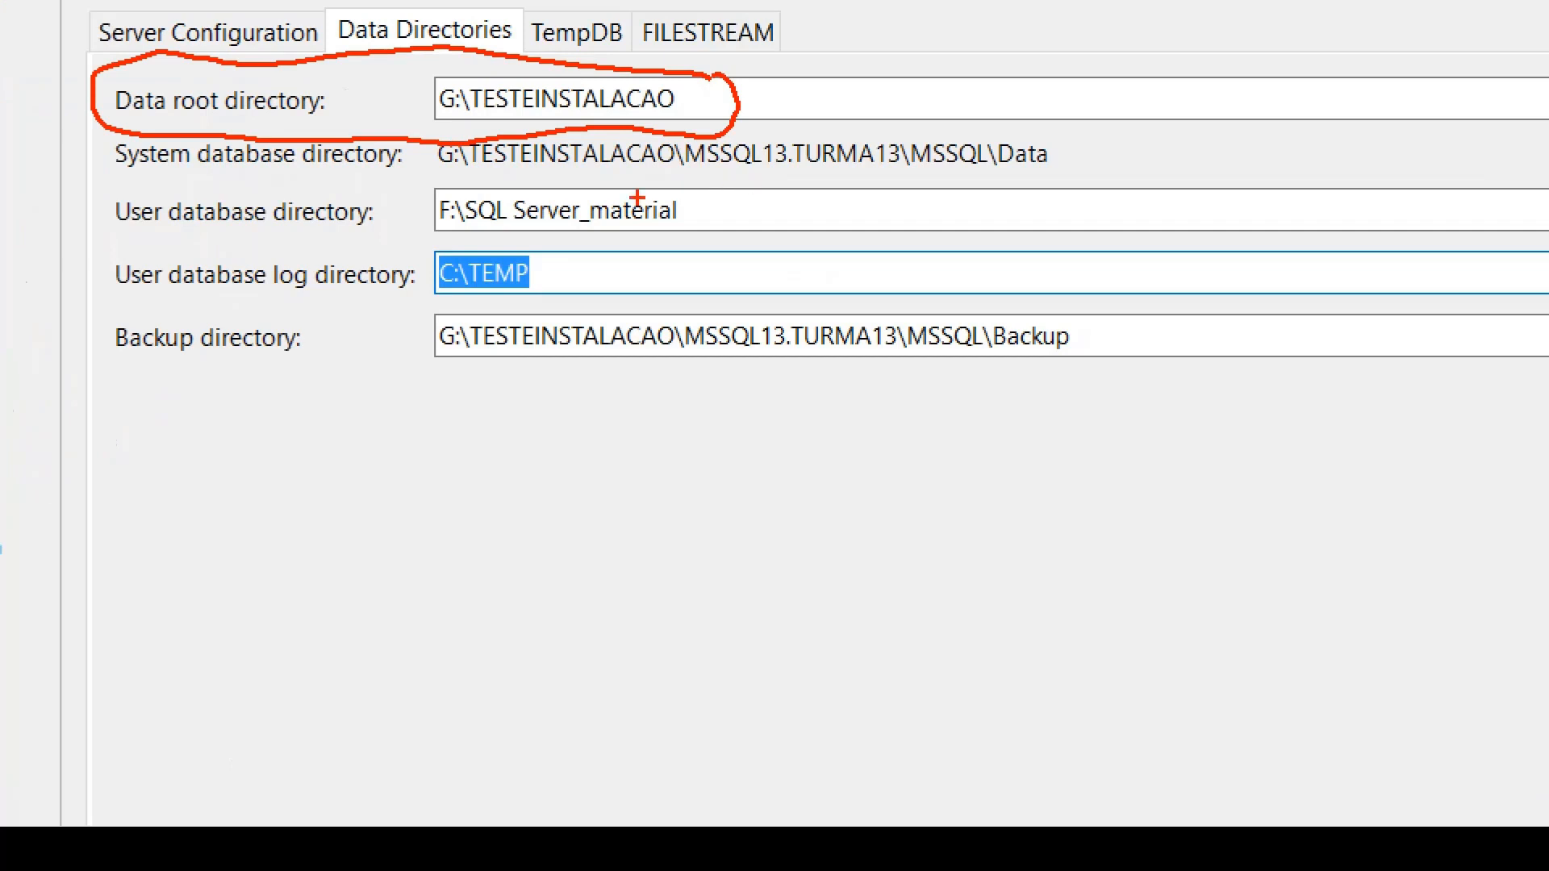
mouse_move(674, 194)
mouse_down()
mouse_move(519, 173)
mouse_move(715, 211)
mouse_up()
mouse_move(541, 257)
mouse_down()
mouse_move(347, 294)
mouse_move(561, 265)
mouse_up()
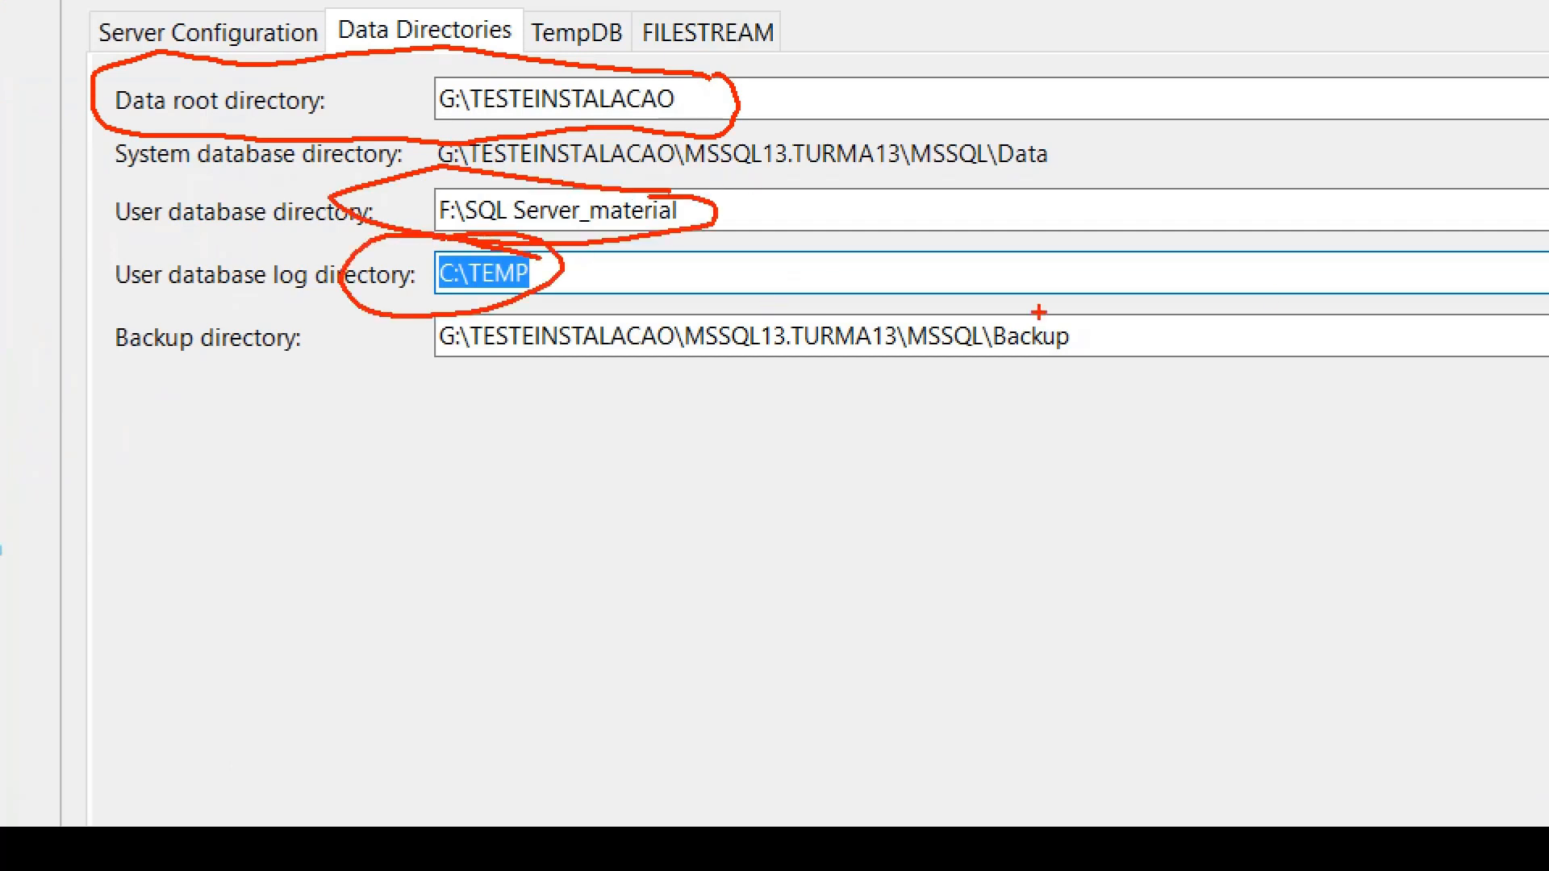
mouse_move(1347, 301)
mouse_down()
mouse_move(1291, 367)
mouse_move(1321, 333)
mouse_up()
drag(1413, 555, 1245, 535)
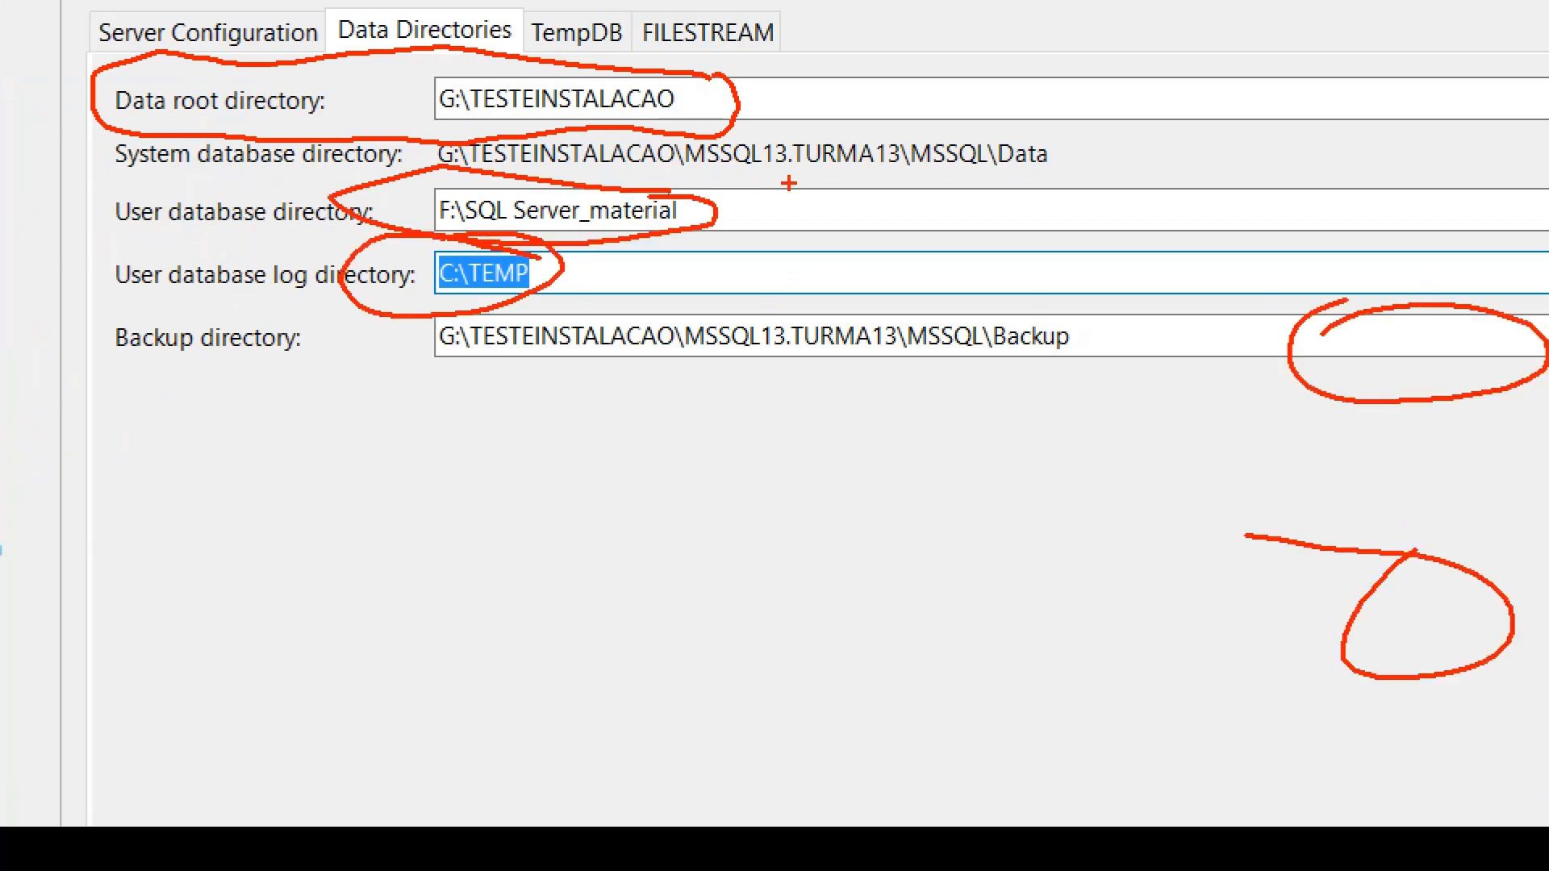
drag(738, 194, 859, 206)
drag(710, 288, 882, 286)
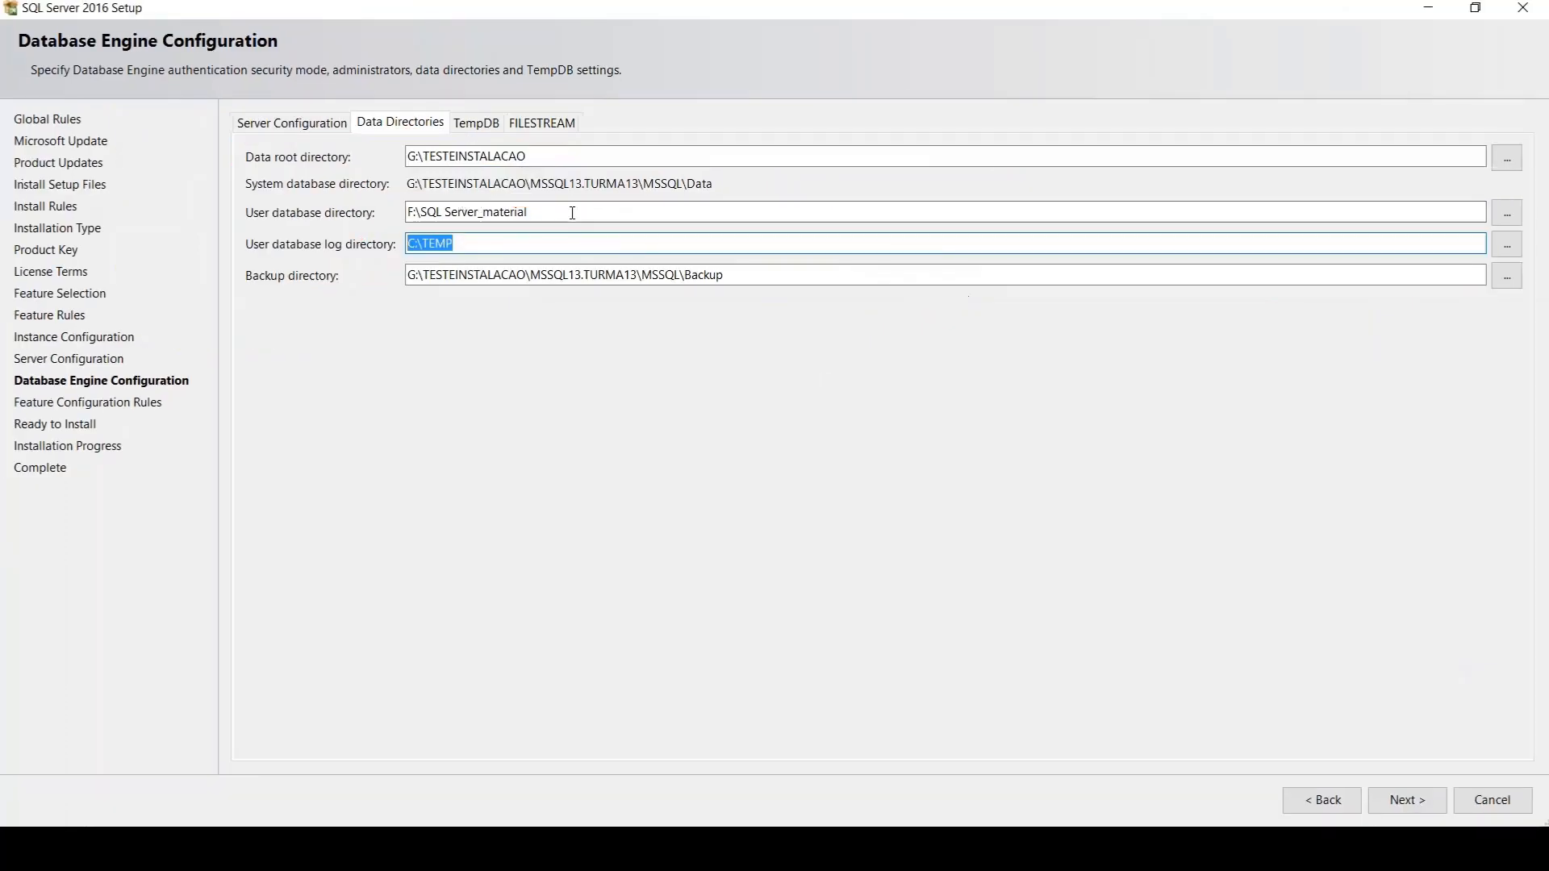
drag(575, 212, 331, 212)
drag(468, 242, 345, 243)
Open the TempDB settings and decline quitting the setup
click(475, 125)
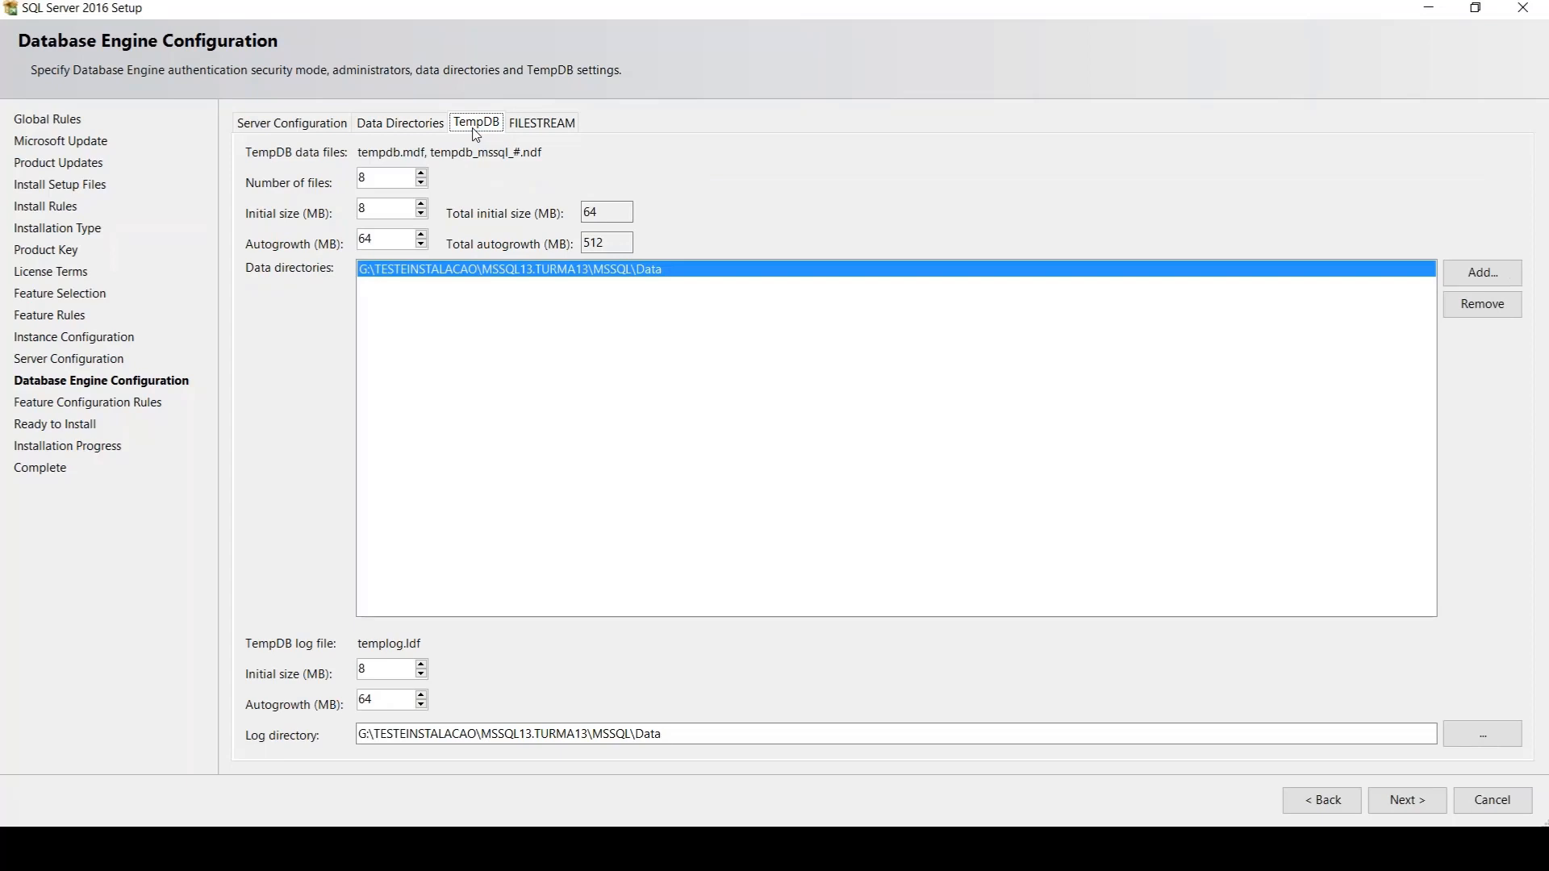
key(Escape)
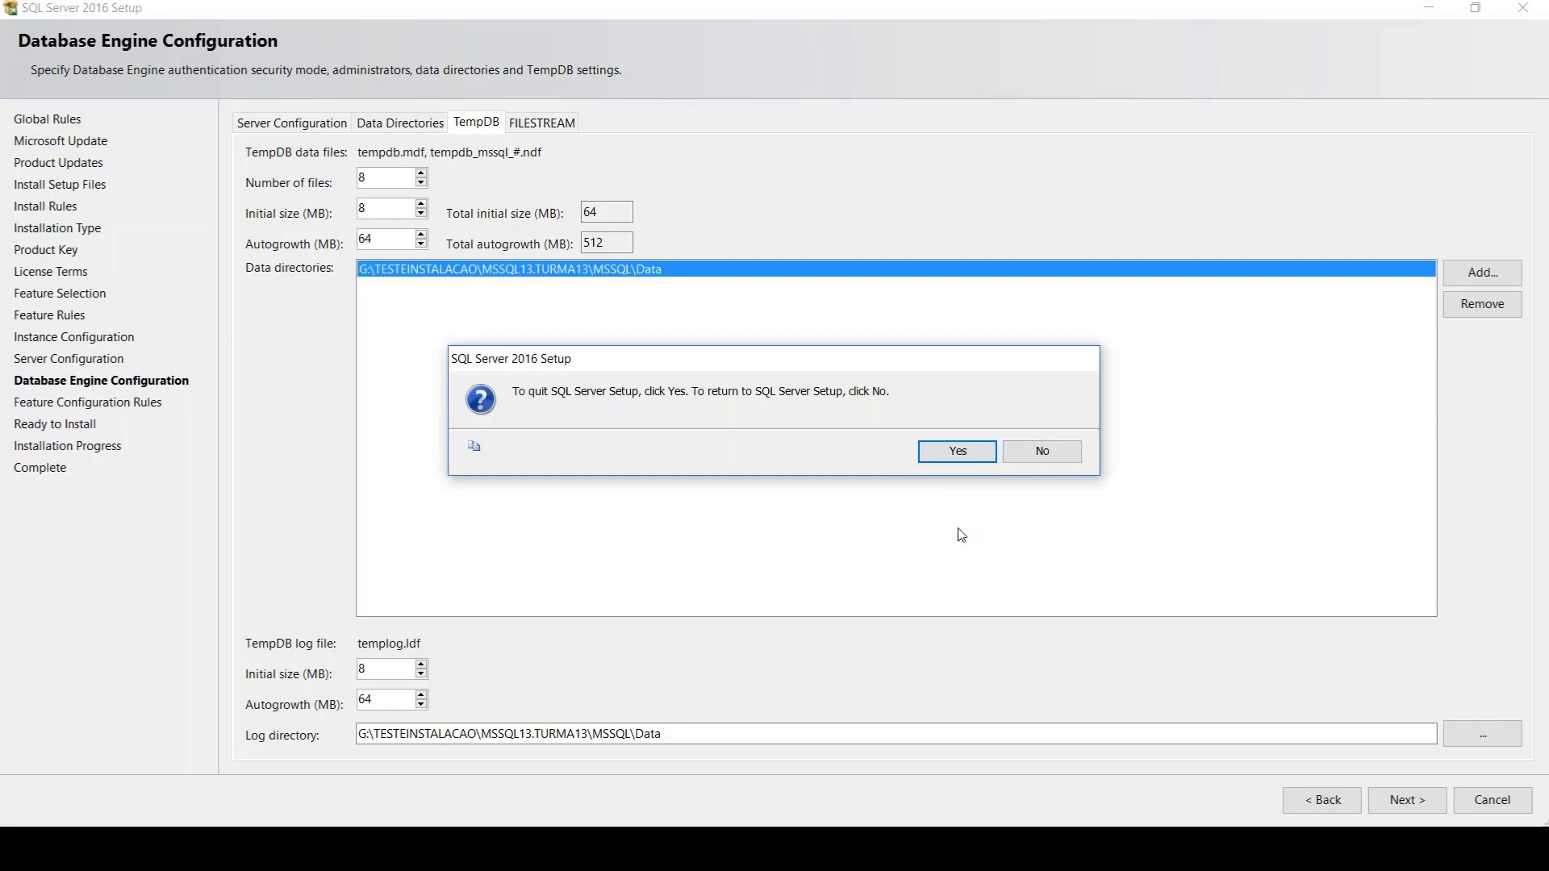
click(1041, 453)
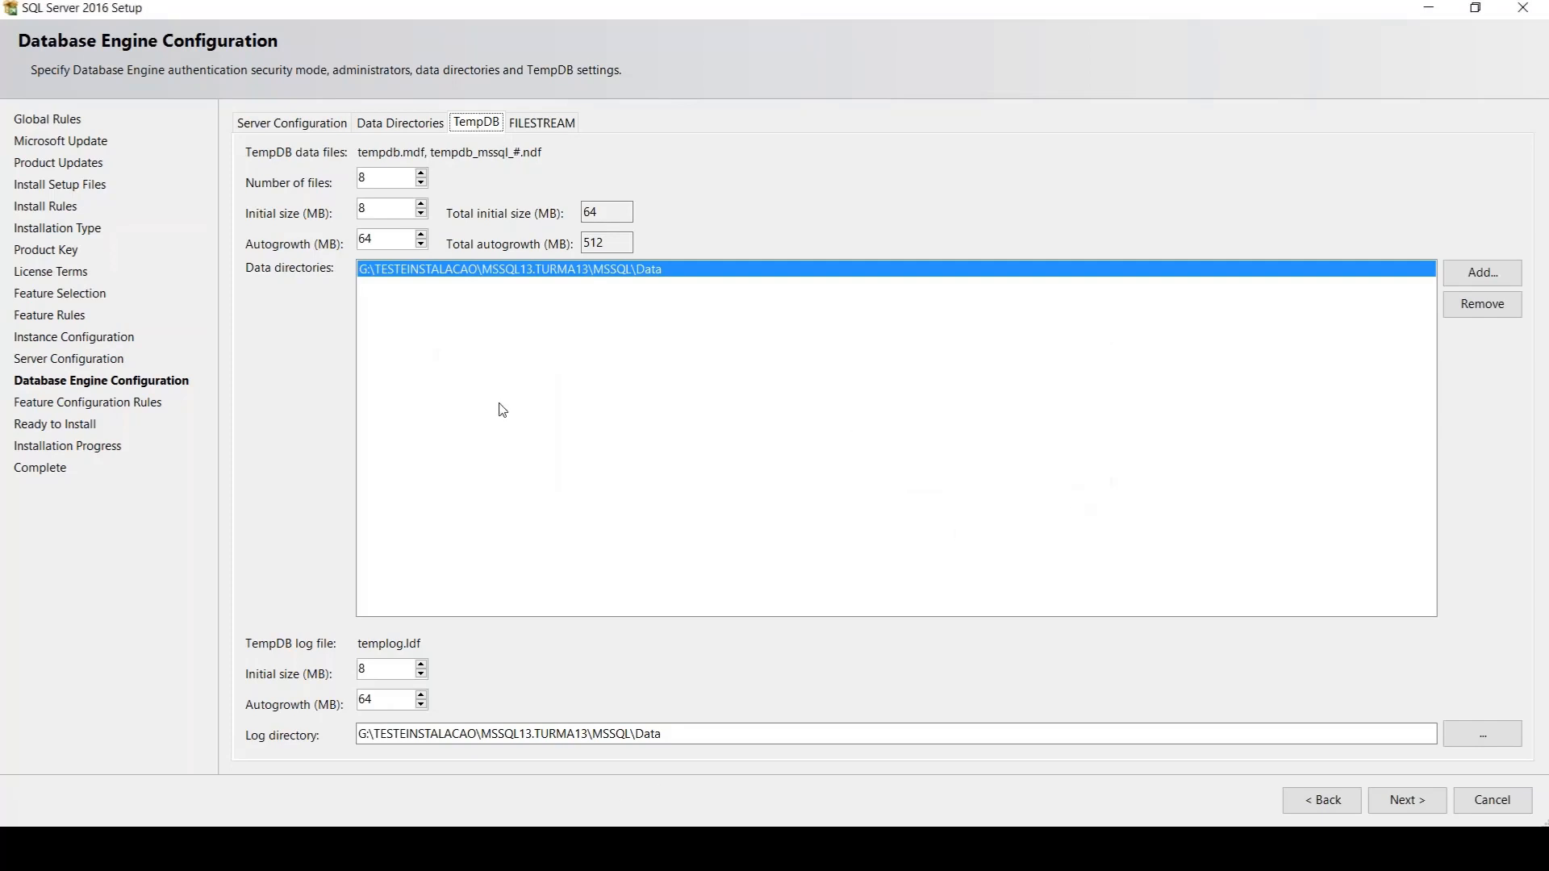
Switch to the PowerPoint presentation, go to the TempDB configuration on slide 44, and enlarge its speaker notes for reading
click(528, 849)
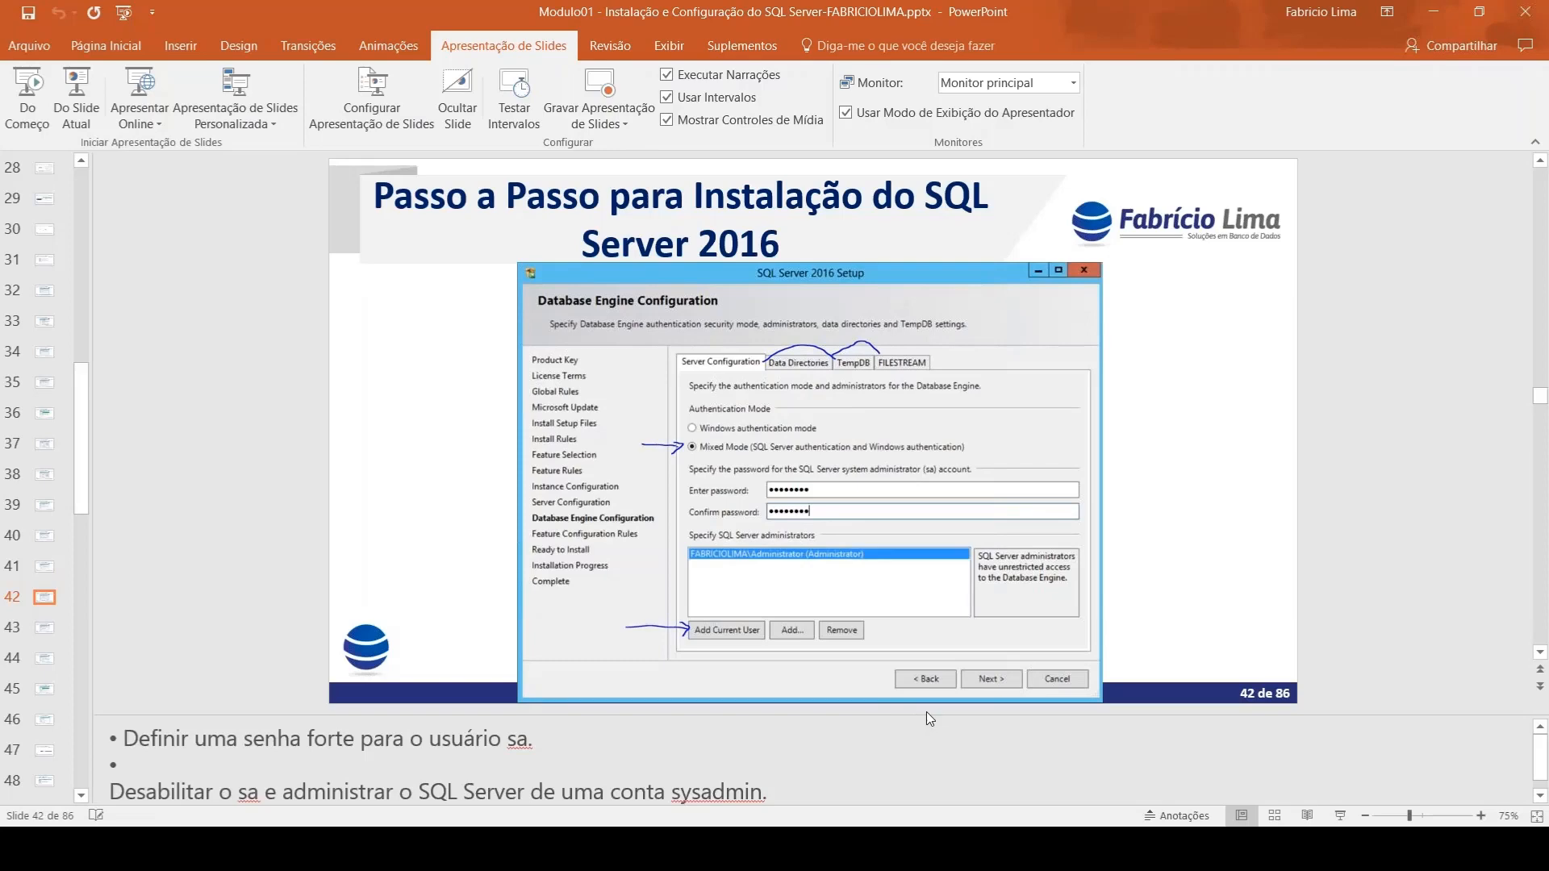
drag(930, 715, 966, 663)
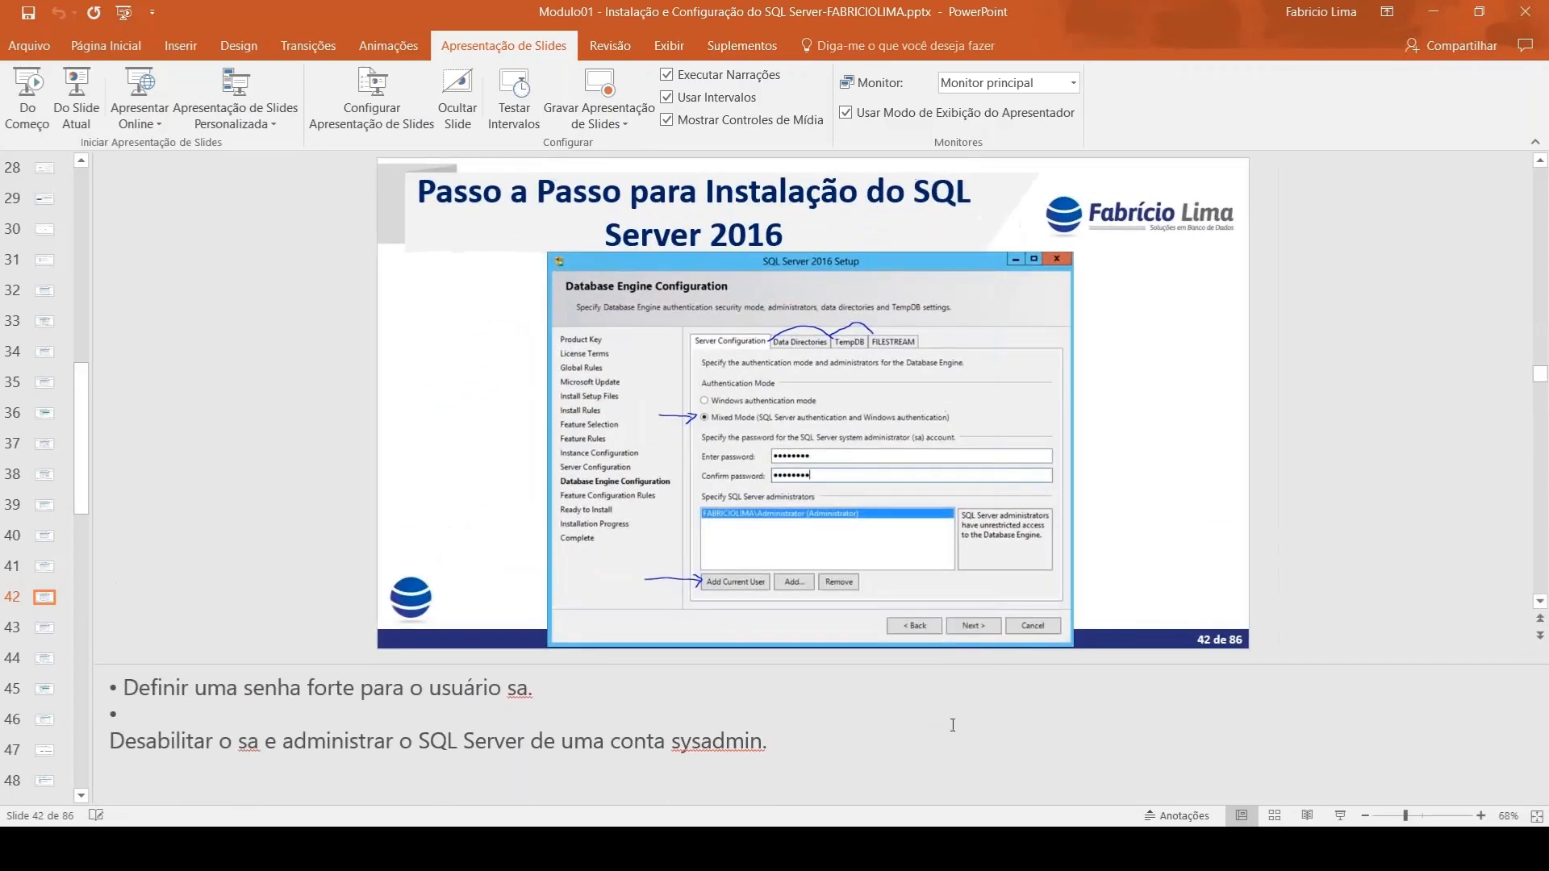
key(Page_Down)
key(Page_Down)
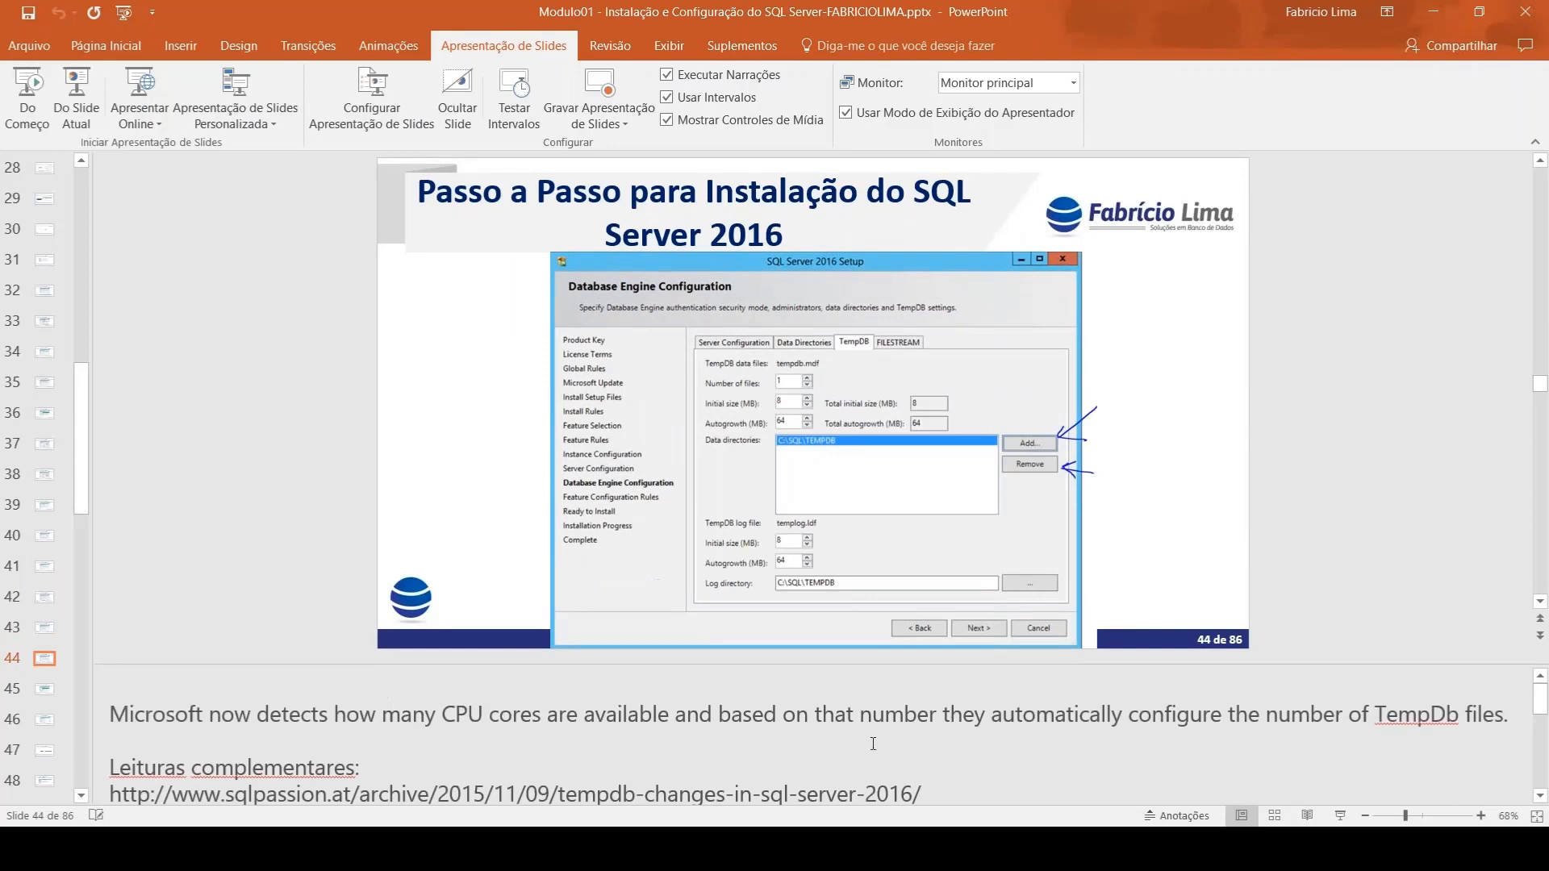
drag(938, 663, 963, 595)
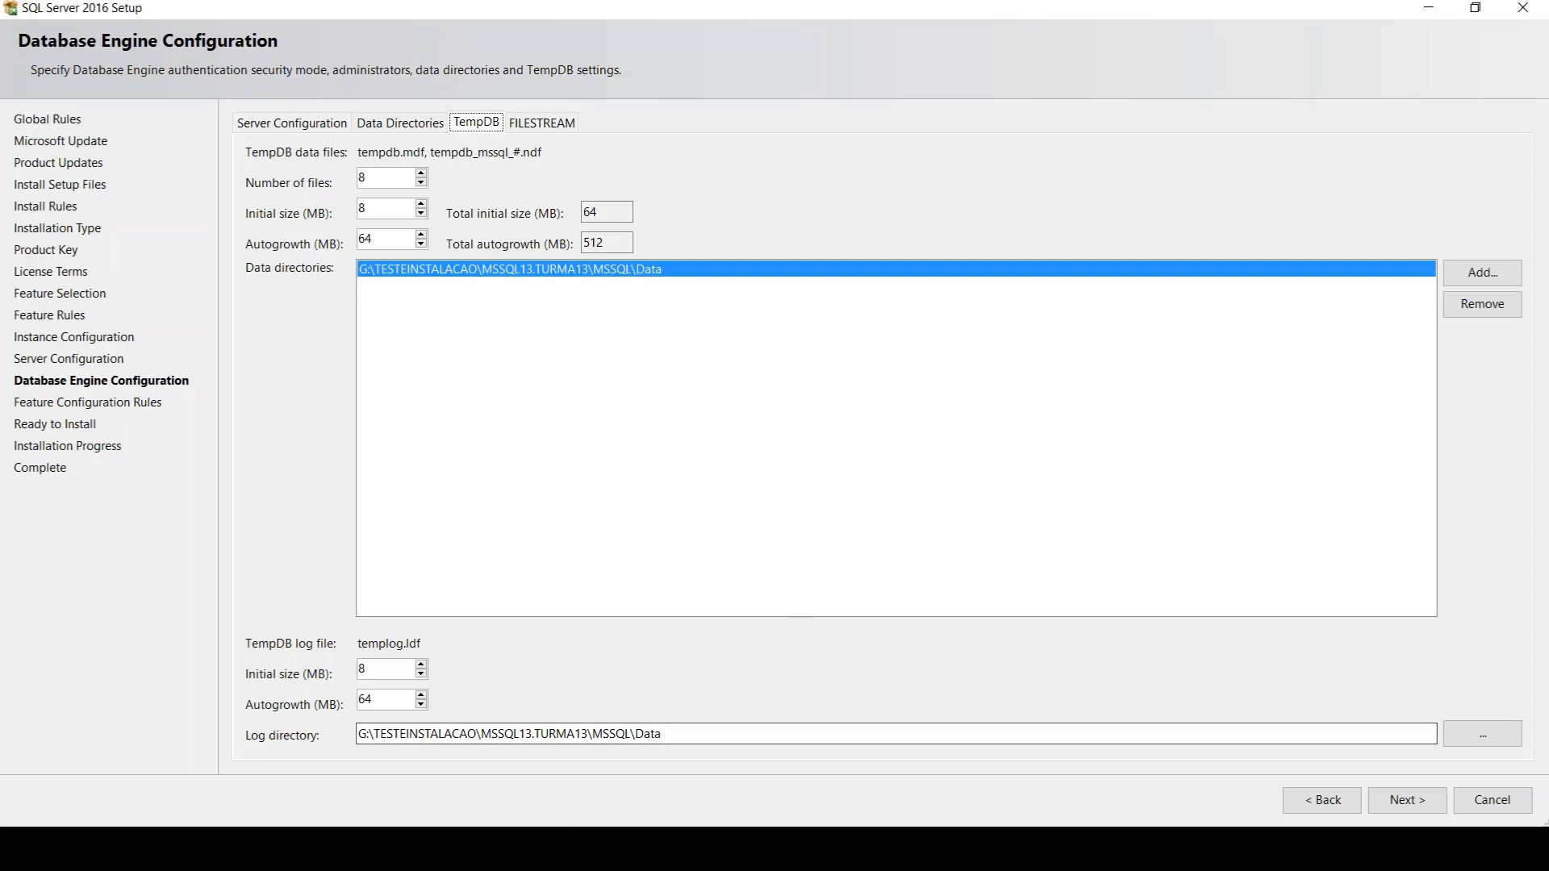
mouse_move(526, 851)
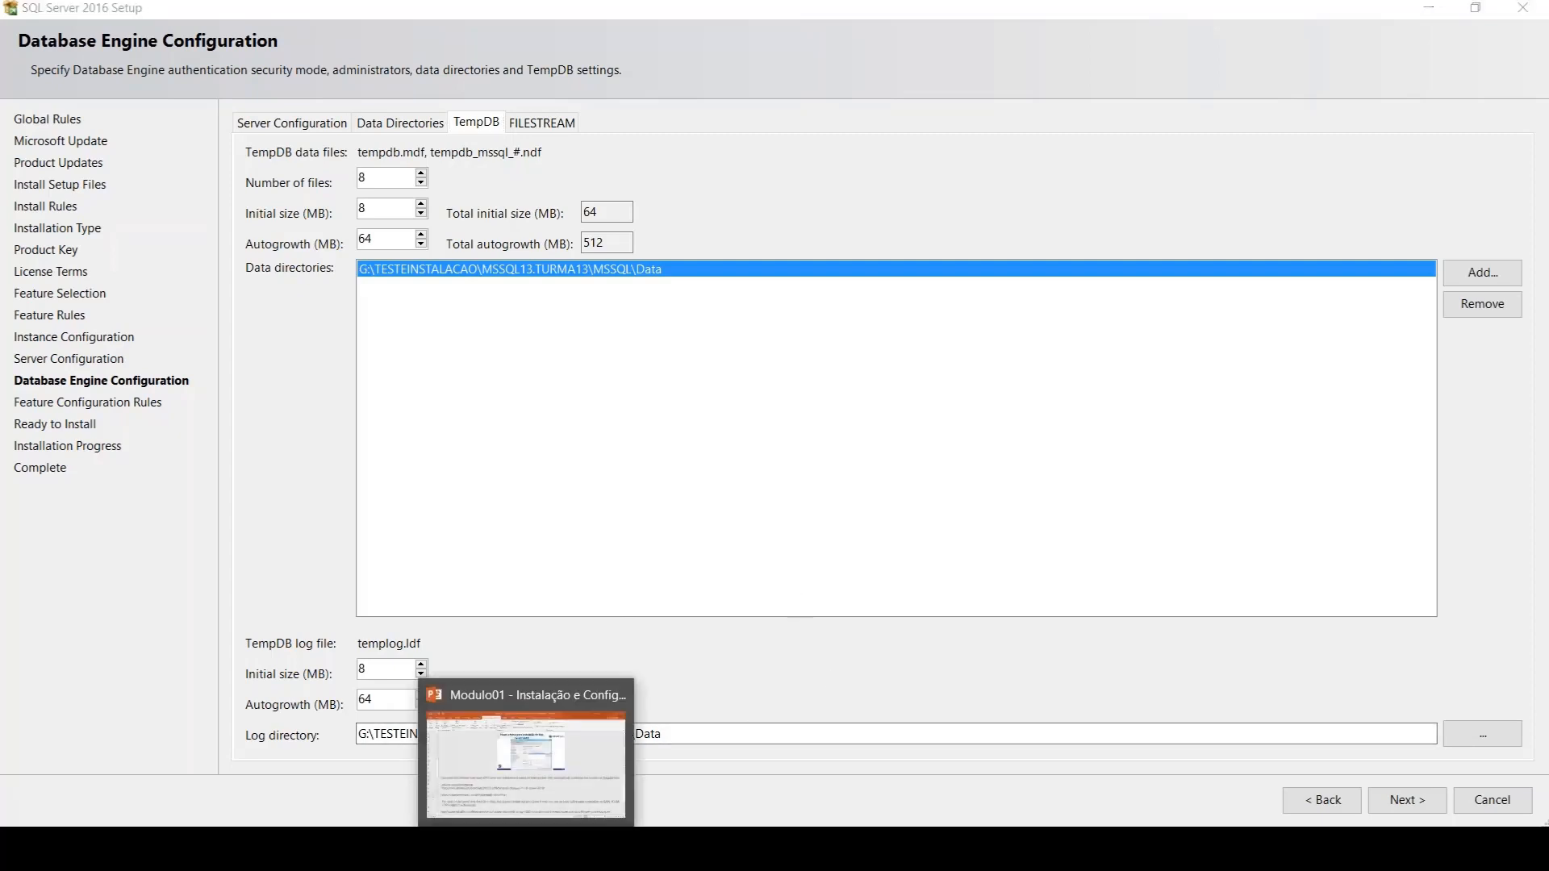
click(426, 695)
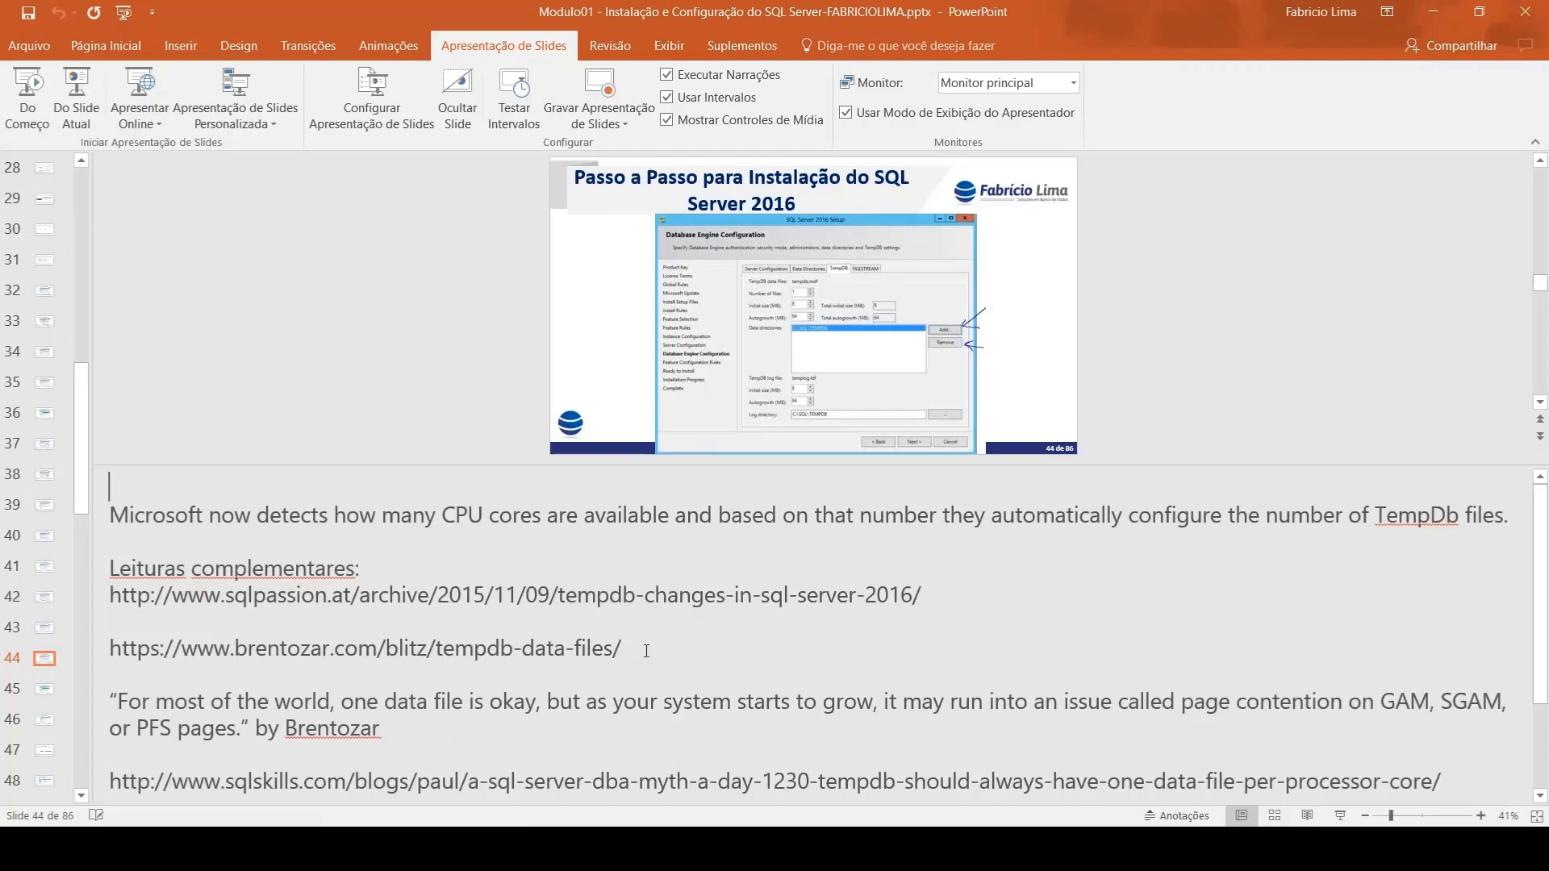